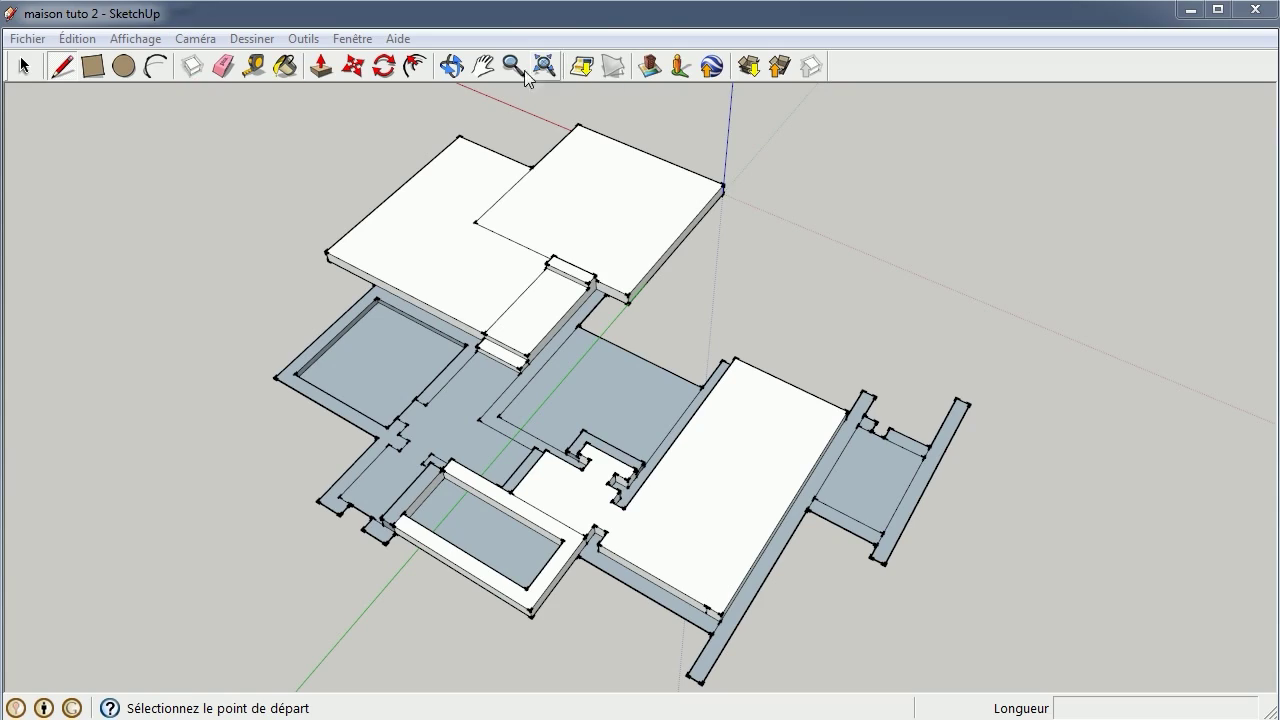
Orbit the model down to a front view of the floor slabs
left_click(450, 67)
mouse_move(926, 305)
left_mouse_down()
mouse_move(563, 417)
mouse_move(354, 223)
mouse_move(811, 366)
mouse_move(729, 429)
mouse_move(480, 447)
mouse_move(586, 509)
mouse_move(757, 566)
mouse_move(780, 660)
mouse_move(748, 312)
mouse_move(1014, 551)
mouse_move(880, 606)
mouse_move(1023, 600)
mouse_move(1135, 563)
mouse_move(737, 560)
mouse_move(400, 503)
mouse_move(129, 434)
mouse_move(171, 282)
mouse_move(213, 195)
left_mouse_up()
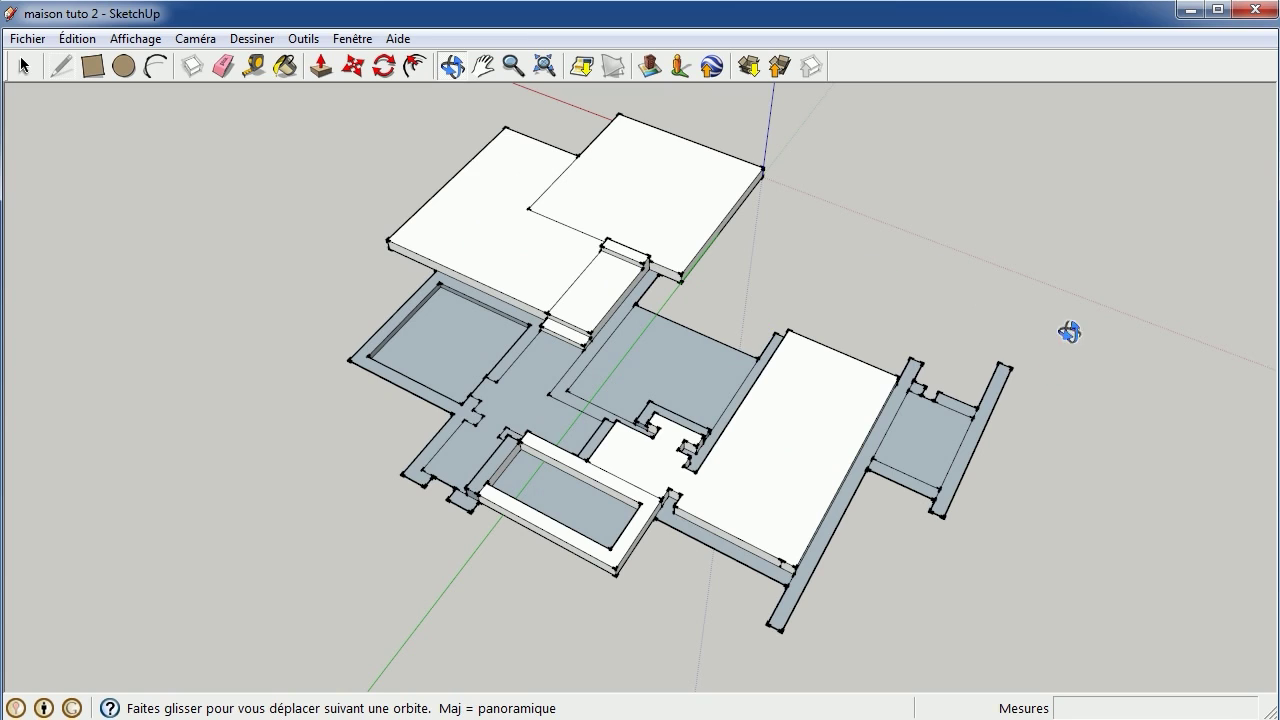
mouse_move(1043, 271)
left_mouse_down()
mouse_move(820, 463)
mouse_move(783, 421)
mouse_move(989, 263)
mouse_move(997, 226)
left_mouse_up()
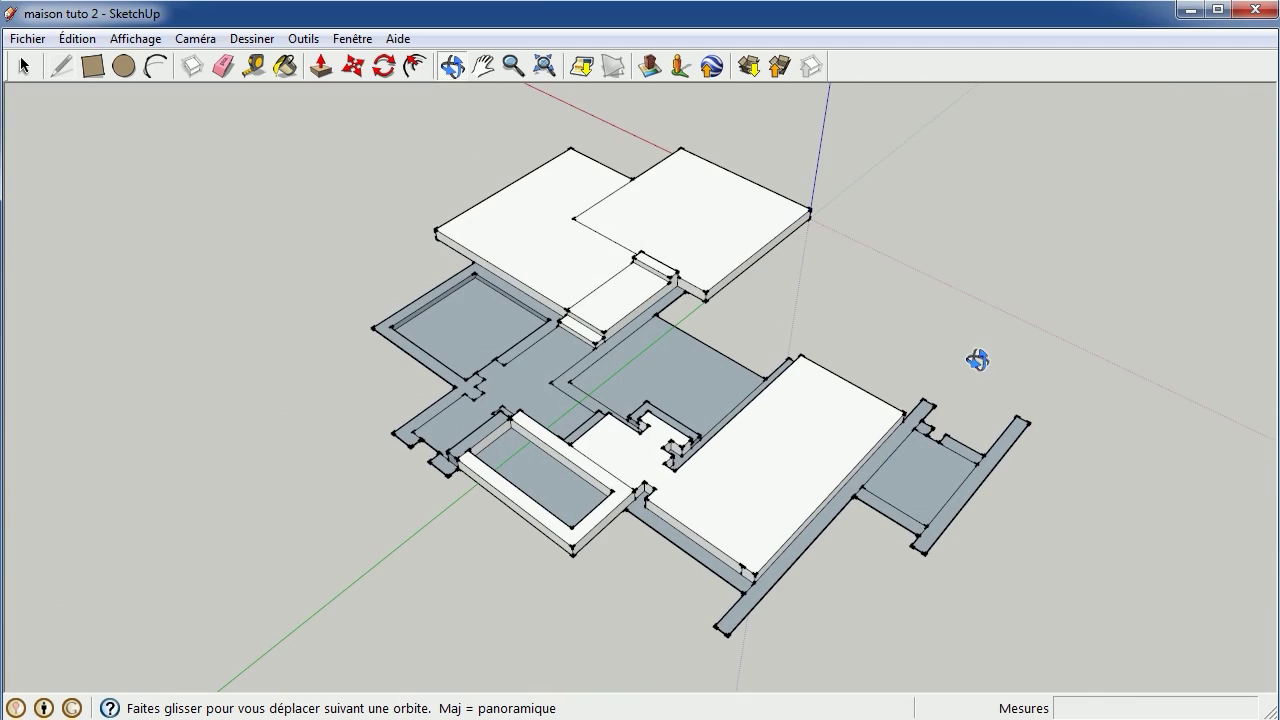
mouse_move(781, 297)
left_mouse_down()
mouse_move(634, 354)
mouse_move(627, 292)
mouse_move(689, 240)
mouse_move(986, 223)
mouse_move(951, 240)
mouse_move(877, 231)
left_mouse_up()
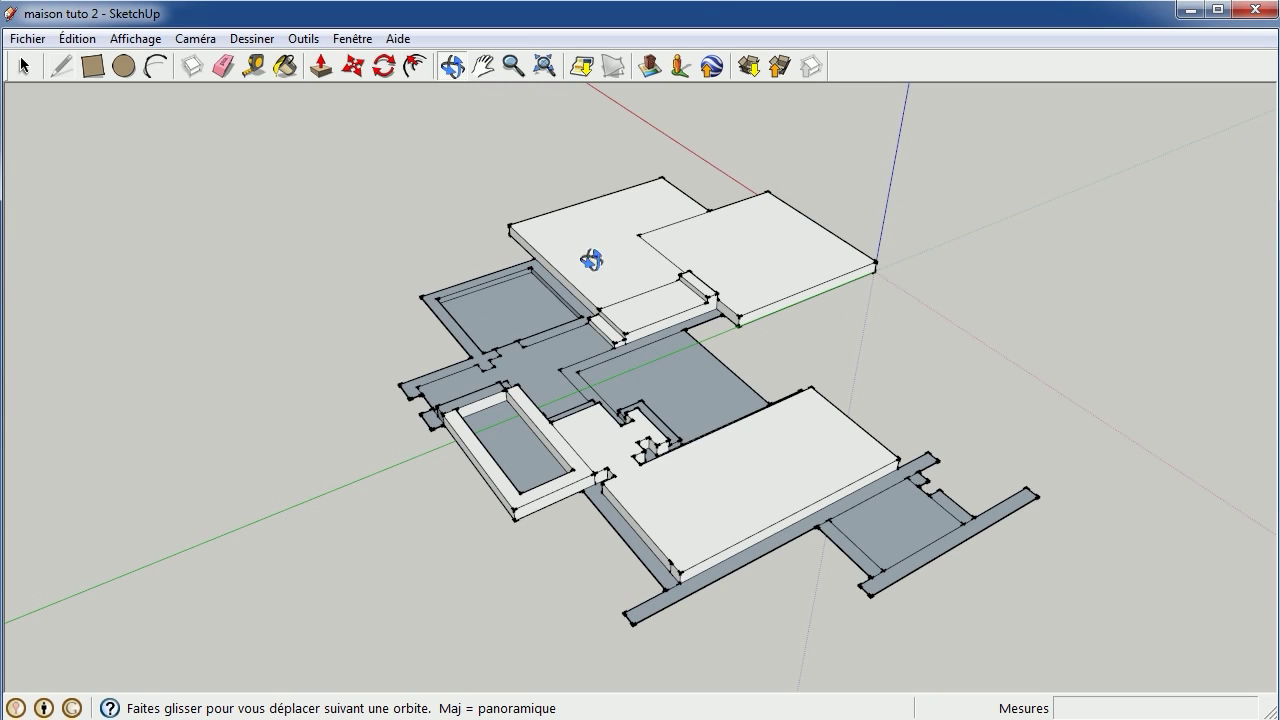
mouse_move(1004, 281)
left_mouse_down()
mouse_move(711, 392)
mouse_move(403, 323)
mouse_move(531, 243)
mouse_move(649, 403)
mouse_move(563, 285)
mouse_move(597, 294)
left_mouse_up()
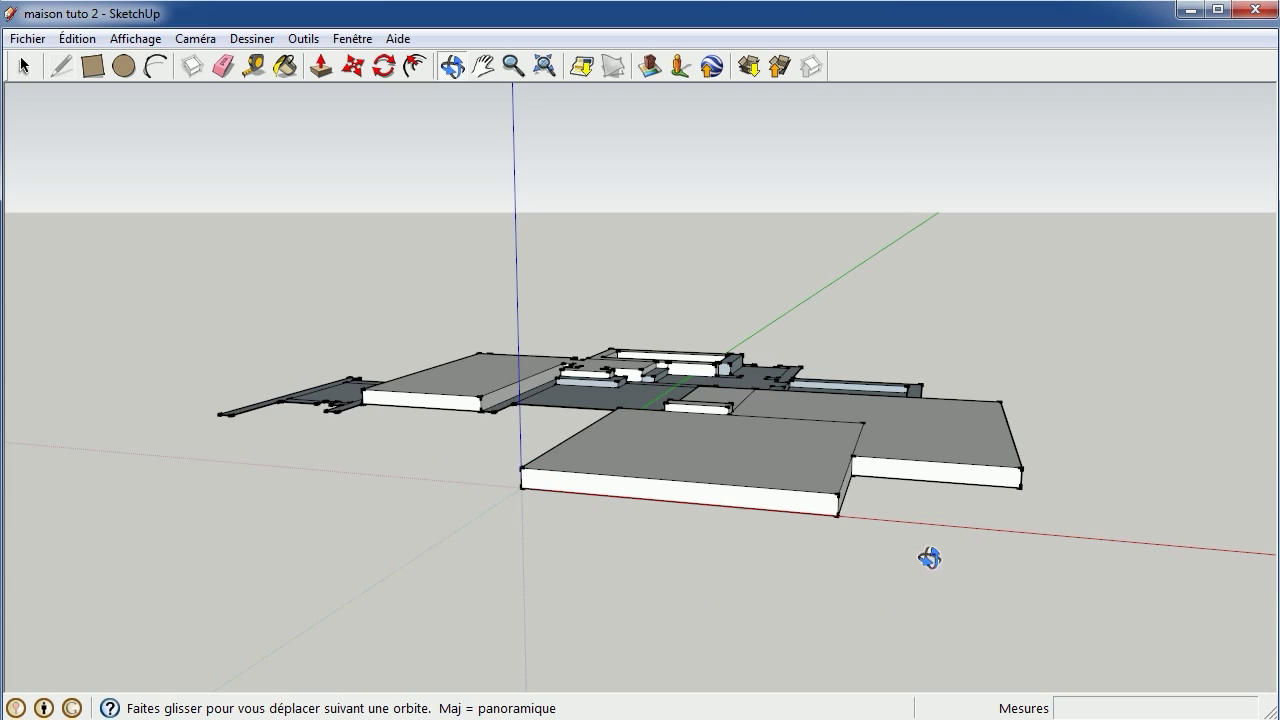
mouse_move(928, 557)
left_mouse_down()
mouse_move(761, 600)
mouse_move(863, 569)
mouse_move(729, 517)
left_mouse_up()
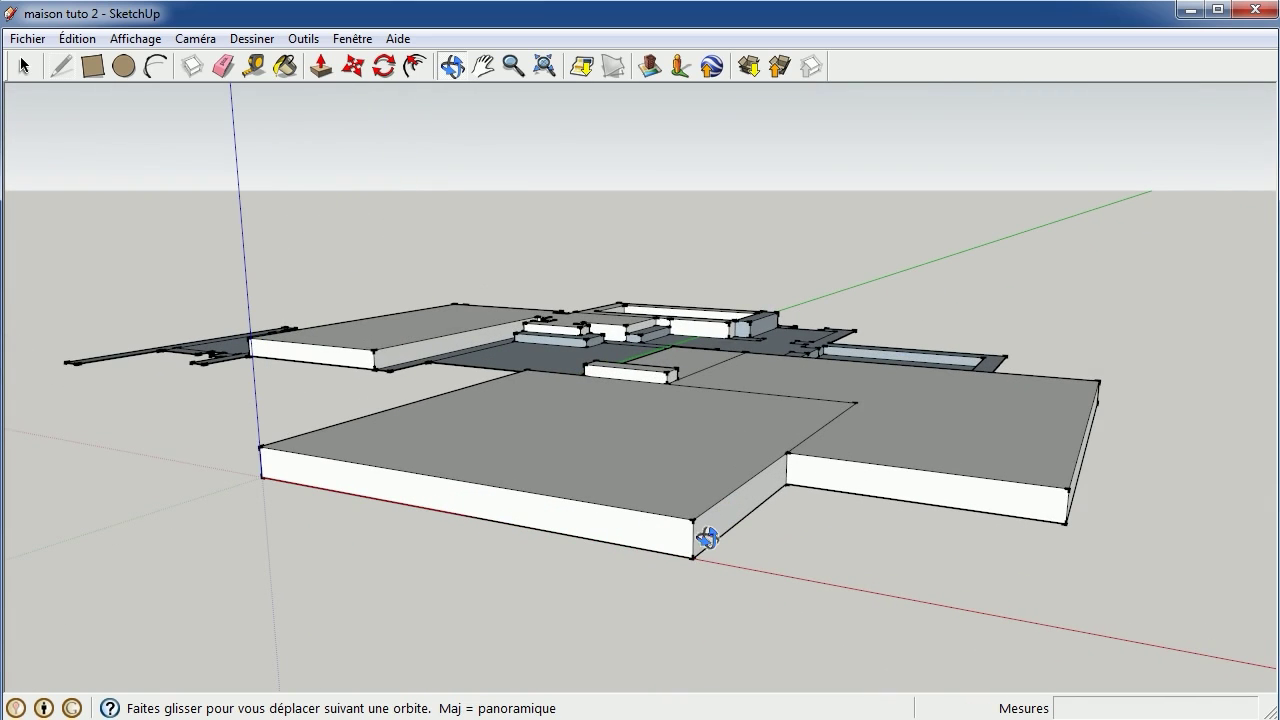
Place guide points 3000 mm from the slab's front corner, 3000 mm out, then 1000 mm up
left_click(254, 66)
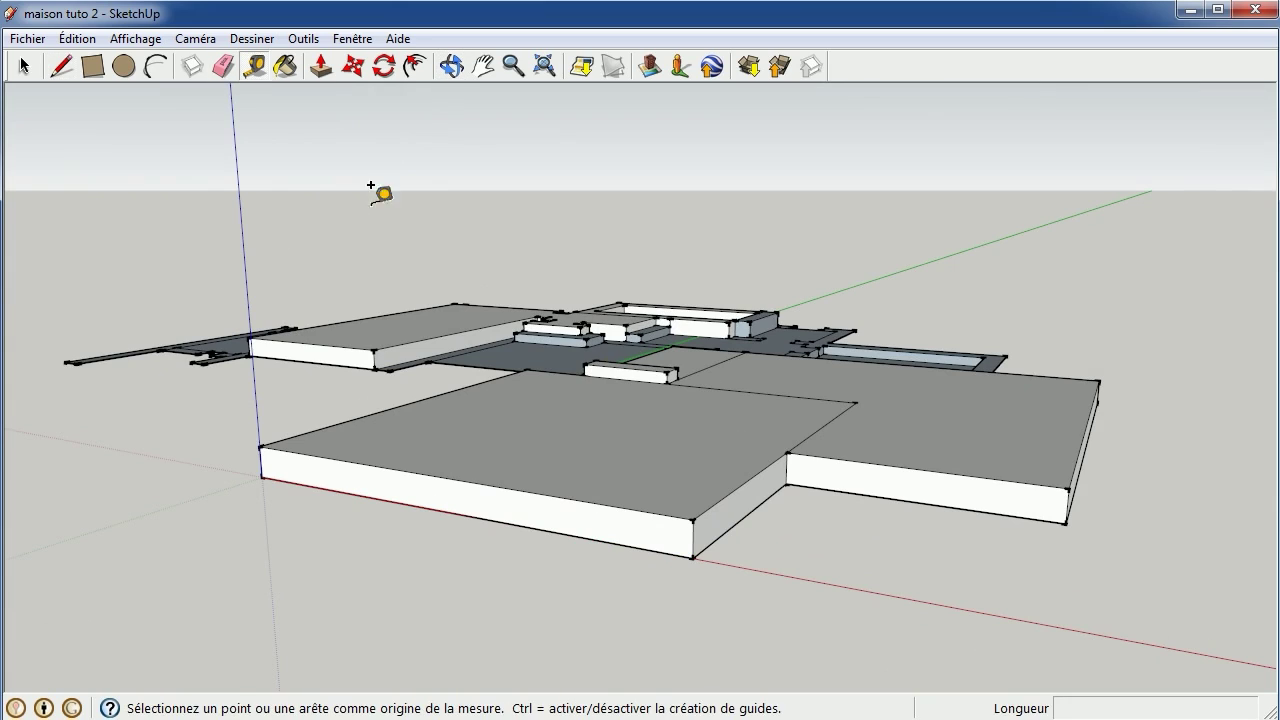
left_click(691, 556)
type("3000")
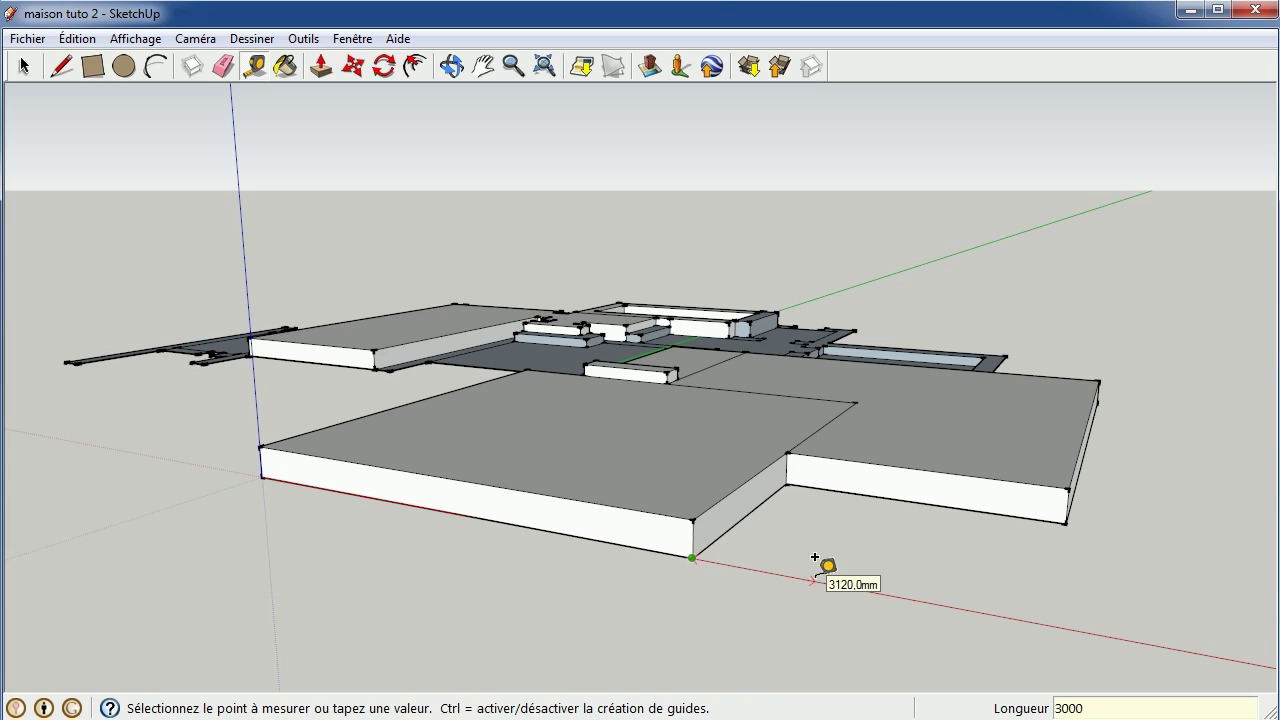
key("Return")
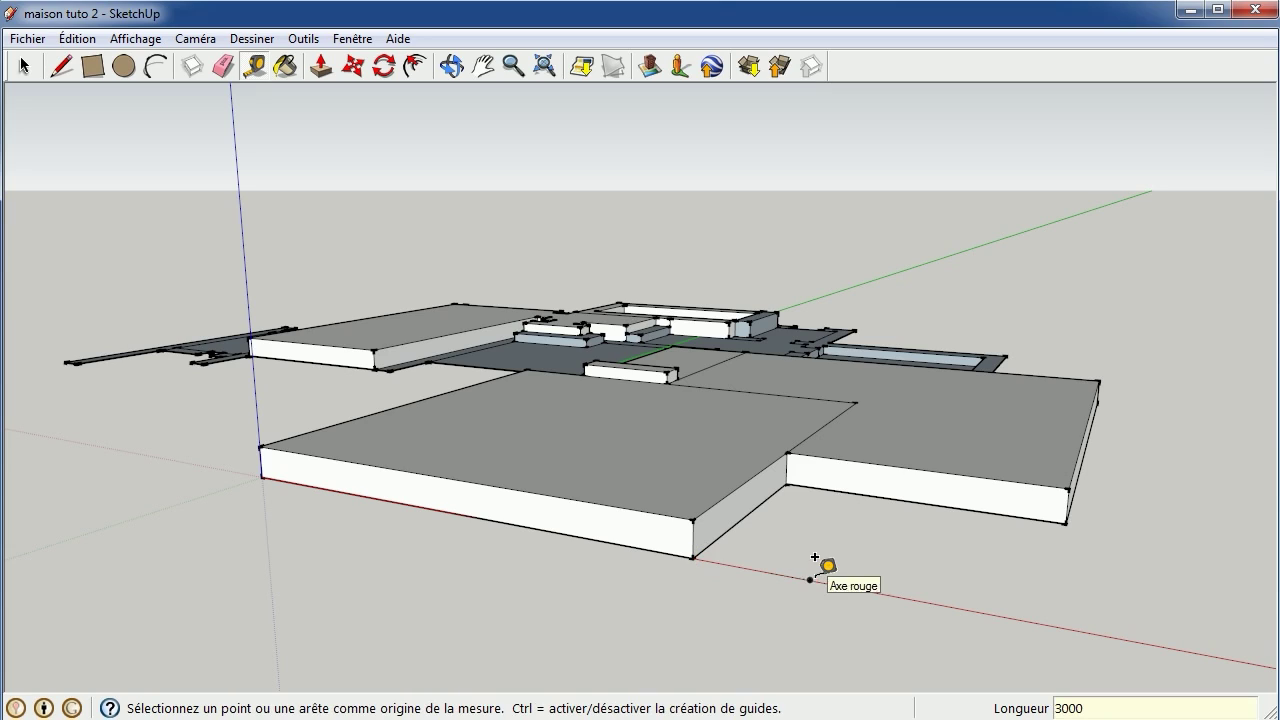
left_click(810, 580)
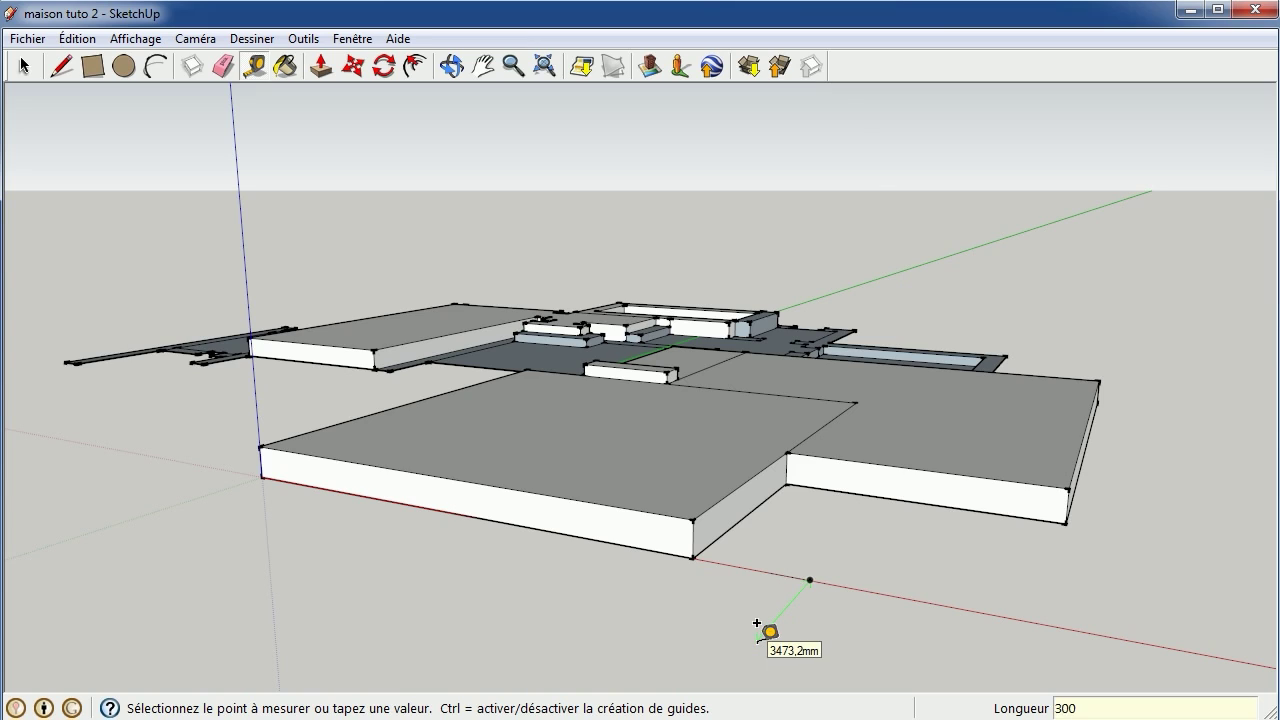
type("0")
key("Return")
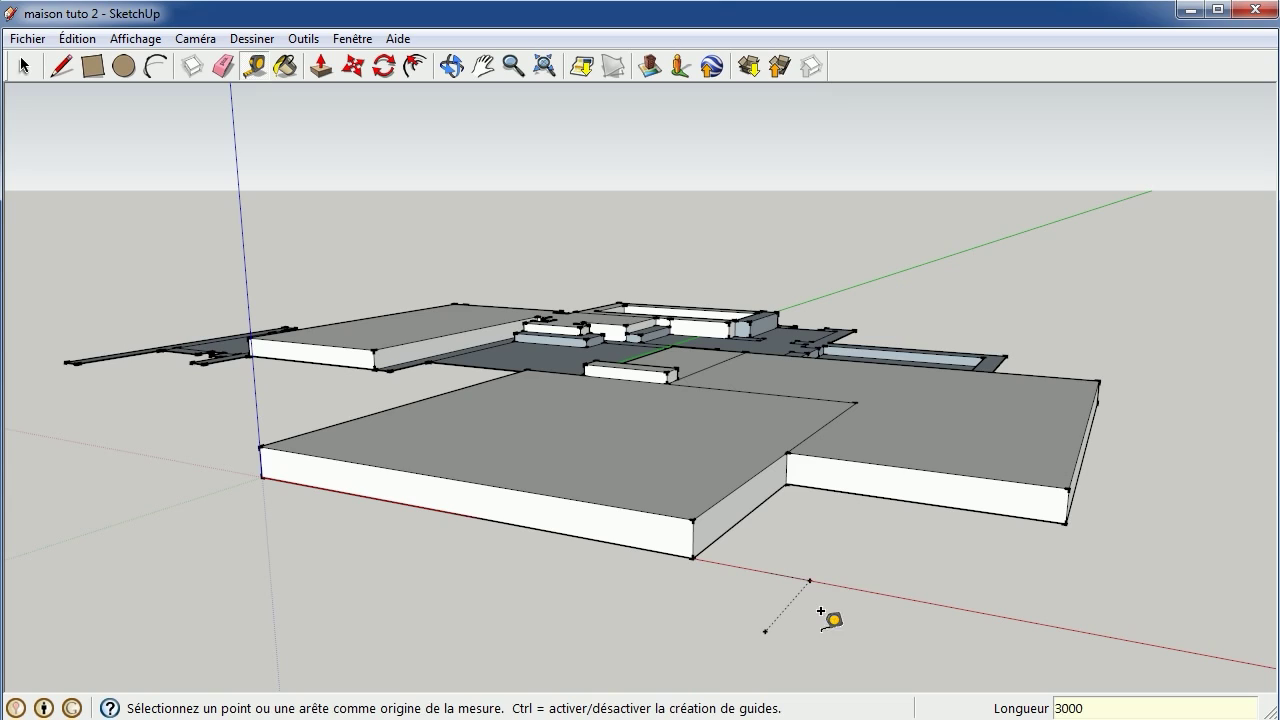
left_click(769, 613)
type("1000")
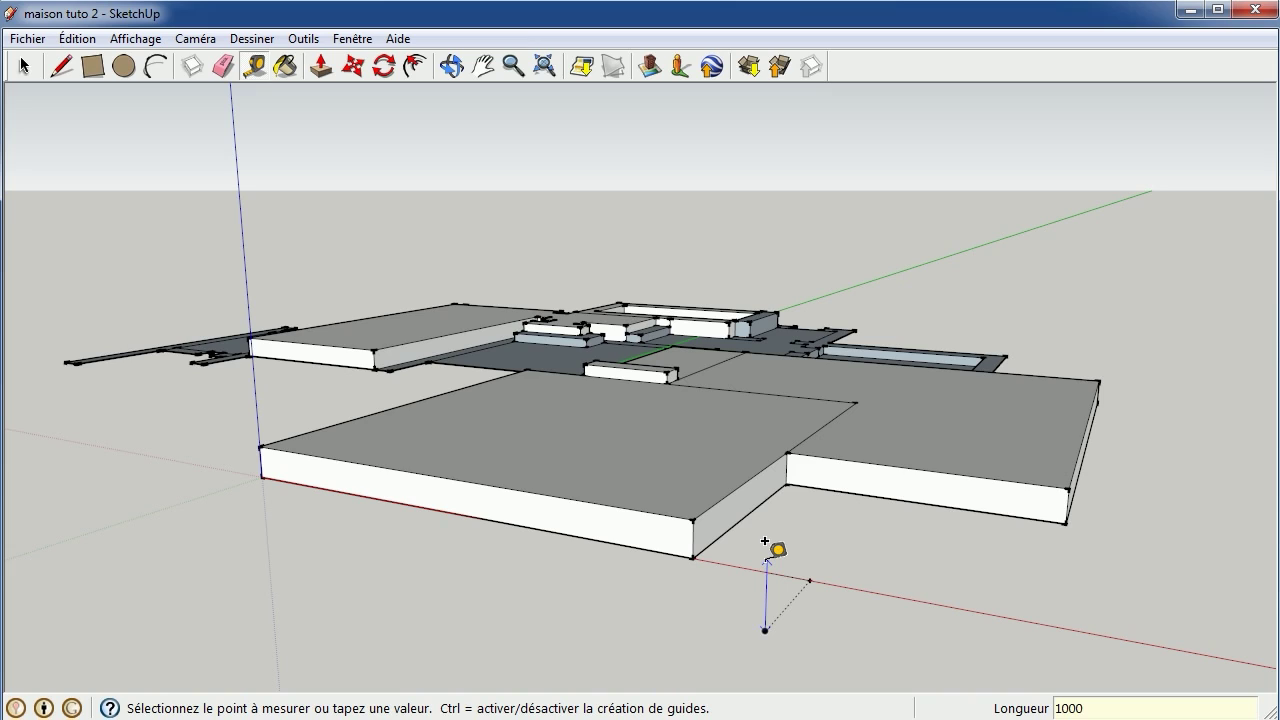
key("Return")
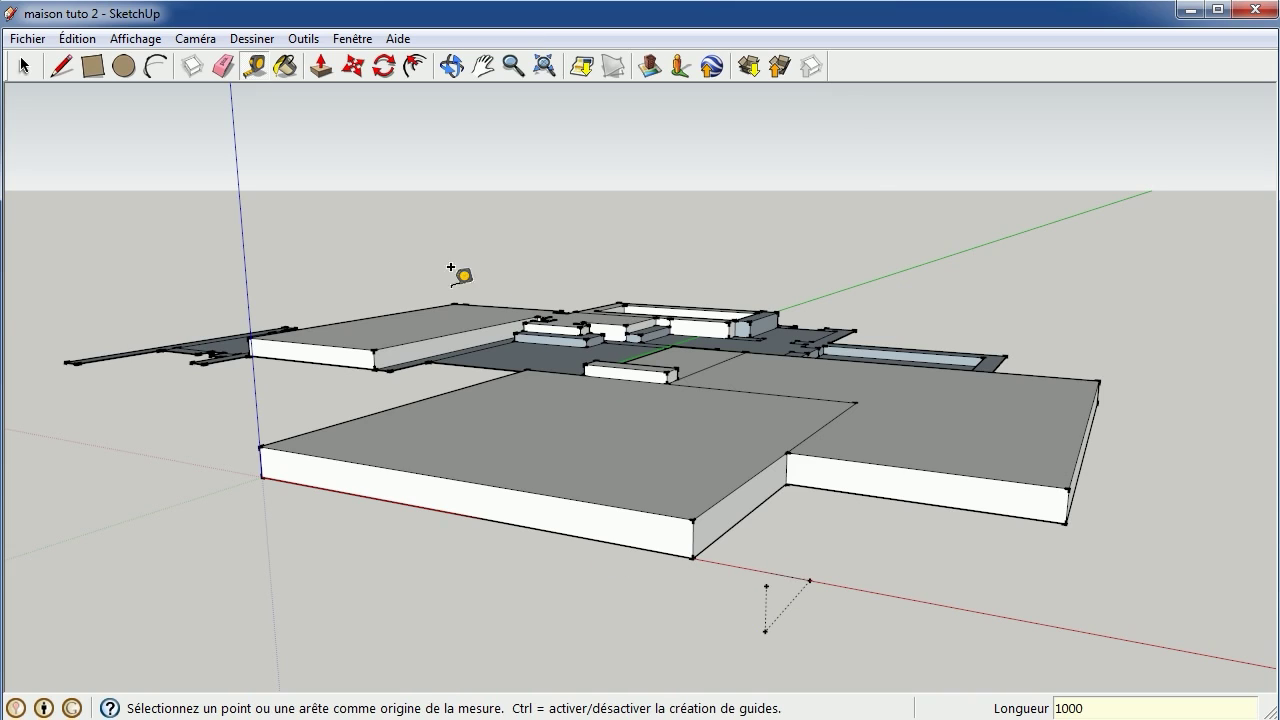
left_click(455, 75)
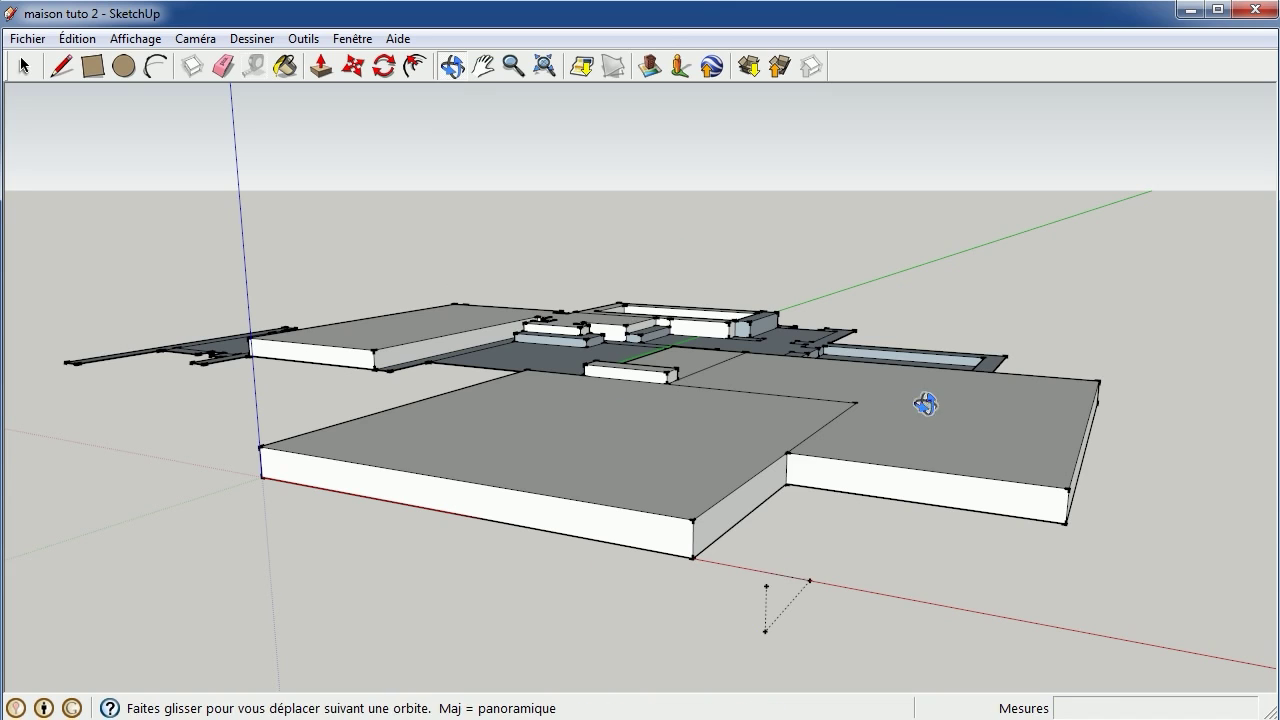
mouse_move(923, 403)
left_mouse_down()
mouse_move(745, 380)
mouse_move(886, 349)
mouse_move(929, 360)
mouse_move(916, 380)
mouse_move(883, 386)
mouse_move(829, 389)
mouse_move(800, 369)
mouse_move(820, 337)
mouse_move(840, 368)
left_mouse_up()
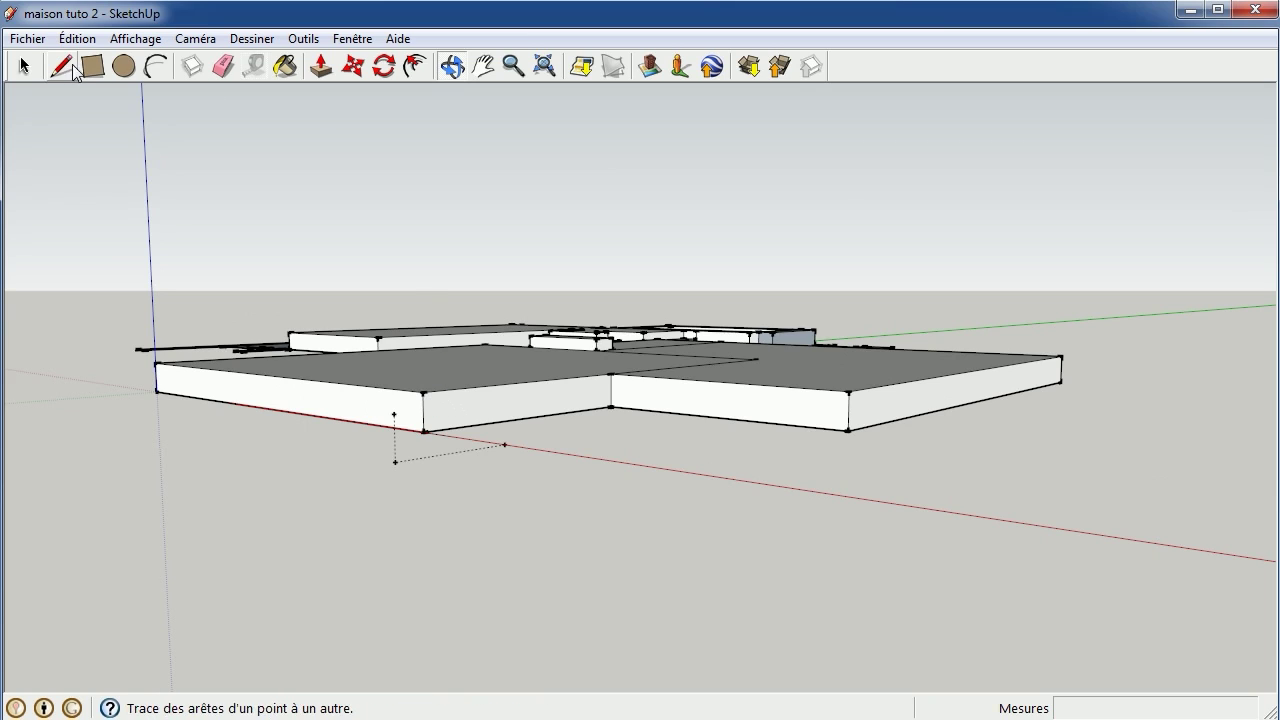
left_click(62, 68)
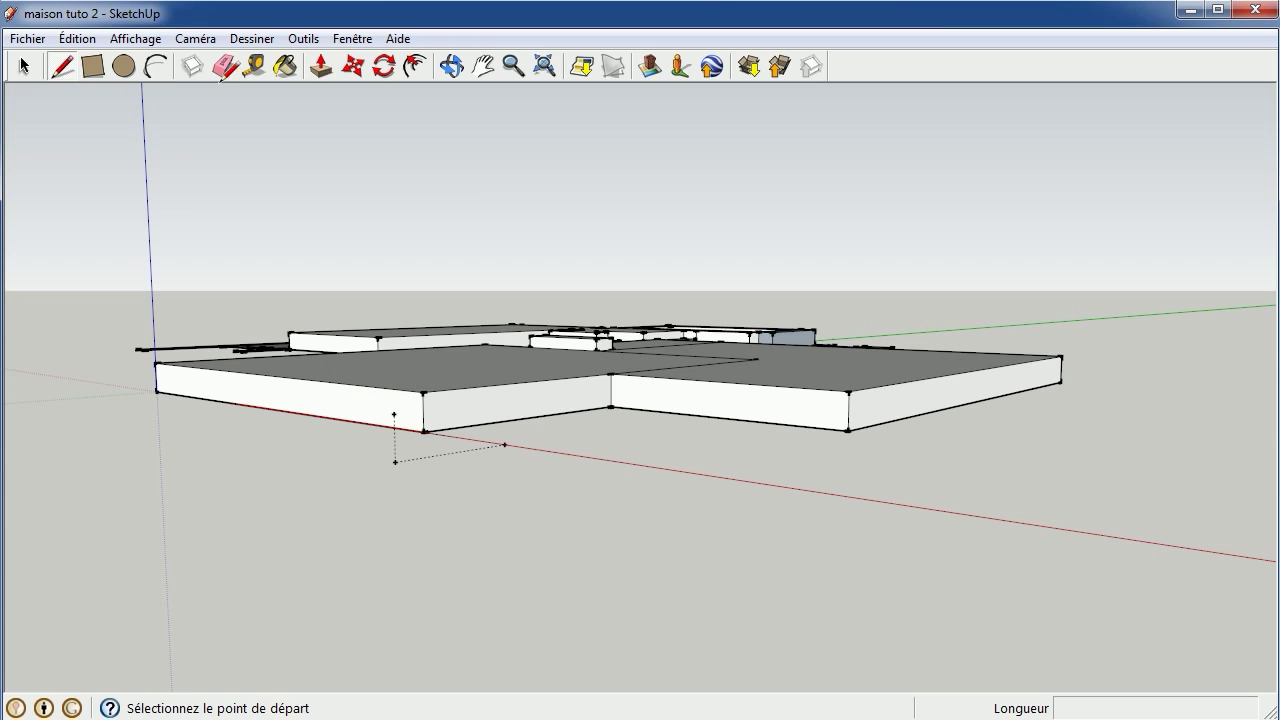
left_click(452, 65)
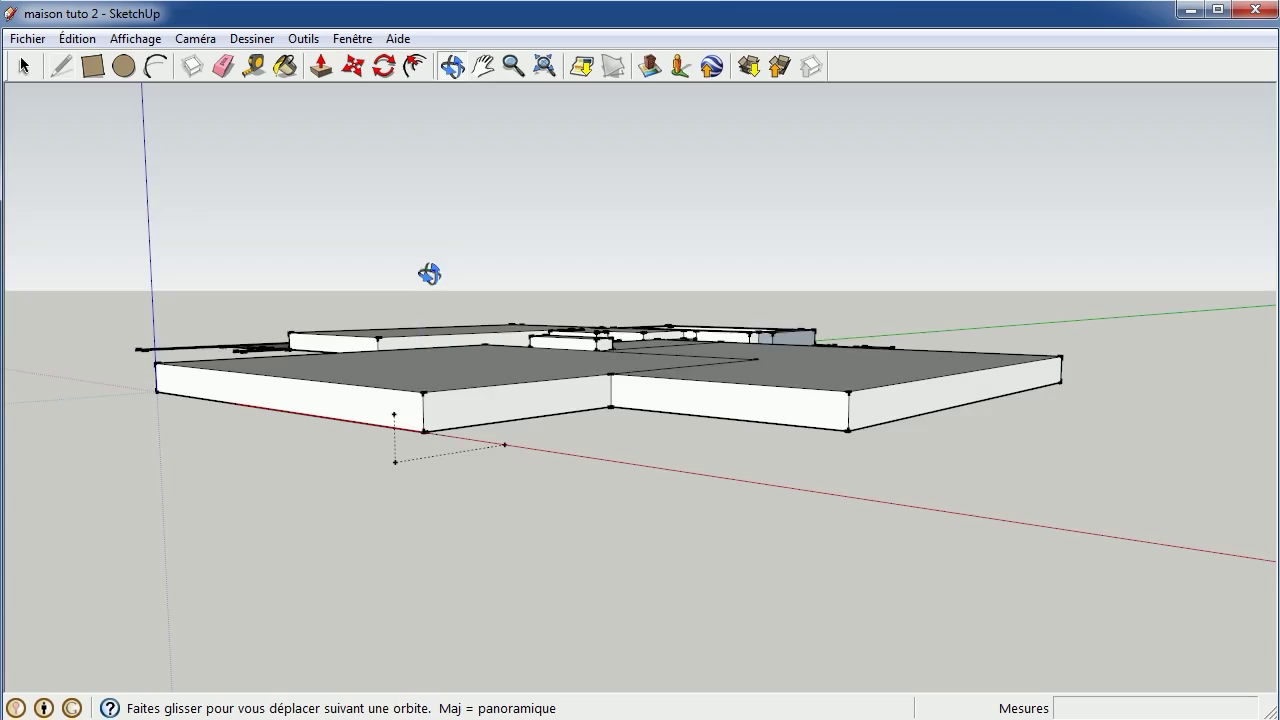
mouse_move(428, 271)
left_mouse_down()
mouse_move(566, 372)
mouse_move(500, 329)
mouse_move(509, 314)
mouse_move(480, 380)
mouse_move(606, 457)
mouse_move(500, 434)
mouse_move(275, 424)
mouse_move(451, 431)
mouse_move(627, 468)
mouse_move(413, 497)
mouse_move(461, 436)
left_mouse_up()
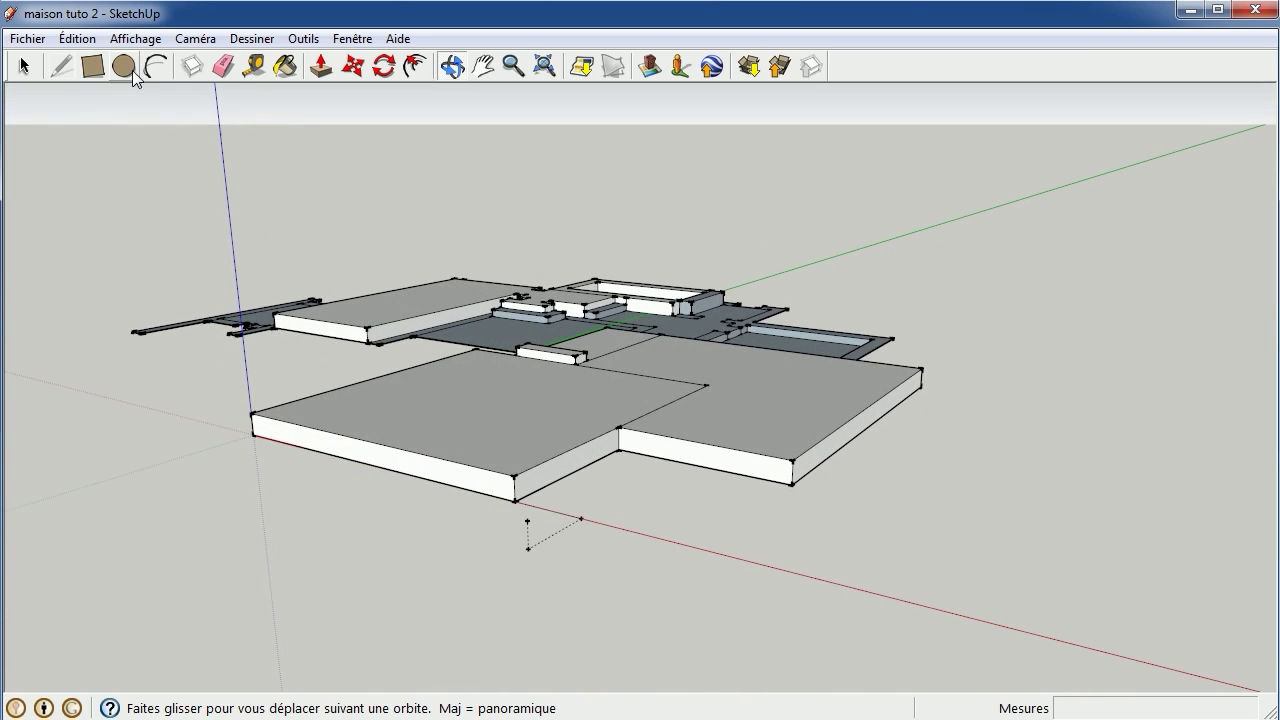
Draw a 6000 mm edge from the raised guide point toward the front slab
left_click(61, 66)
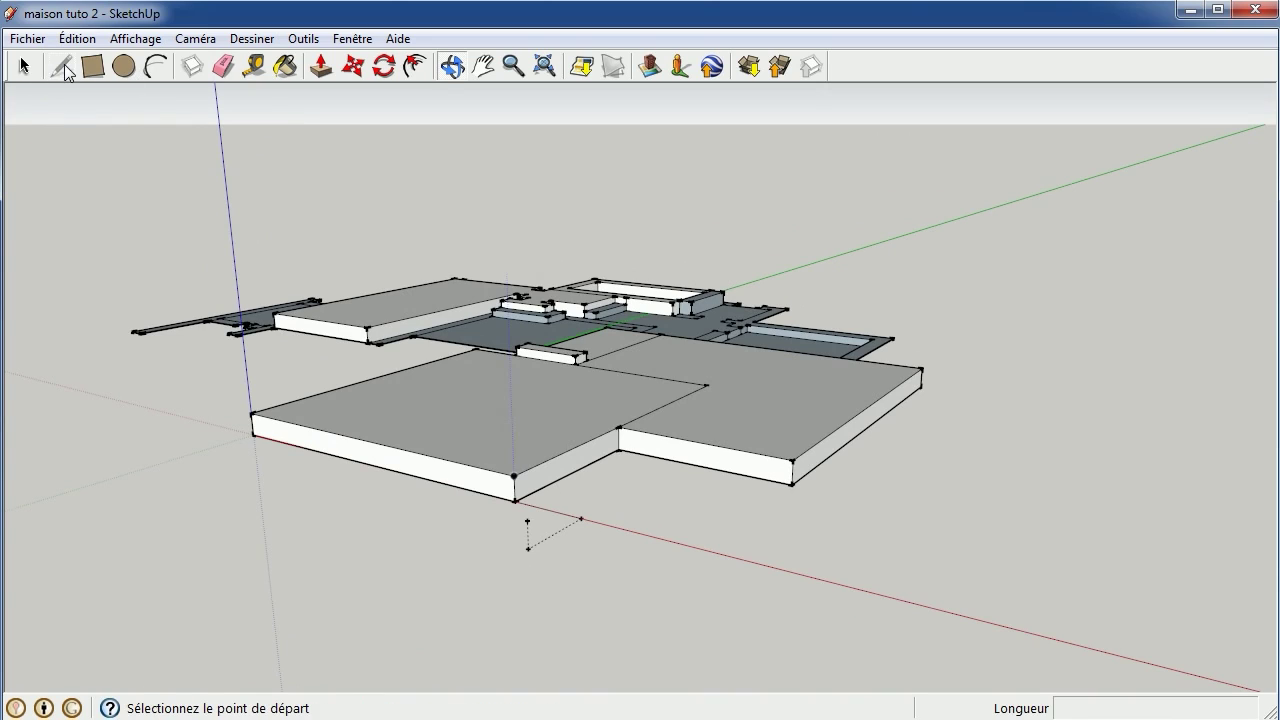
left_click(529, 518)
type("6000")
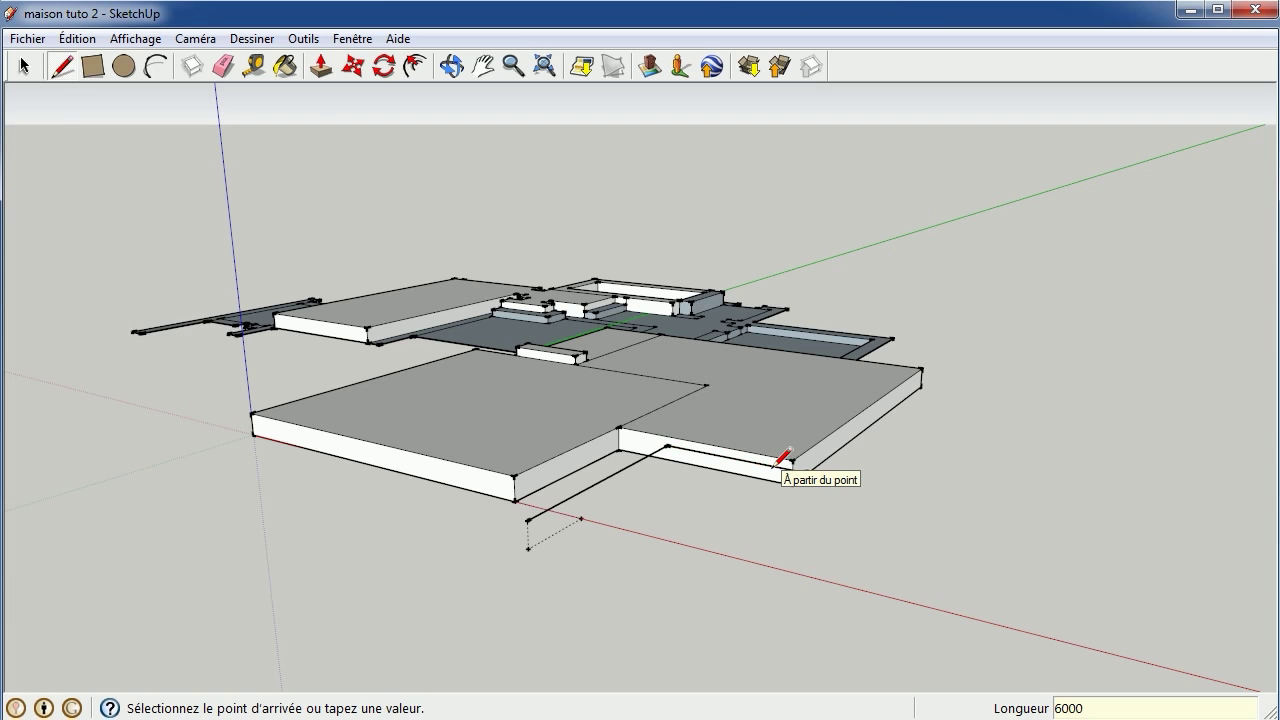
key("Return")
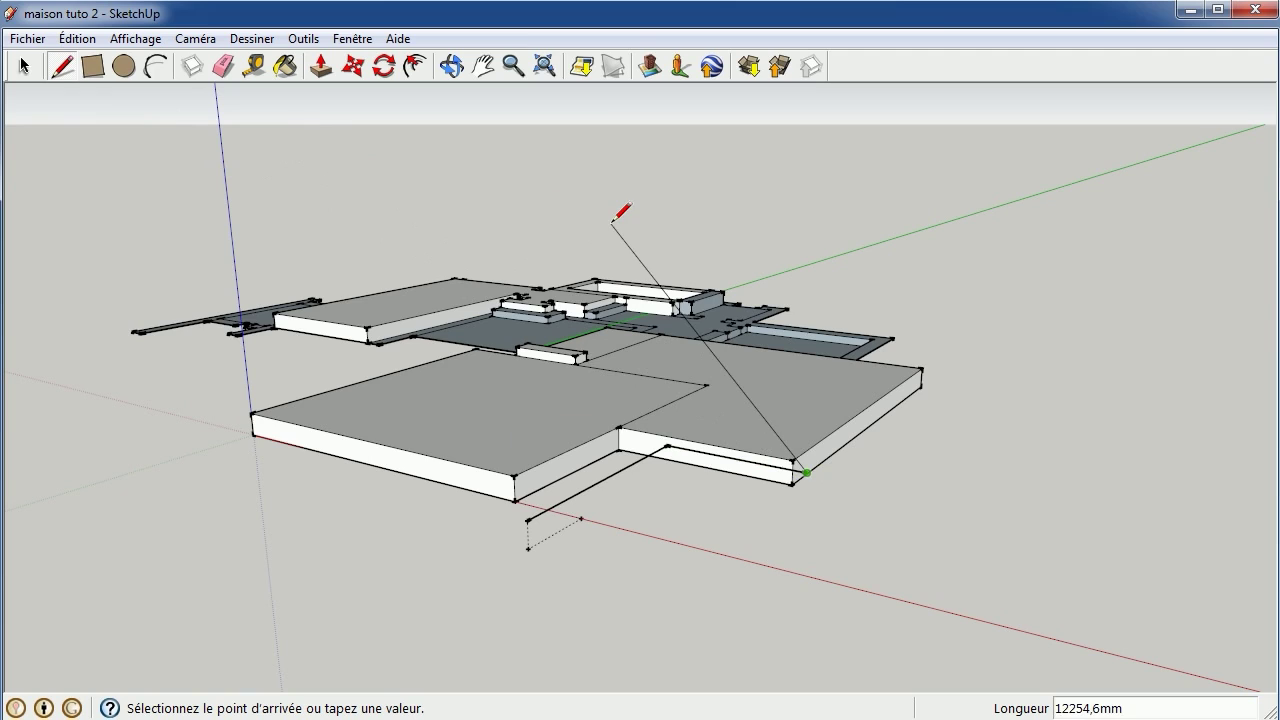
key("Escape")
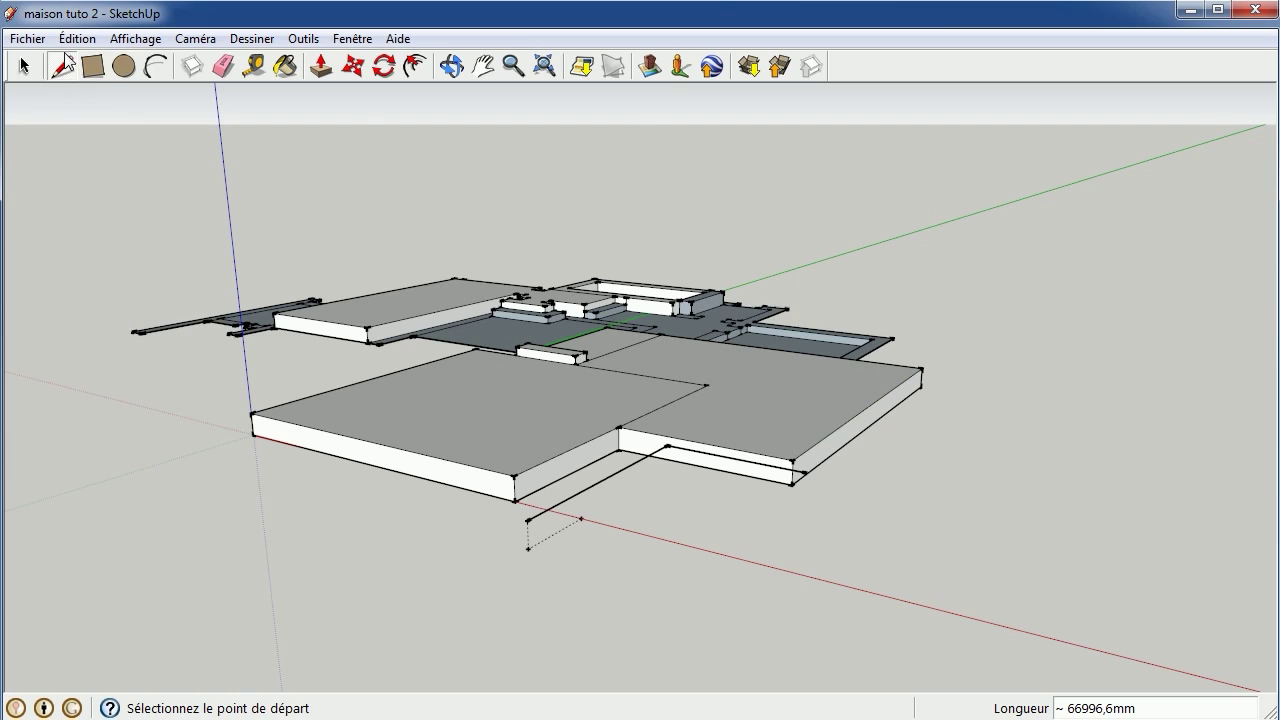
left_click(451, 66)
mouse_move(766, 229)
left_mouse_down()
mouse_move(487, 343)
mouse_move(520, 363)
mouse_move(574, 249)
mouse_move(589, 163)
mouse_move(593, 202)
left_mouse_up()
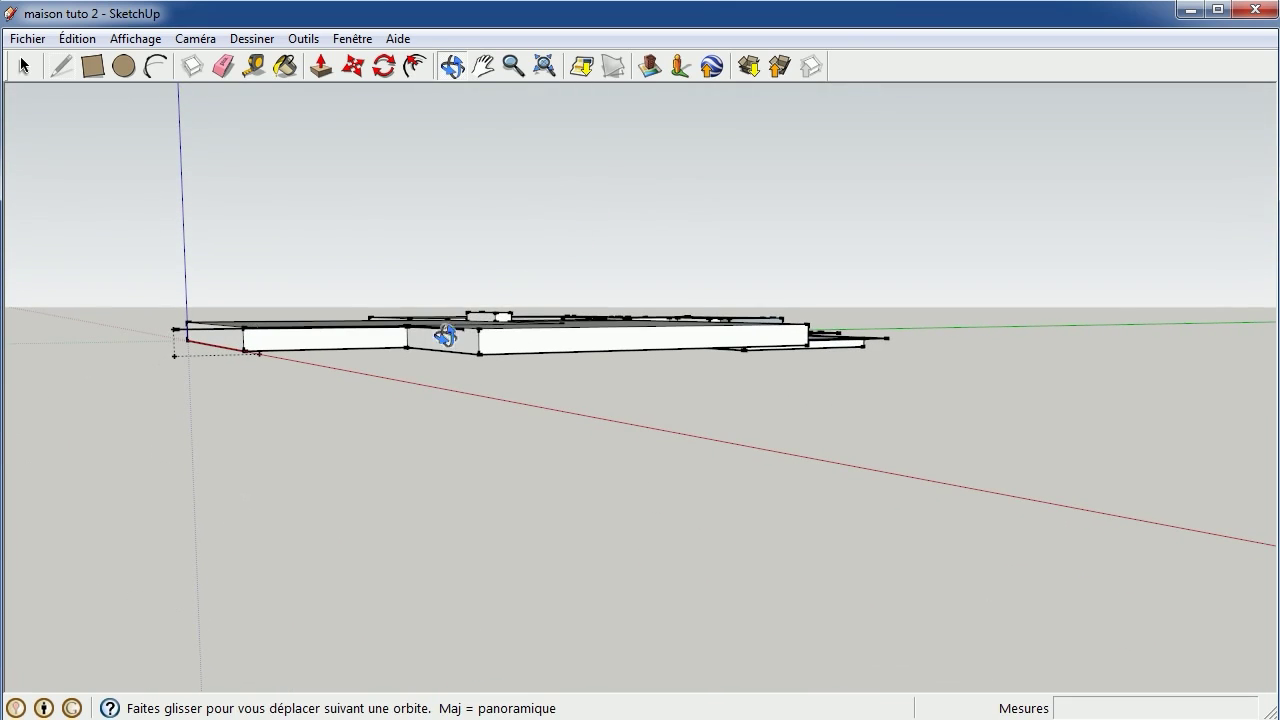
mouse_move(523, 357)
left_mouse_down()
mouse_move(431, 374)
mouse_move(426, 414)
mouse_move(349, 396)
mouse_move(603, 526)
mouse_move(826, 534)
left_mouse_up()
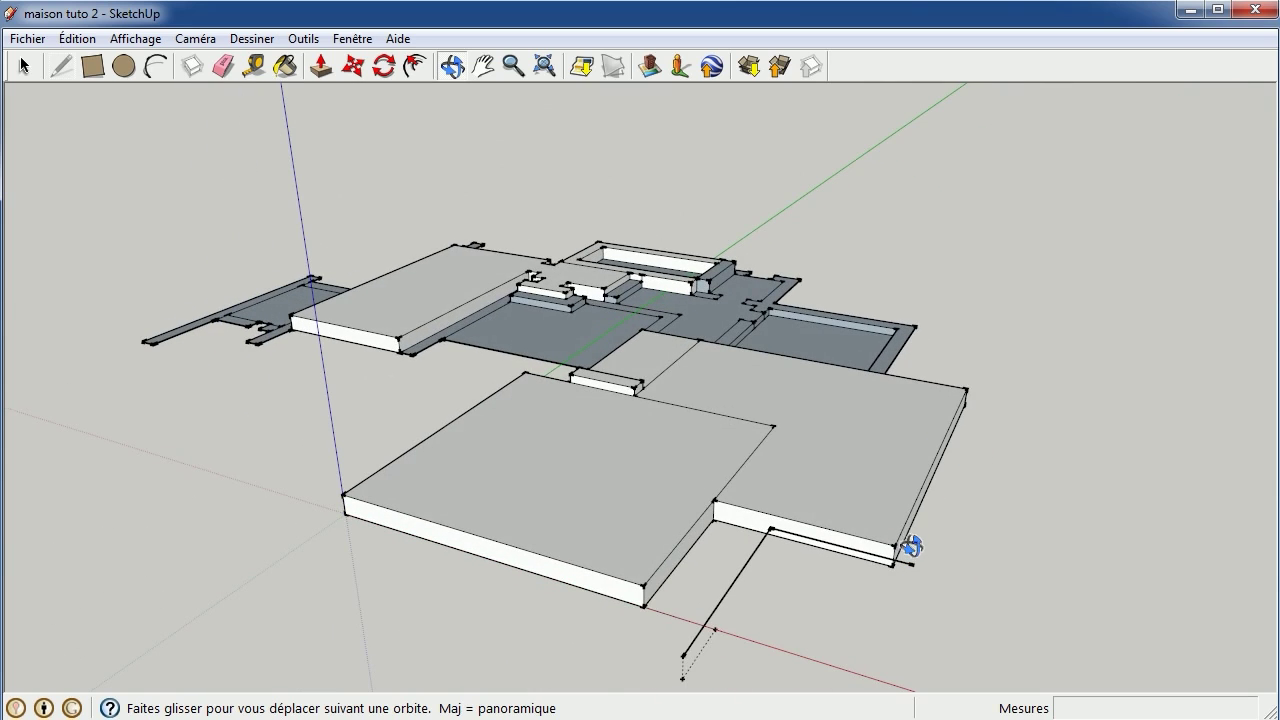
mouse_move(908, 560)
left_mouse_down()
mouse_move(803, 597)
mouse_move(549, 536)
mouse_move(457, 409)
mouse_move(386, 502)
mouse_move(357, 463)
mouse_move(366, 440)
mouse_move(411, 434)
mouse_move(368, 422)
mouse_move(440, 474)
mouse_move(551, 503)
mouse_move(451, 449)
left_mouse_up()
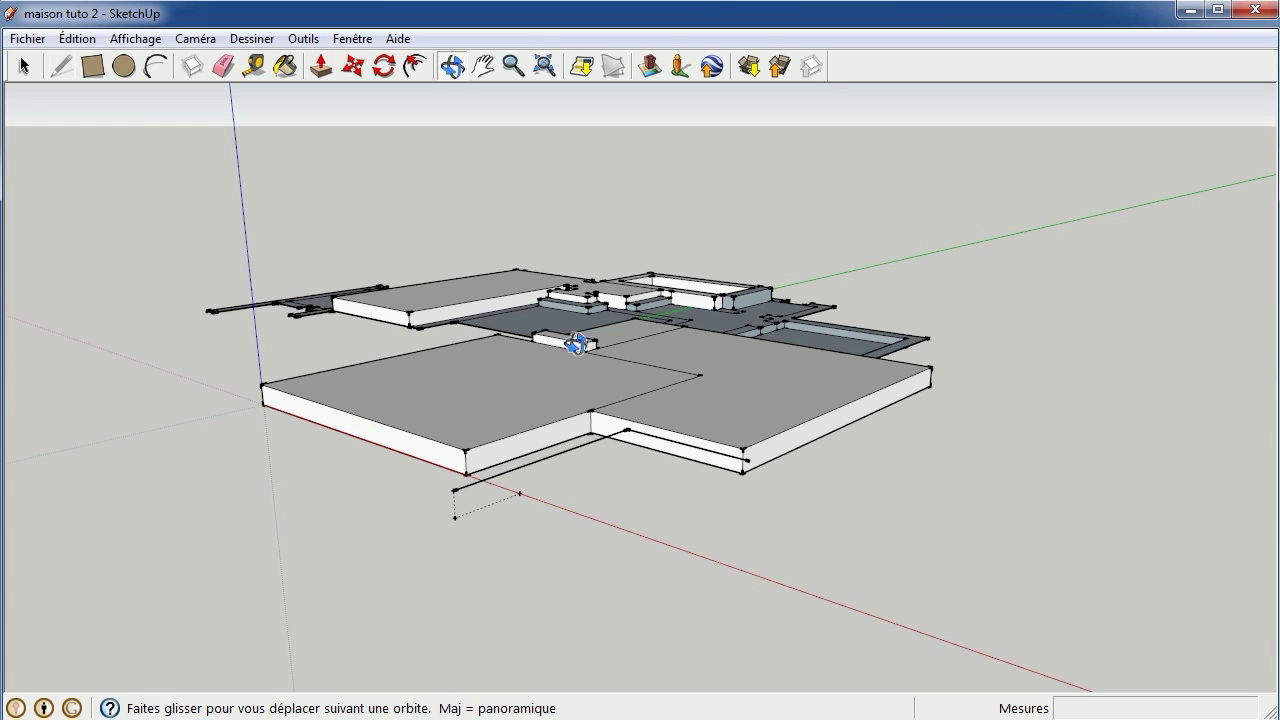
mouse_move(715, 539)
left_mouse_down()
mouse_move(739, 560)
mouse_move(606, 517)
mouse_move(626, 517)
mouse_move(734, 594)
mouse_move(714, 557)
left_mouse_up()
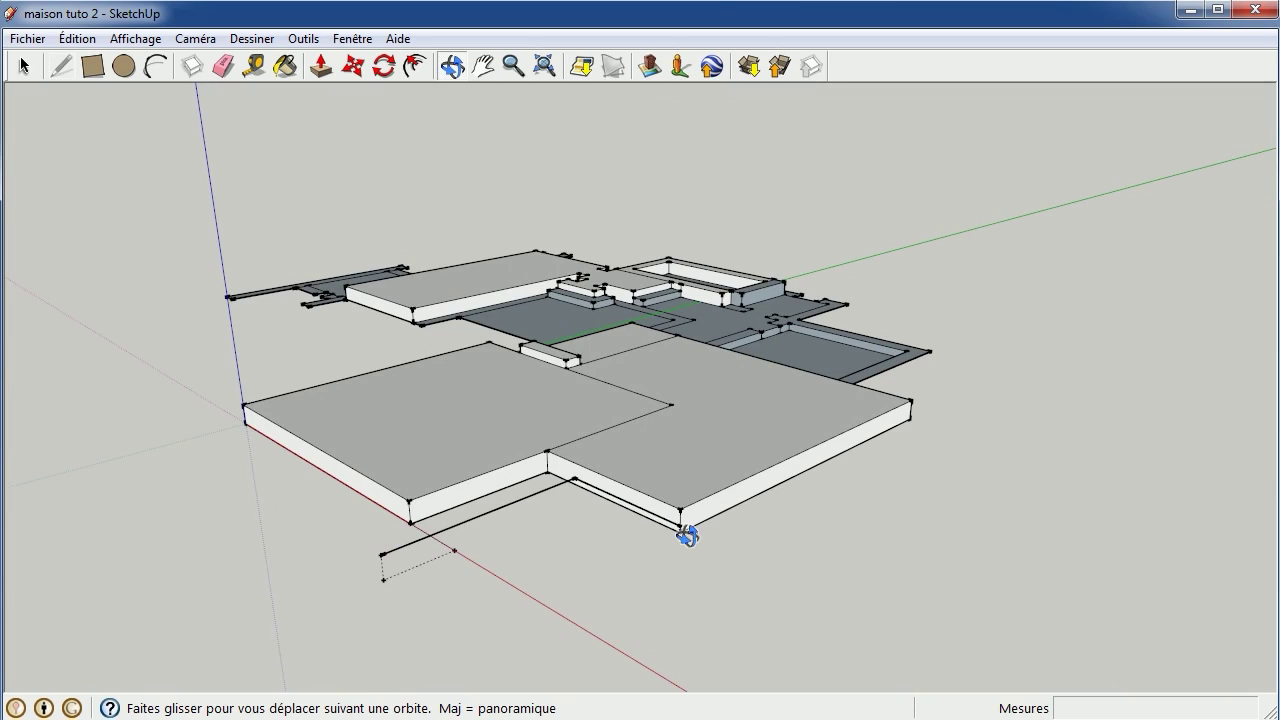
mouse_move(881, 531)
left_mouse_down()
mouse_move(529, 574)
mouse_move(580, 564)
left_mouse_up()
left_click_drag(251, 523, 245, 172)
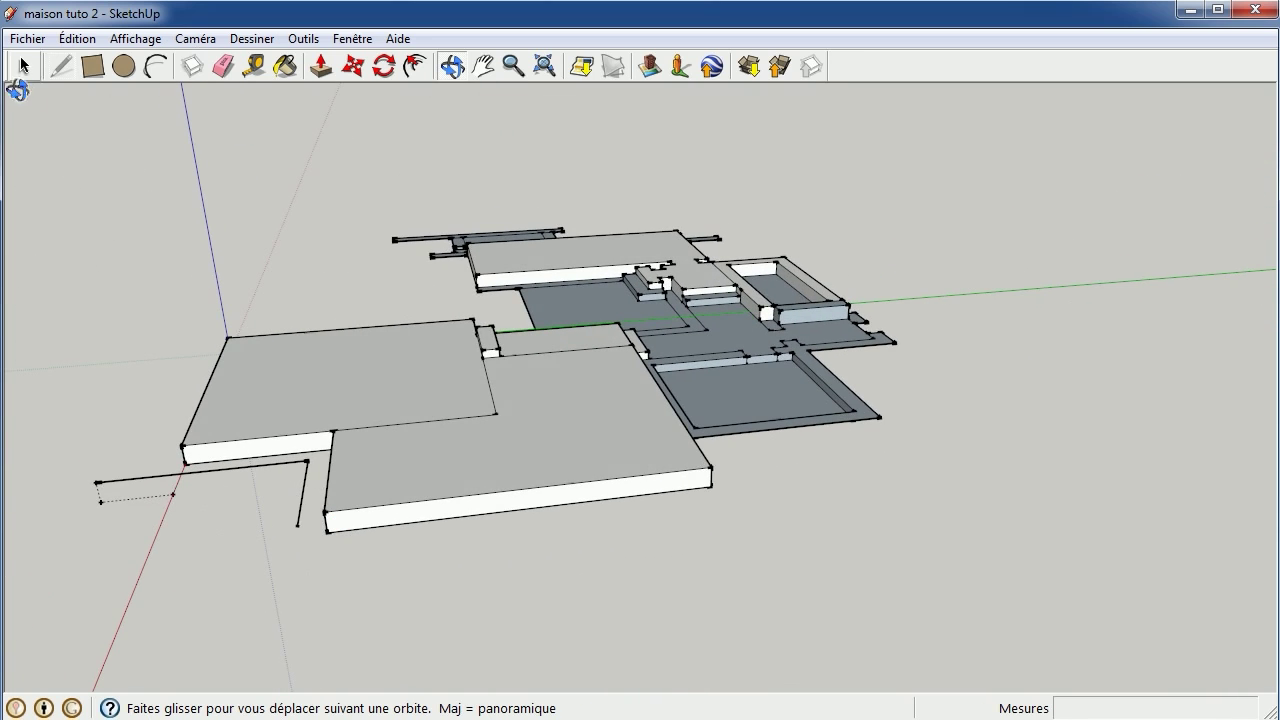
left_click(59, 68)
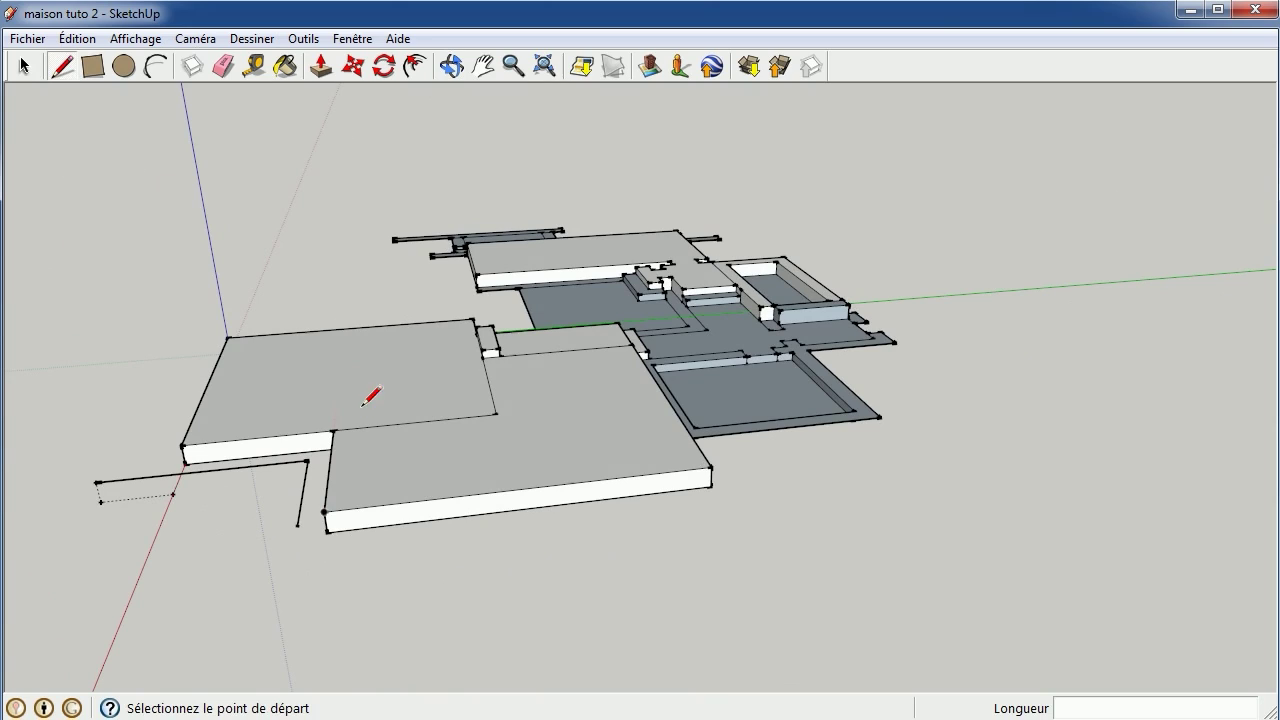
Extend the terrace outline with a 19000 mm edge along the front slab, then orbit overhead
left_click(297, 526)
type("19000")
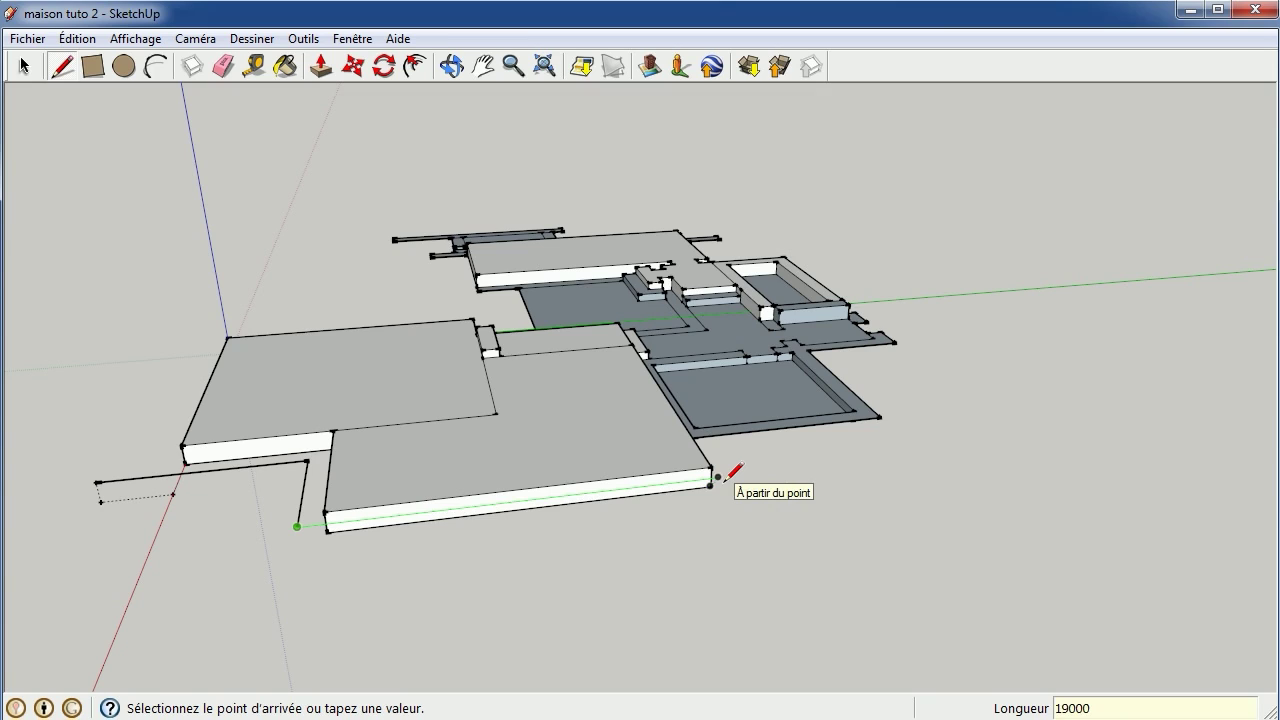
key("Return")
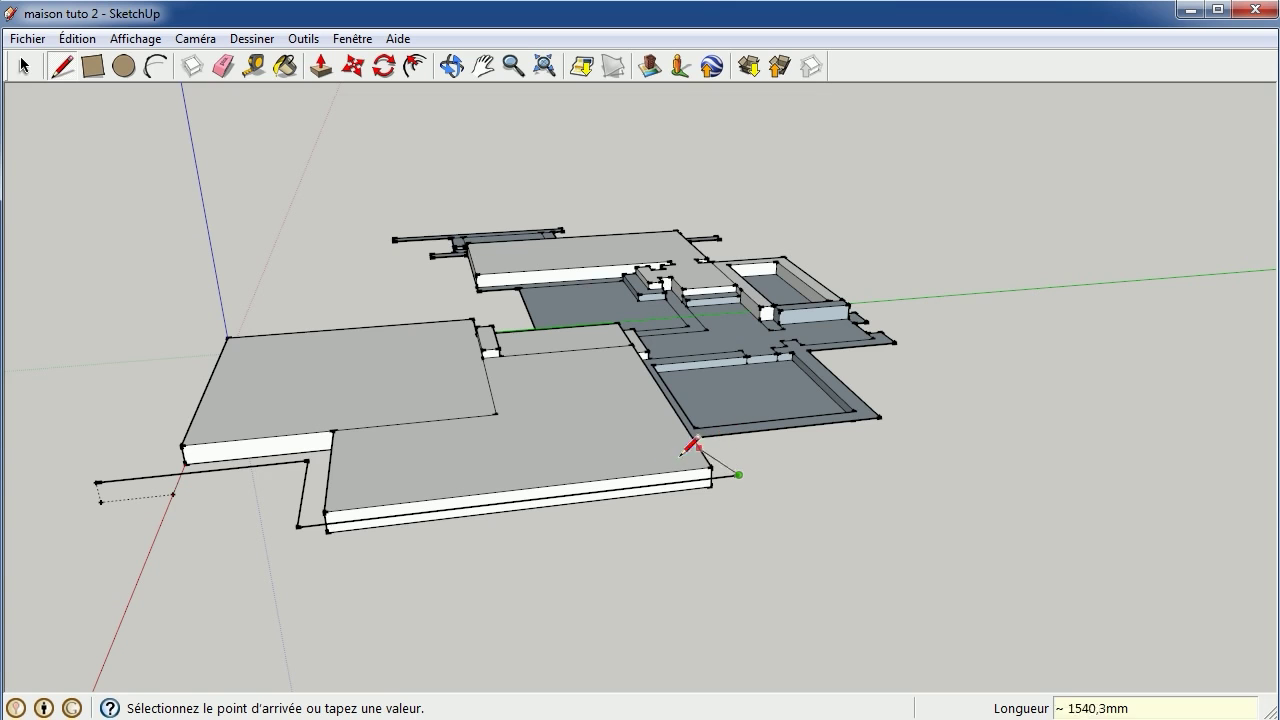
left_click(453, 66)
mouse_move(766, 280)
left_mouse_down()
mouse_move(726, 571)
mouse_move(693, 571)
mouse_move(680, 511)
mouse_move(683, 531)
left_mouse_up()
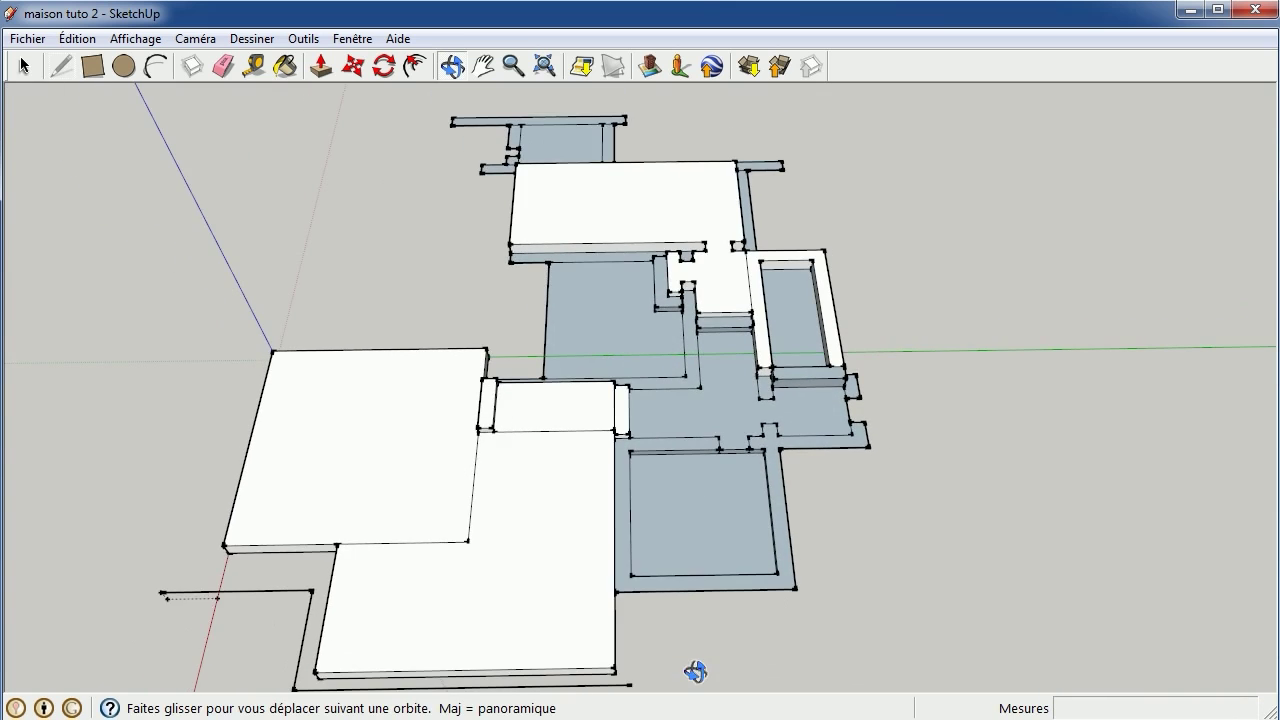
mouse_move(691, 674)
left_mouse_down()
mouse_move(705, 609)
mouse_move(680, 634)
mouse_move(687, 683)
mouse_move(466, 660)
mouse_move(323, 612)
mouse_move(349, 617)
left_mouse_up()
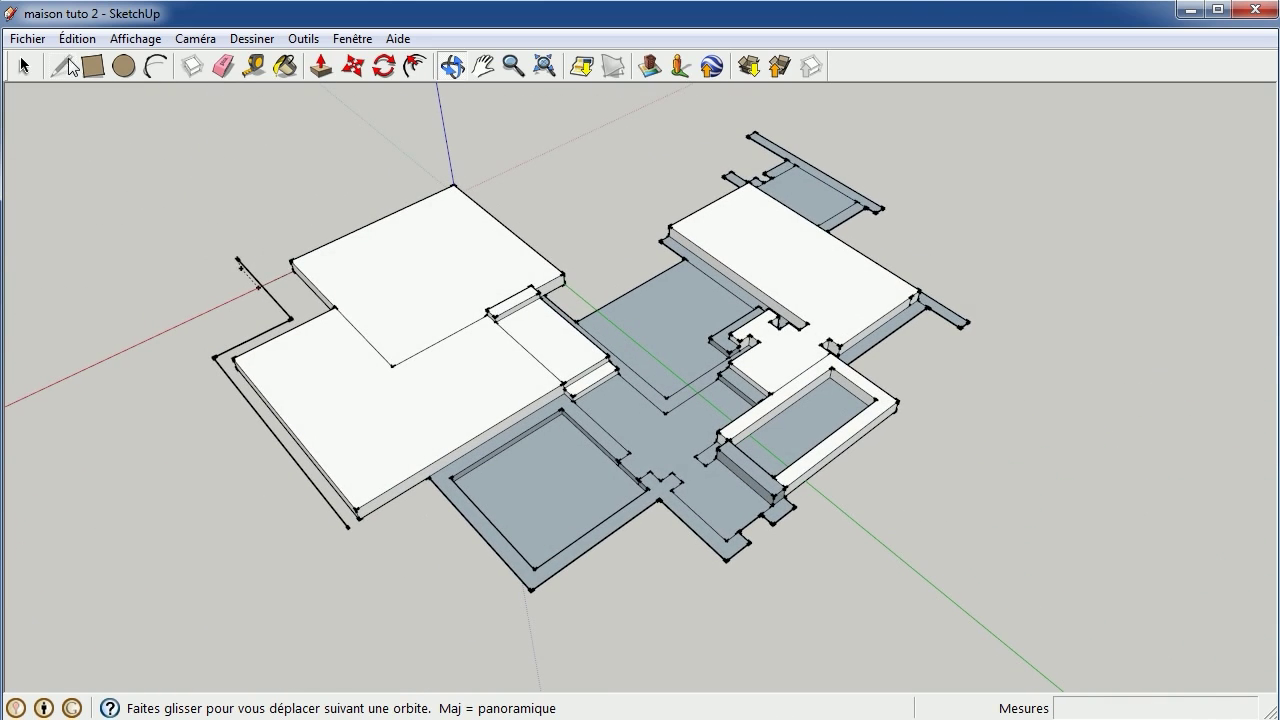
Draw a 1000 mm edge along the red axis from the slab corner by the foundation outline
left_click(62, 66)
left_click(348, 528)
type("1000")
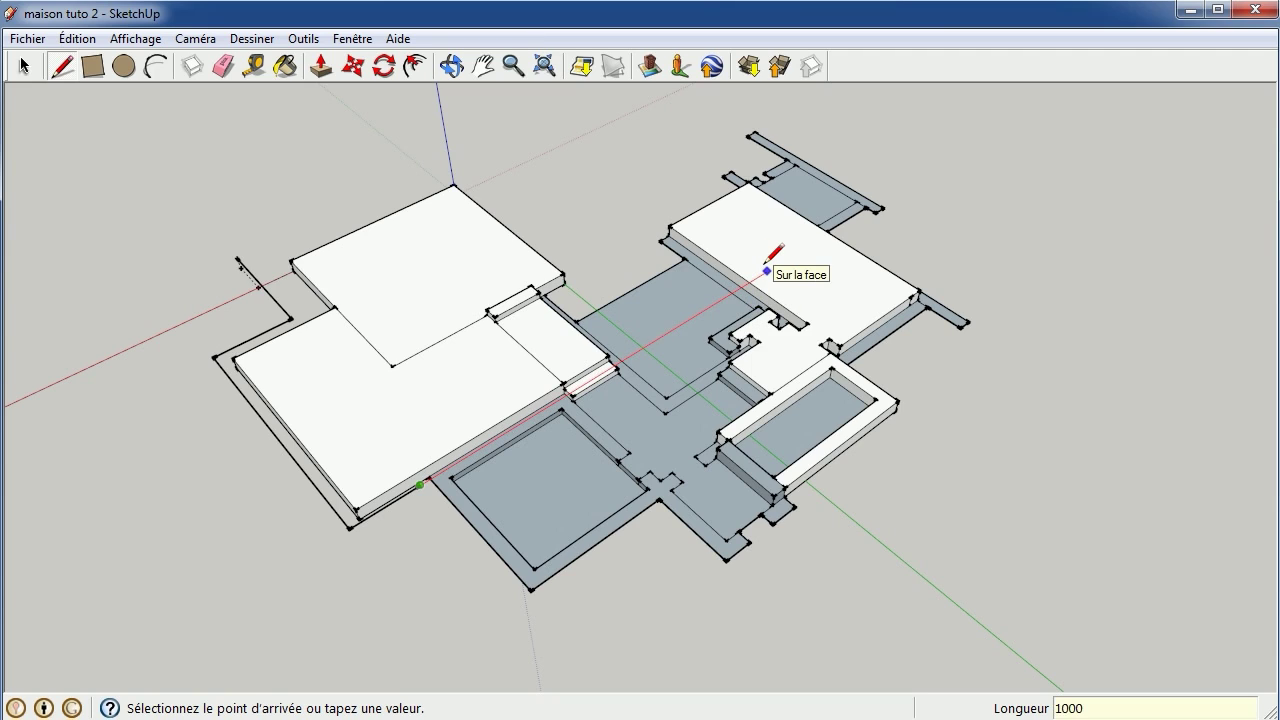
key("Return")
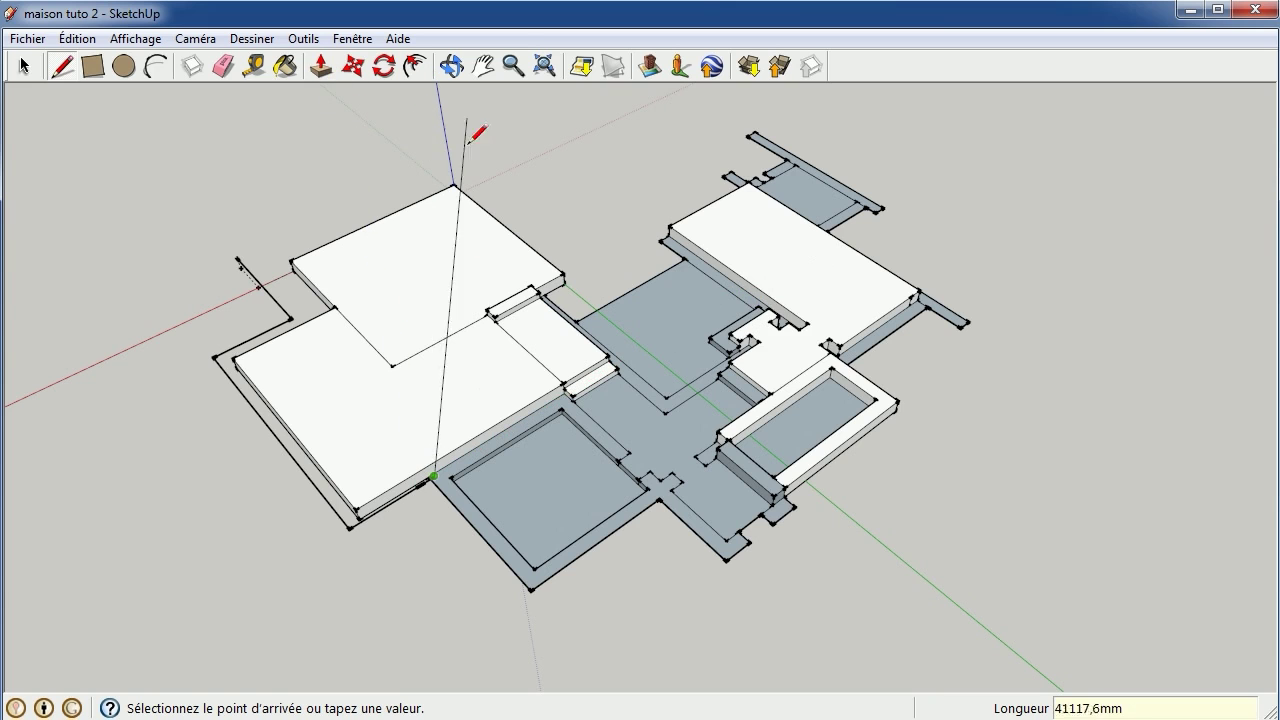
scroll(437, 515, "up", 2)
scroll(400, 420, "up", 2)
scroll(491, 606, "up", 2)
scroll(429, 491, "up", 2)
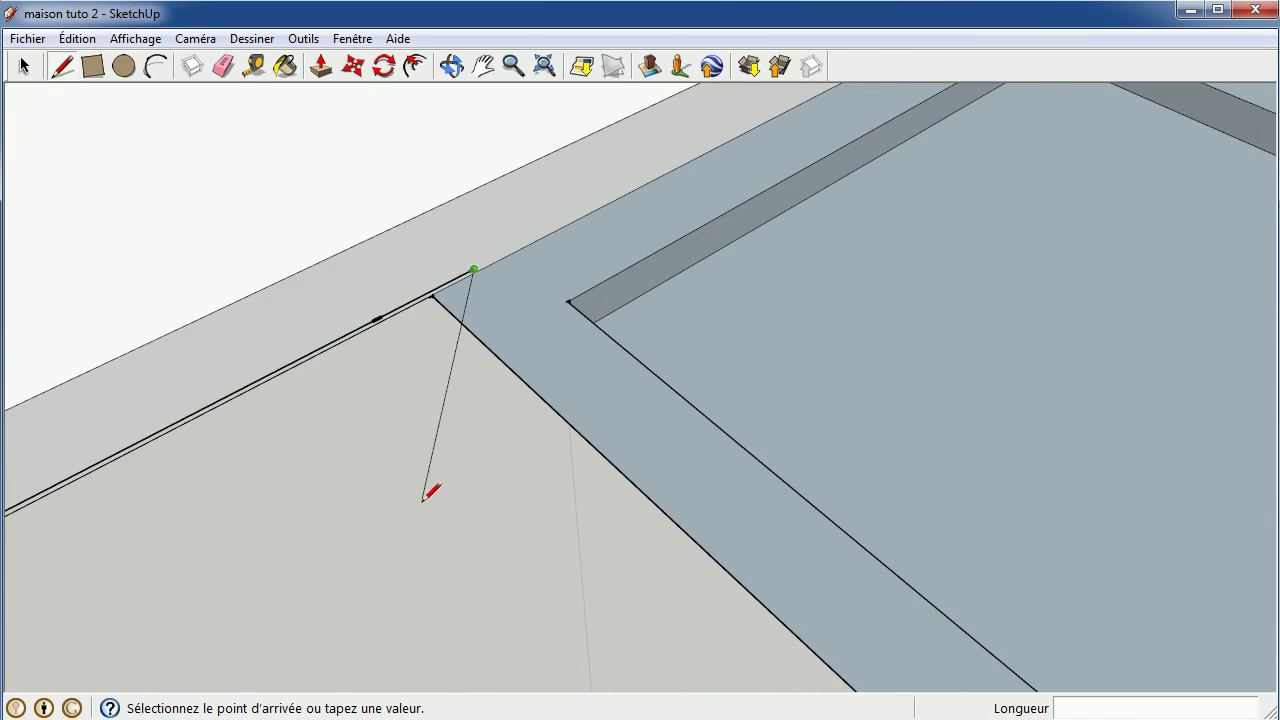
scroll(391, 357, "up", 1)
scroll(373, 312, "up", 2)
scroll(373, 312, "down", 2)
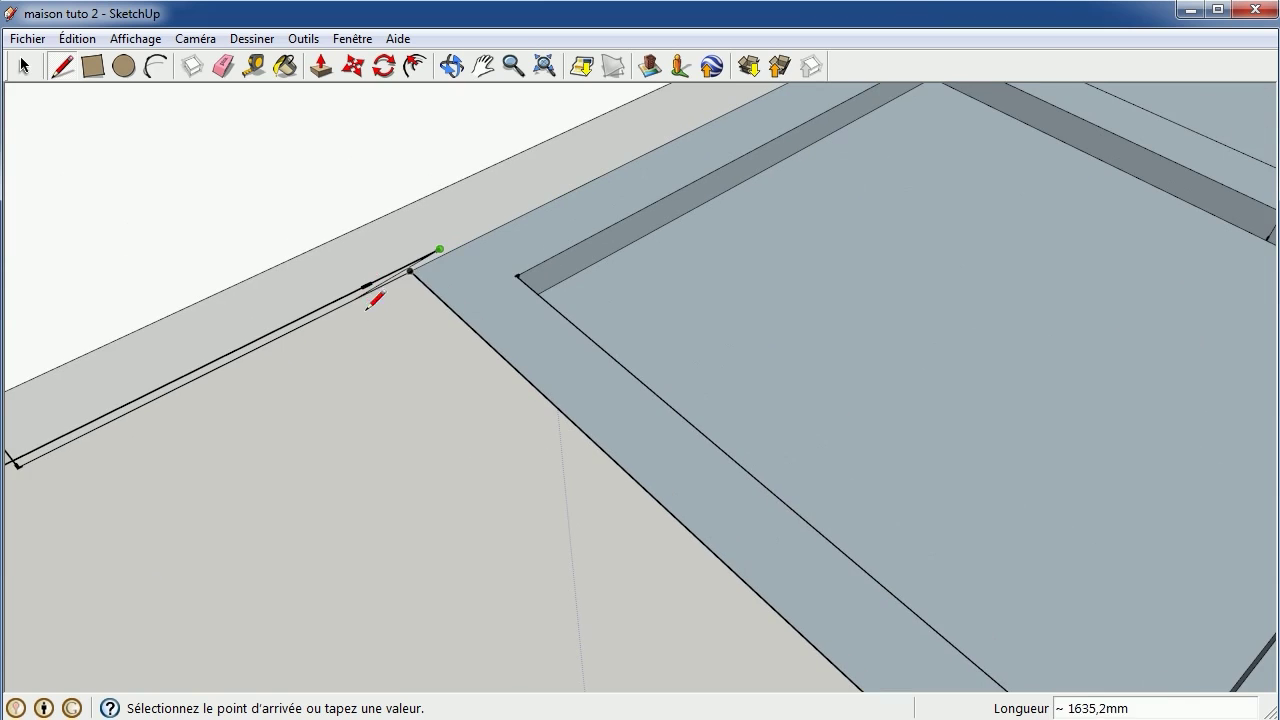
scroll(434, 359, "down", 2)
scroll(429, 241, "down", 2)
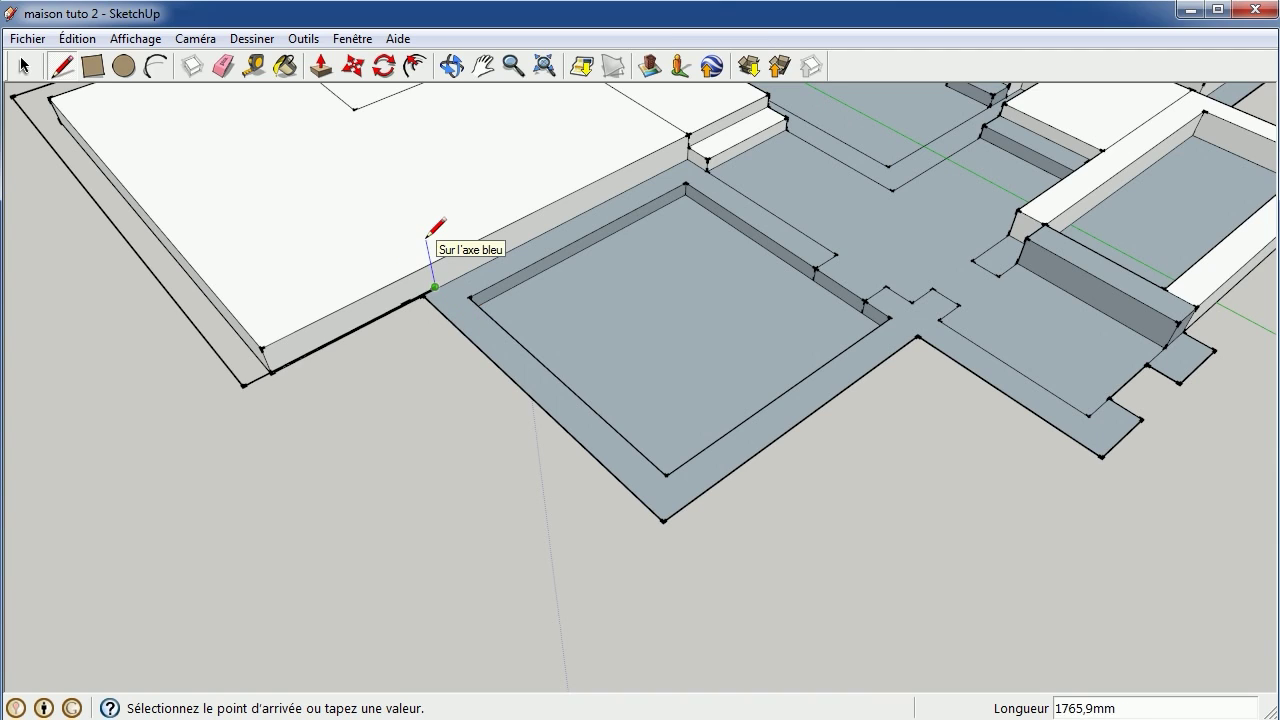
key("Escape")
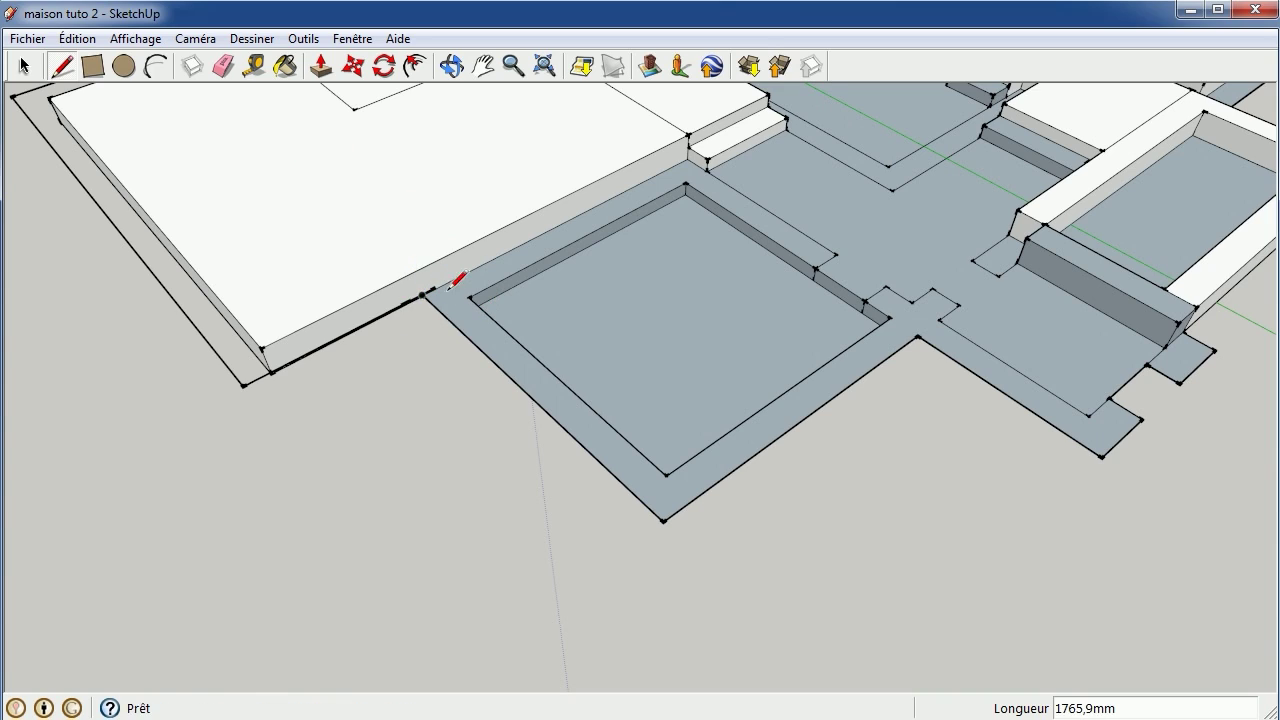
Push/Pull the square wall outline up about 2249 mm into solid walls
left_click(321, 66)
left_click(571, 418)
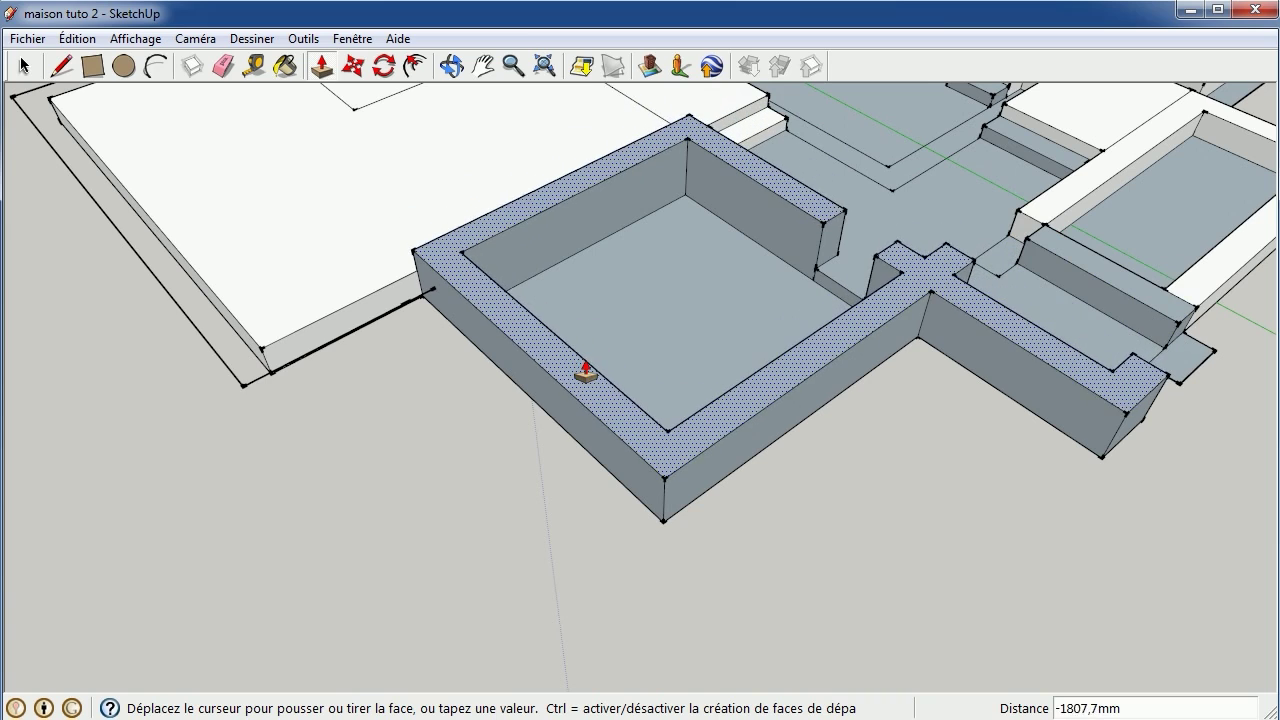
left_click(551, 372)
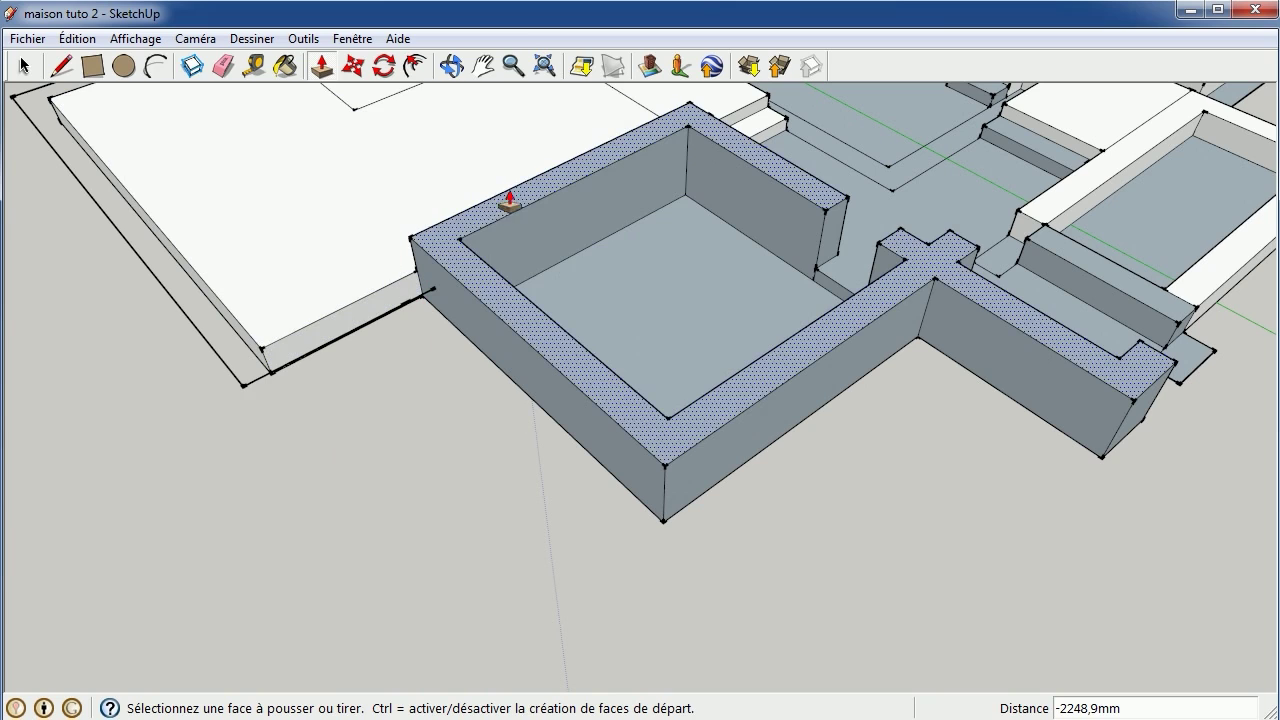
left_click(66, 66)
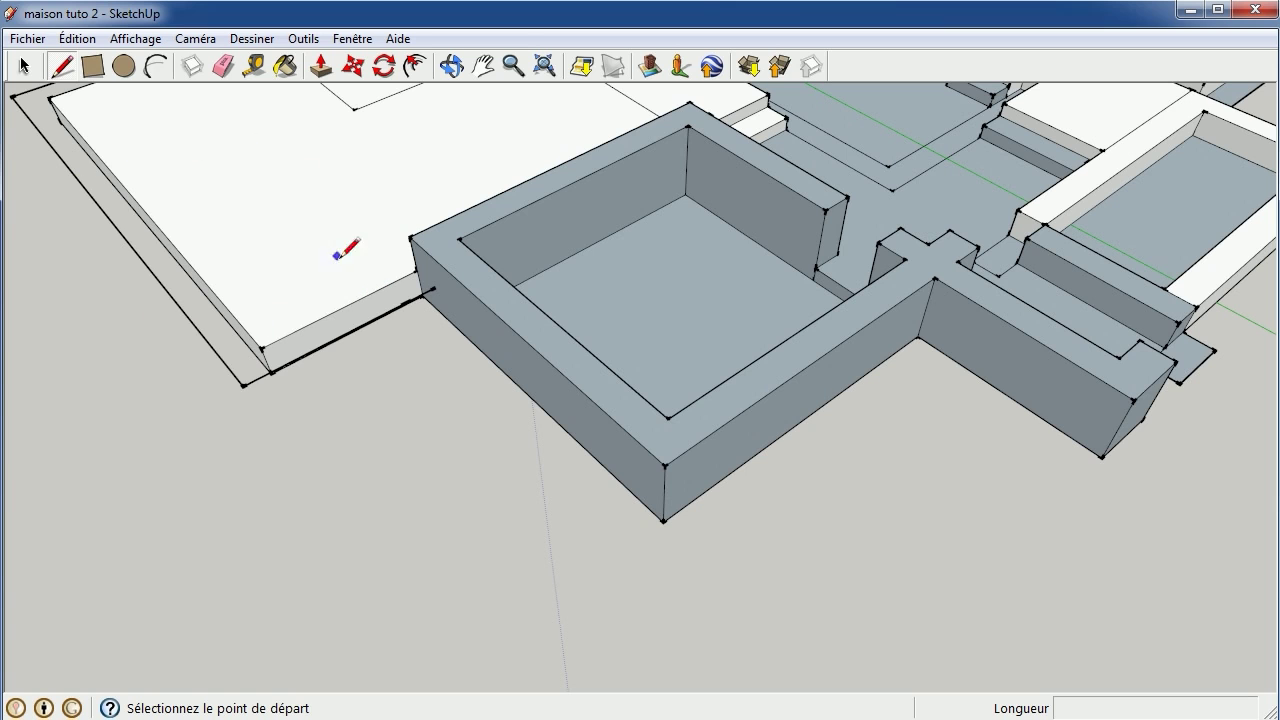
left_click(451, 66)
mouse_move(380, 171)
left_mouse_down()
mouse_move(549, 277)
mouse_move(223, 212)
mouse_move(449, 240)
mouse_move(611, 303)
mouse_move(331, 337)
mouse_move(223, 127)
mouse_move(537, 394)
mouse_move(457, 314)
left_mouse_up()
Orbit to a front oblique view and start a line at the front slab corner
mouse_move(666, 117)
left_mouse_down()
mouse_move(650, 146)
mouse_move(674, 323)
mouse_move(663, 160)
mouse_move(873, 291)
left_mouse_up()
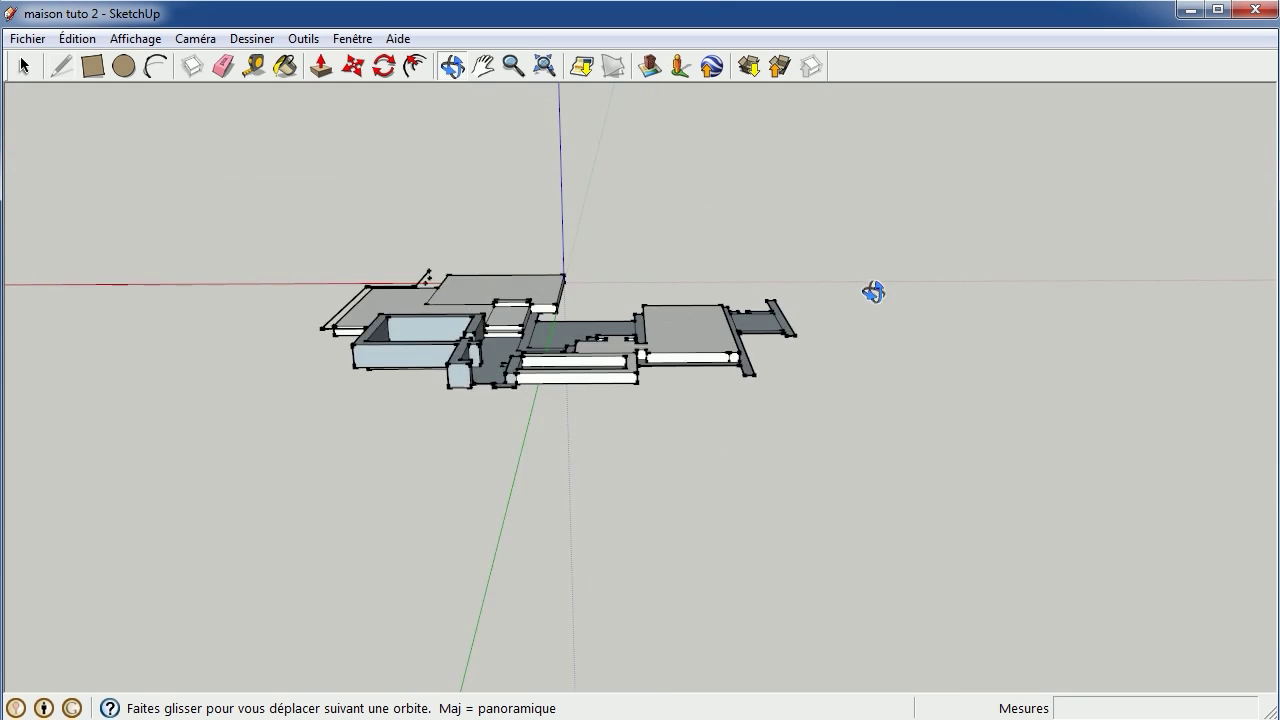
scroll(873, 291, "up", 1)
scroll(178, 258, "up", 2)
scroll(178, 258, "up", 2)
scroll(257, 272, "up", 2)
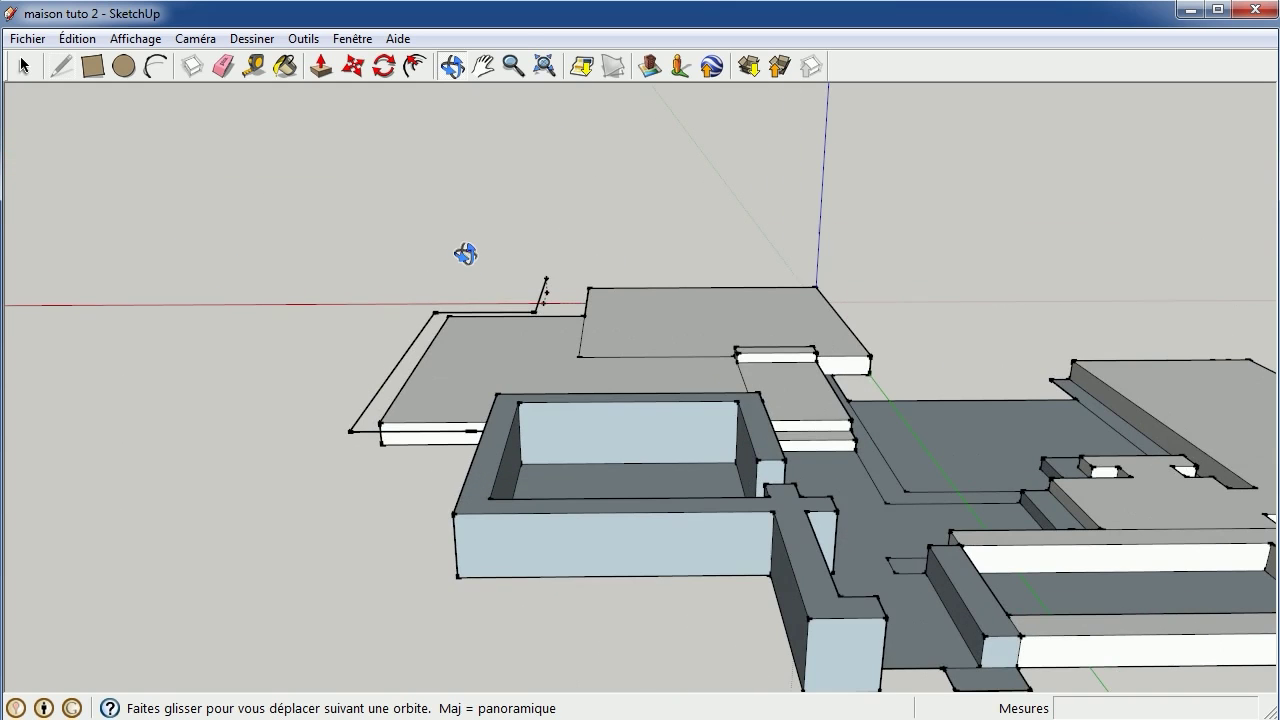
mouse_move(465, 254)
left_mouse_down()
mouse_move(577, 311)
mouse_move(800, 320)
mouse_move(243, 449)
mouse_move(556, 362)
mouse_move(786, 363)
mouse_move(757, 389)
left_mouse_up()
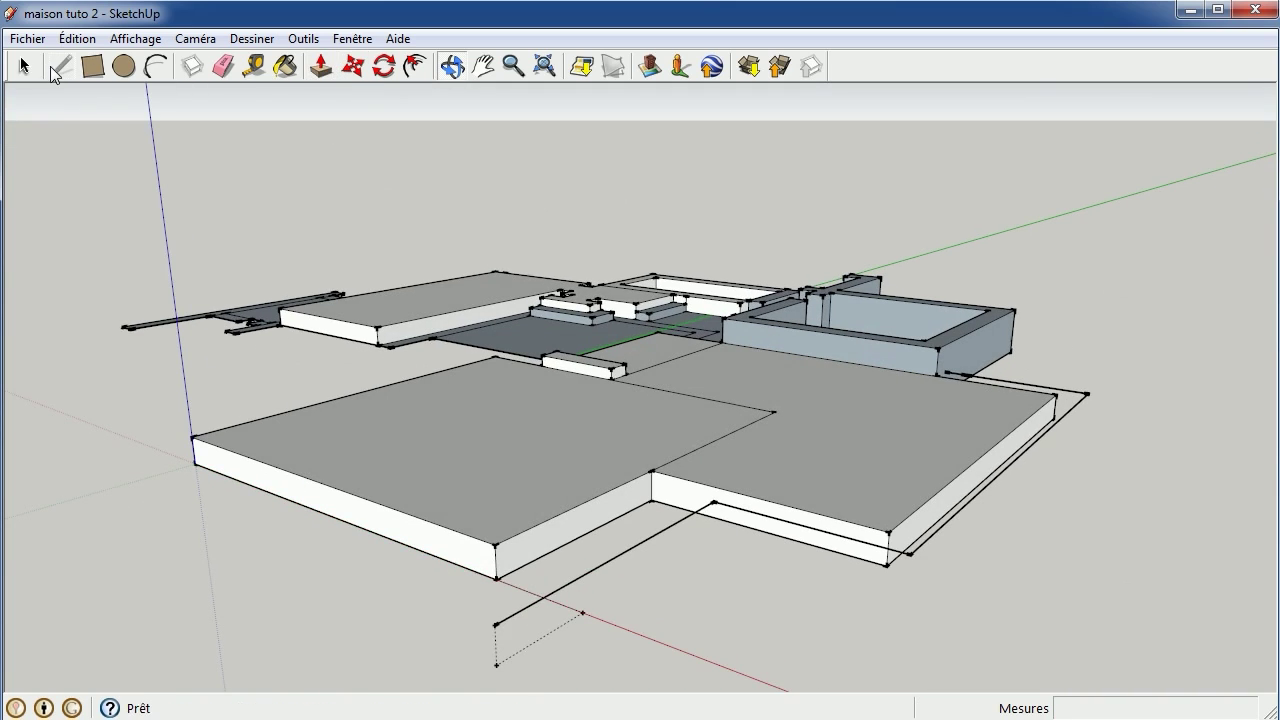
left_click(58, 68)
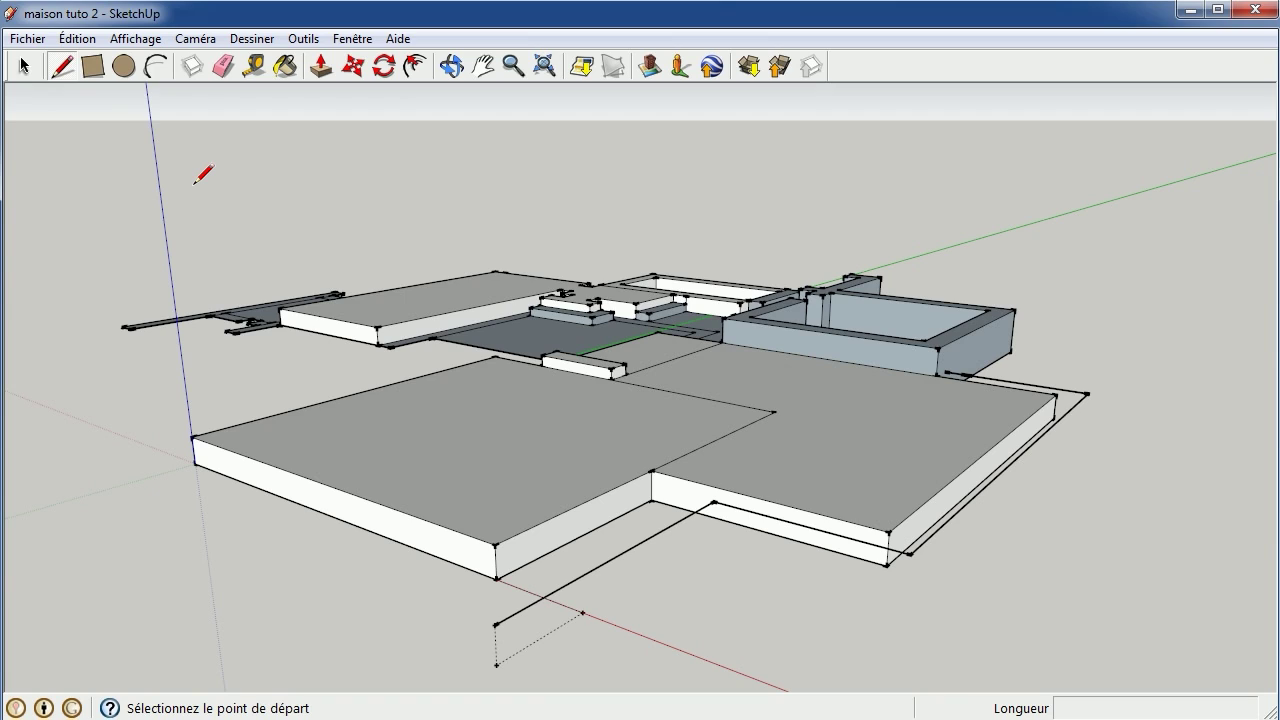
left_click(494, 624)
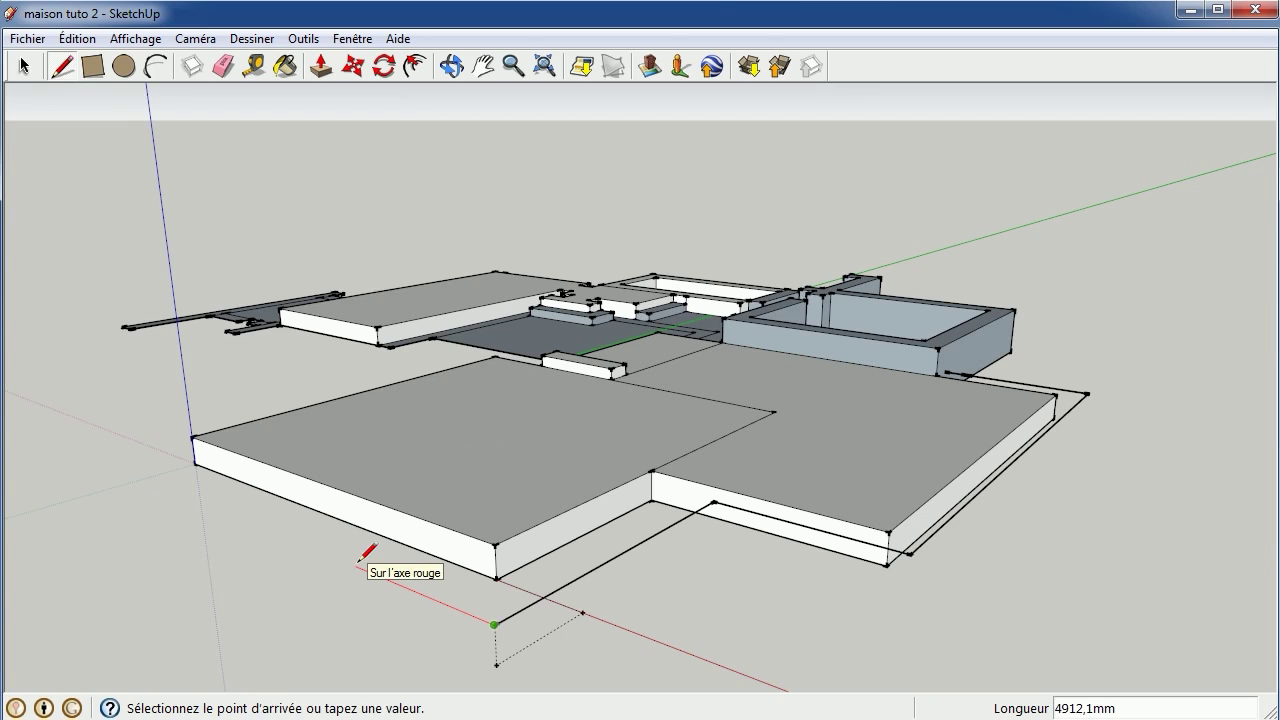
Draw a 21000 mm edge along the red axis, then undo it via Édition > Annuler
type("21000")
key("Return")
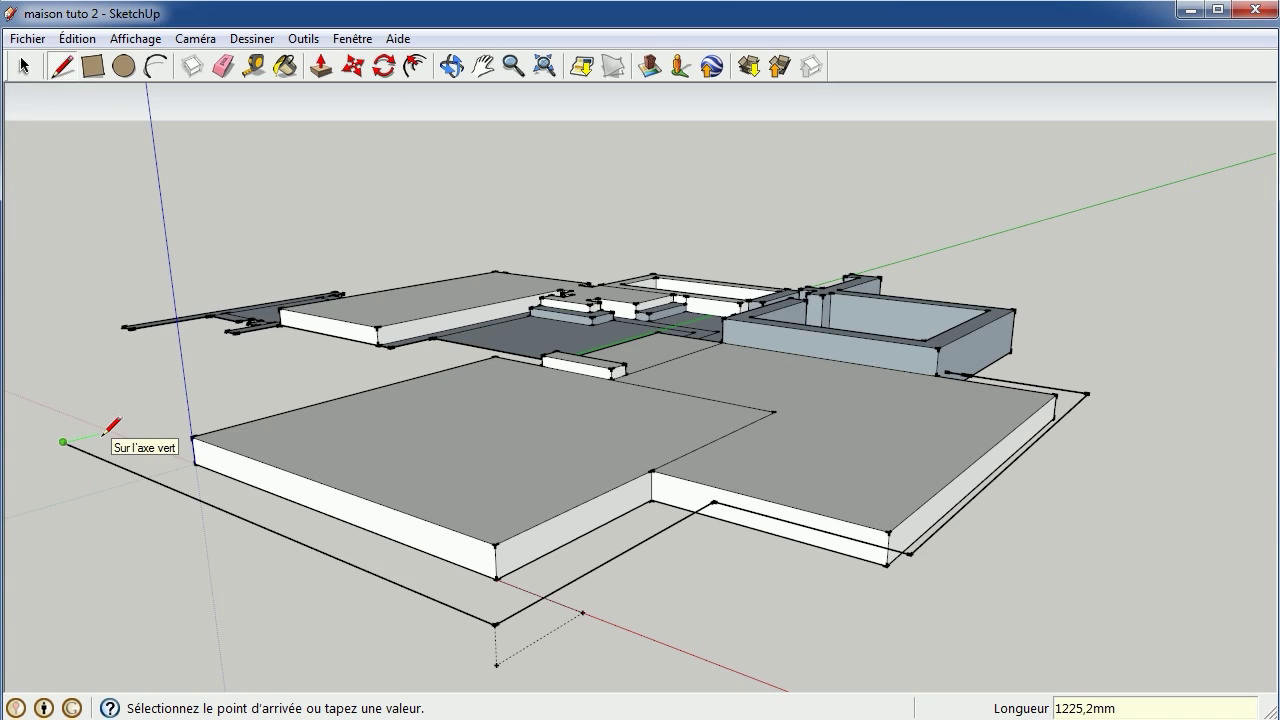
left_click(85, 42)
left_click(130, 61)
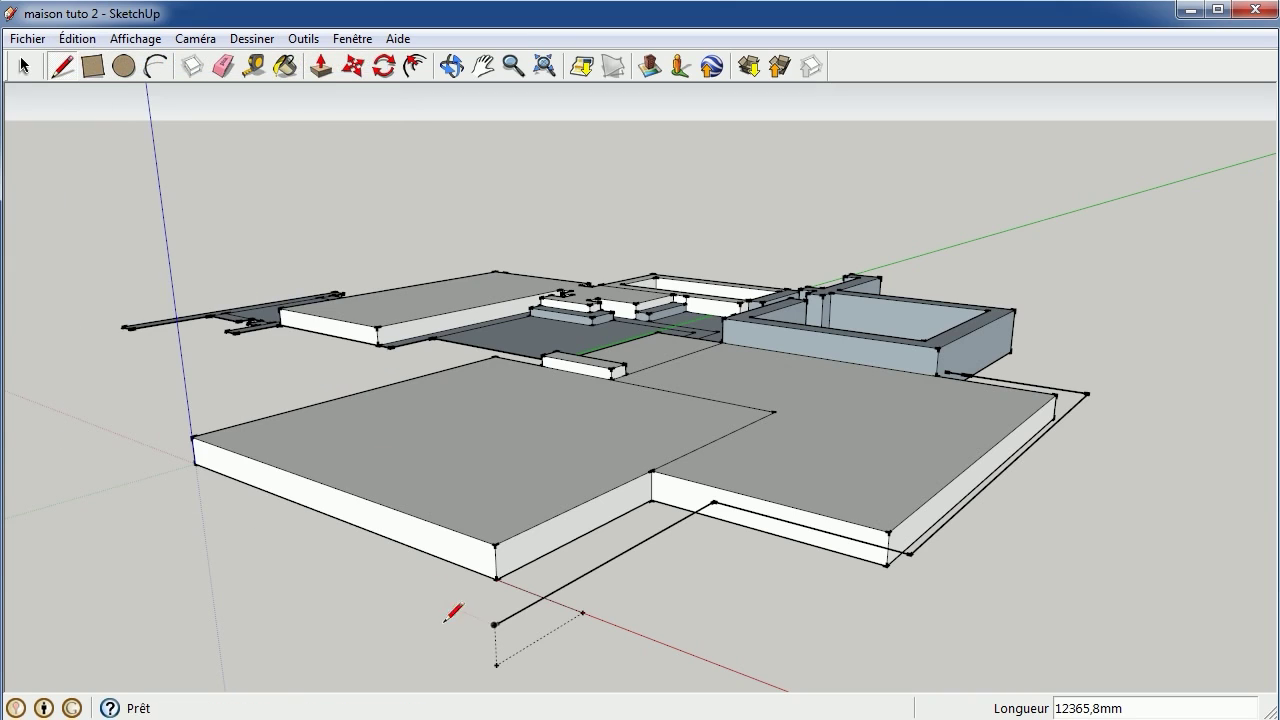
Trace the wall outline: 19000 red, 1000 up, 2000 red, 7000 up, back, closing at start
left_click(496, 623)
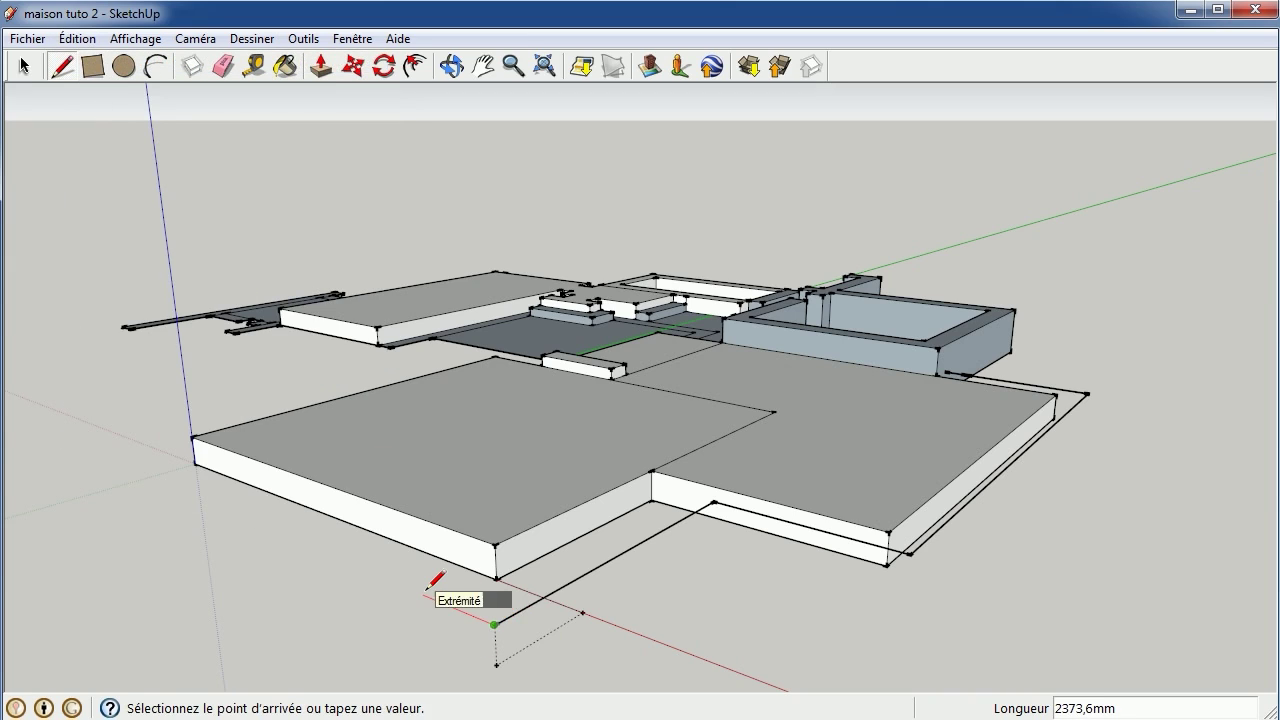
type("19000")
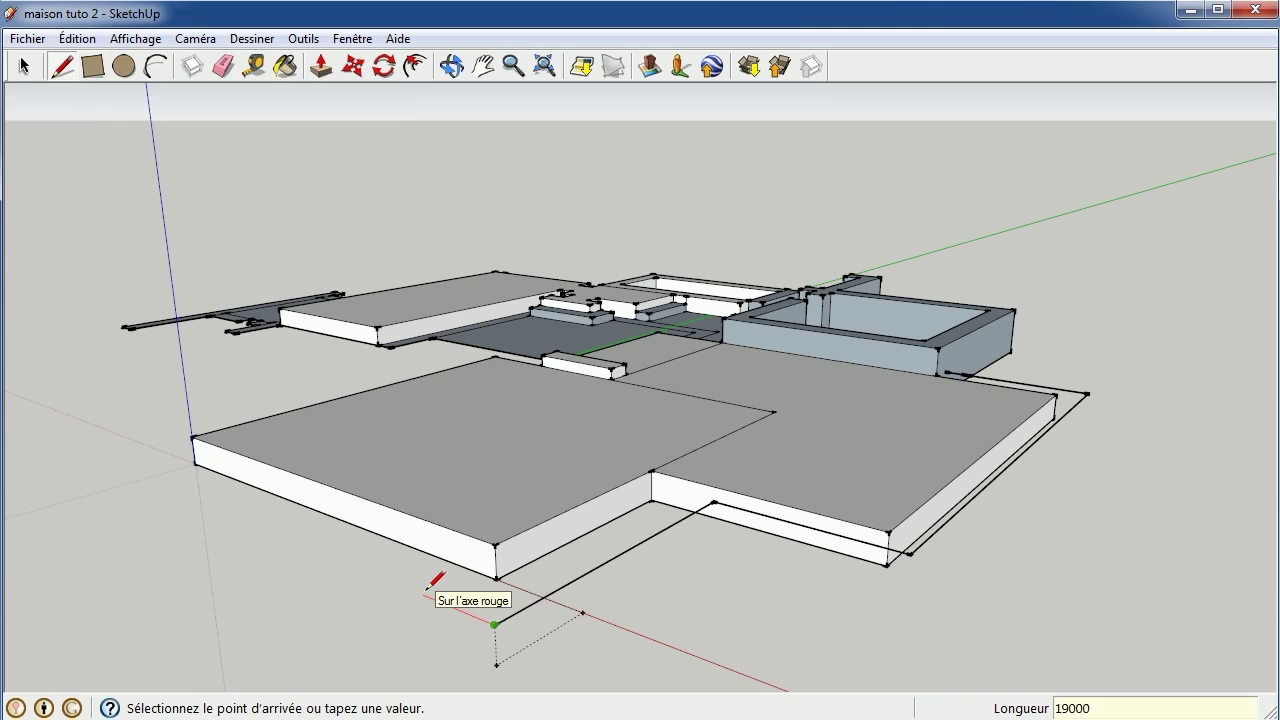
key("Return")
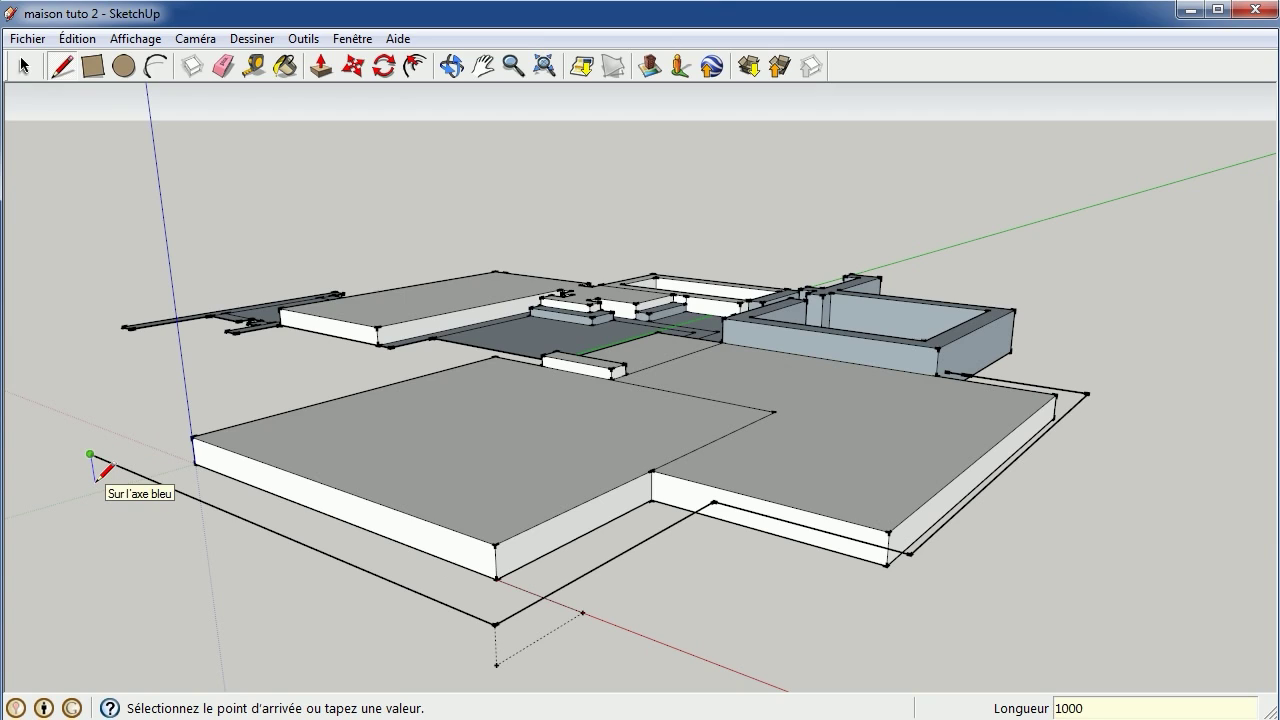
type("2000")
key("Return")
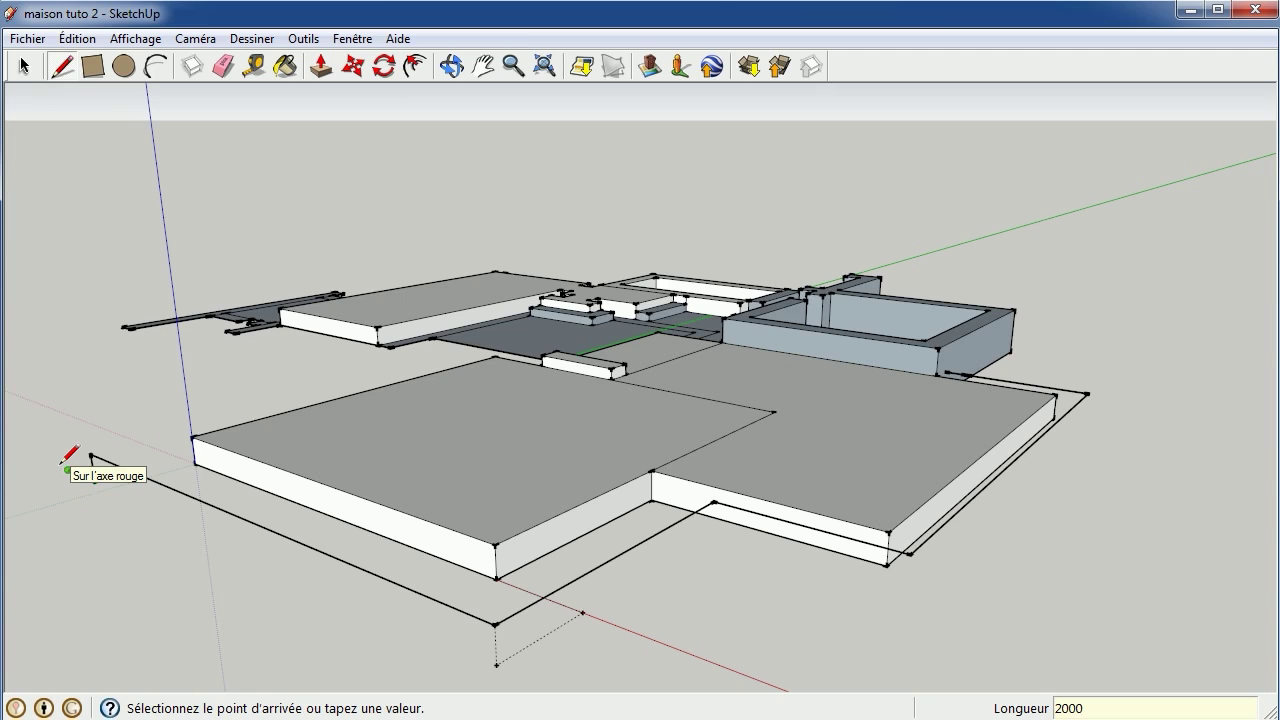
key("Return")
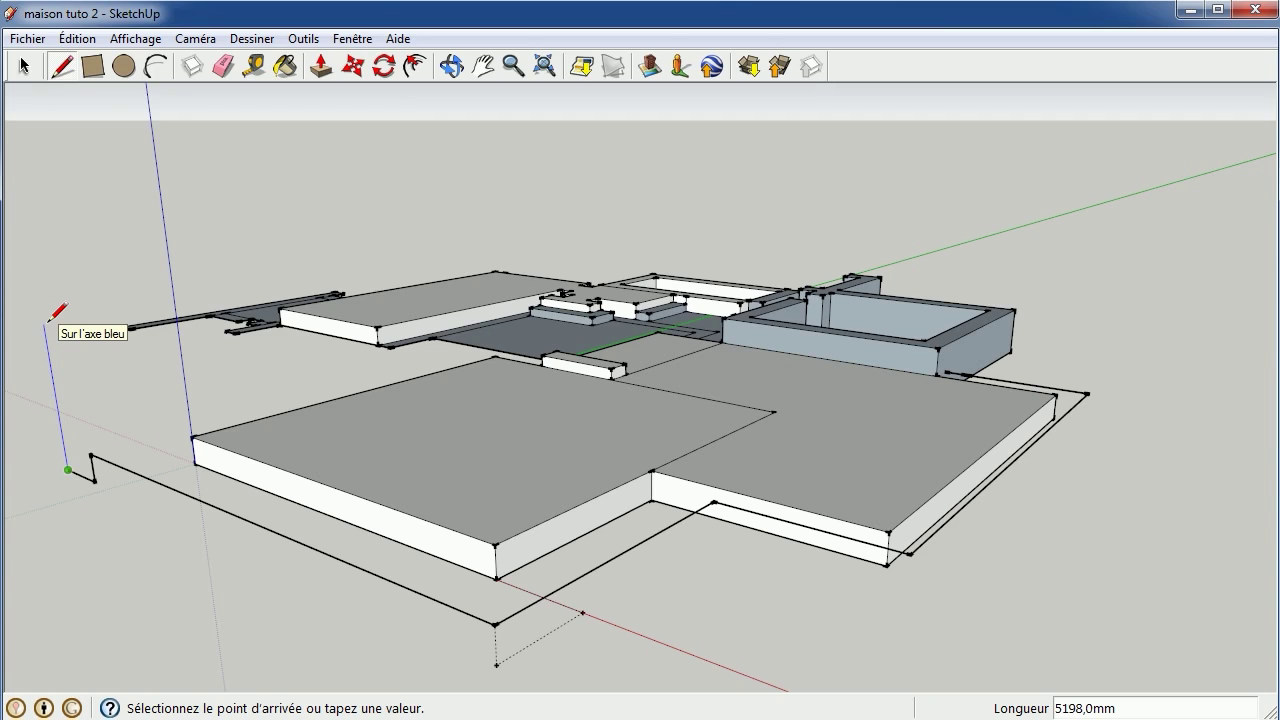
type("7000")
key("Return")
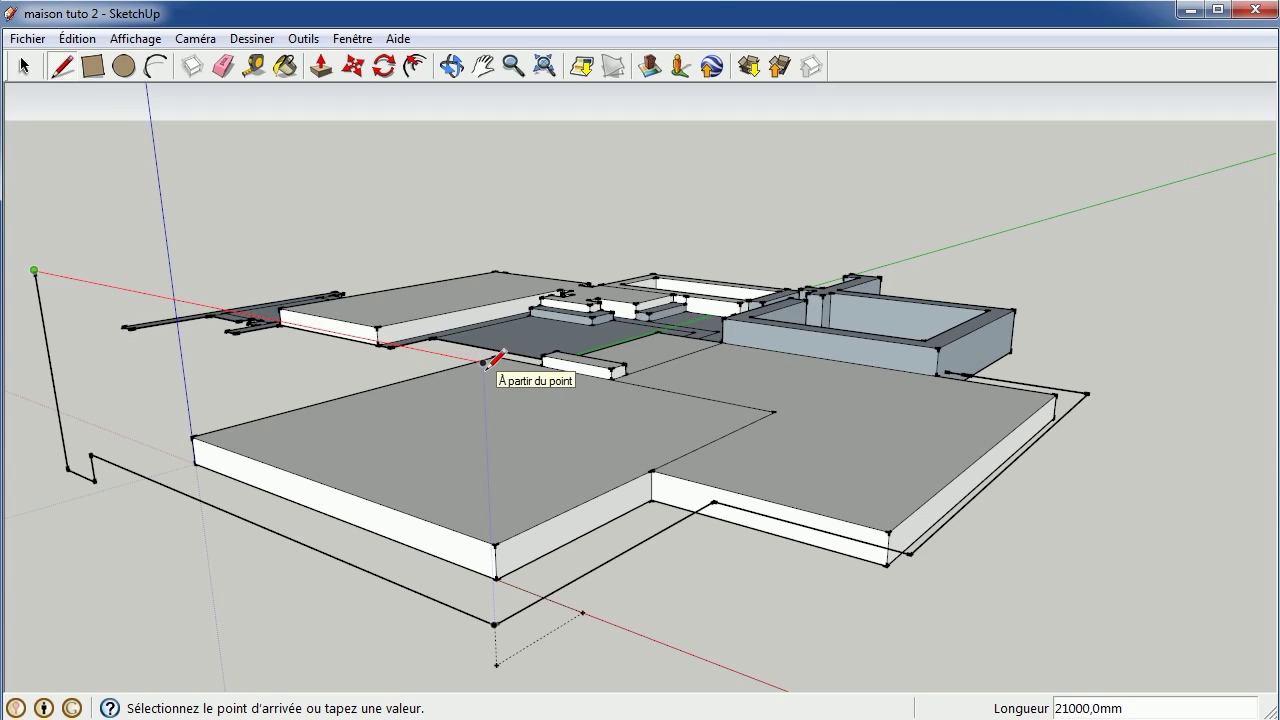
left_click(484, 362)
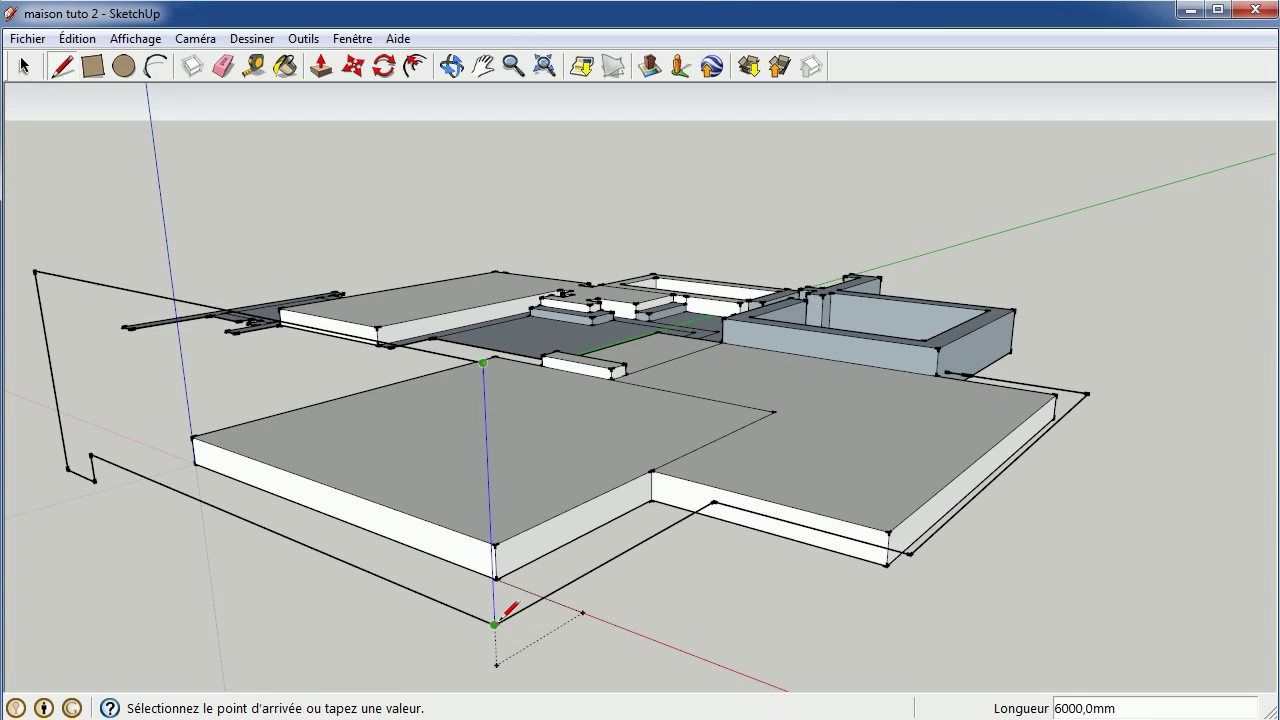
left_click(497, 620)
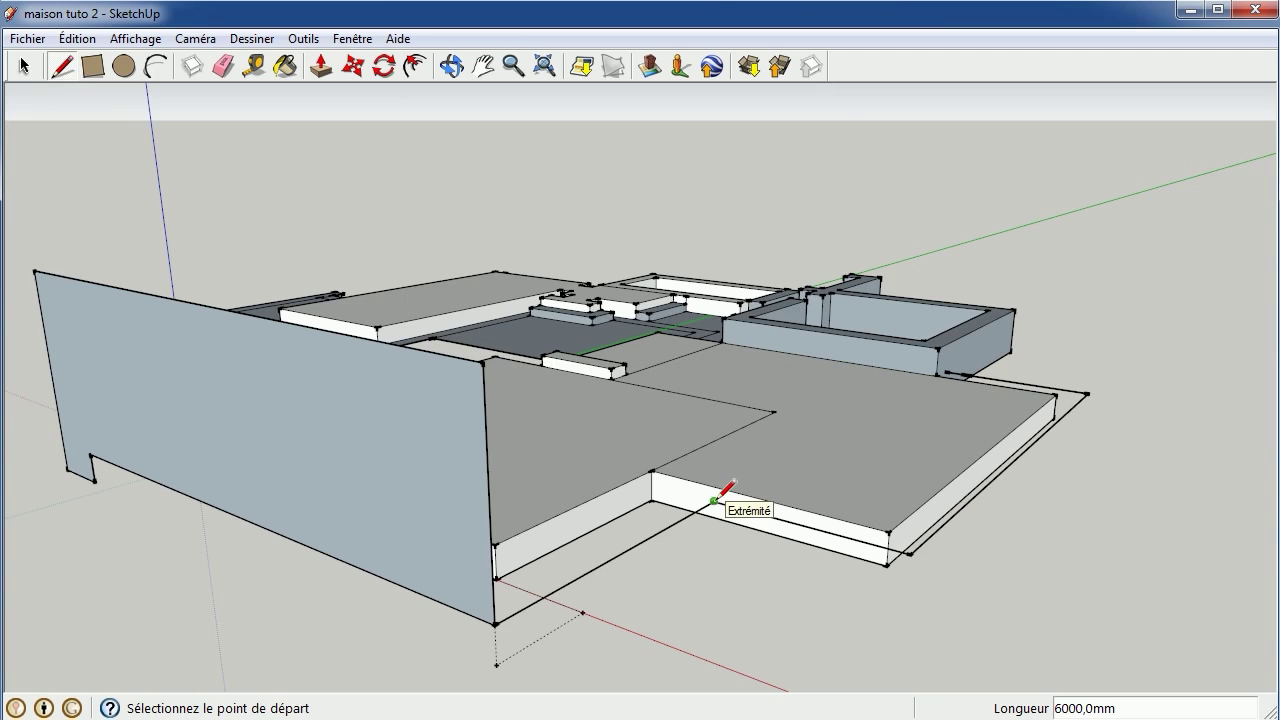
Draw a 6000 mm vertical edge from the slab corner and close it at the first wall's top corner
left_click(714, 499)
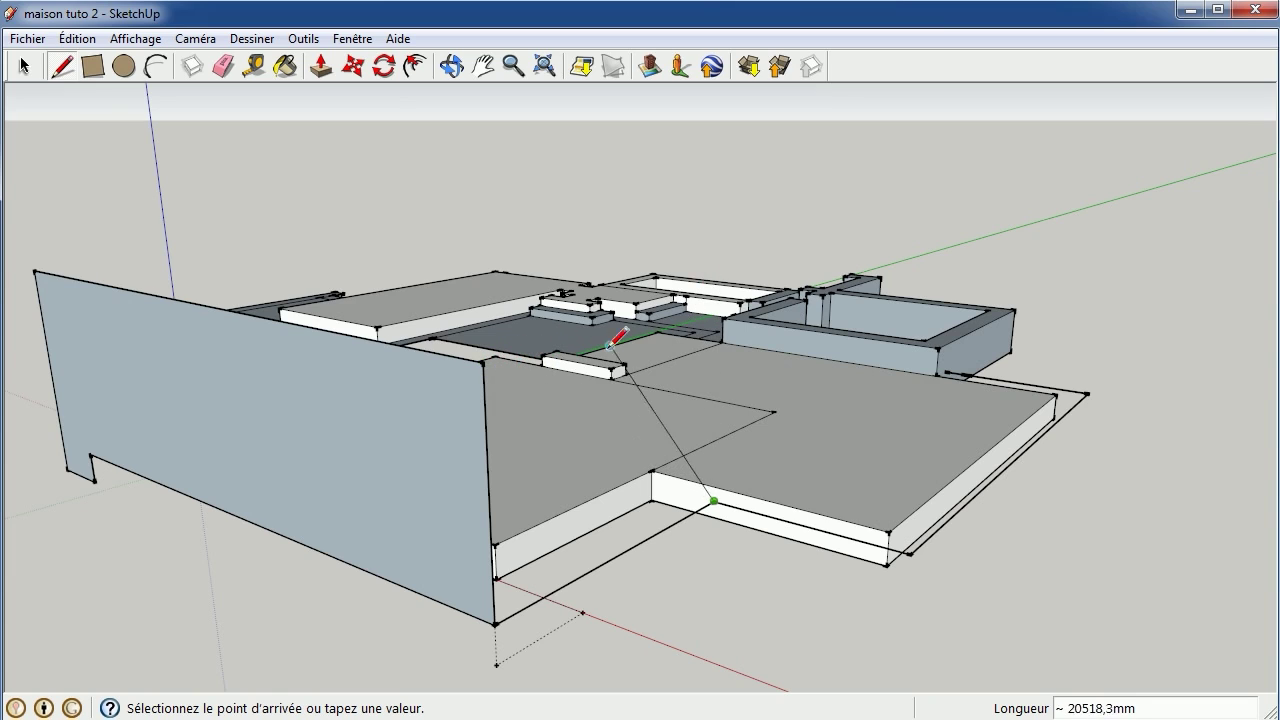
scroll(700, 343, "down", 3)
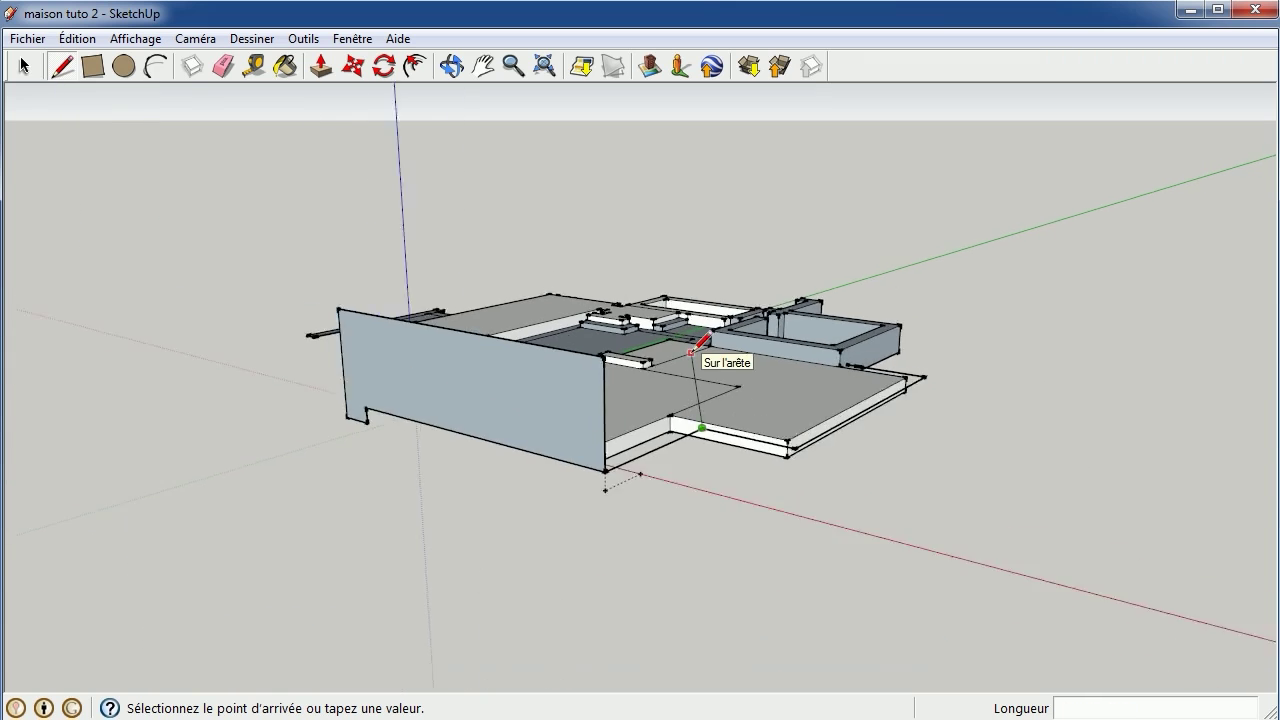
scroll(691, 253, "down", 2)
scroll(686, 288, "down", 2)
scroll(678, 336, "up", 4)
scroll(757, 202, "up", 3)
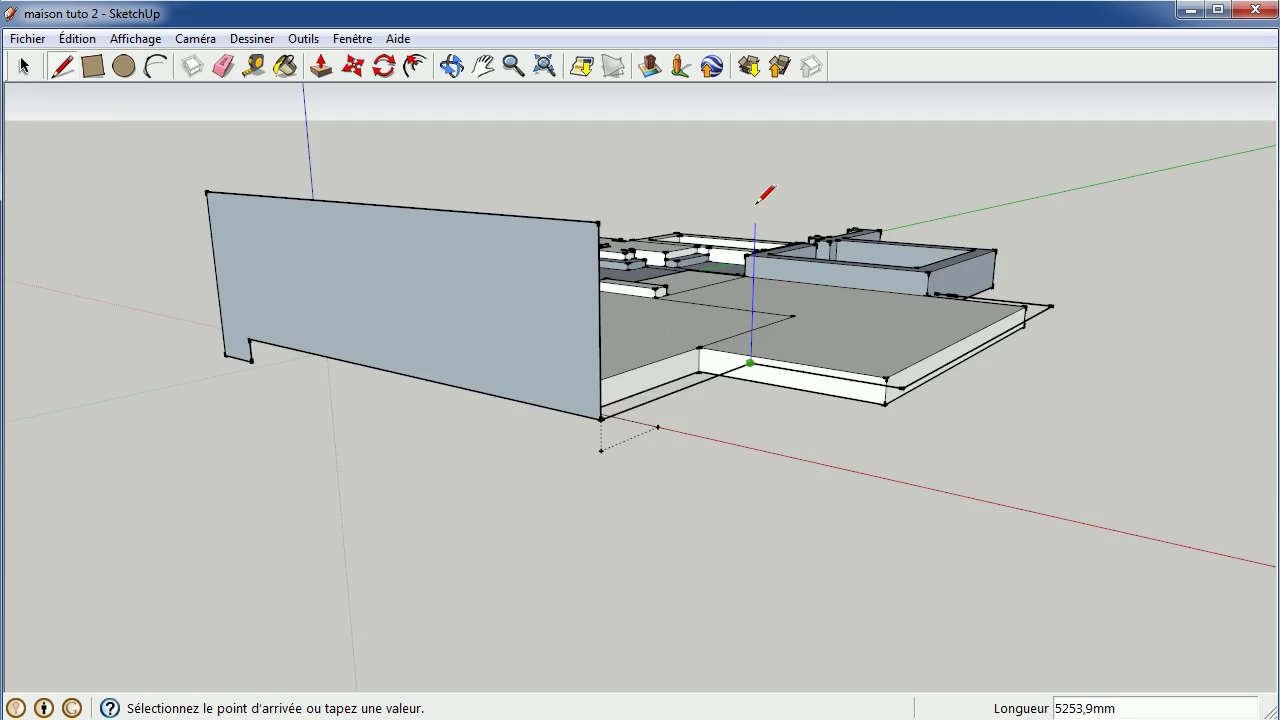
scroll(757, 202, "up", 2)
type("6000")
key("Return")
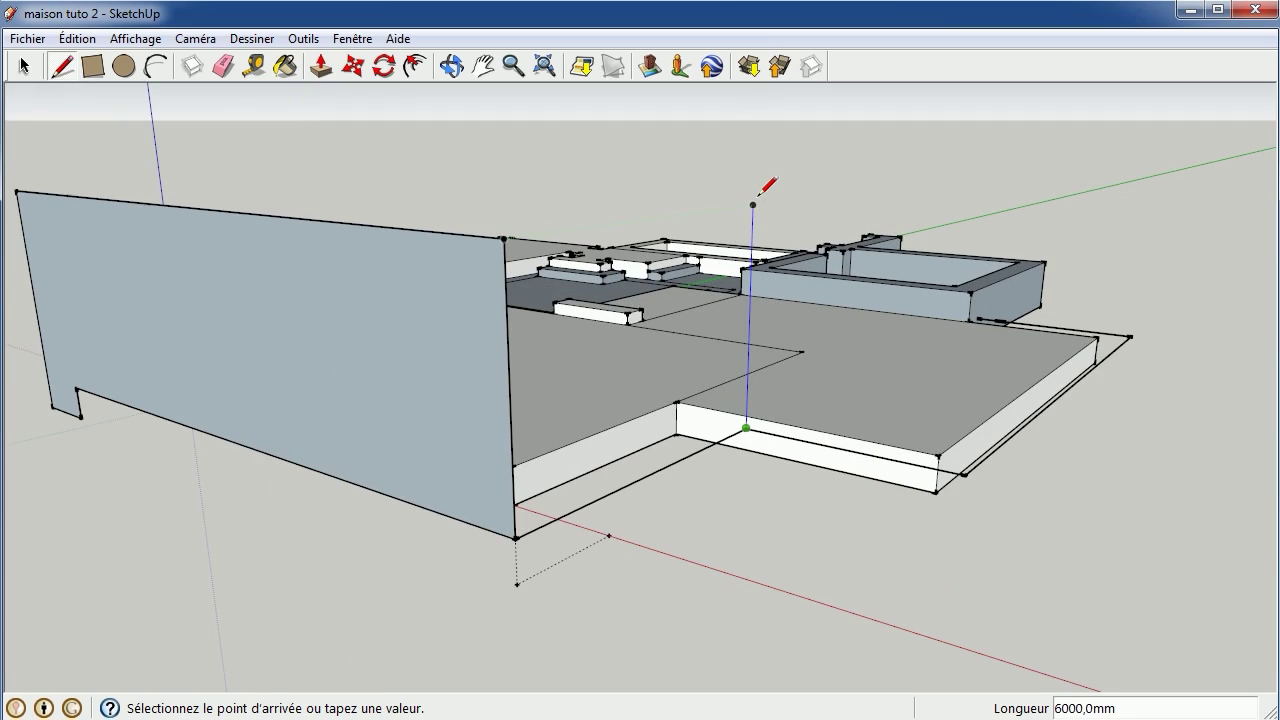
left_click(752, 204)
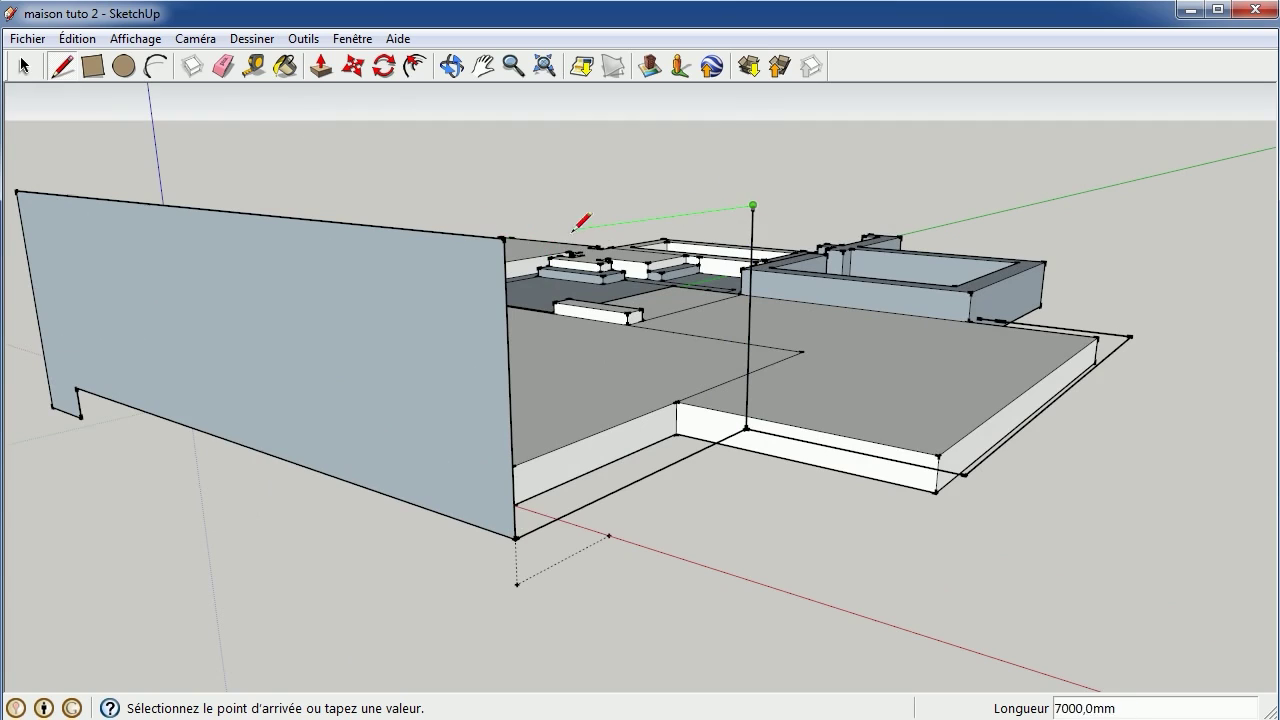
left_click(503, 238)
middle_click_drag(575, 466, 574, 434)
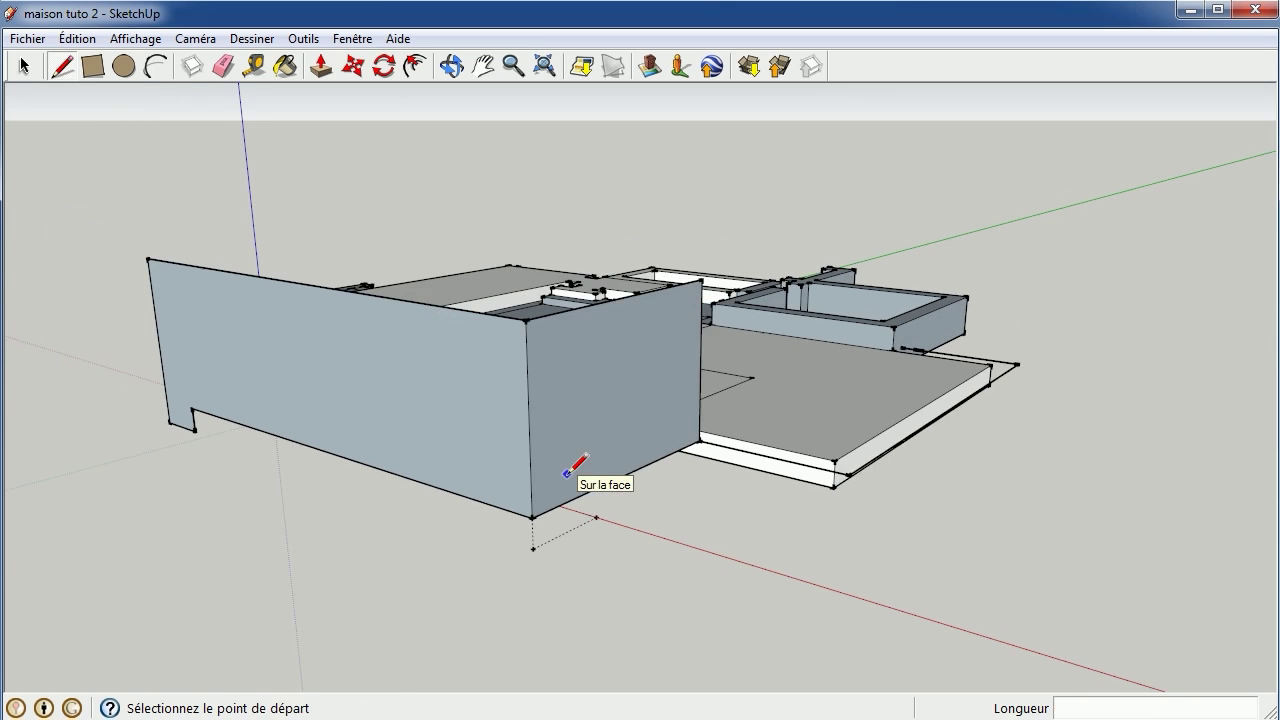
left_click(452, 66)
Orbit and zoom to look down on the tall wall's free end beside the large slab
mouse_move(694, 284)
left_mouse_down()
mouse_move(414, 486)
mouse_move(187, 456)
mouse_move(86, 471)
left_mouse_up()
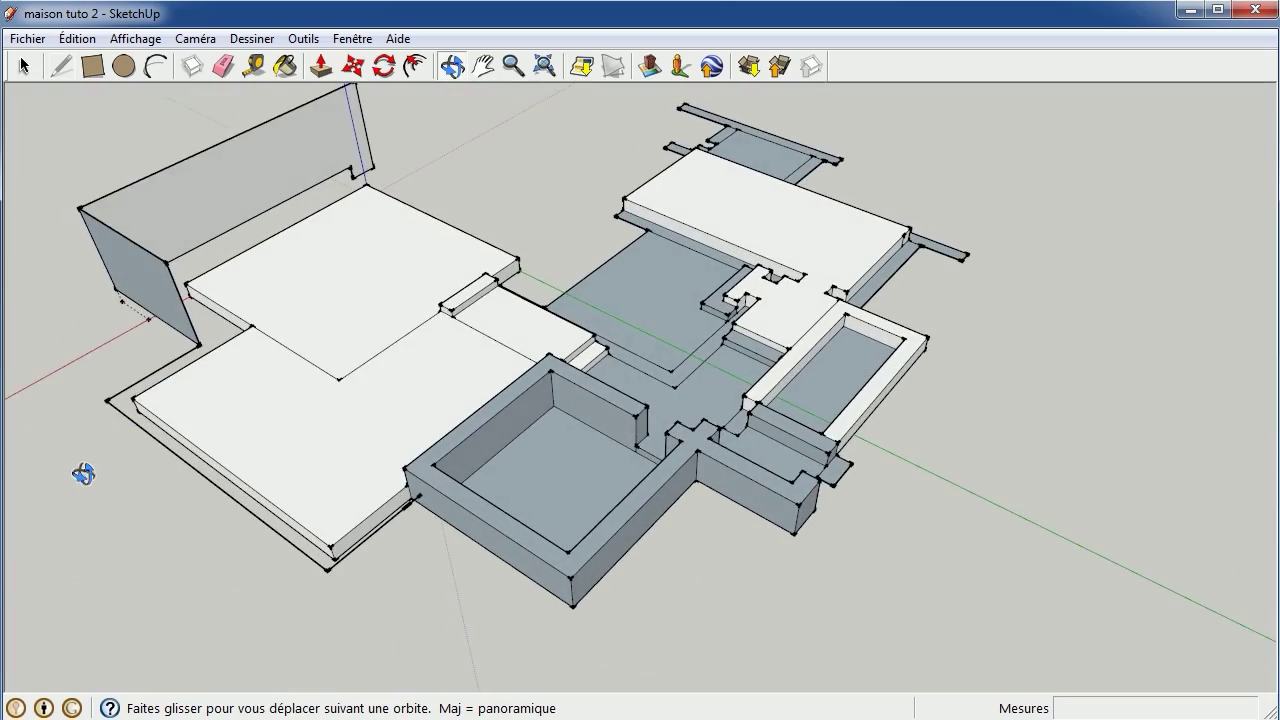
mouse_move(223, 334)
left_mouse_down()
mouse_move(251, 331)
mouse_move(283, 426)
mouse_move(111, 480)
mouse_move(129, 331)
mouse_move(16, 305)
mouse_move(369, 229)
mouse_move(369, 340)
mouse_move(494, 277)
mouse_move(403, 328)
mouse_move(449, 151)
left_mouse_up()
scroll(508, 116, "up", 3)
scroll(508, 116, "up", 3)
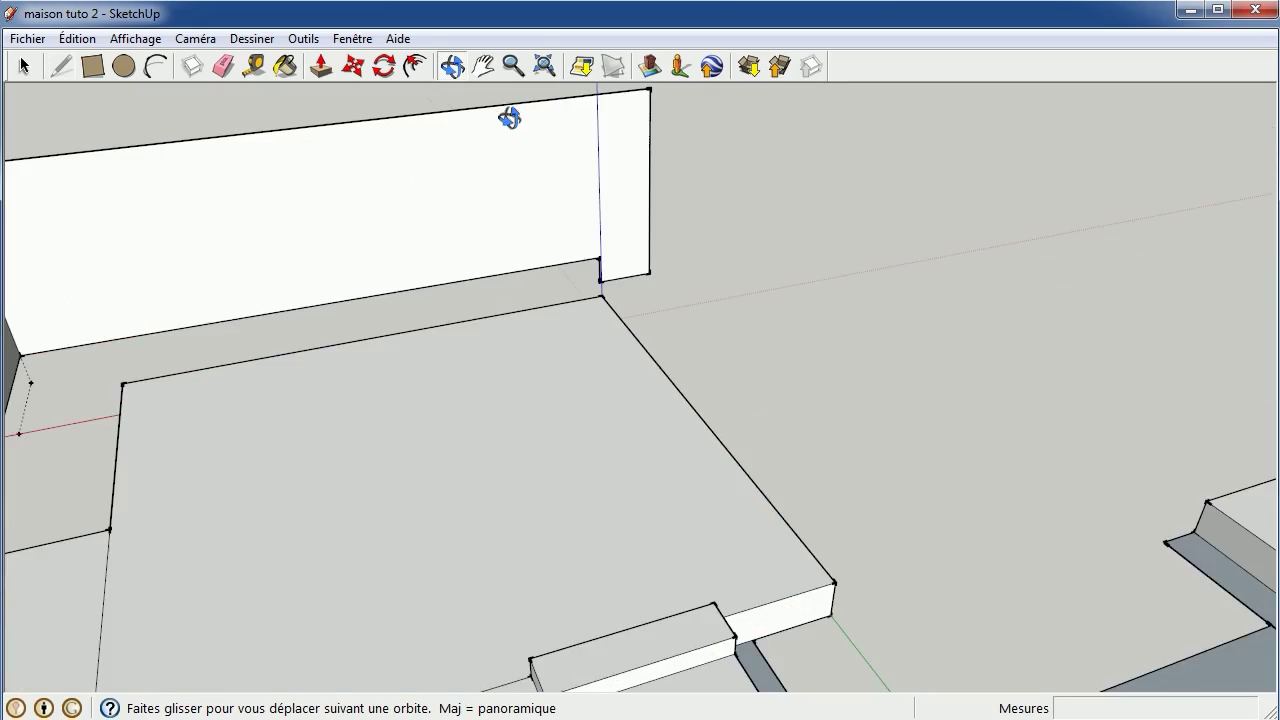
mouse_move(509, 117)
left_mouse_down()
mouse_move(723, 266)
mouse_move(386, 357)
mouse_move(973, 356)
mouse_move(723, 386)
mouse_move(811, 300)
mouse_move(340, 134)
left_mouse_up()
Draw a small 1000 mm base block at the foot of the tall side wall
left_click(62, 66)
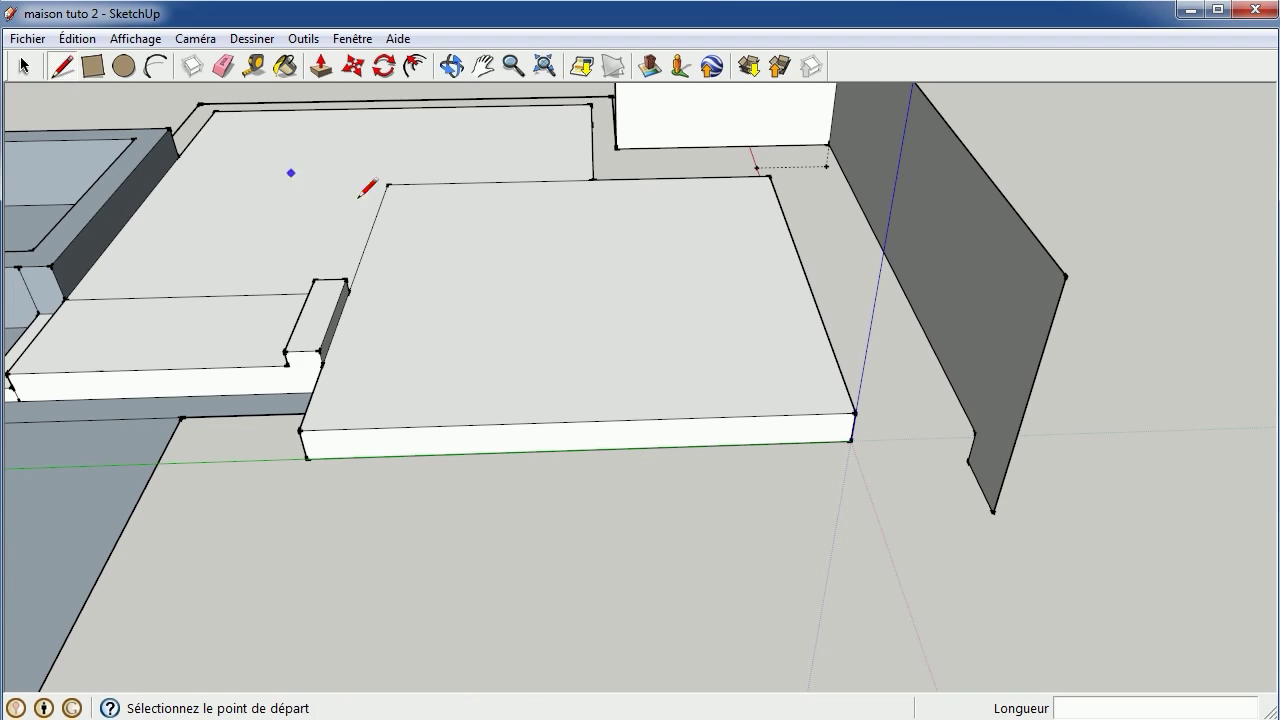
left_click(993, 512)
type("1000")
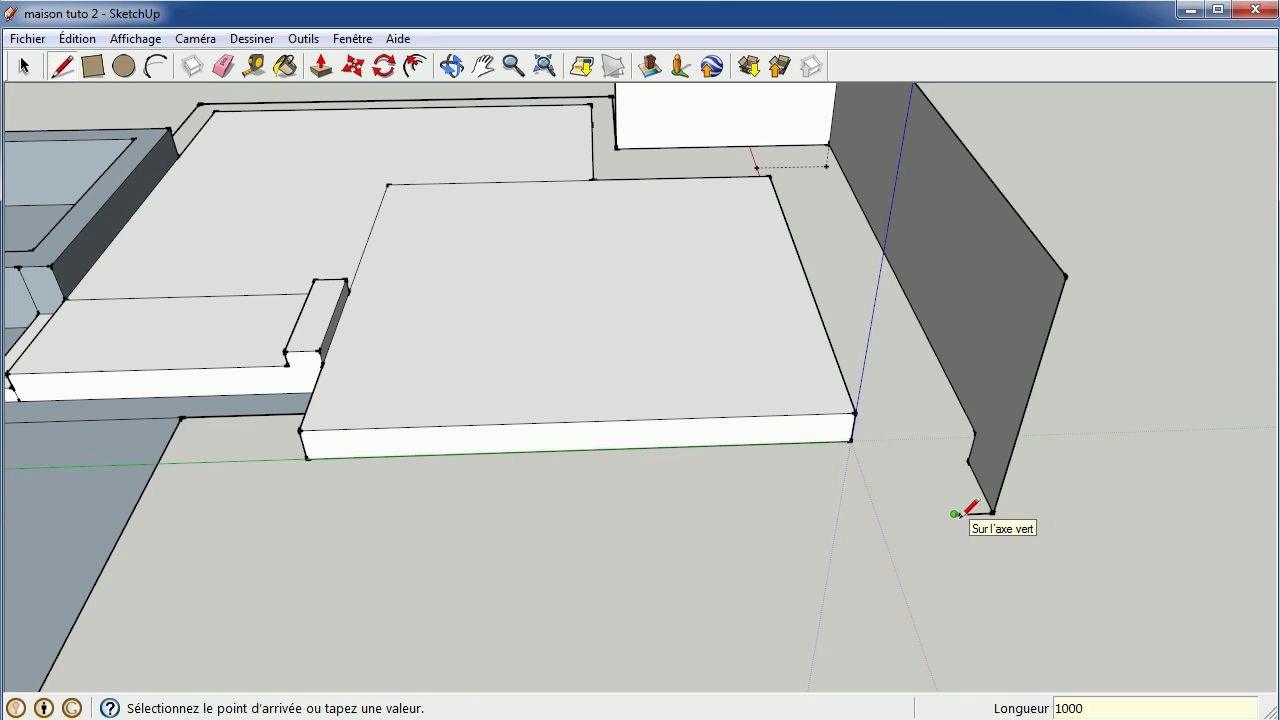
key("Return")
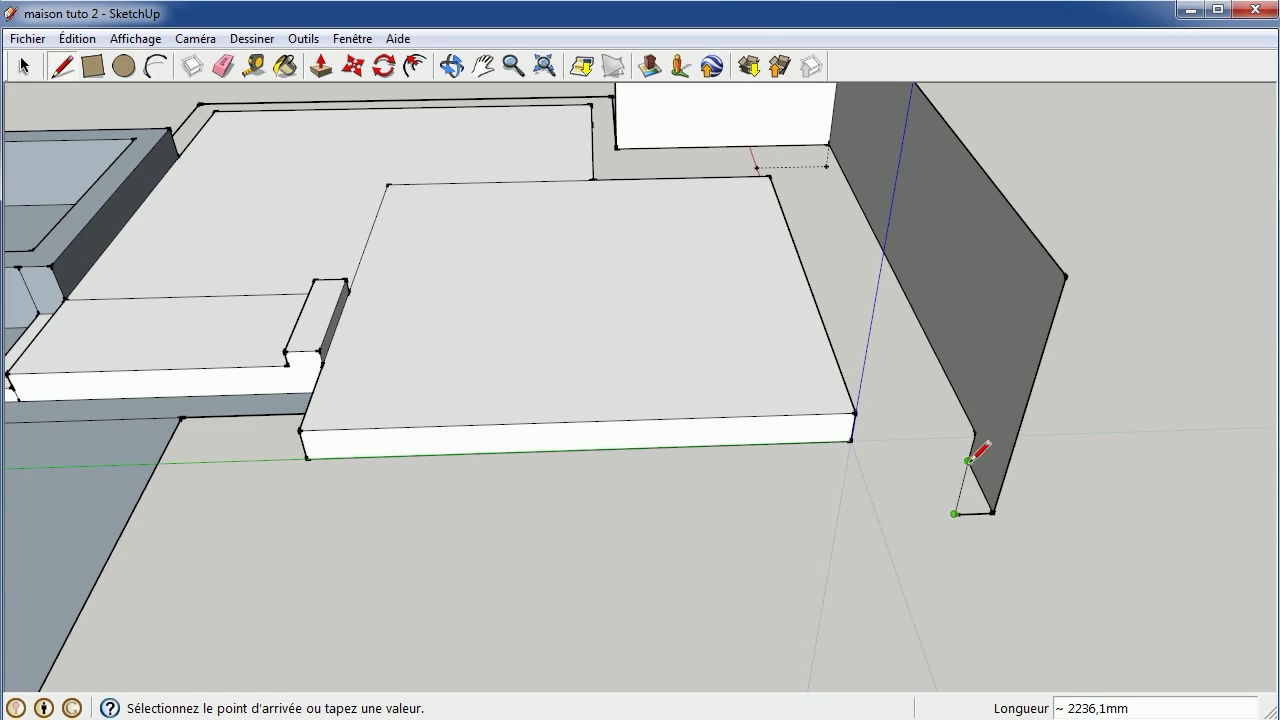
left_click(932, 462)
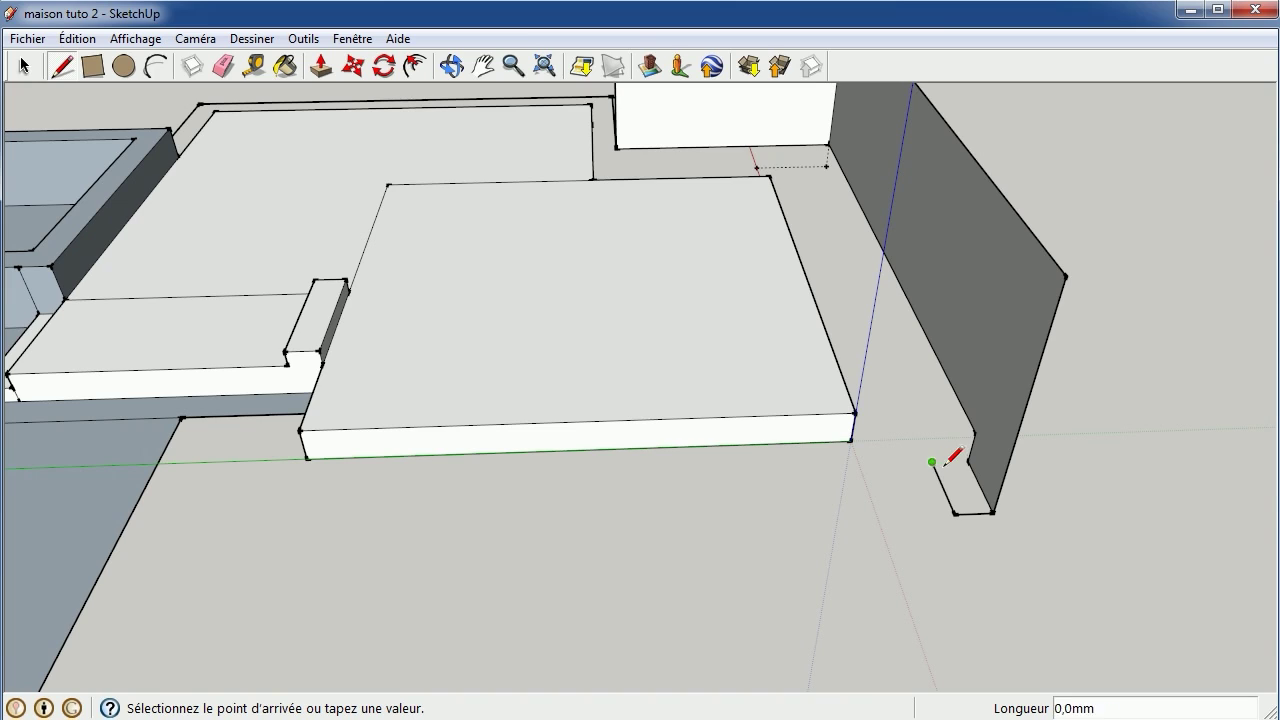
left_click(968, 460)
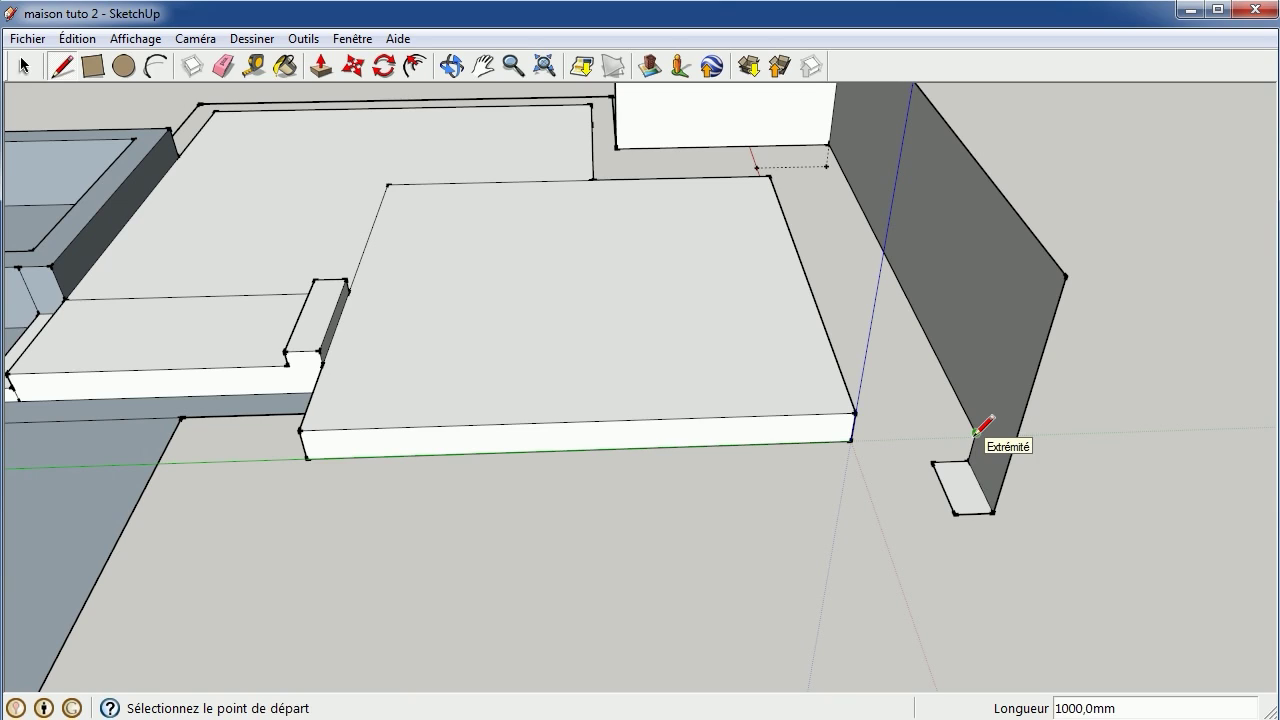
left_click(976, 432)
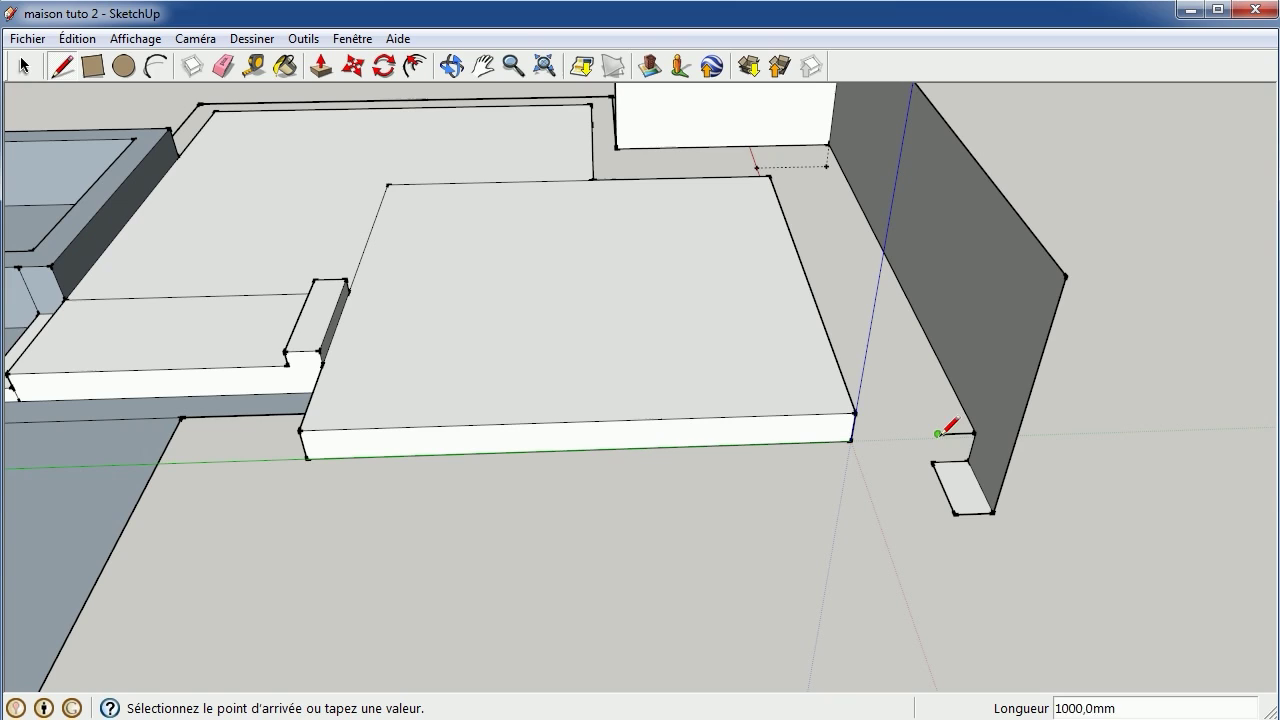
left_click(940, 433)
left_click(960, 484)
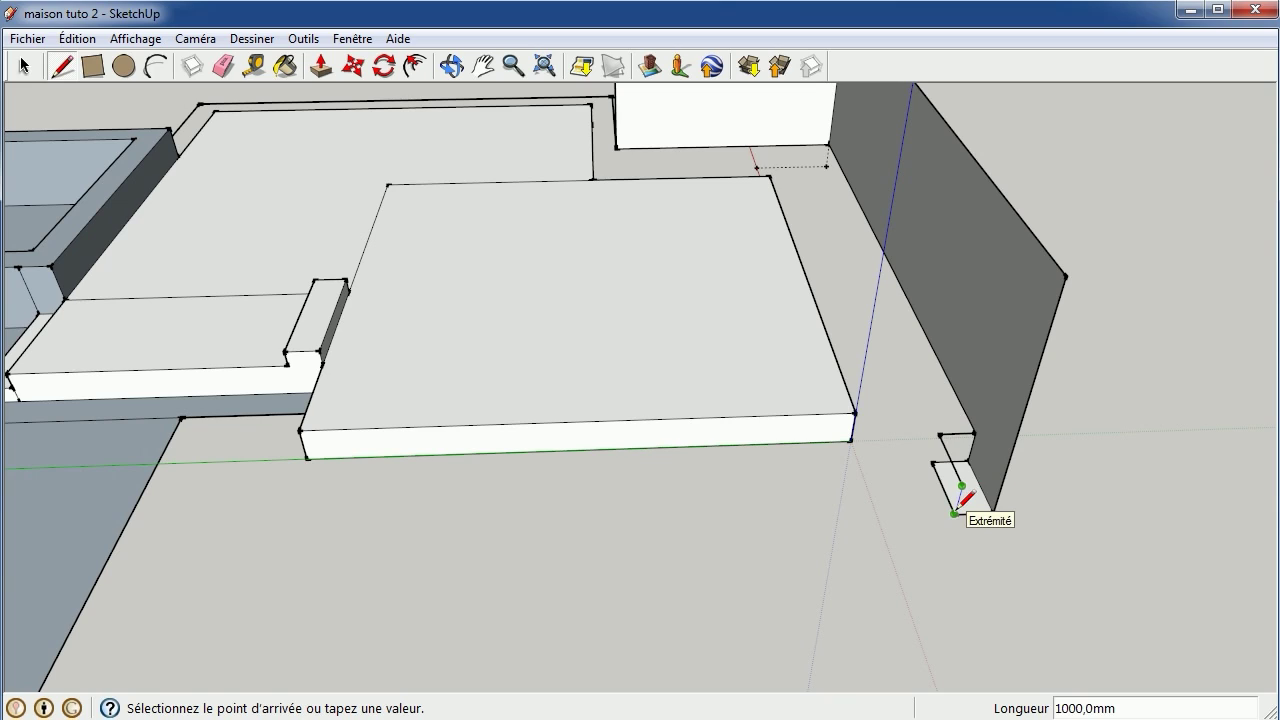
left_click(955, 513)
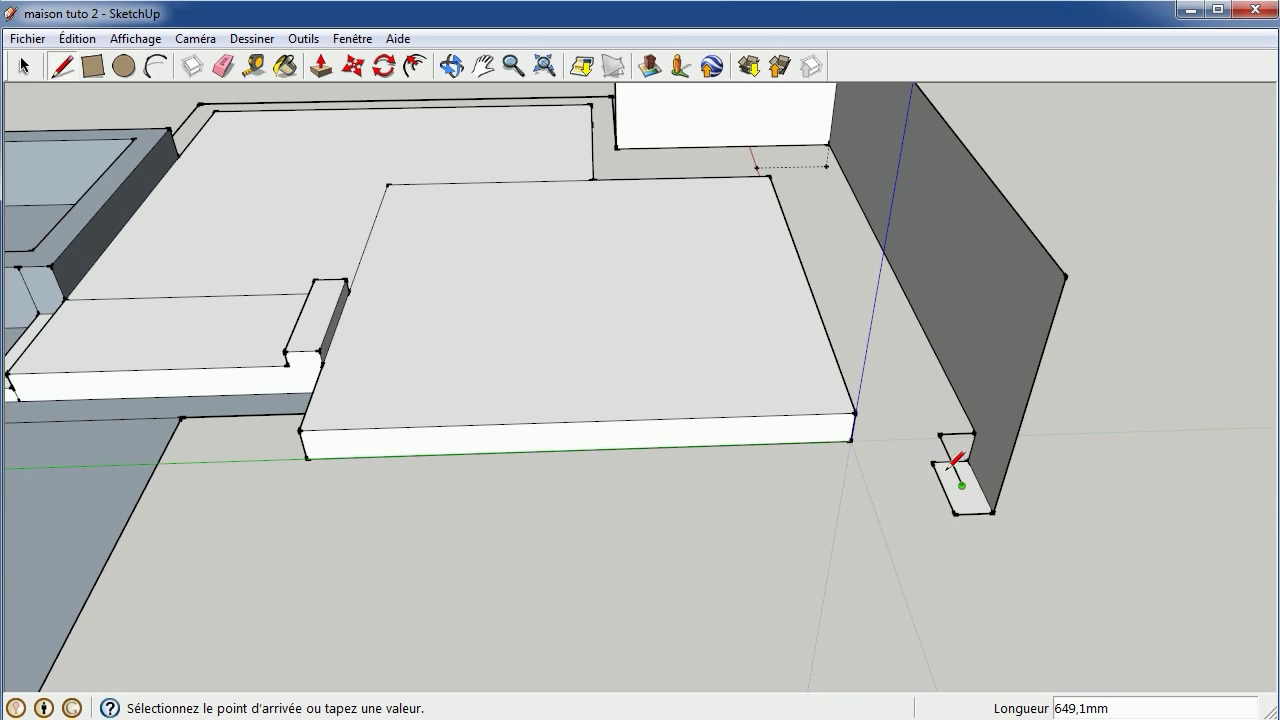
left_click(950, 465)
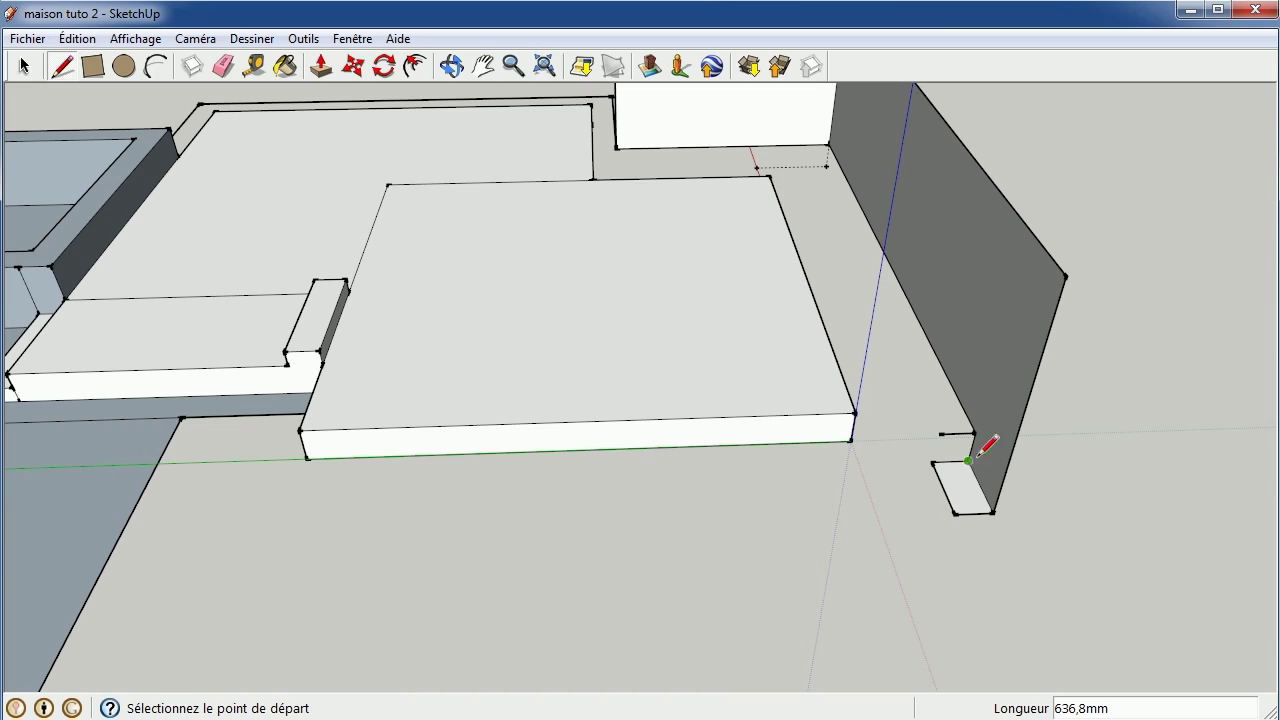
left_click(940, 434)
left_click(932, 462)
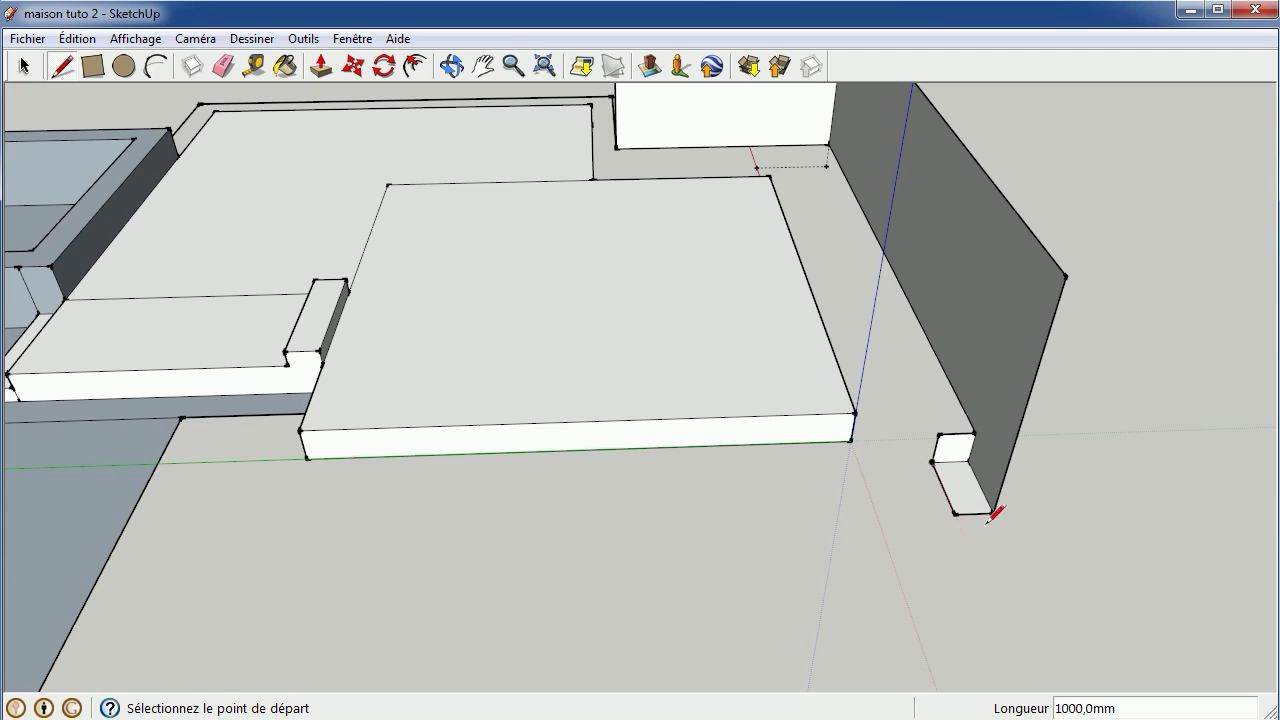
Close the wall's free end with a narrow 1000 mm upright face
left_click(954, 514)
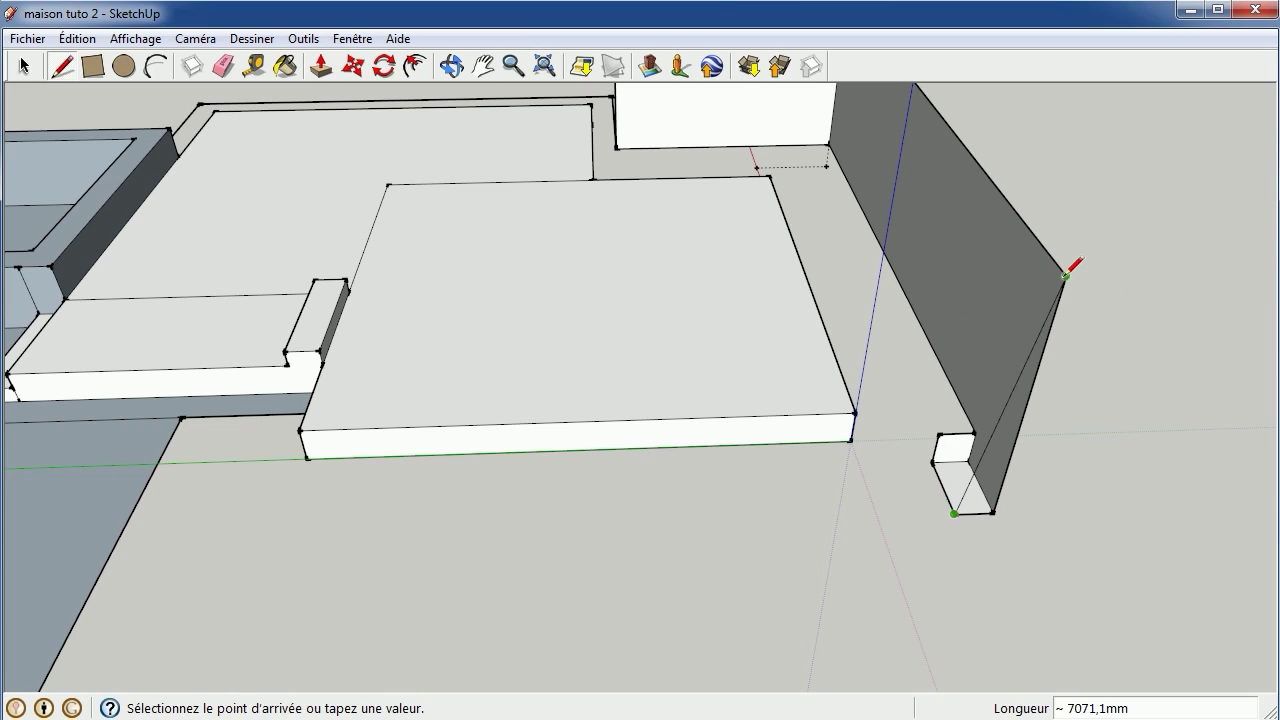
left_click(1020, 276)
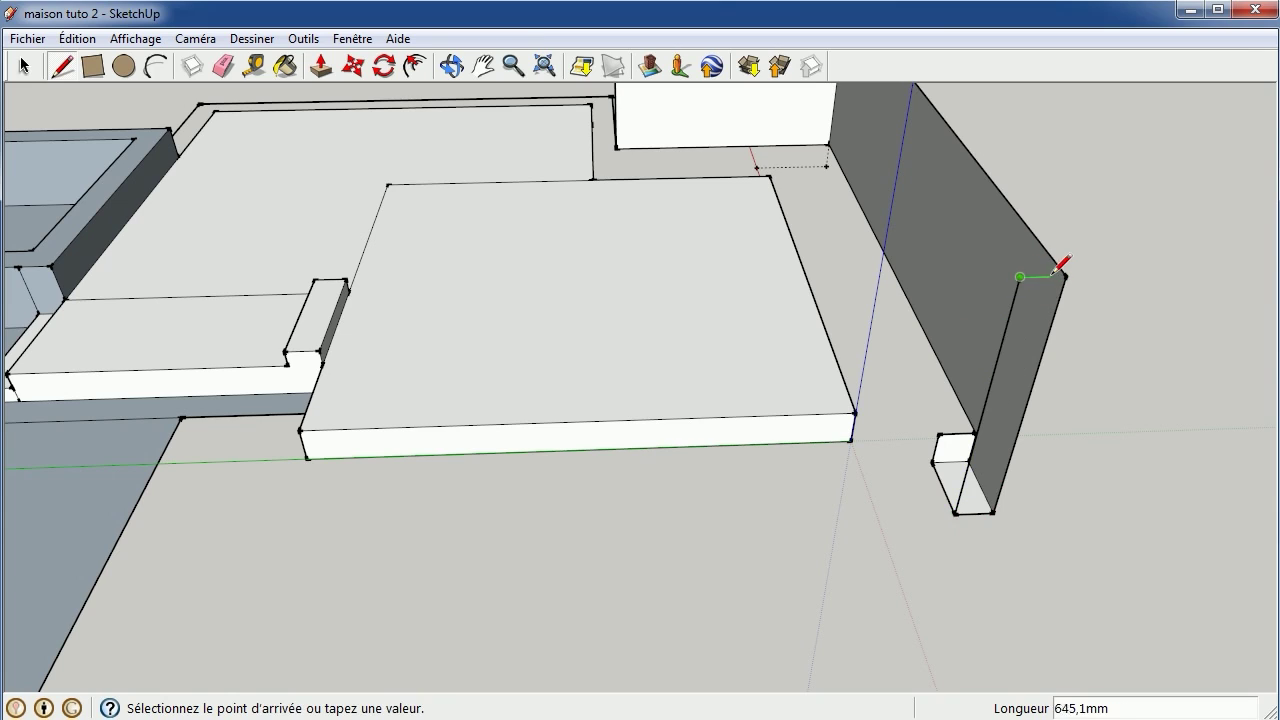
left_click(1065, 276)
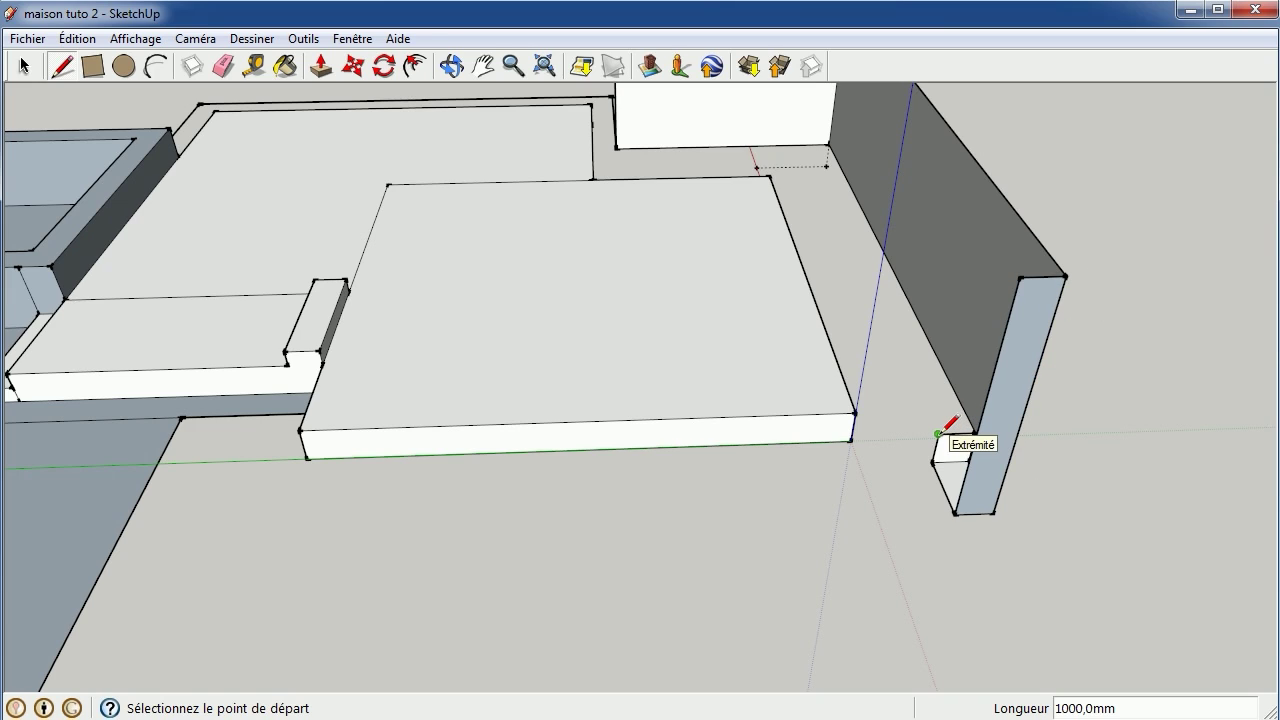
left_click(938, 433)
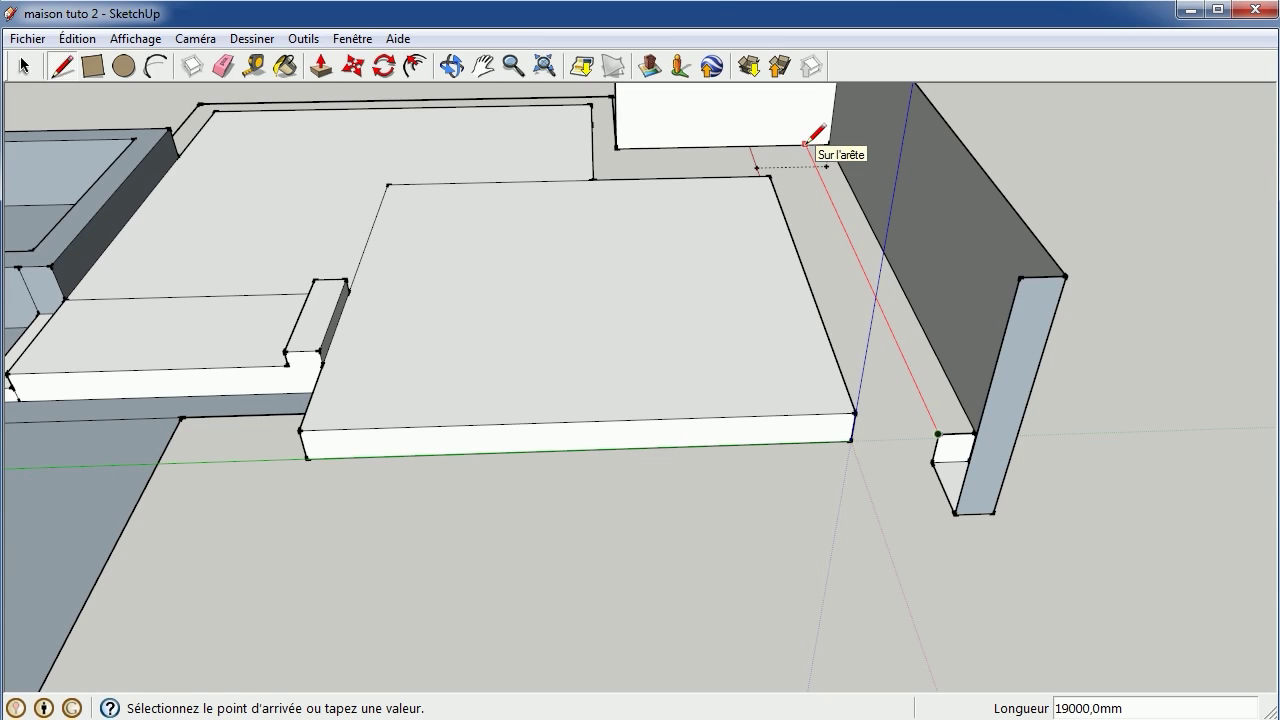
Draw an 18000 mm edge to the slab's back corner, then 2000 mm and 9000 mm edges into the slab
type("18000")
key("Return")
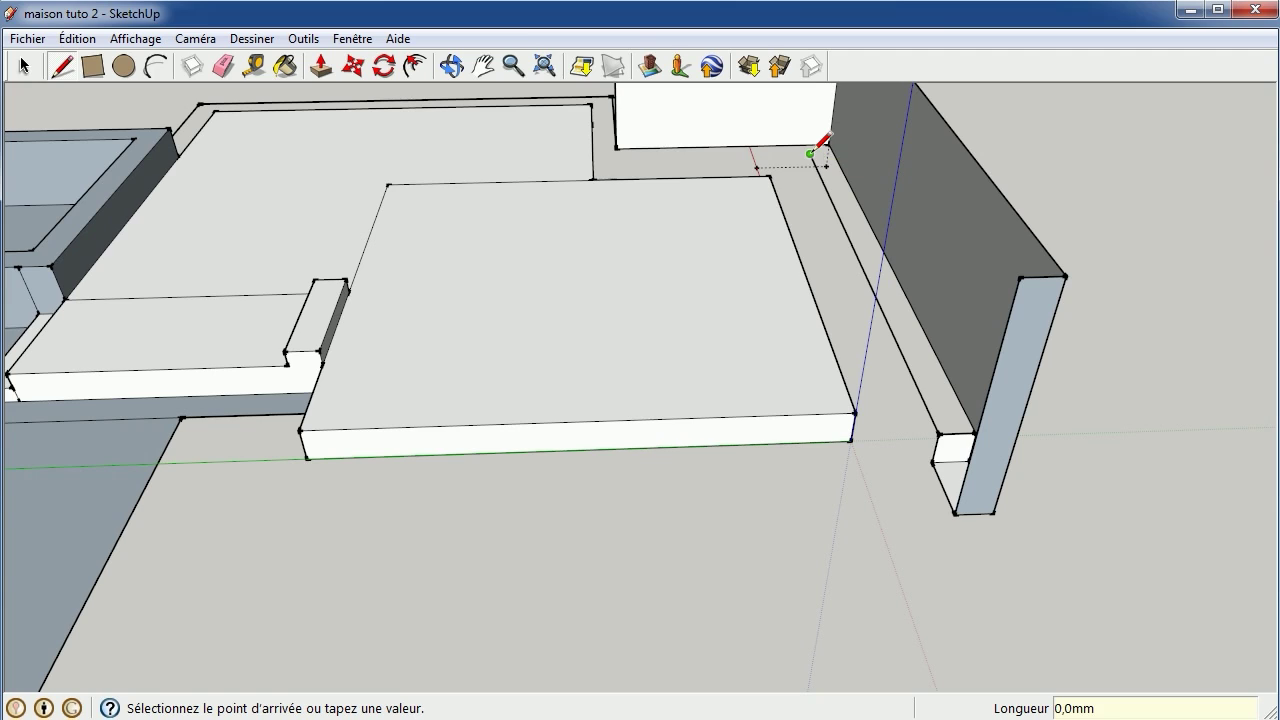
left_click(593, 157)
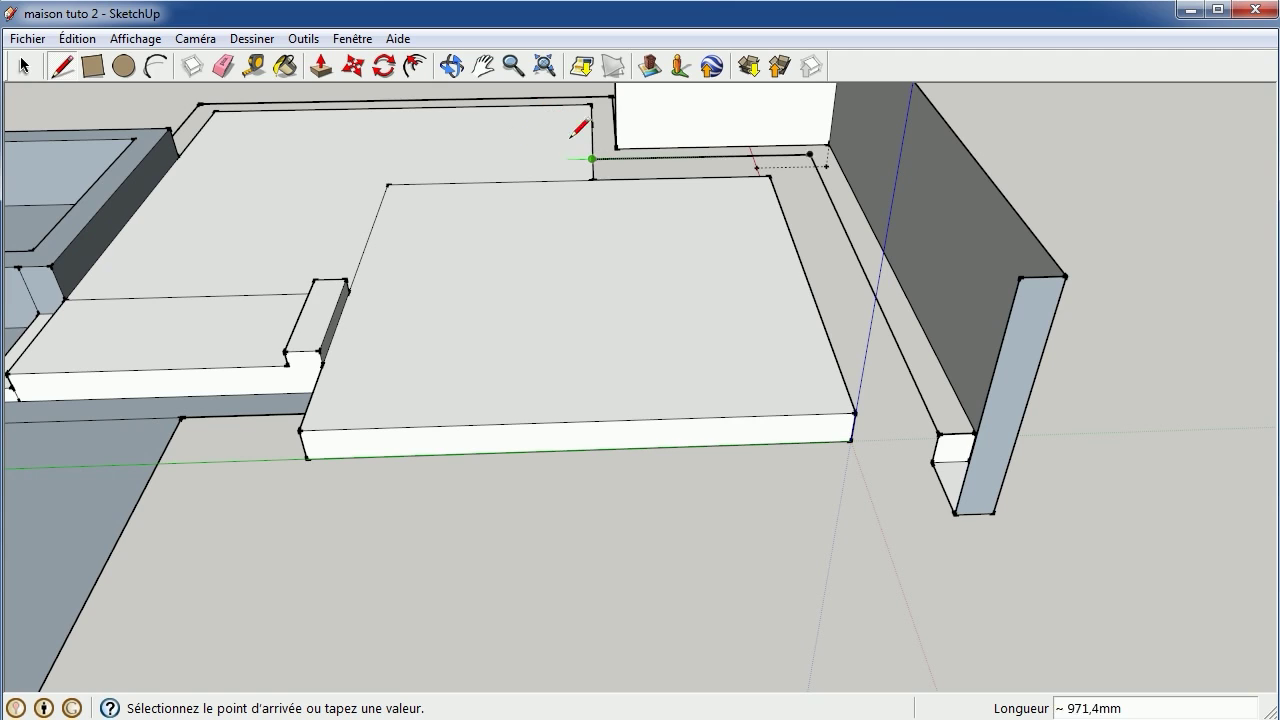
left_click(604, 146)
type("2000")
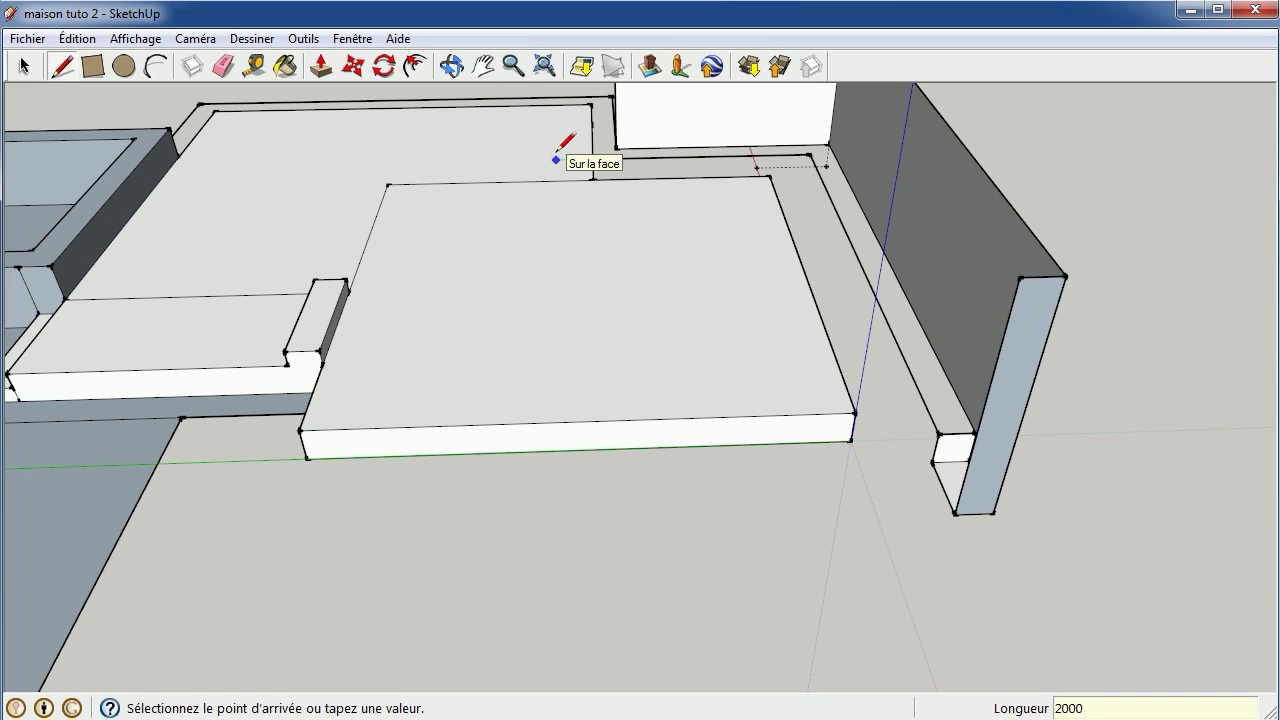
key("Return")
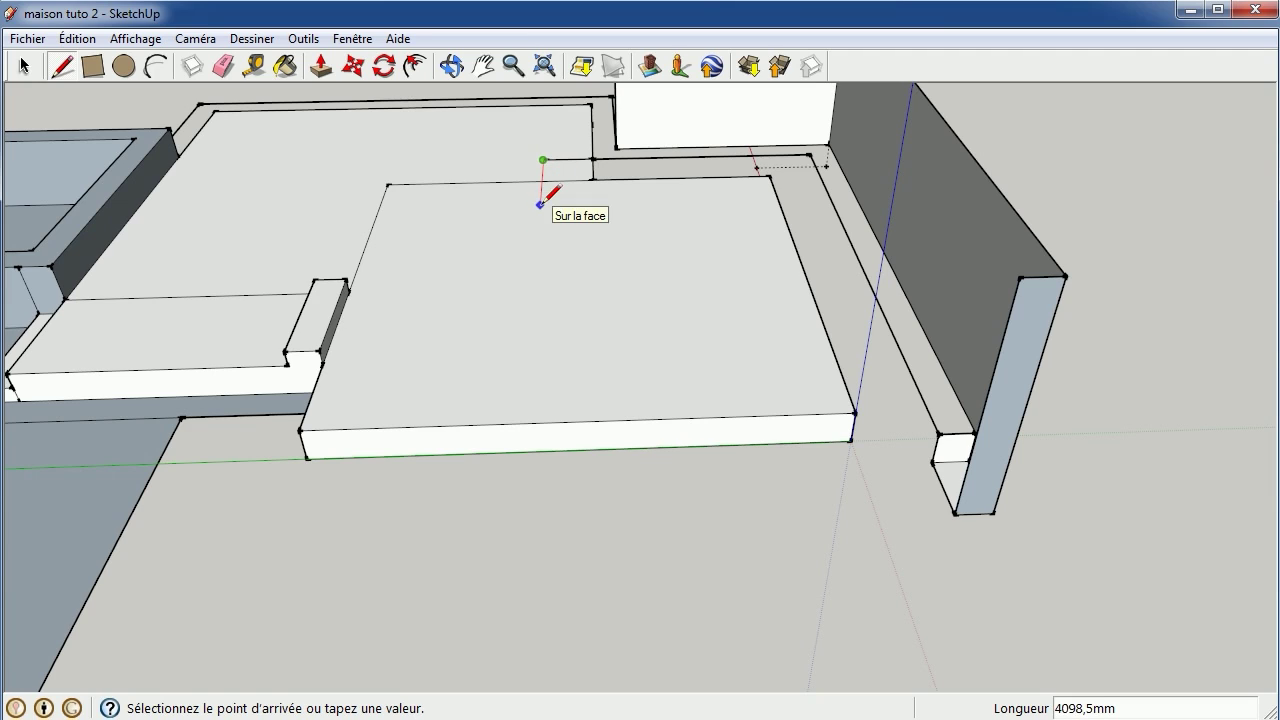
key("Return")
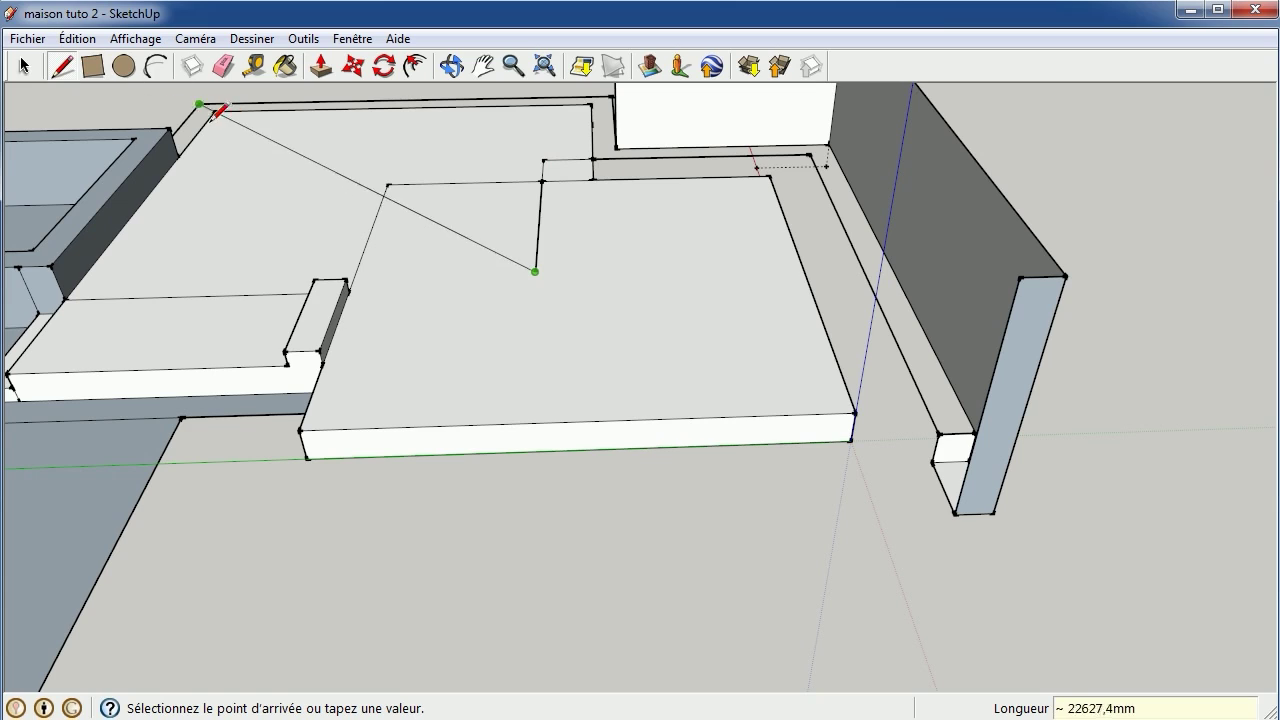
key("Escape")
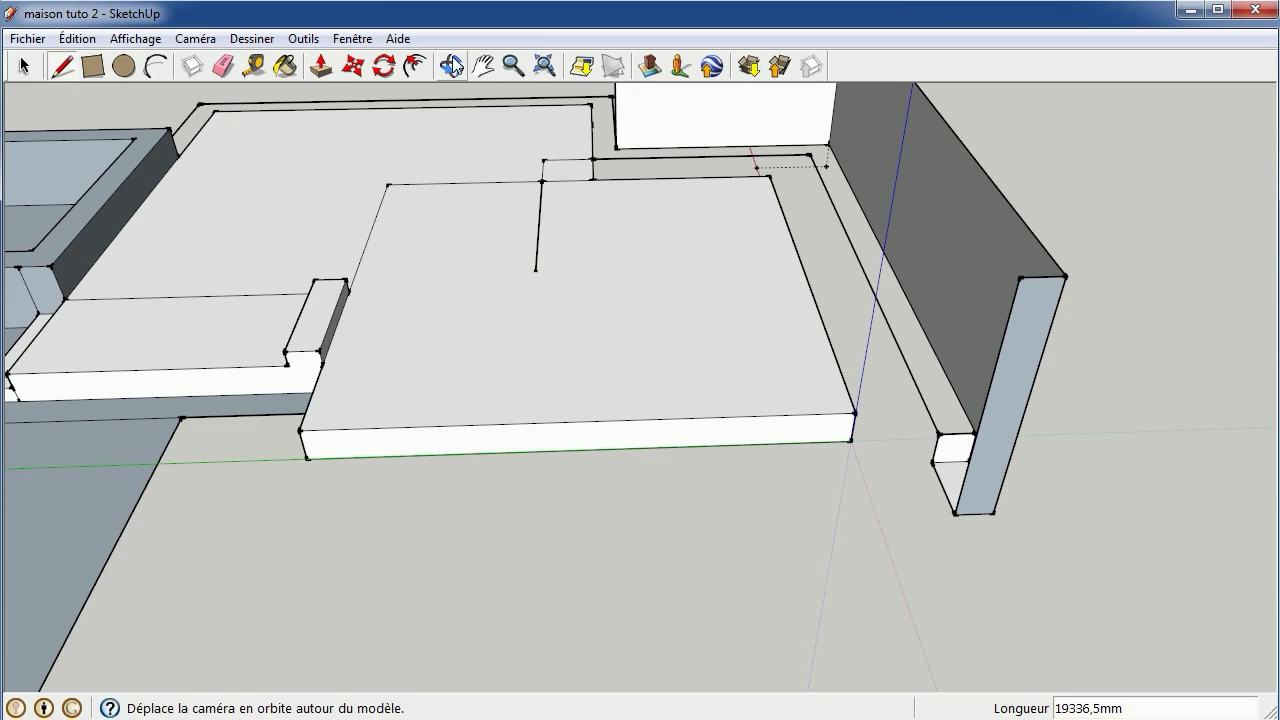
left_click(452, 65)
mouse_move(503, 200)
left_mouse_down()
mouse_move(541, 120)
mouse_move(486, 131)
mouse_move(500, 149)
left_mouse_up()
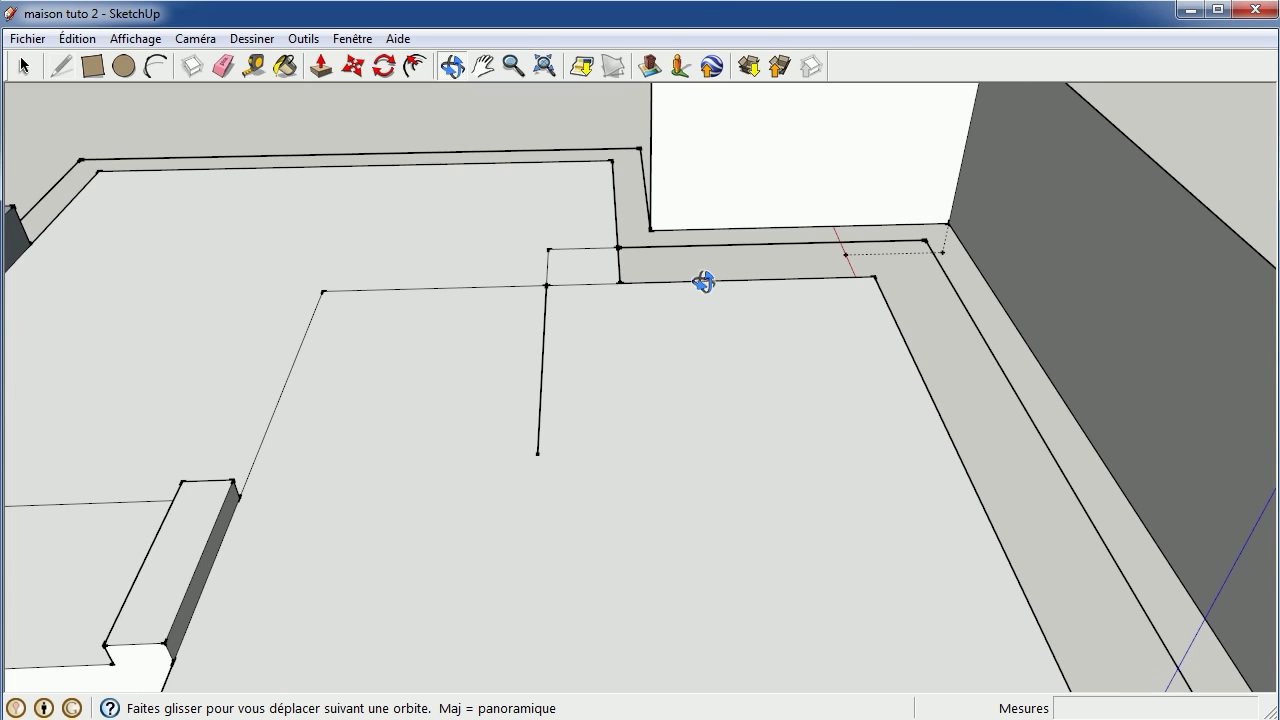
left_click_drag(704, 282, 680, 320)
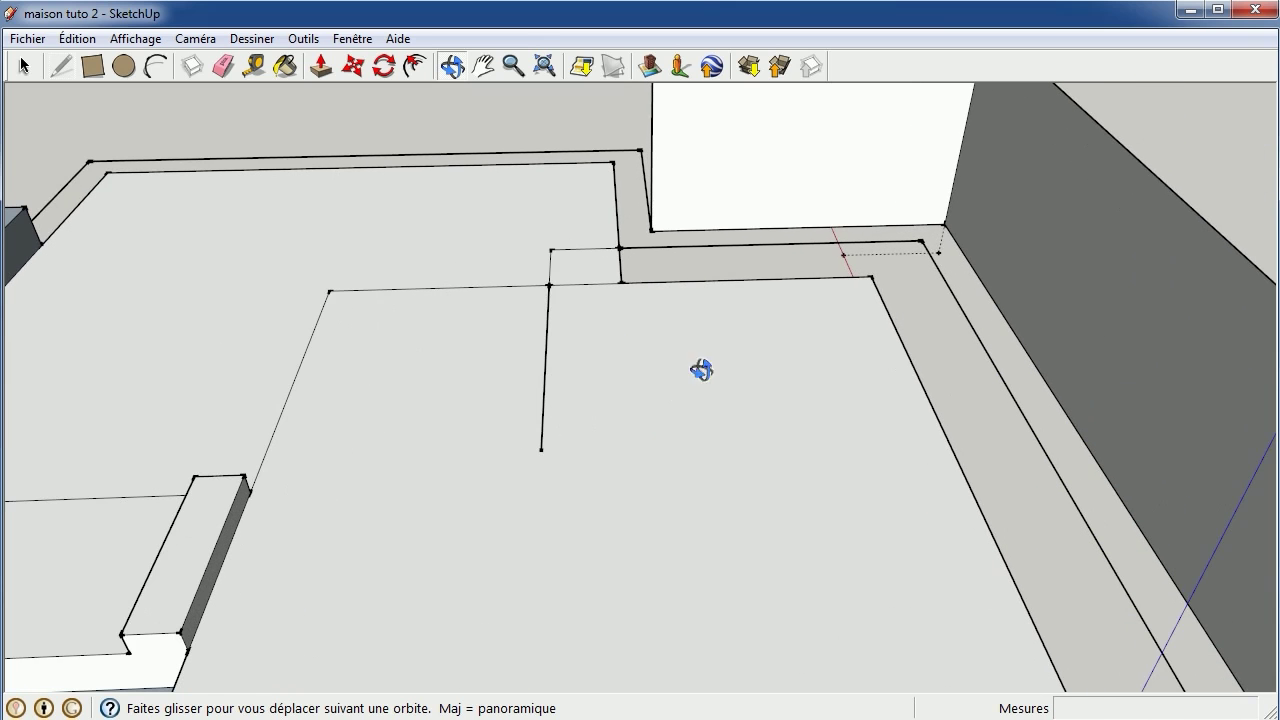
left_click_drag(650, 264, 515, 163)
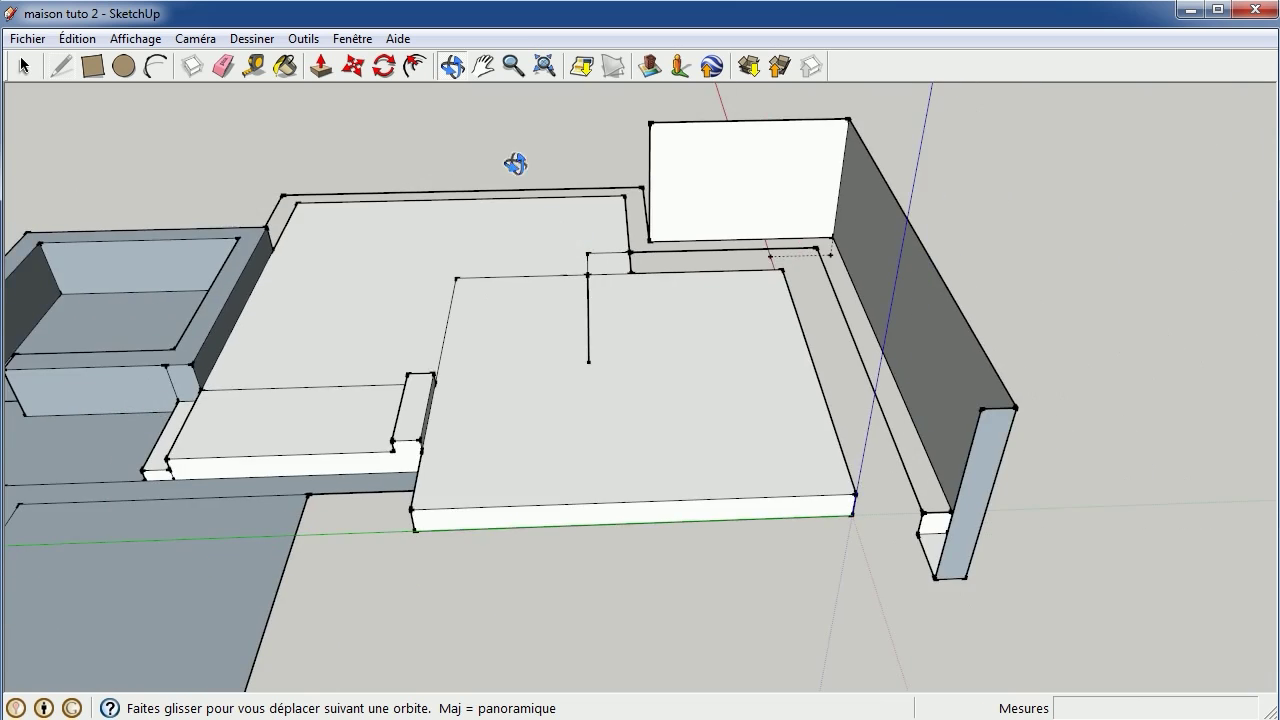
scroll(474, 109, "up", 3)
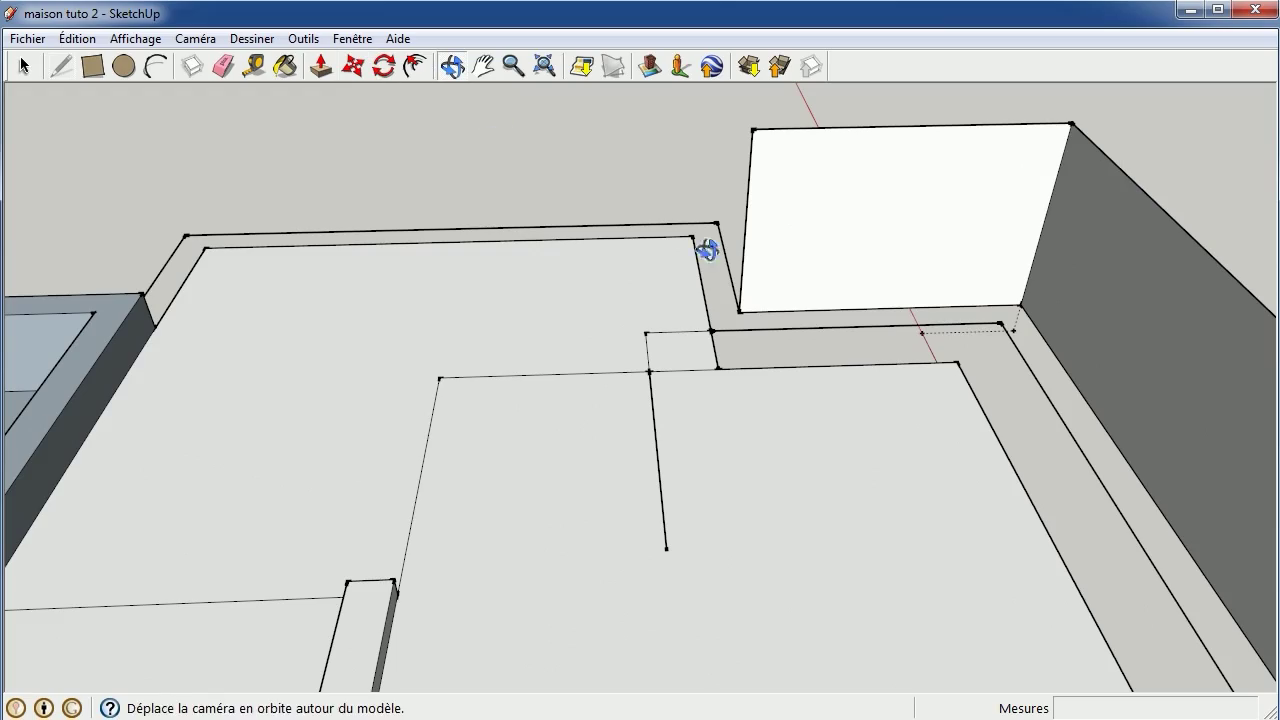
mouse_move(820, 397)
left_mouse_down()
mouse_move(563, 471)
mouse_move(296, 504)
mouse_move(109, 437)
mouse_move(591, 517)
mouse_move(776, 447)
mouse_move(1040, 429)
mouse_move(1229, 449)
mouse_move(1234, 436)
left_mouse_up()
mouse_move(1047, 386)
left_mouse_down()
mouse_move(934, 431)
mouse_move(1057, 386)
mouse_move(789, 377)
mouse_move(783, 440)
mouse_move(871, 394)
mouse_move(746, 391)
mouse_move(709, 411)
left_mouse_up()
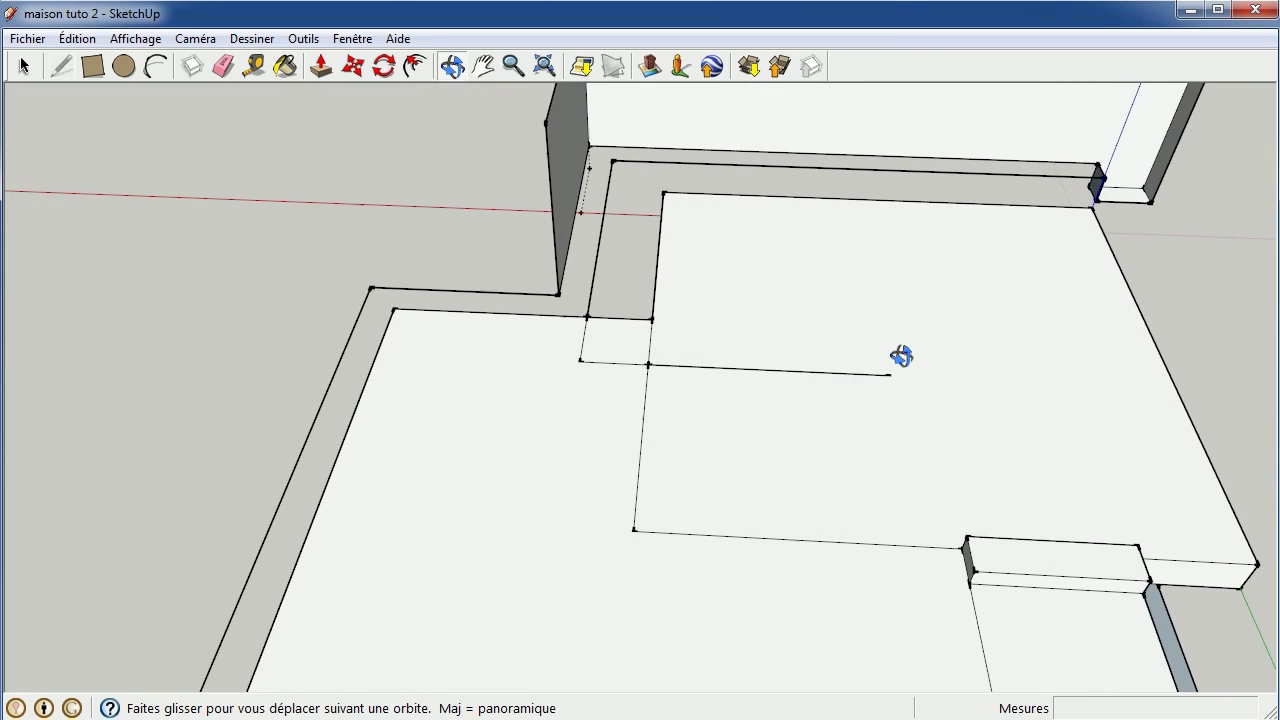
mouse_move(1137, 286)
left_mouse_down()
mouse_move(1013, 366)
mouse_move(1140, 349)
mouse_move(1140, 374)
mouse_move(1083, 237)
mouse_move(1029, 214)
mouse_move(1000, 177)
left_mouse_up()
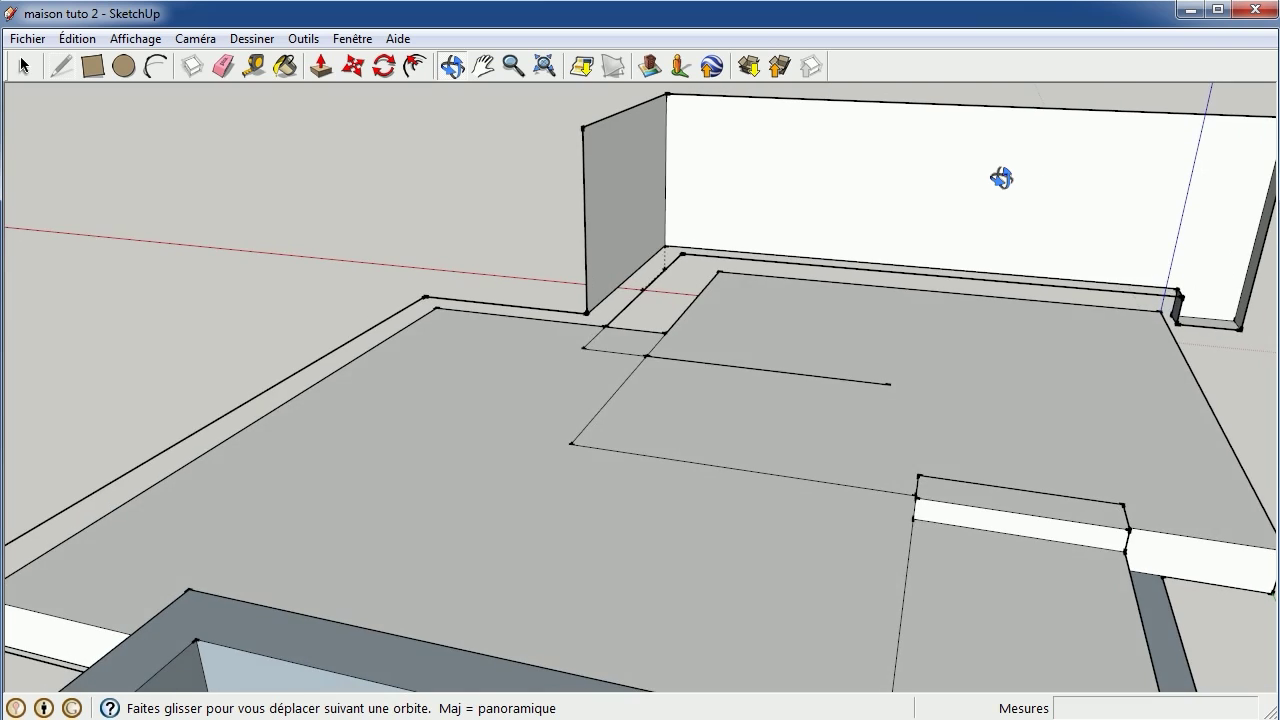
mouse_move(886, 329)
left_mouse_down()
mouse_move(883, 257)
mouse_move(891, 338)
mouse_move(951, 357)
mouse_move(963, 326)
left_mouse_up()
mouse_move(766, 249)
left_mouse_down()
mouse_move(771, 214)
mouse_move(734, 251)
mouse_move(766, 234)
left_mouse_up()
Draw a 5000 mm vertical edge up from the white wall's base corner beside the partition
left_click(58, 63)
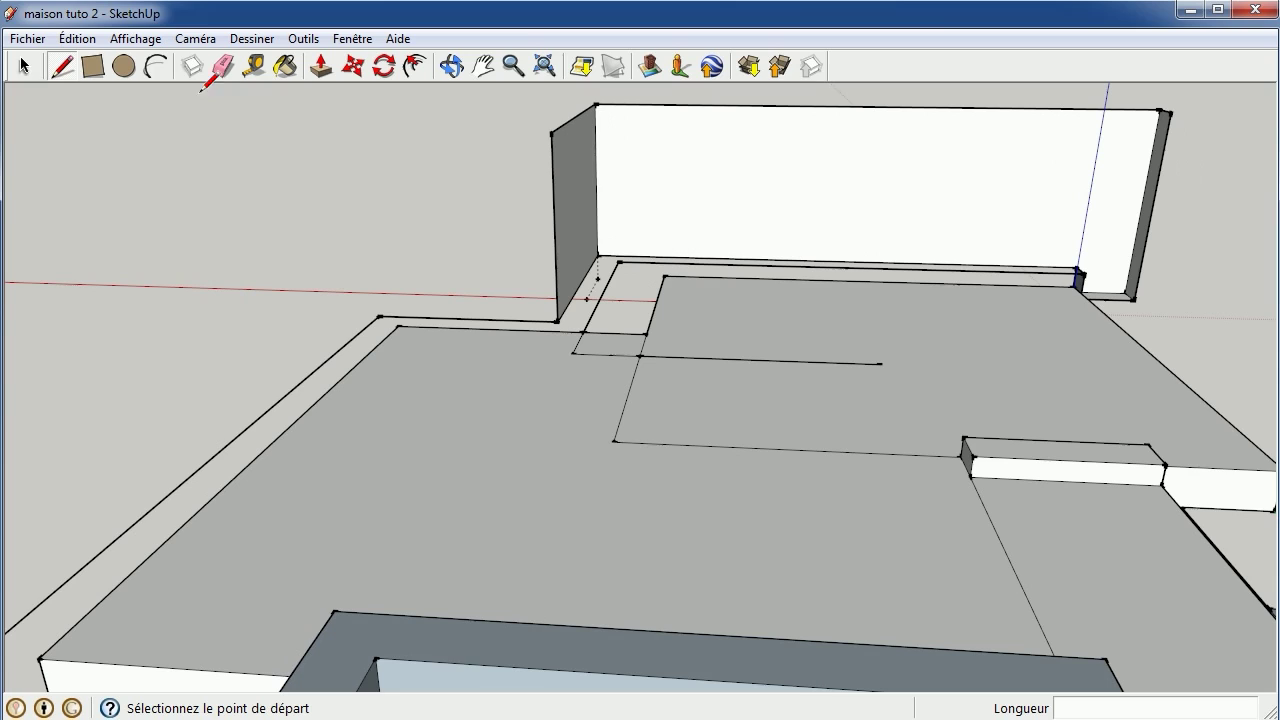
left_click(618, 261)
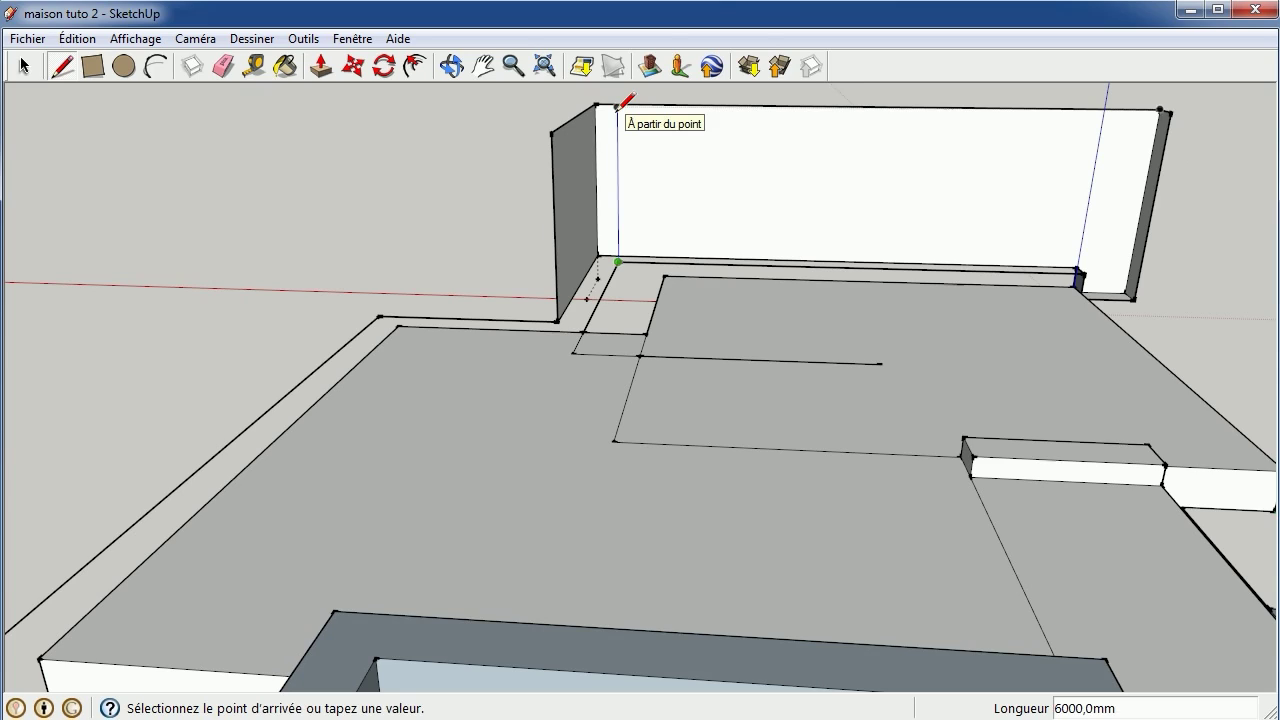
type("000")
key("Return")
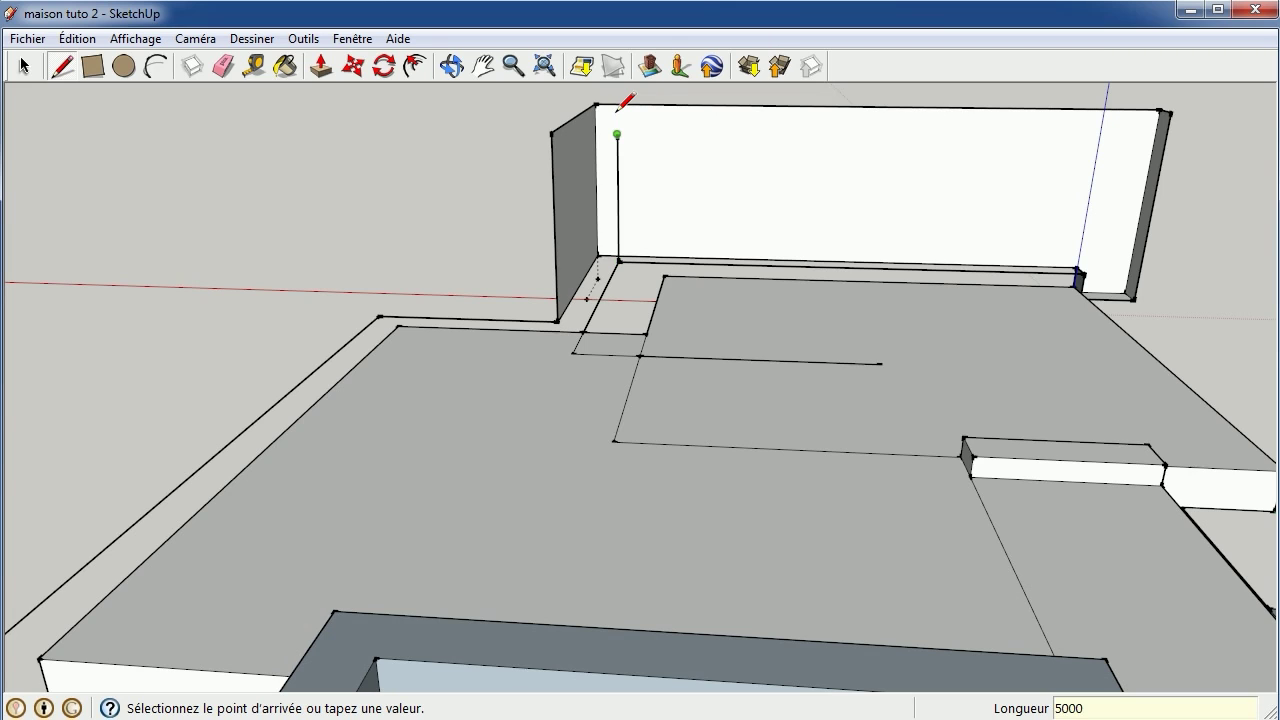
scroll(630, 140, "up", 3)
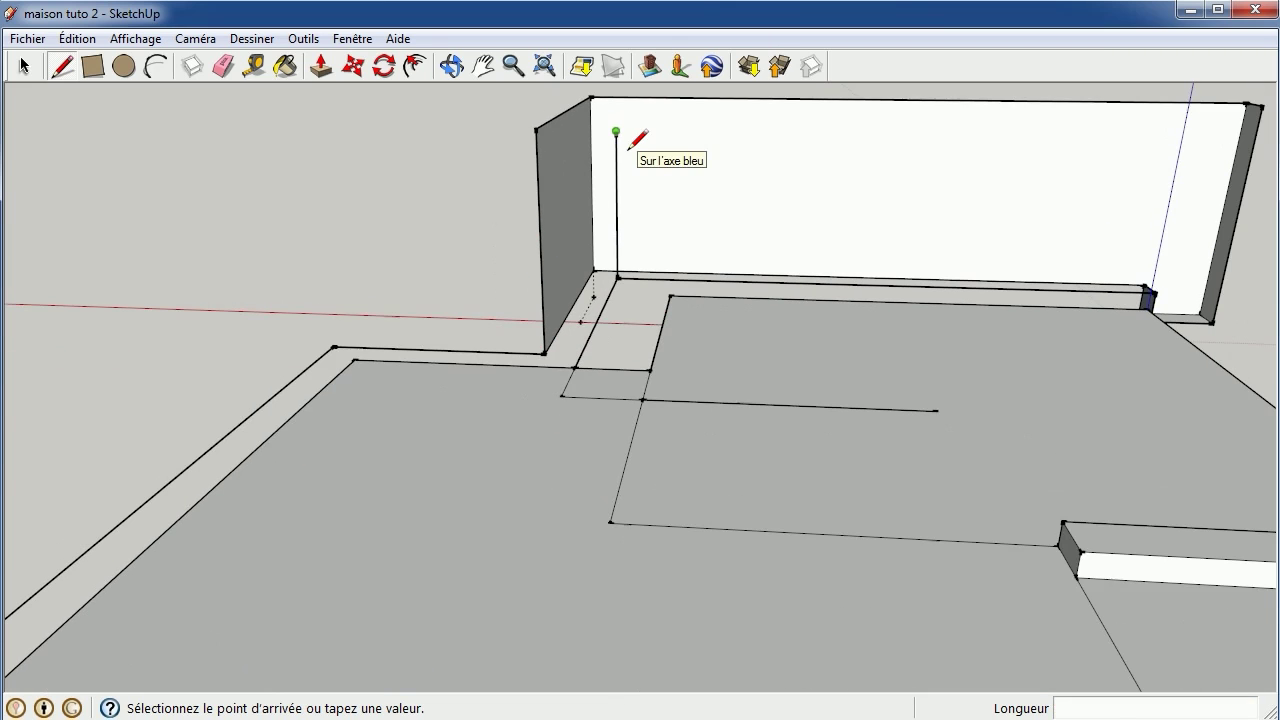
scroll(630, 140, "down", 2)
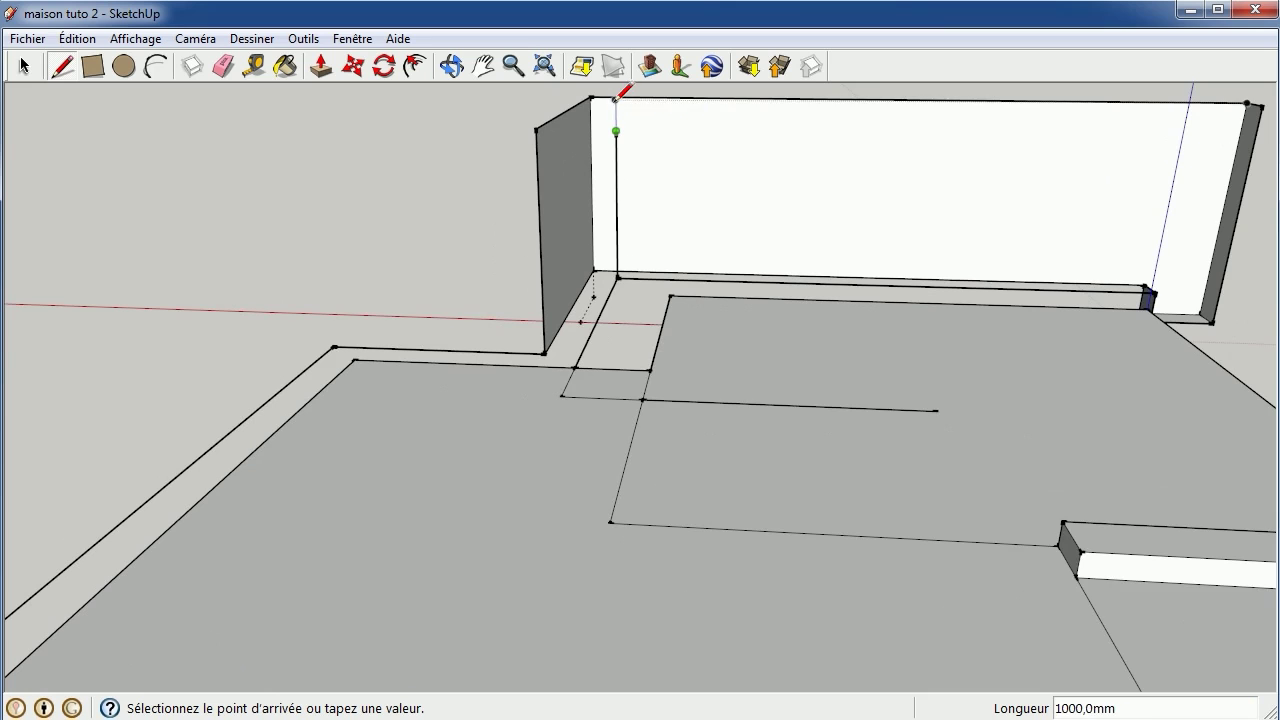
left_click(452, 66)
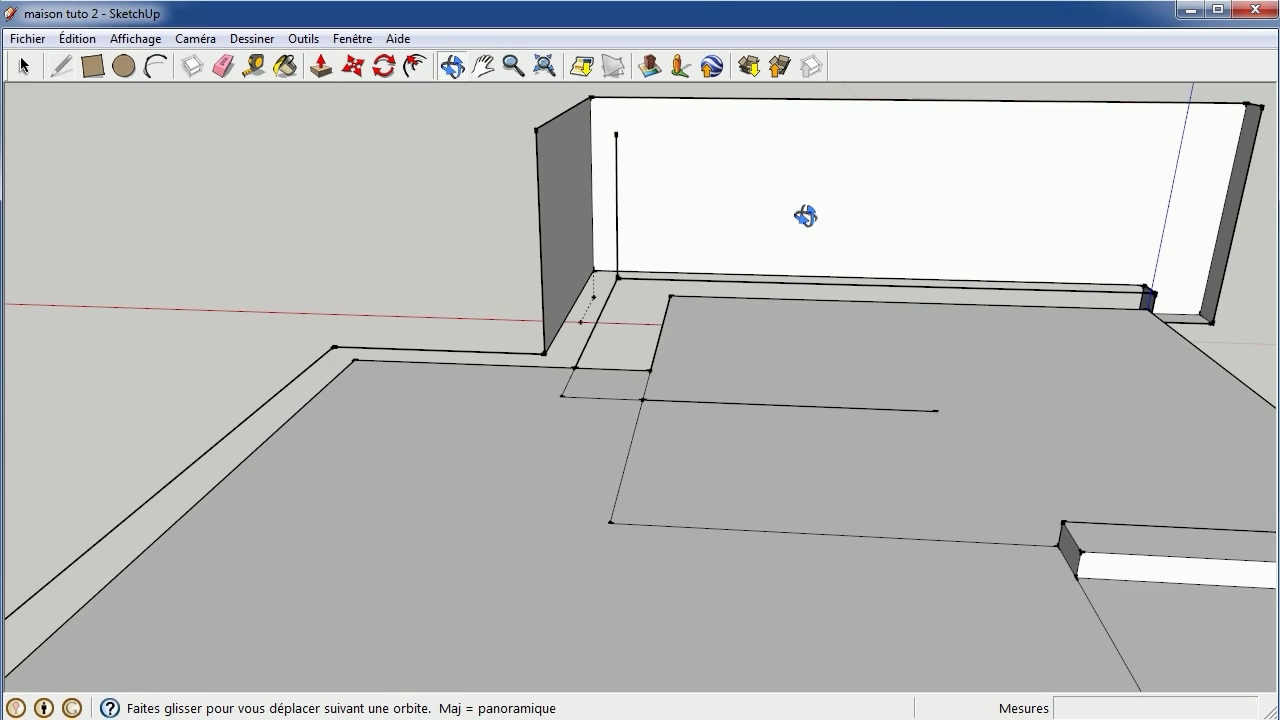
mouse_move(809, 214)
left_mouse_down()
mouse_move(617, 371)
mouse_move(297, 314)
mouse_move(334, 298)
left_mouse_up()
mouse_move(1043, 282)
left_mouse_down()
mouse_move(946, 143)
mouse_move(958, 164)
left_mouse_up()
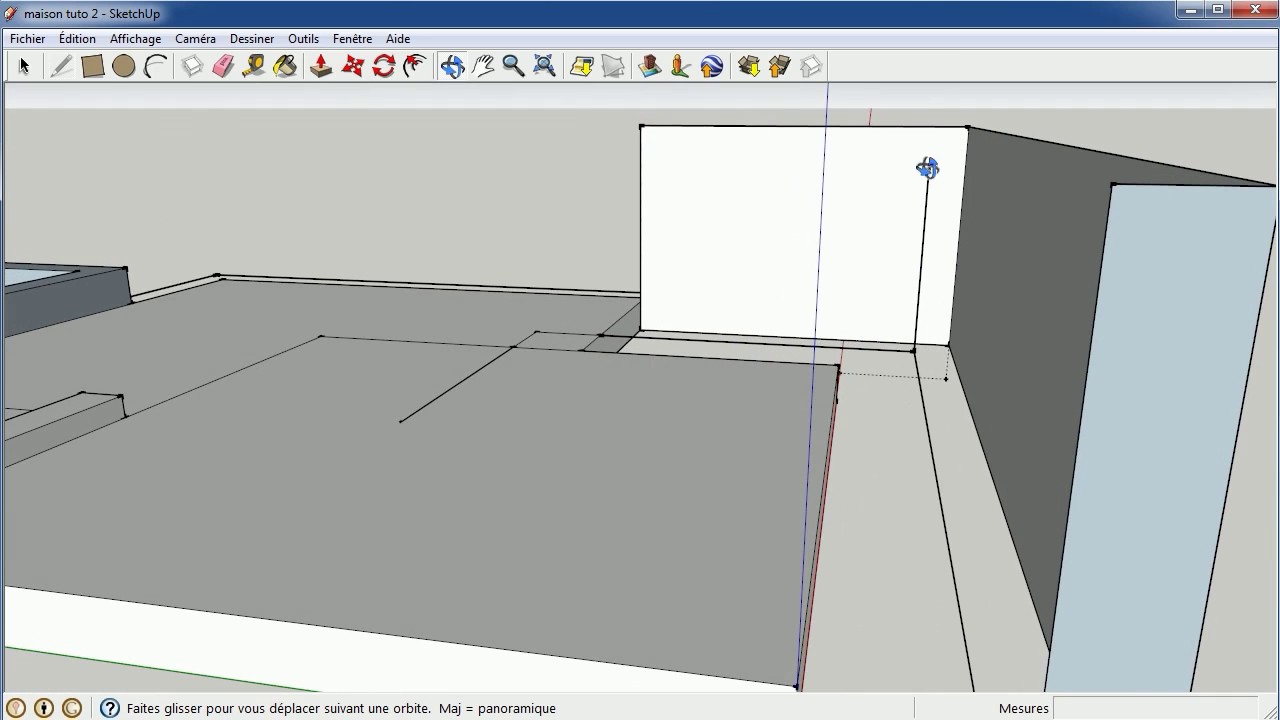
Draw a sloping edge from the vertical edge's top to the adjacent tall wall
left_click(62, 66)
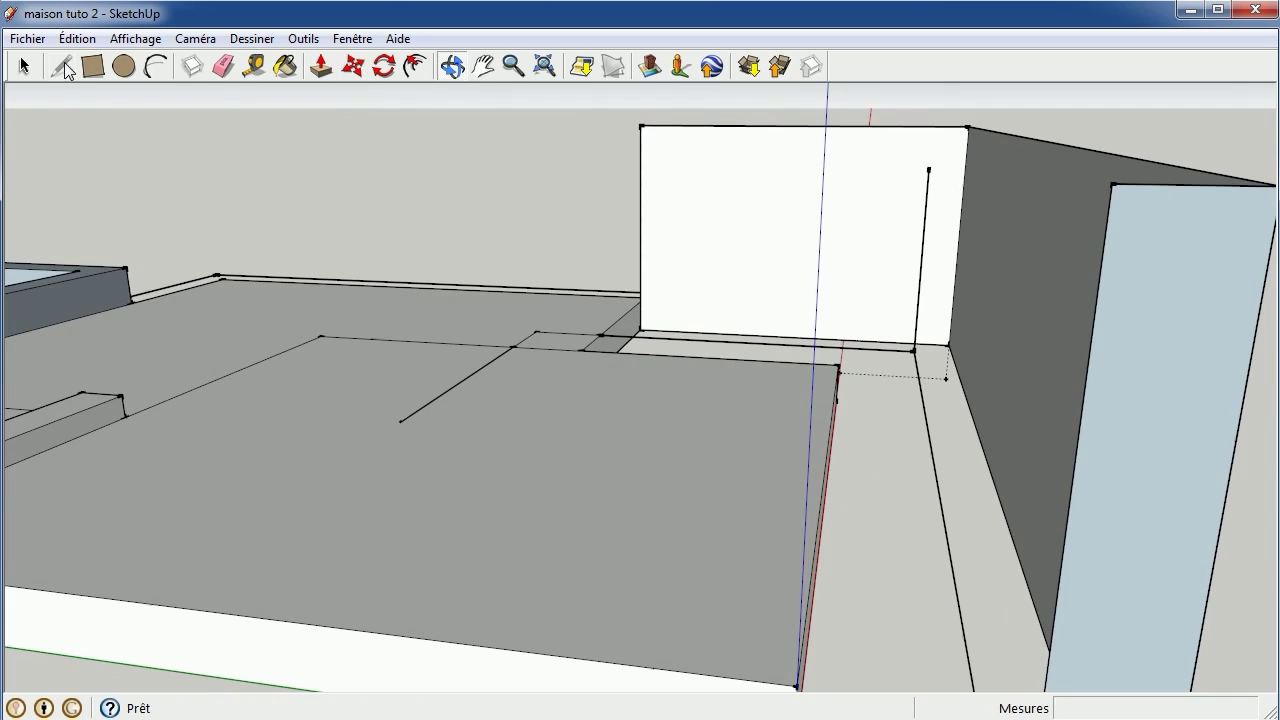
left_click(929, 169)
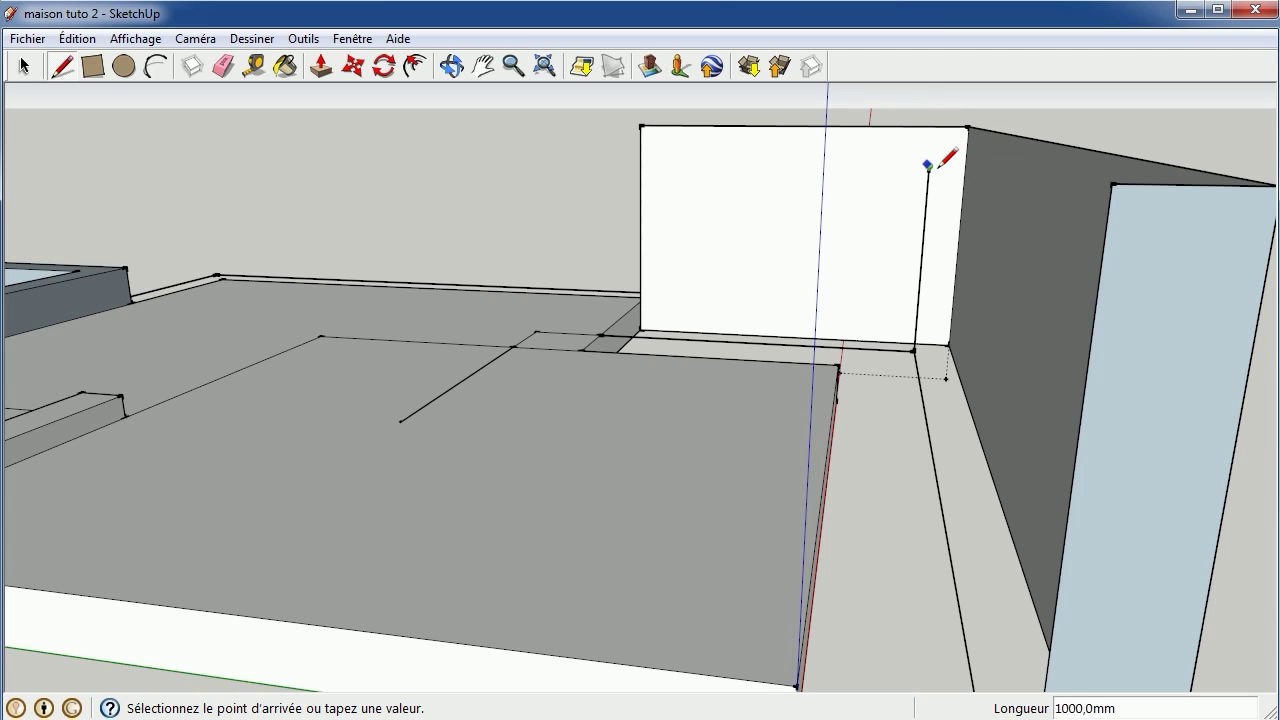
left_click(1096, 331)
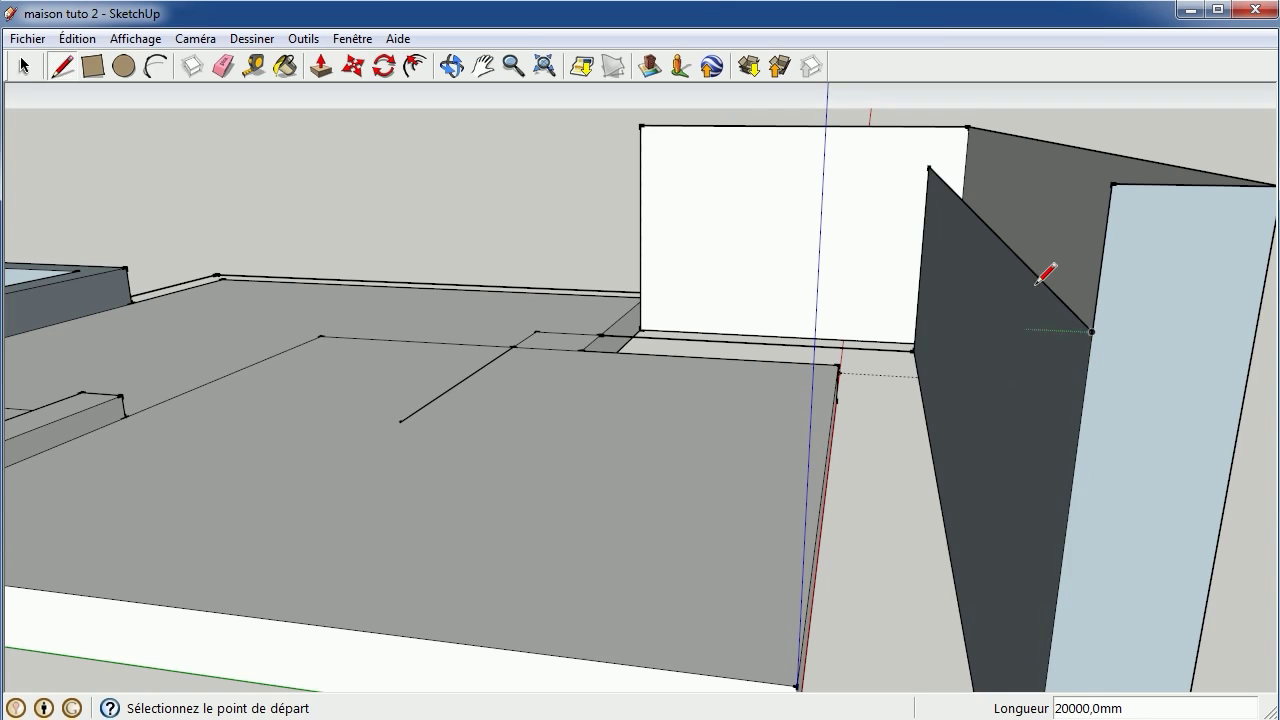
scroll(1045, 273, "down", 2)
scroll(1051, 280, "down", 2)
scroll(1060, 200, "down", 2)
scroll(1067, 130, "up", 1)
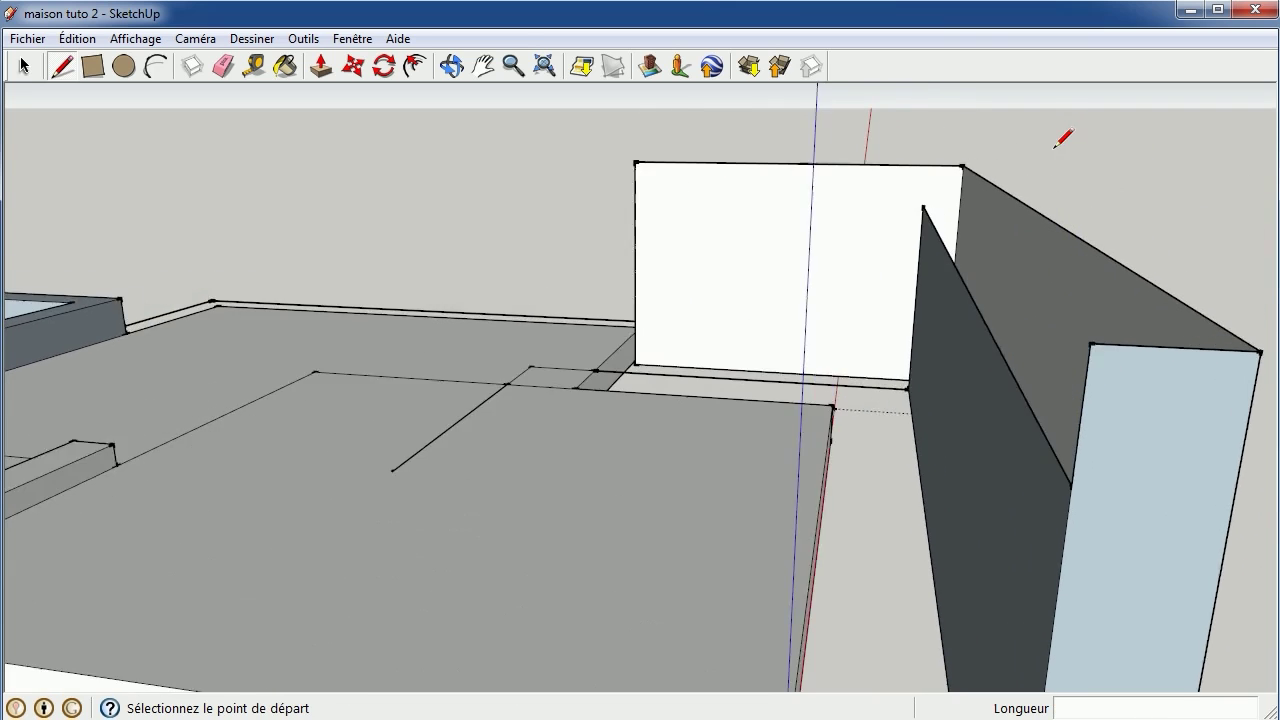
scroll(1060, 150, "up", 1)
scroll(1000, 220, "up", 2)
scroll(800, 280, "up", 2)
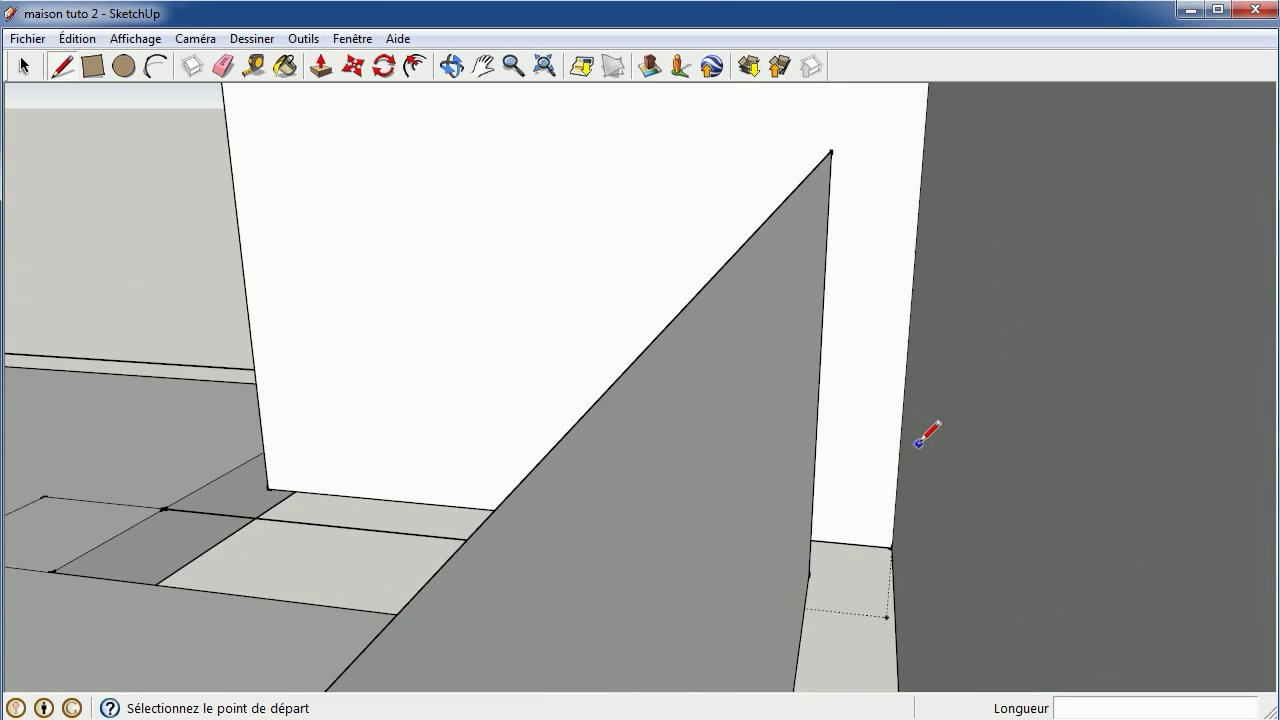
scroll(920, 435, "down", 3)
scroll(925, 440, "down", 1)
scroll(850, 488, "down", 1)
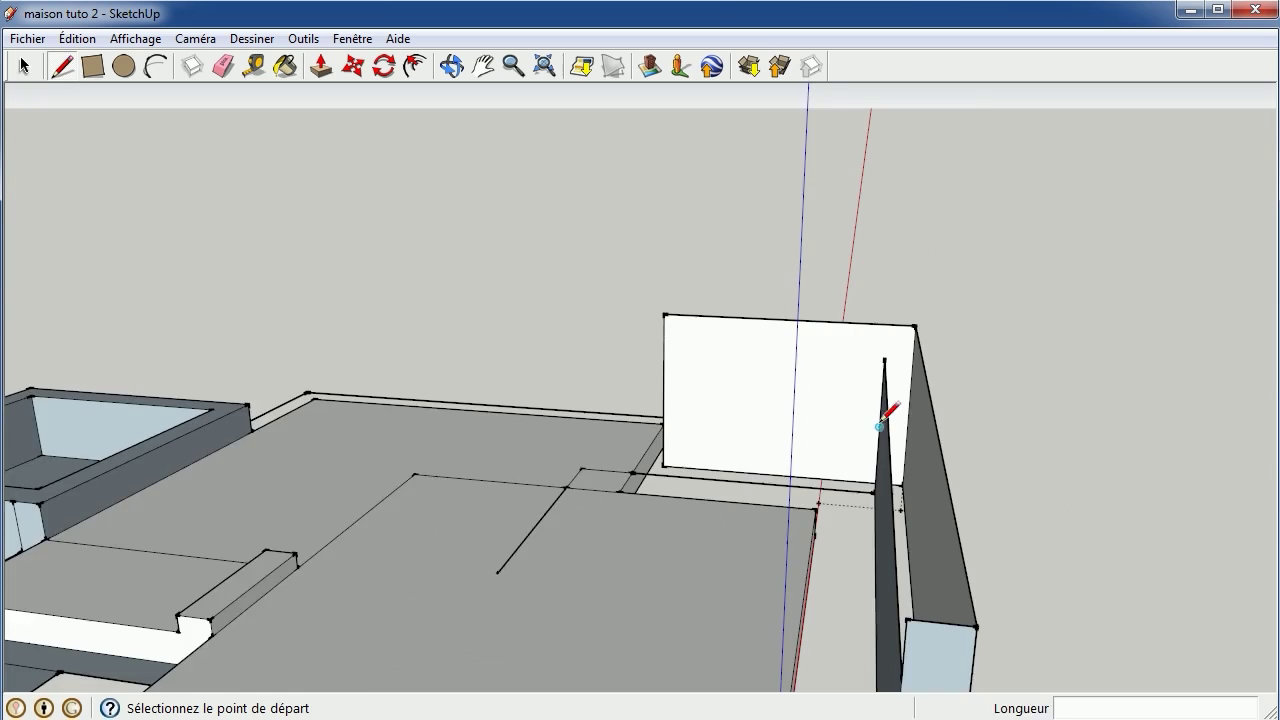
scroll(860, 380, "down", 2)
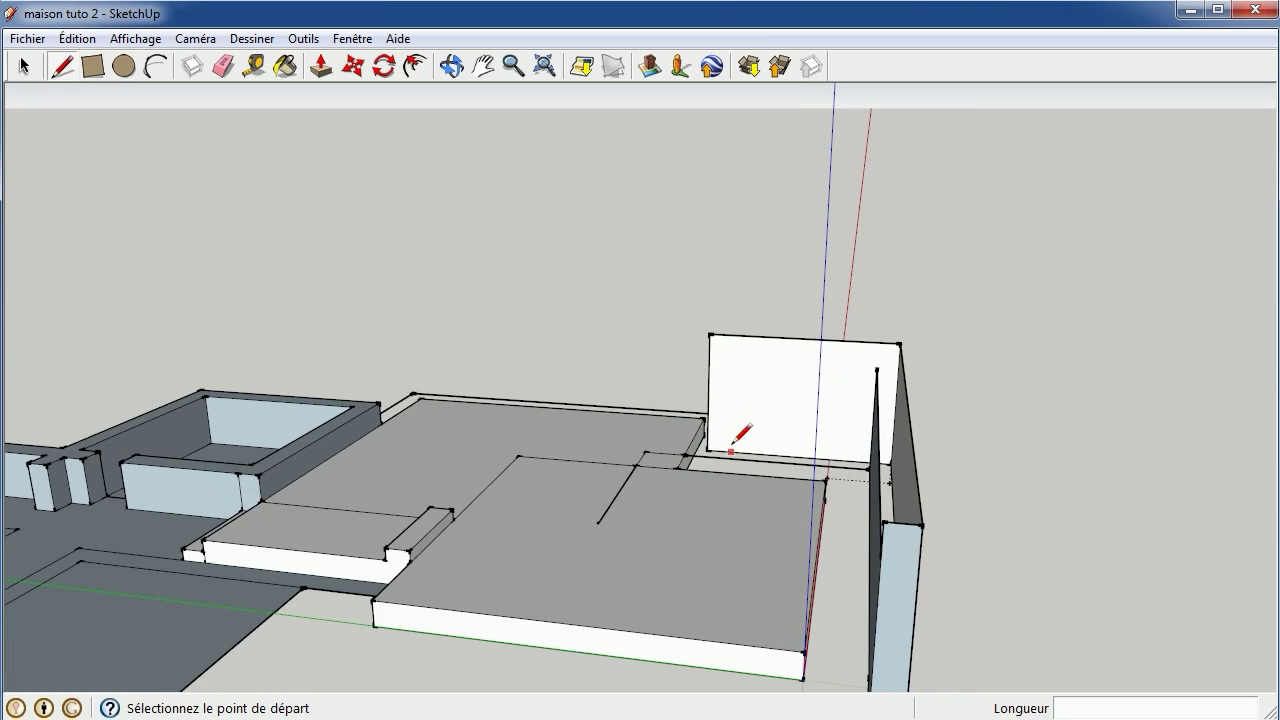
Extend the floor line with edges of 1000, 3000, 1000 and 1000 mm on the slab
left_click(597, 522)
type("1000")
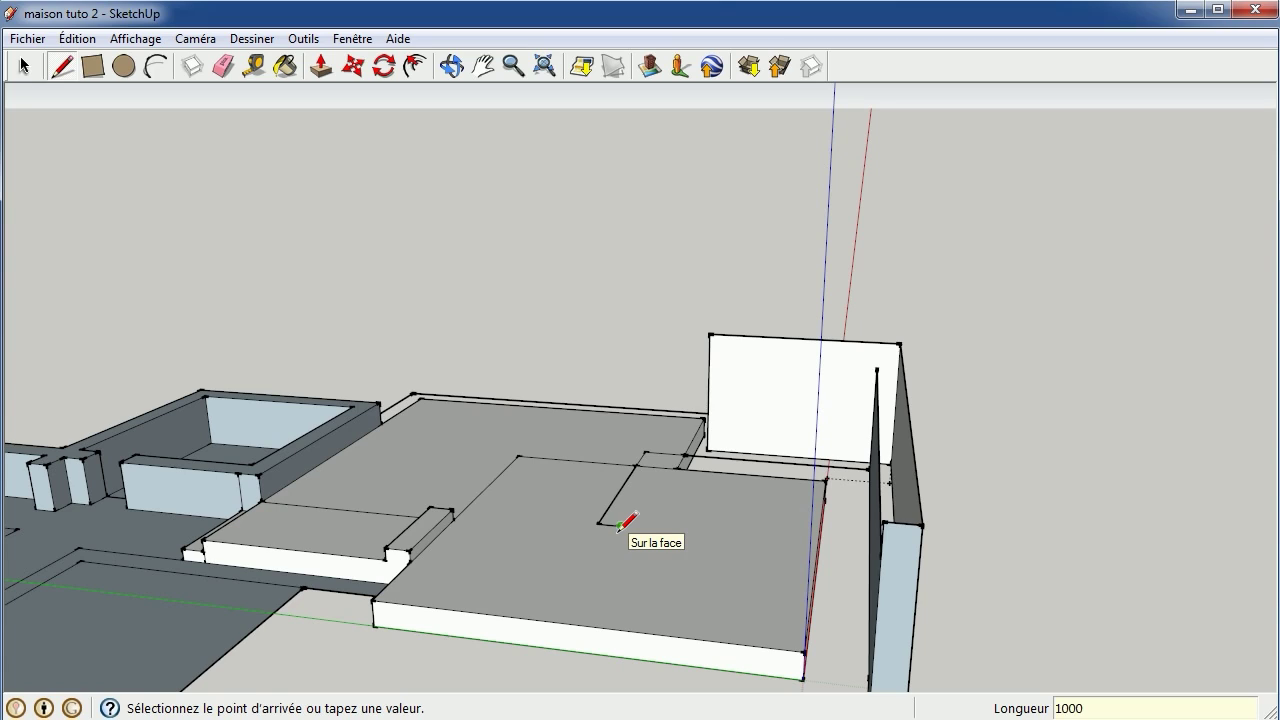
type("3000")
key("Return")
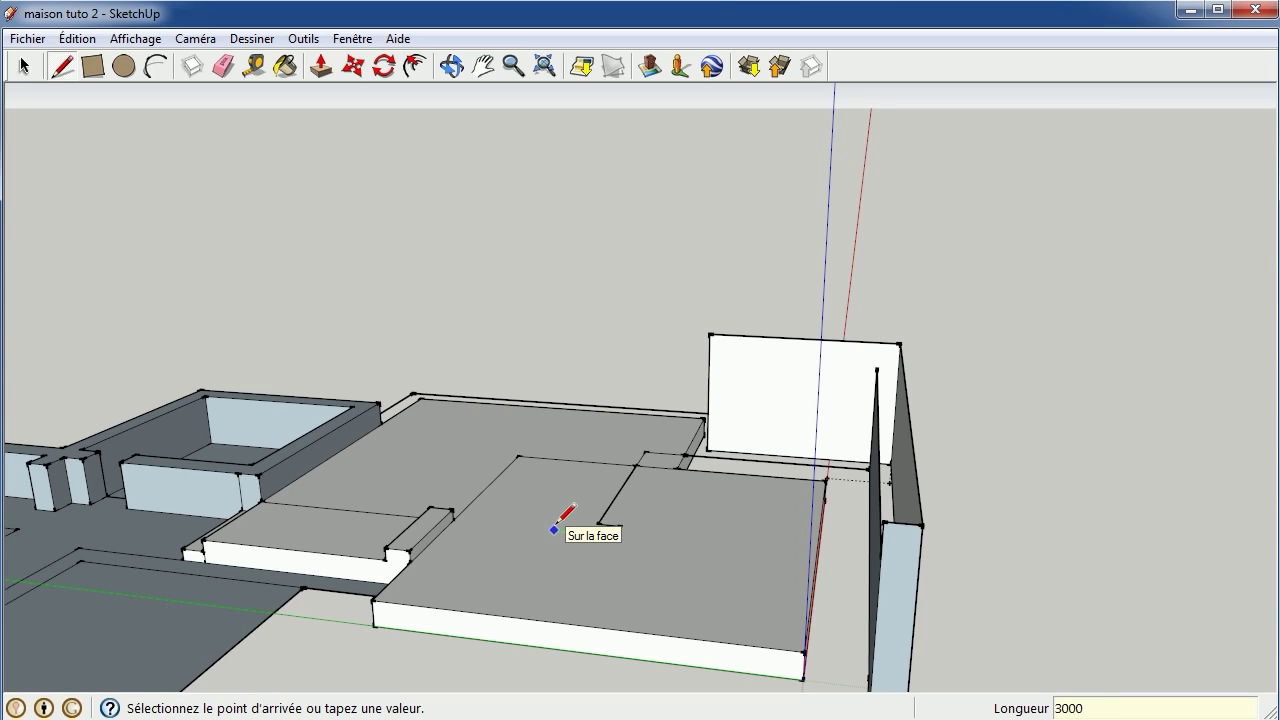
key("Return")
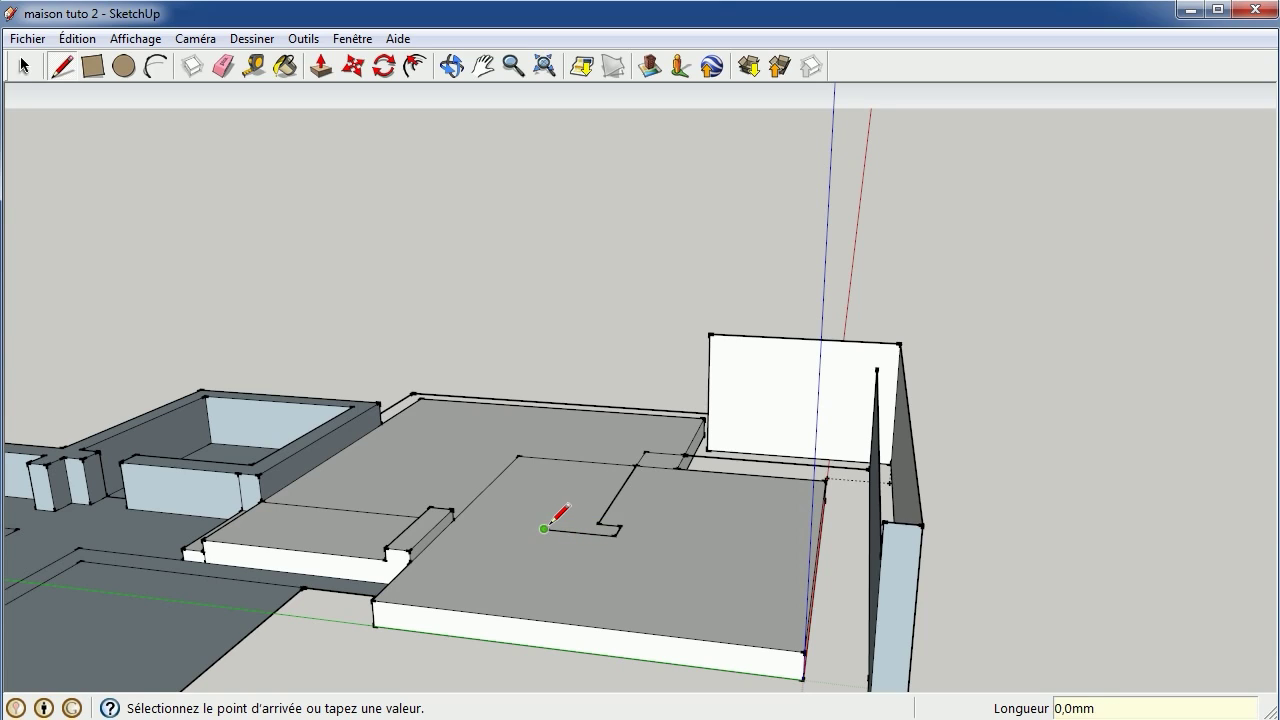
type("1000")
key("Return")
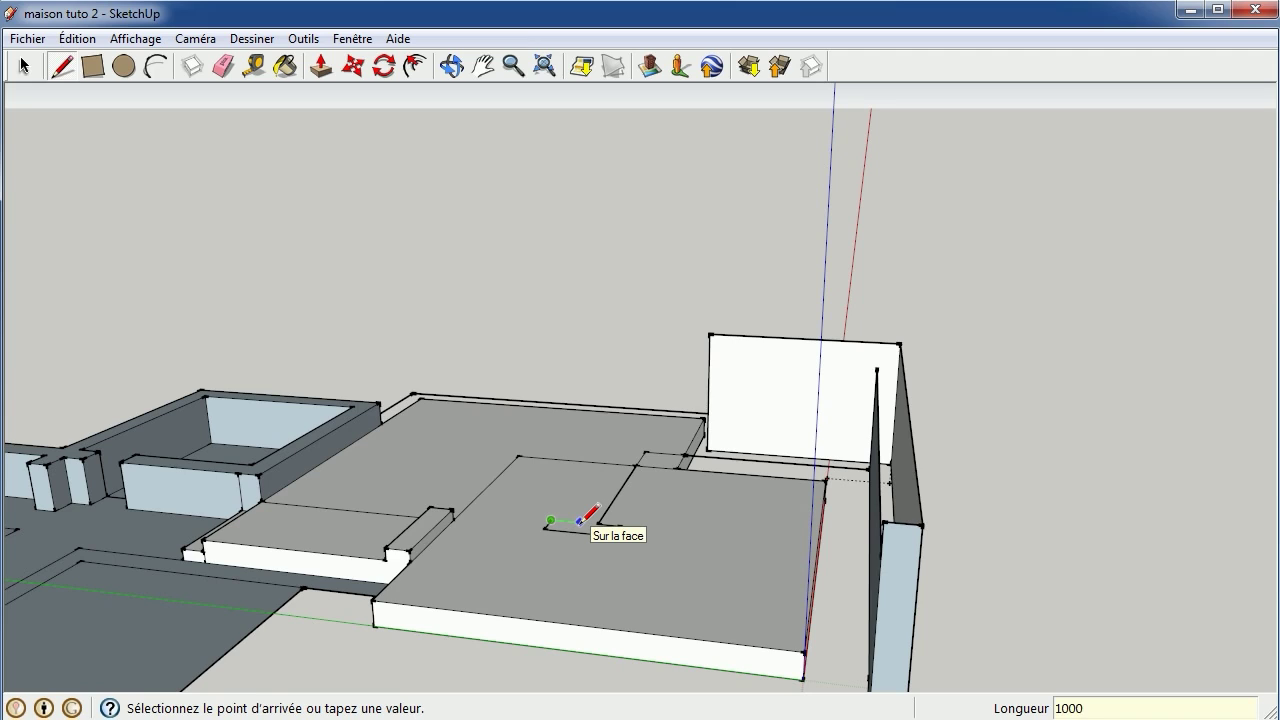
key("Return")
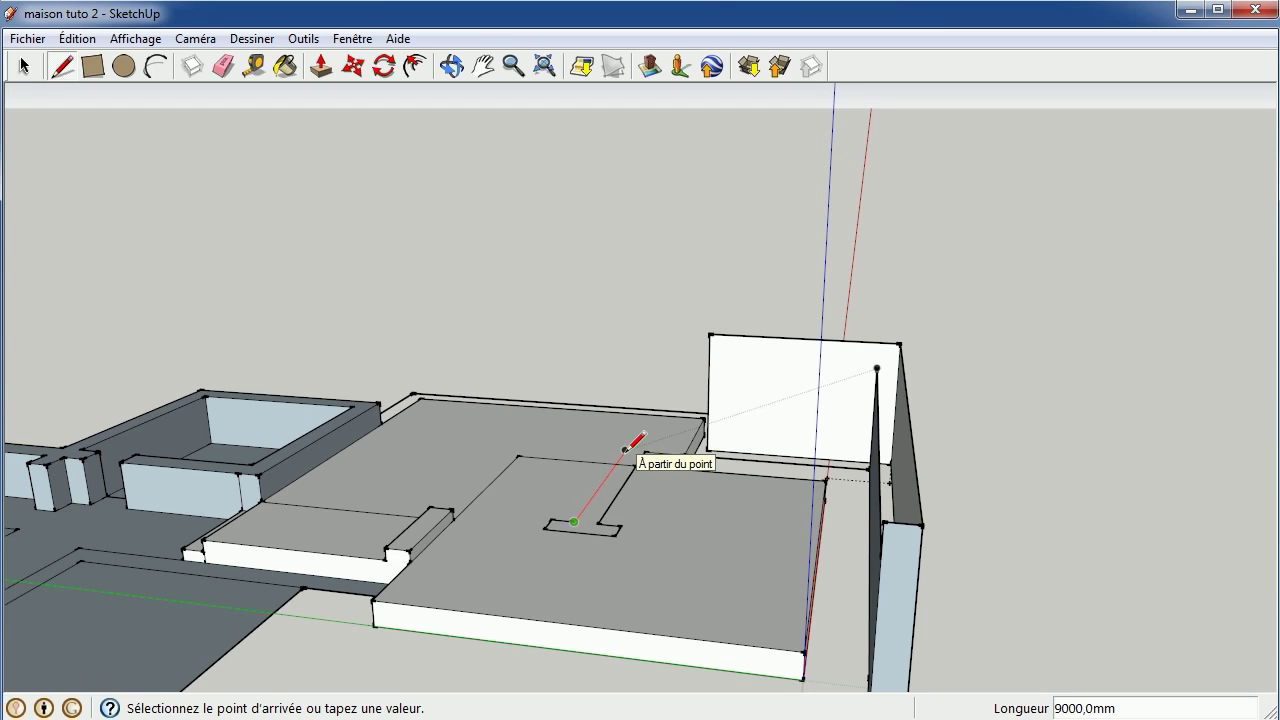
scroll(620, 425, "up", 3)
scroll(630, 400, "up", 3)
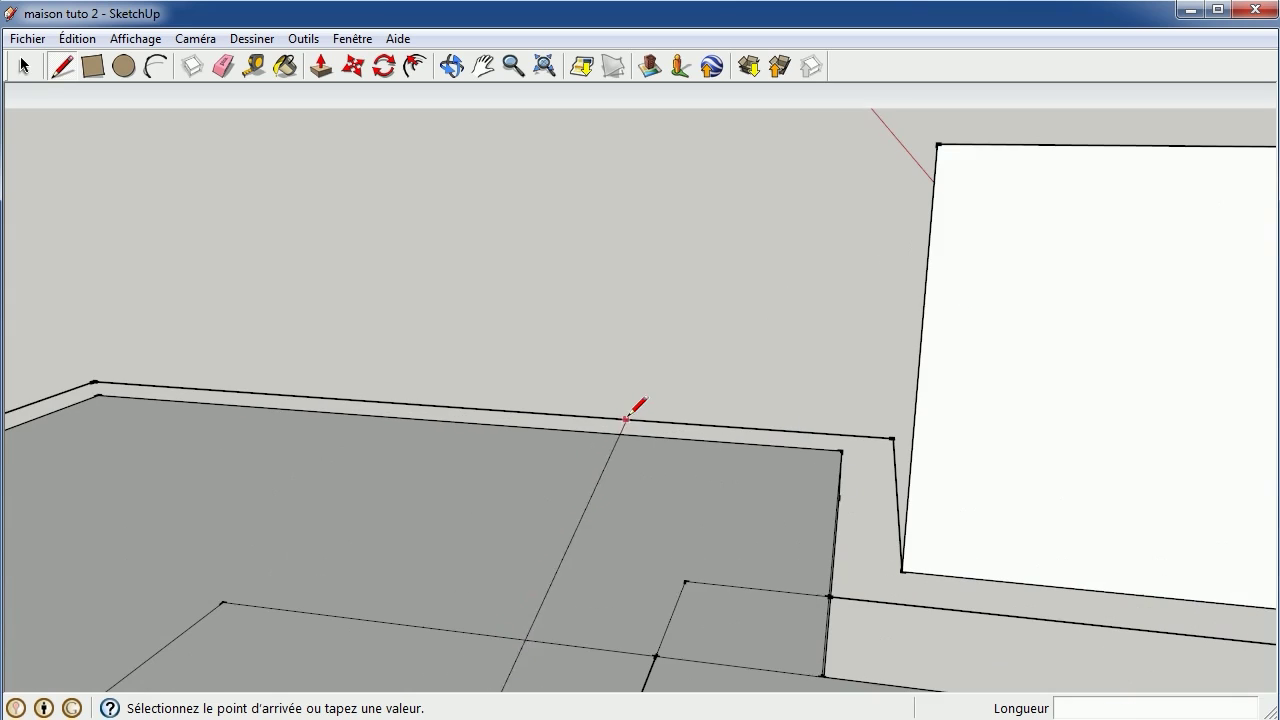
Continue the floor outline with 1000 mm segments into a cross shape reaching the slab edge
left_click(617, 573)
type("1000")
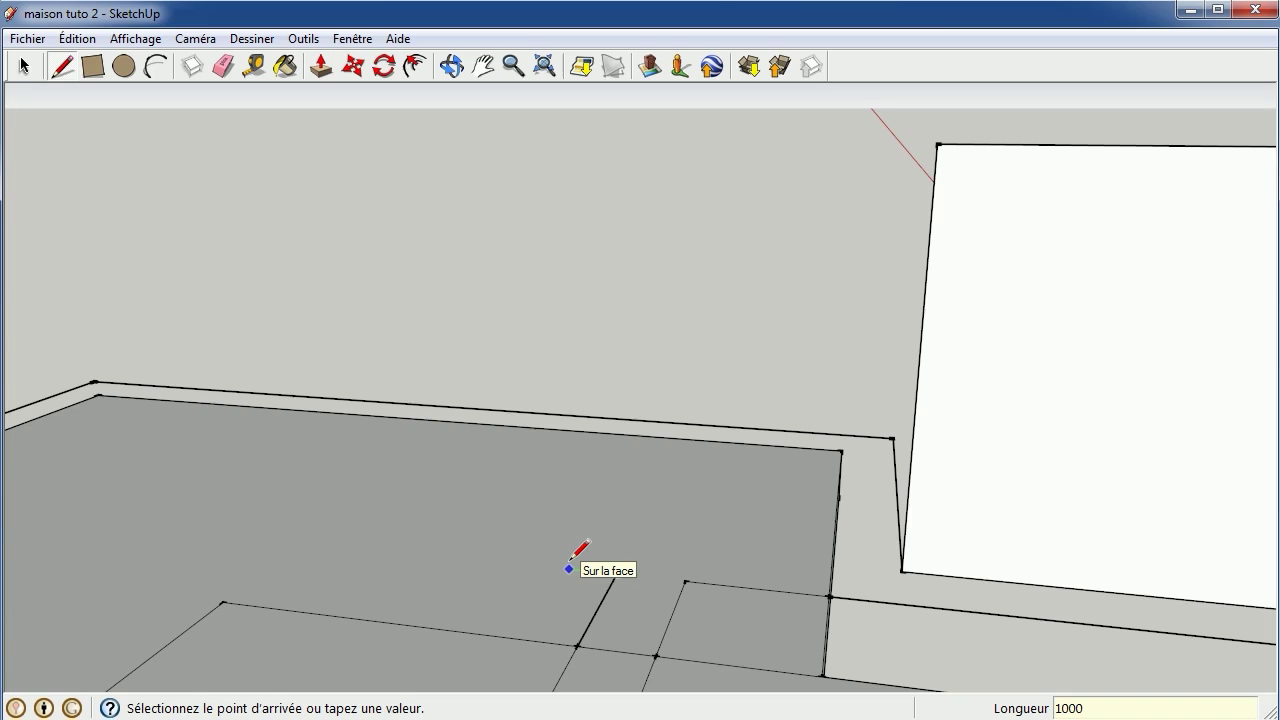
key("Return")
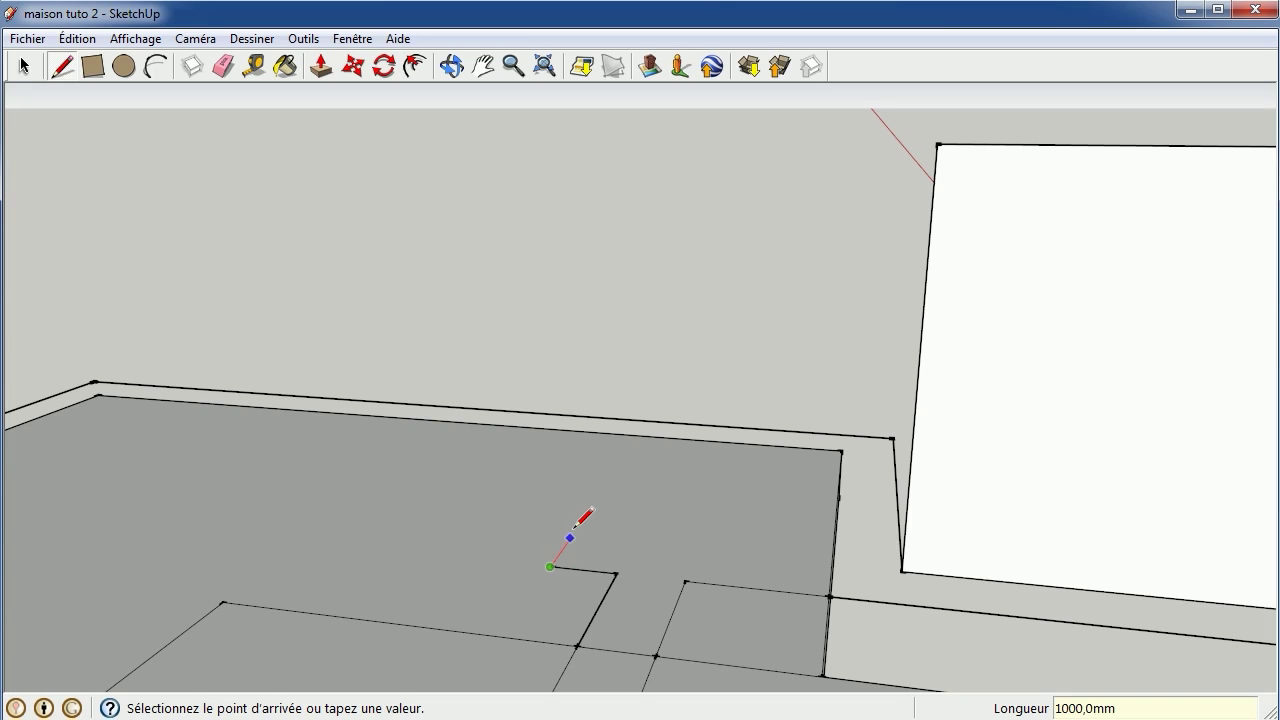
left_click(570, 538)
type("1000")
key("Return")
left_click(646, 518)
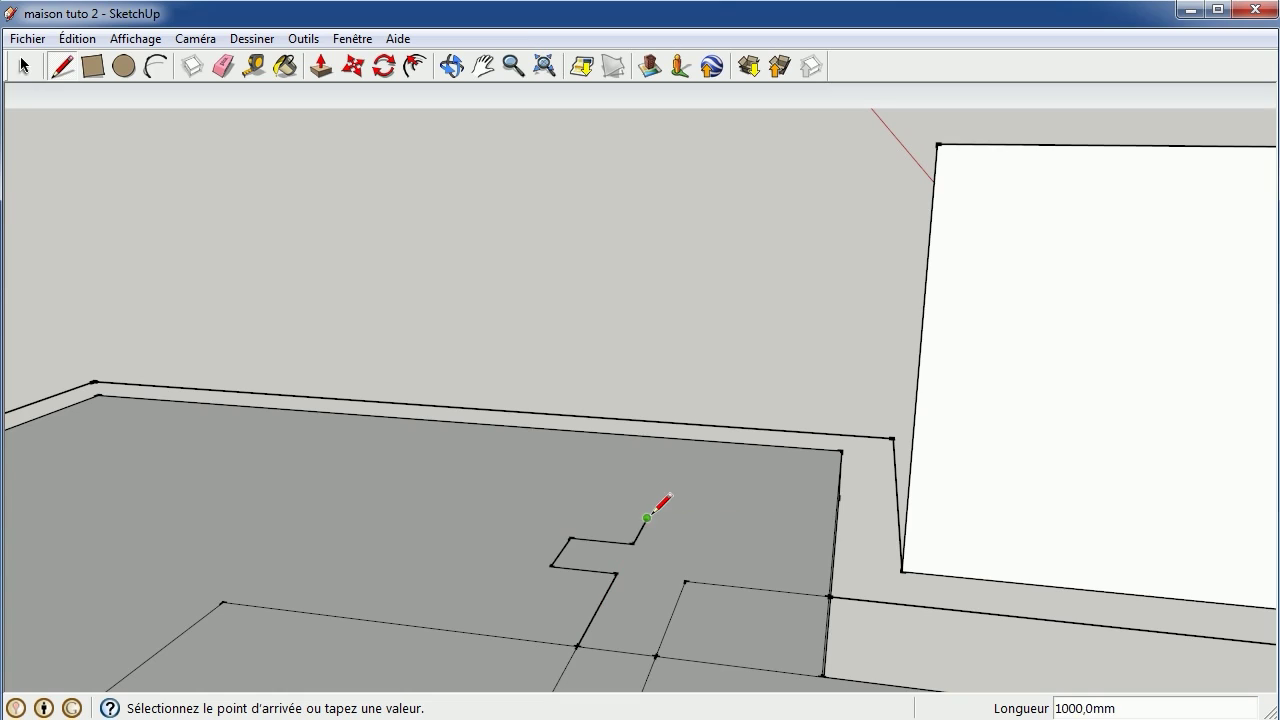
left_click(707, 523)
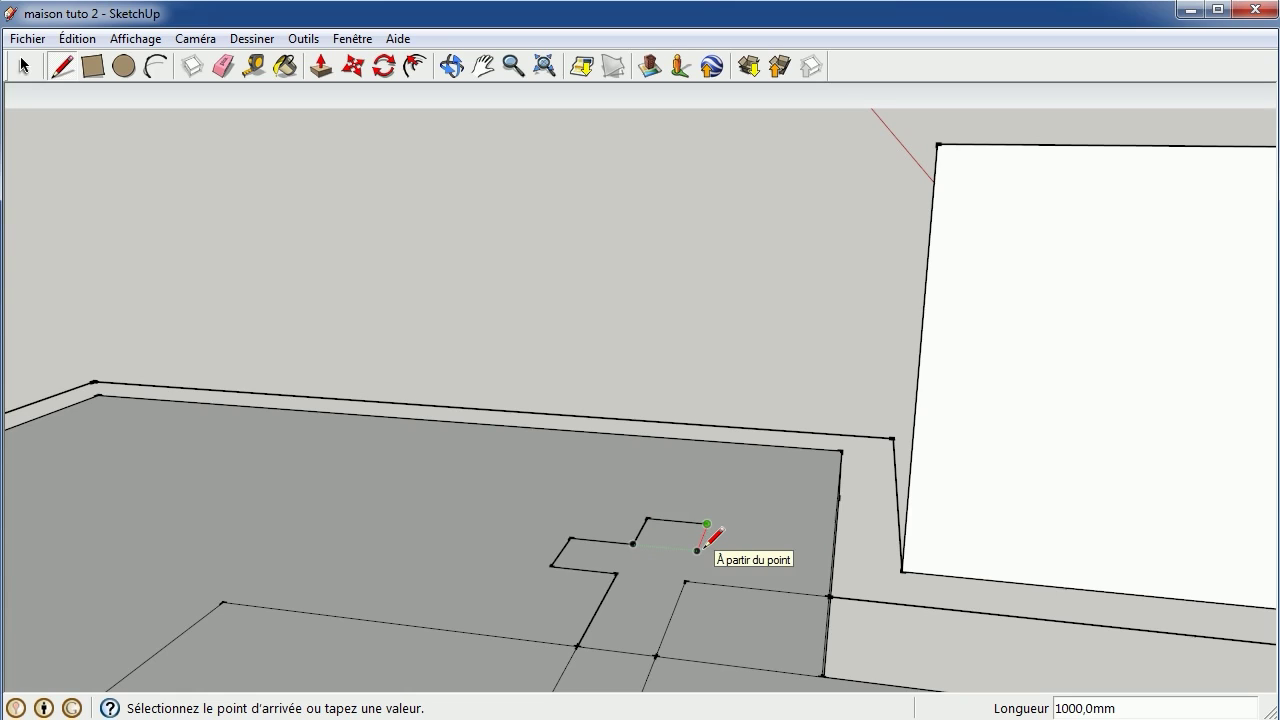
left_click(698, 549)
left_click(838, 556)
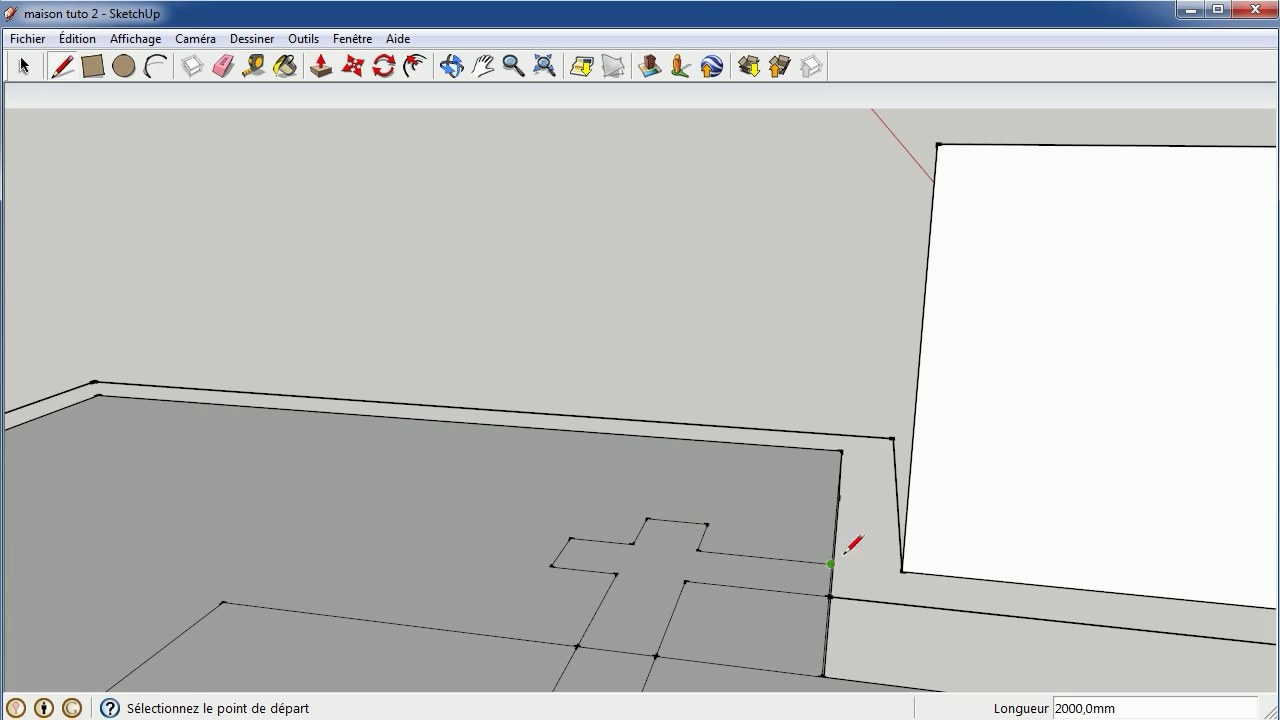
Draw a dividing edge from the outline's end to the base of the right-hand wall
scroll(805, 482, "down", 2)
scroll(805, 477, "down", 2)
scroll(800, 500, "down", 2)
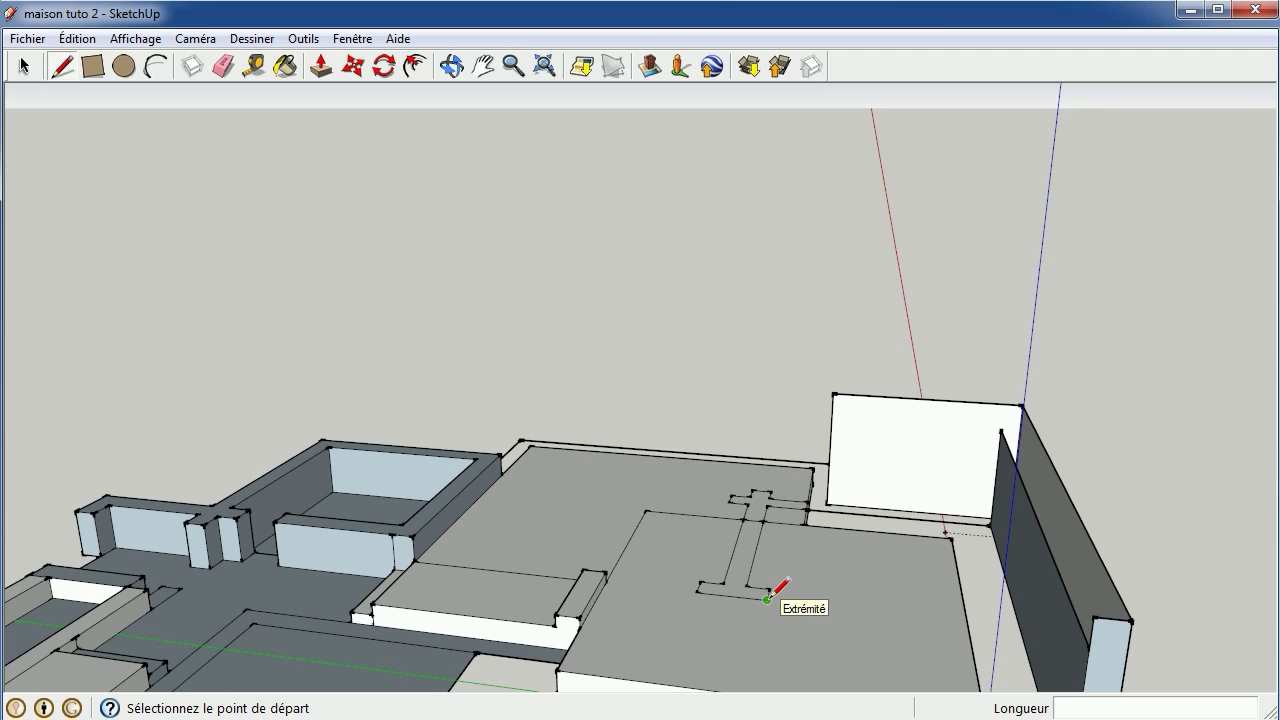
left_click(767, 599)
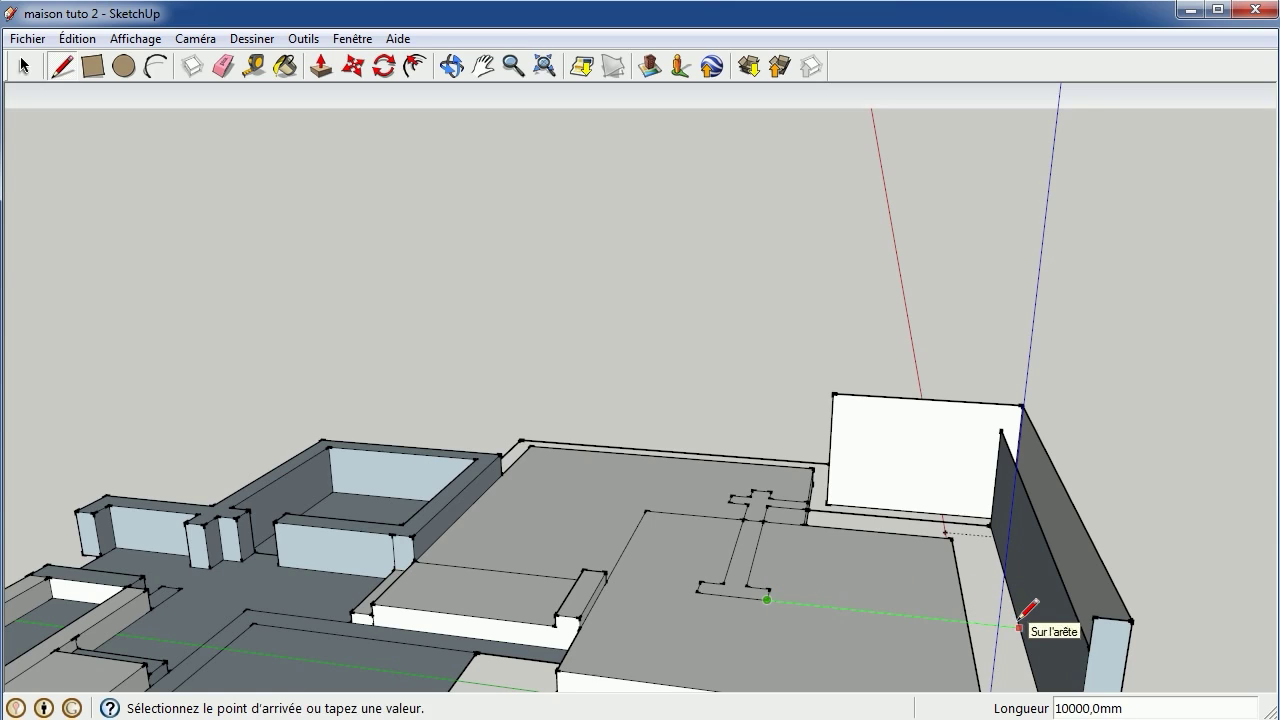
left_click(1017, 628)
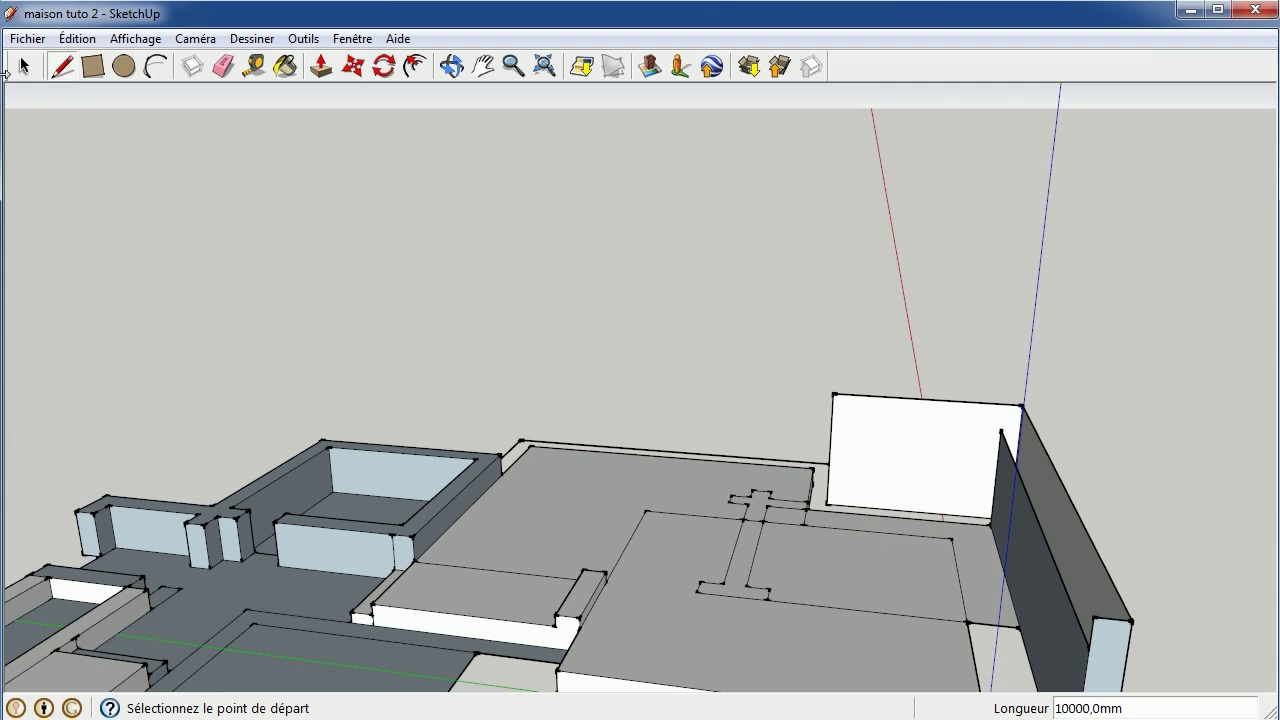
Erase the short edge beside the right-hand wall so the adjoining floor faces merge
left_click(222, 66)
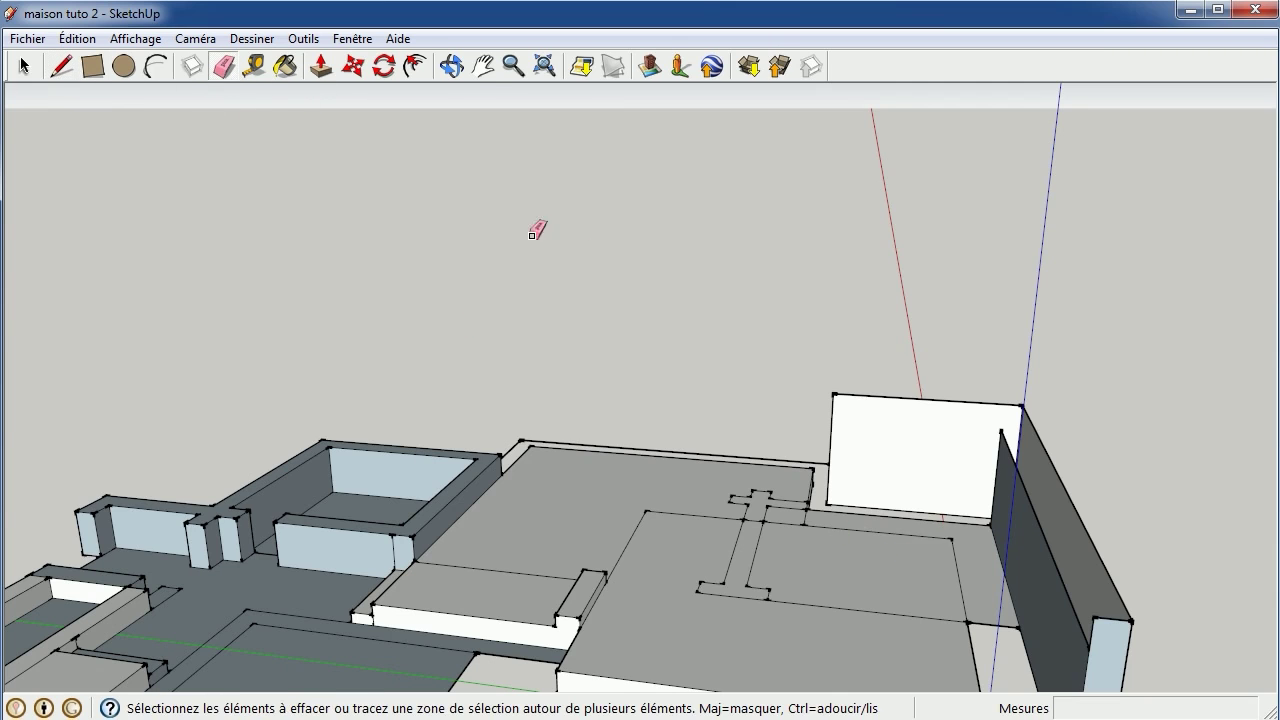
left_click(452, 66)
mouse_move(906, 517)
left_mouse_down()
mouse_move(1100, 554)
mouse_move(1026, 537)
left_mouse_up()
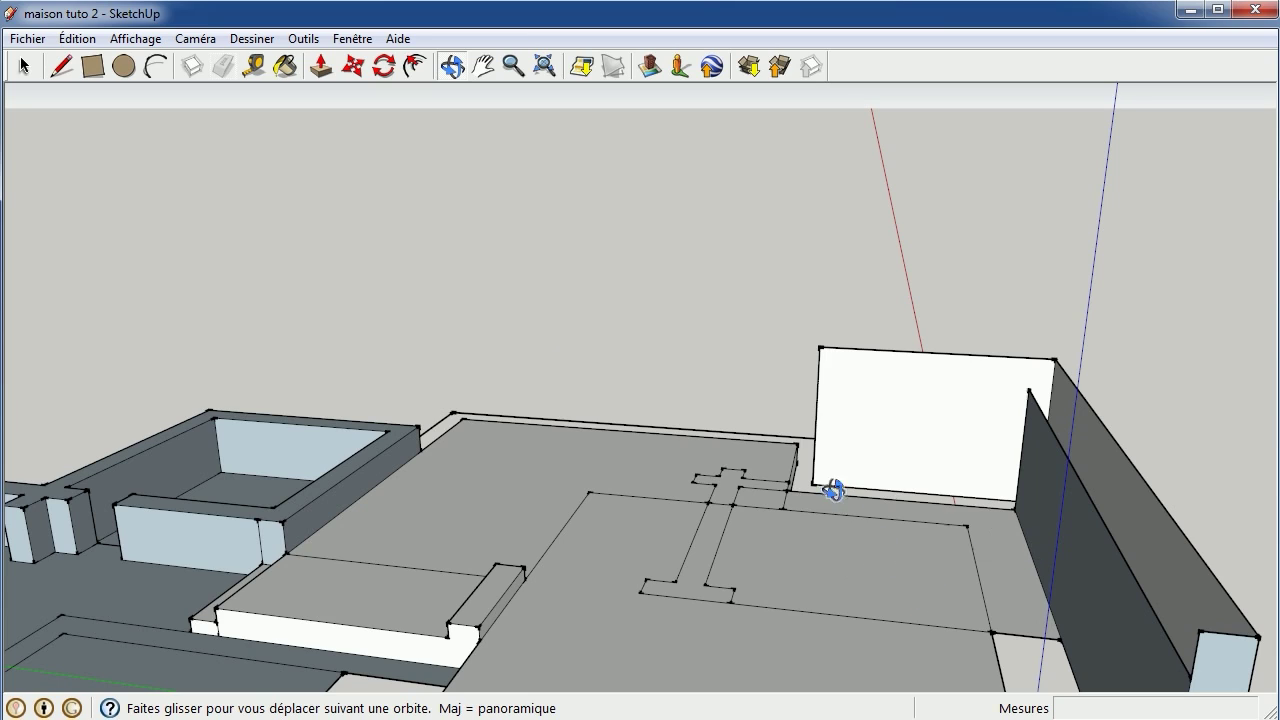
left_click(224, 66)
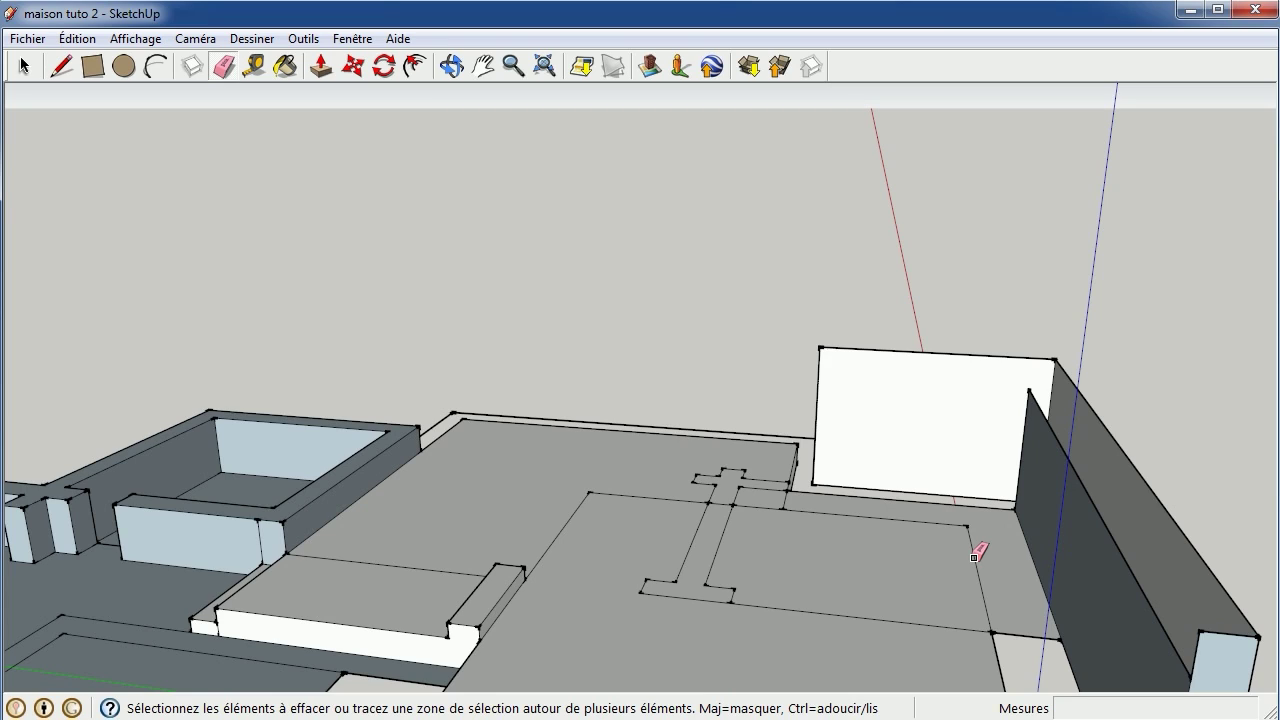
left_click(974, 557)
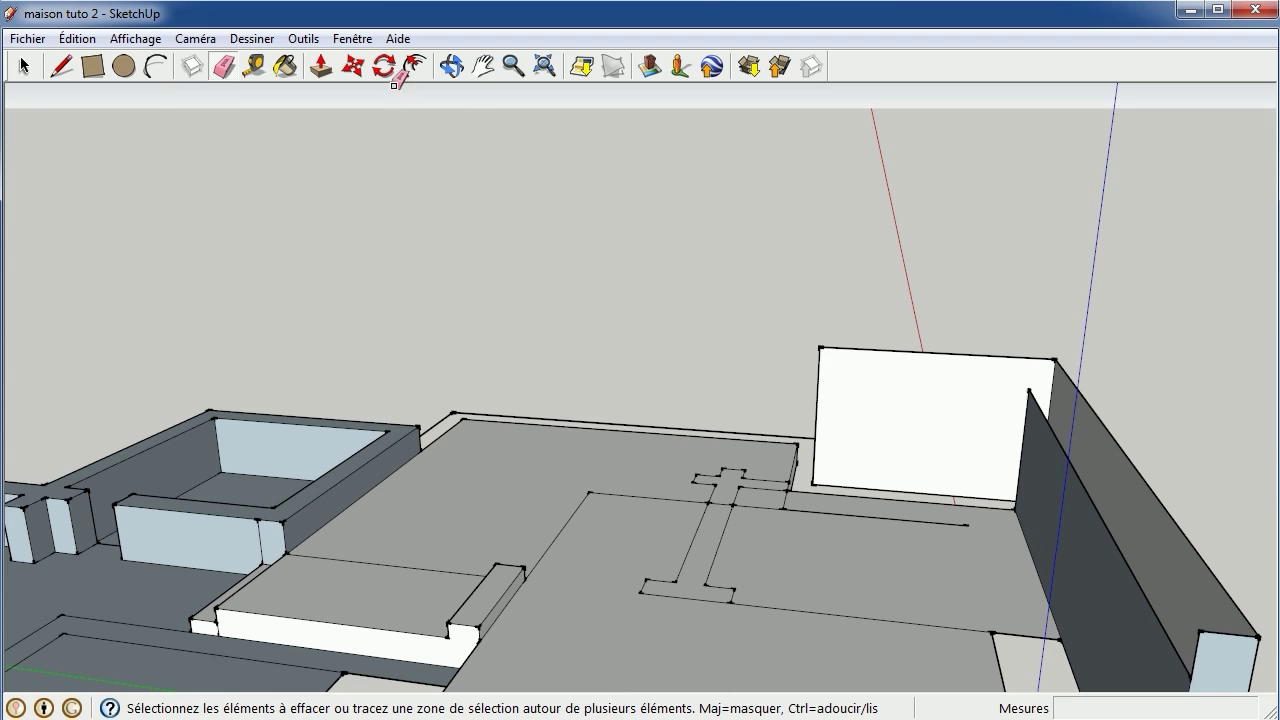
left_click(451, 65)
mouse_move(1200, 432)
left_mouse_down()
mouse_move(997, 444)
mouse_move(857, 371)
mouse_move(820, 294)
mouse_move(780, 251)
mouse_move(706, 277)
mouse_move(773, 272)
left_mouse_up()
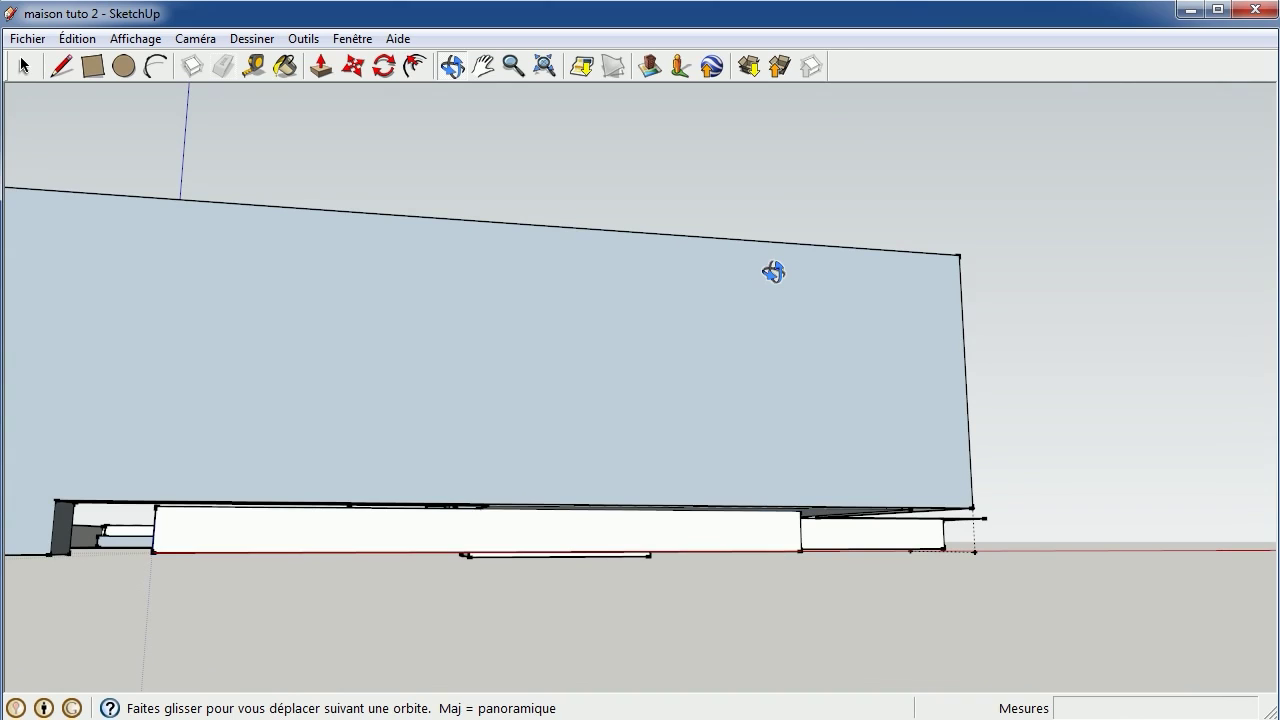
mouse_move(643, 263)
left_mouse_down()
mouse_move(849, 451)
mouse_move(1135, 504)
mouse_move(1167, 498)
left_mouse_up()
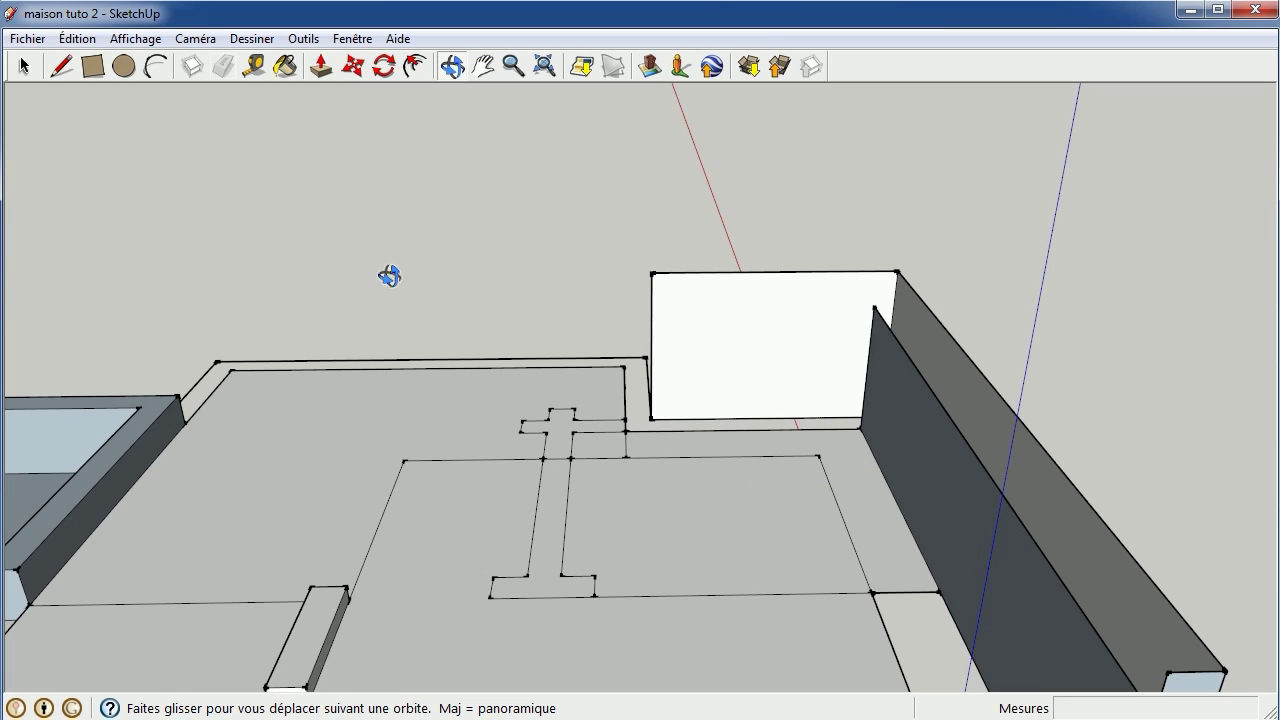
Push/pull the square room floor, the L-shaped strip and the small piece up 500 mm
left_click(320, 66)
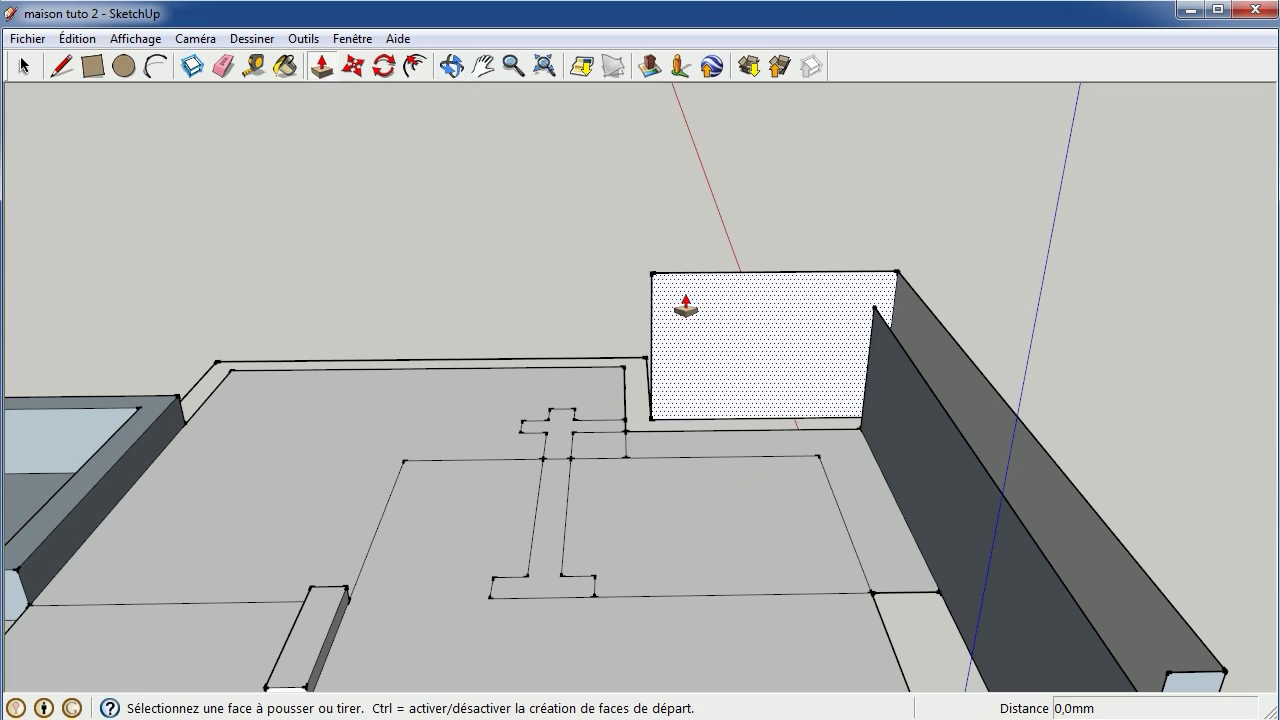
left_click(753, 522)
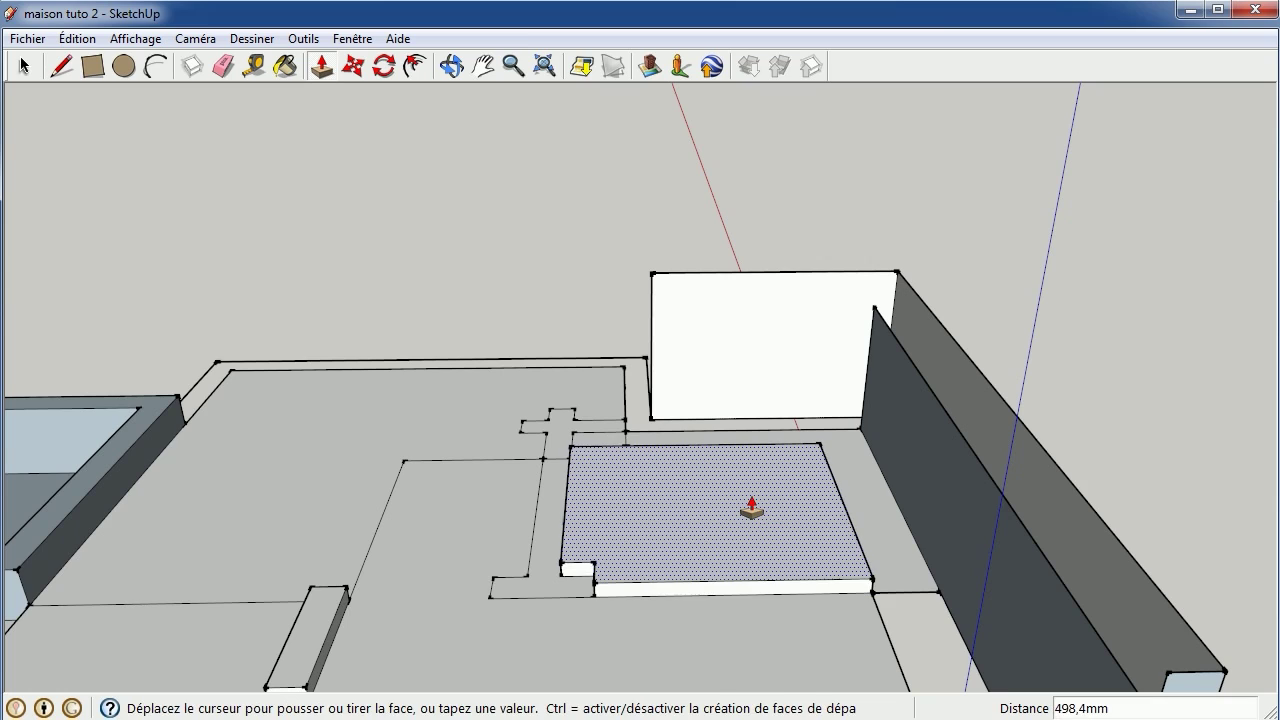
left_click(752, 510)
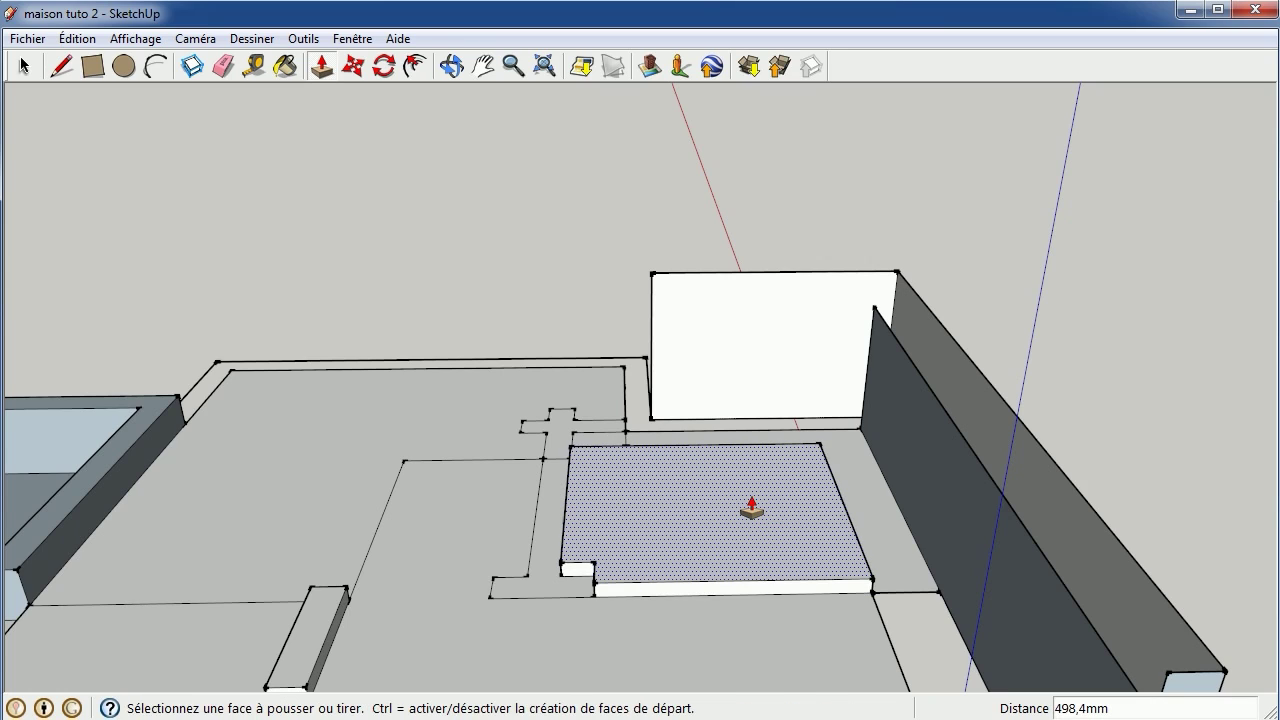
type("500")
left_click(752, 510)
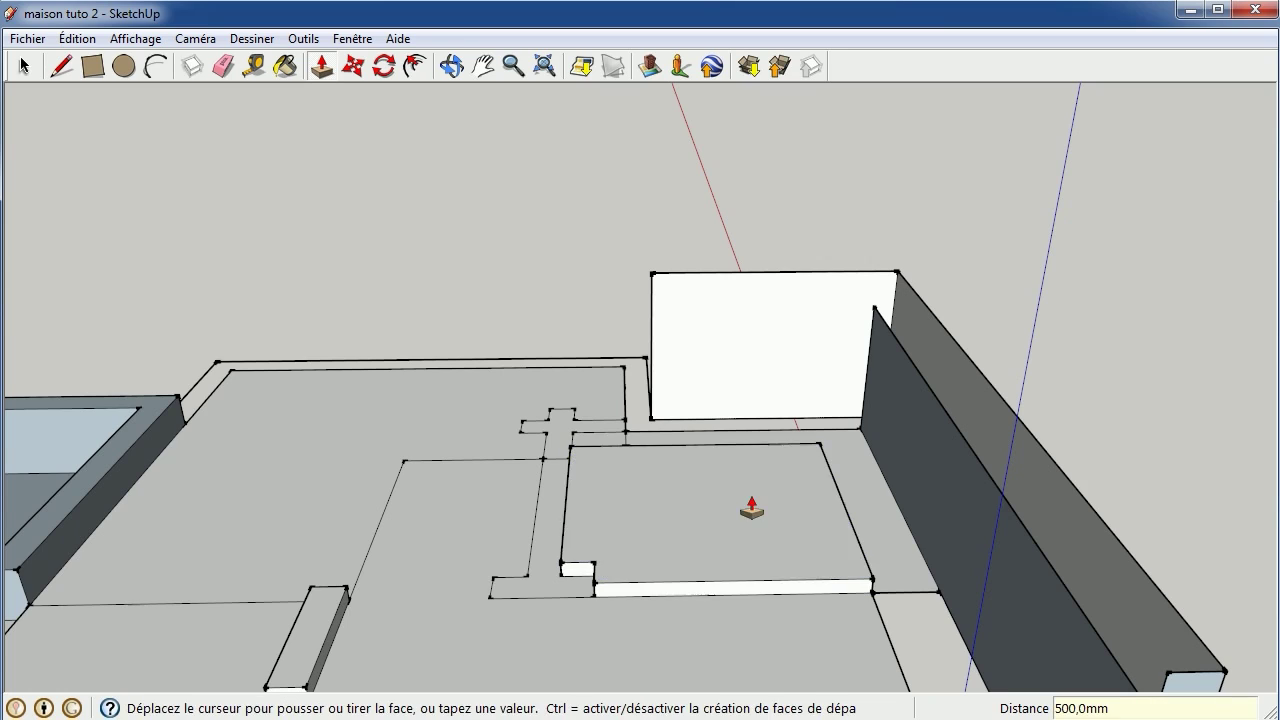
left_click(862, 484)
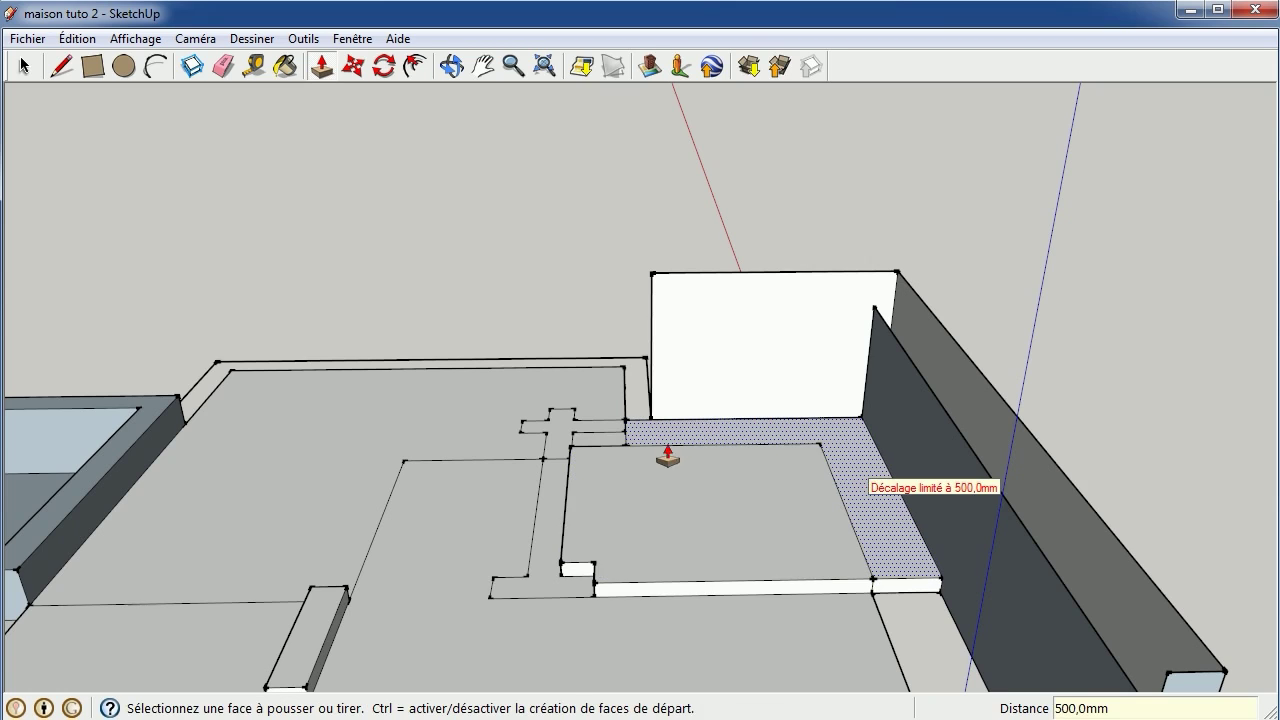
left_click(613, 440)
left_click(610, 436)
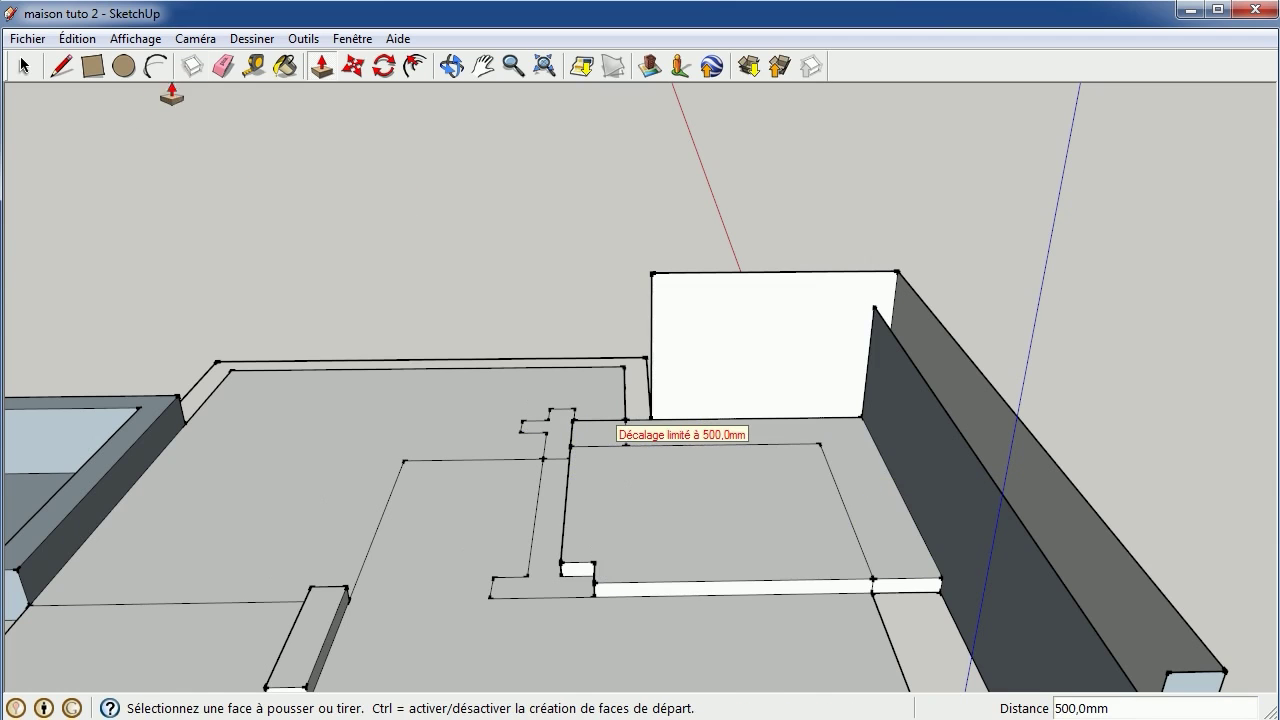
Erase the diagonal and horizontal dividing edges between the raised floor faces
left_click(223, 65)
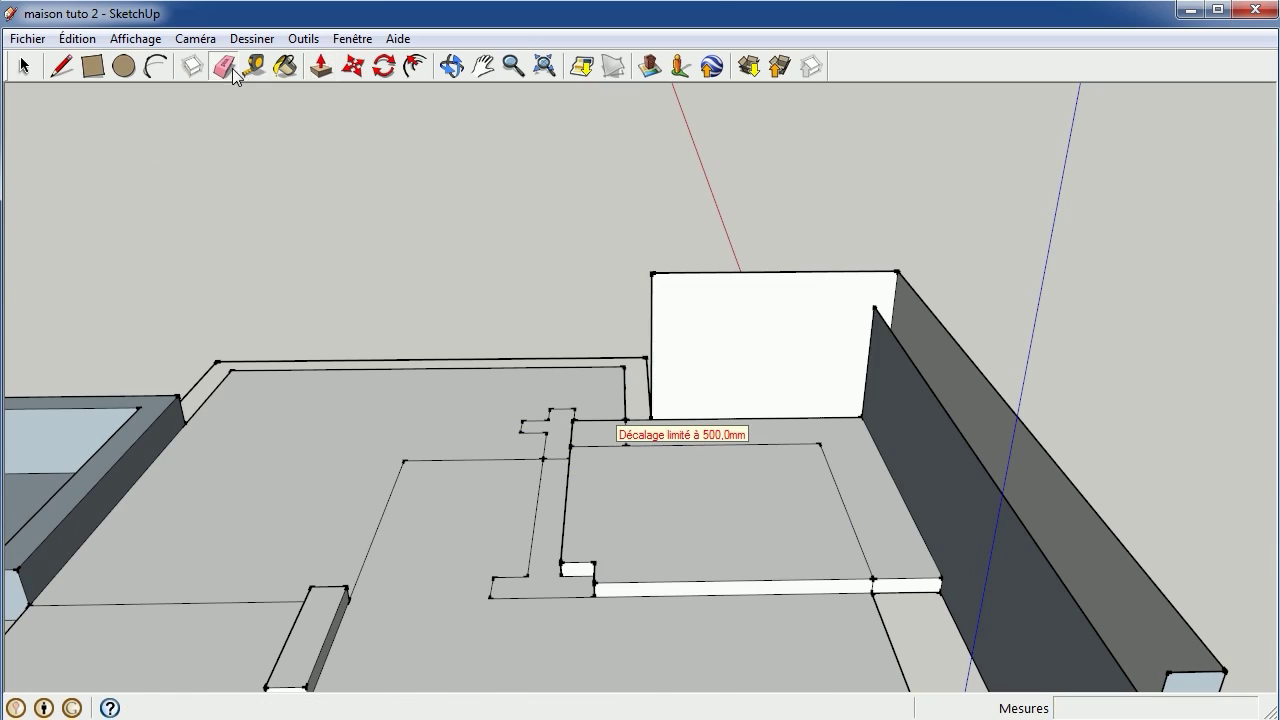
left_click(822, 456)
left_click(816, 441)
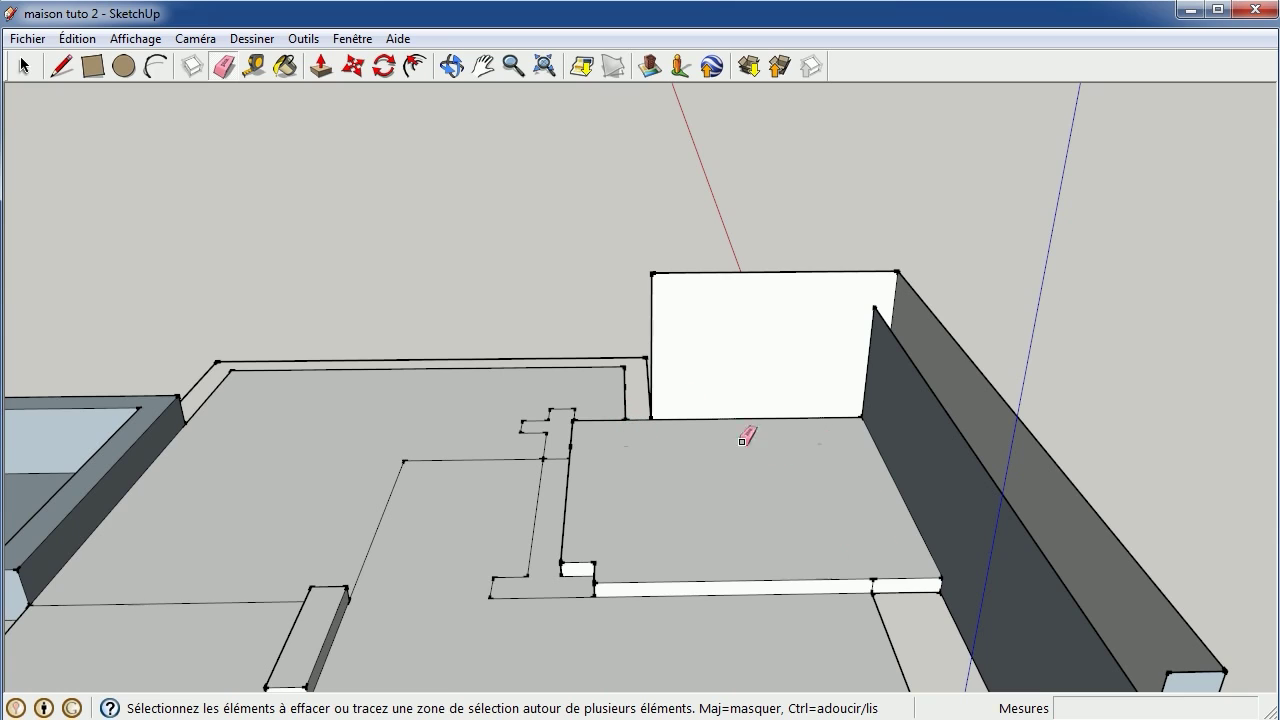
From below, draw two lines across the wall side faces, splitting off thin strips along the slab edge
left_click(451, 65)
mouse_move(943, 248)
left_mouse_down()
mouse_move(503, 126)
mouse_move(457, 72)
mouse_move(468, 74)
mouse_move(440, 90)
mouse_move(470, 85)
left_mouse_up()
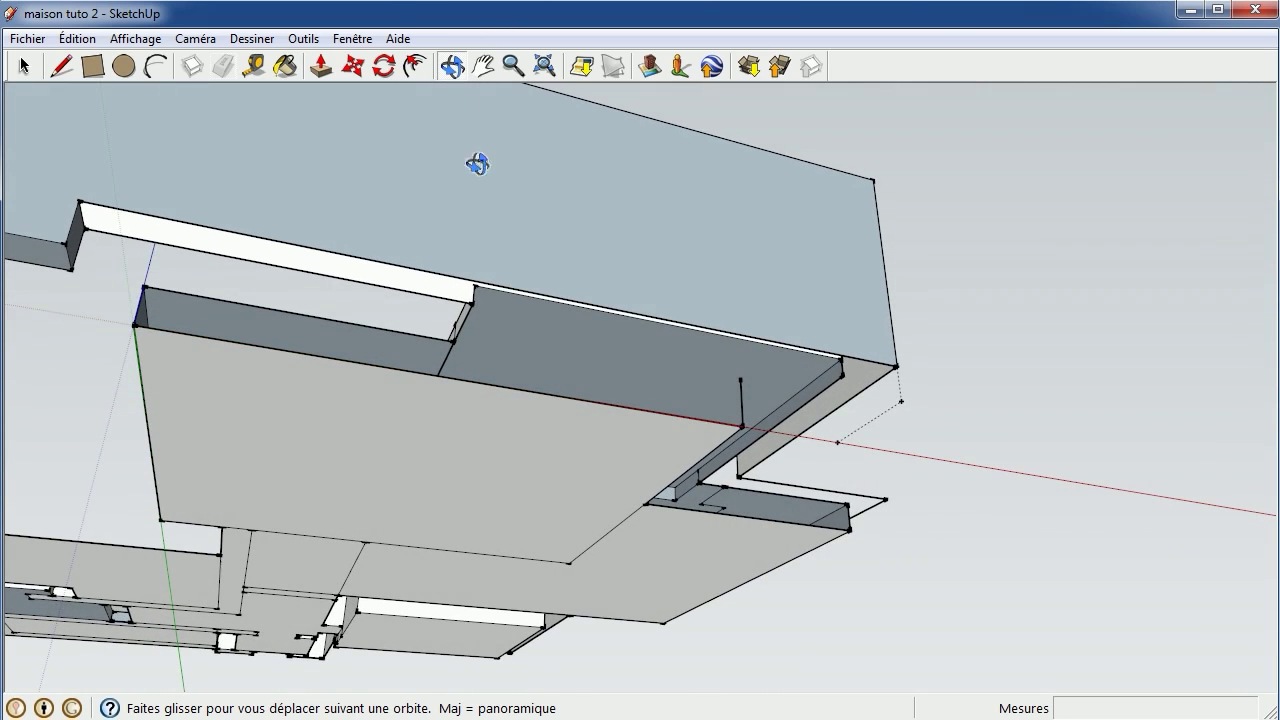
left_click(62, 66)
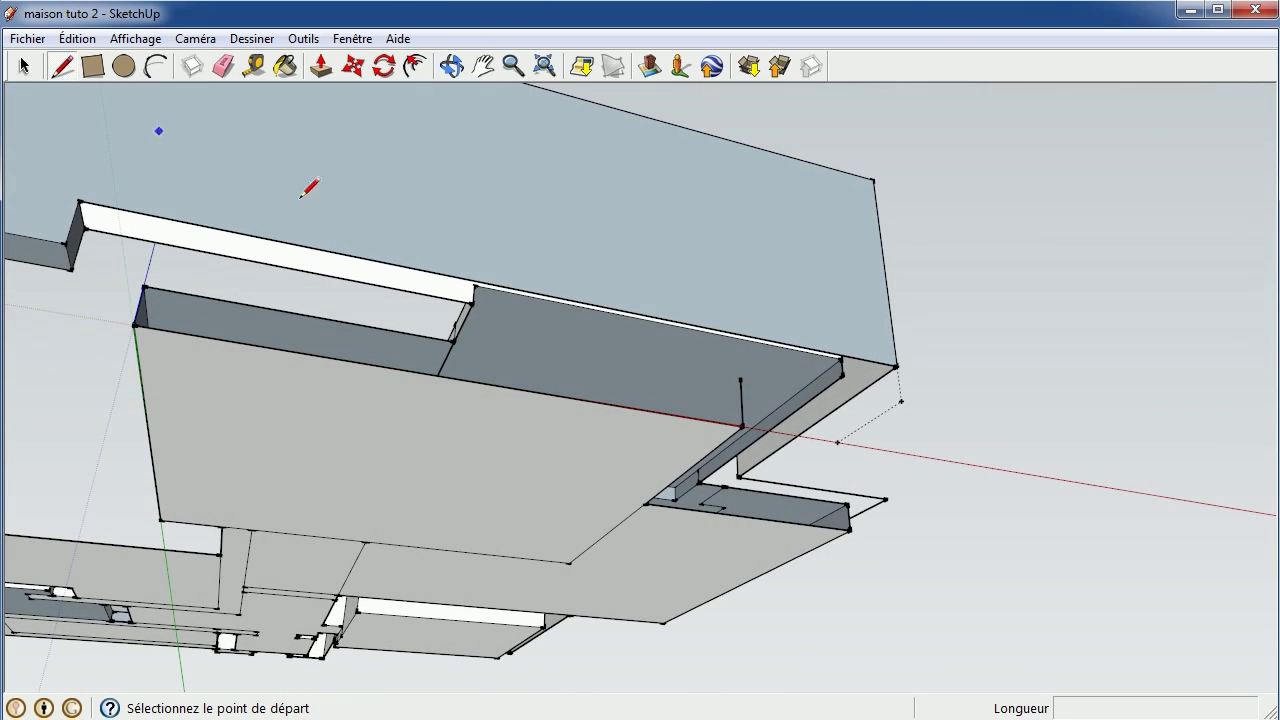
left_click(454, 342)
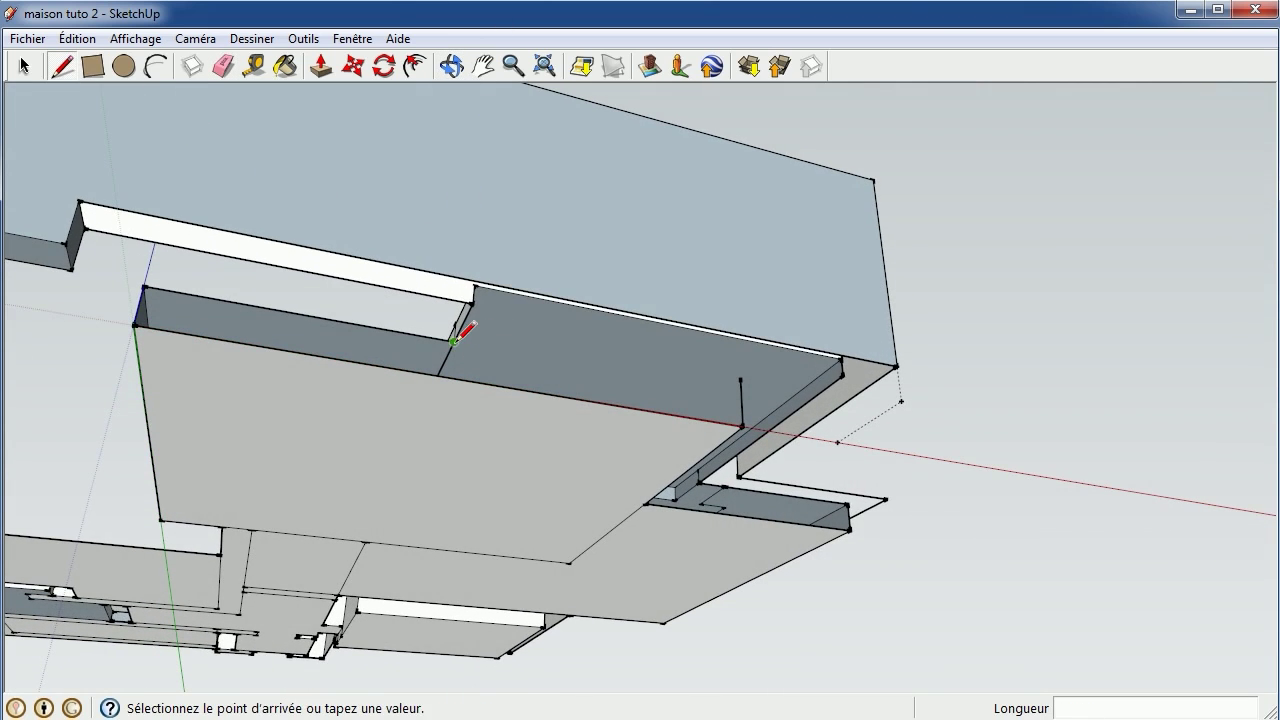
left_click(741, 390)
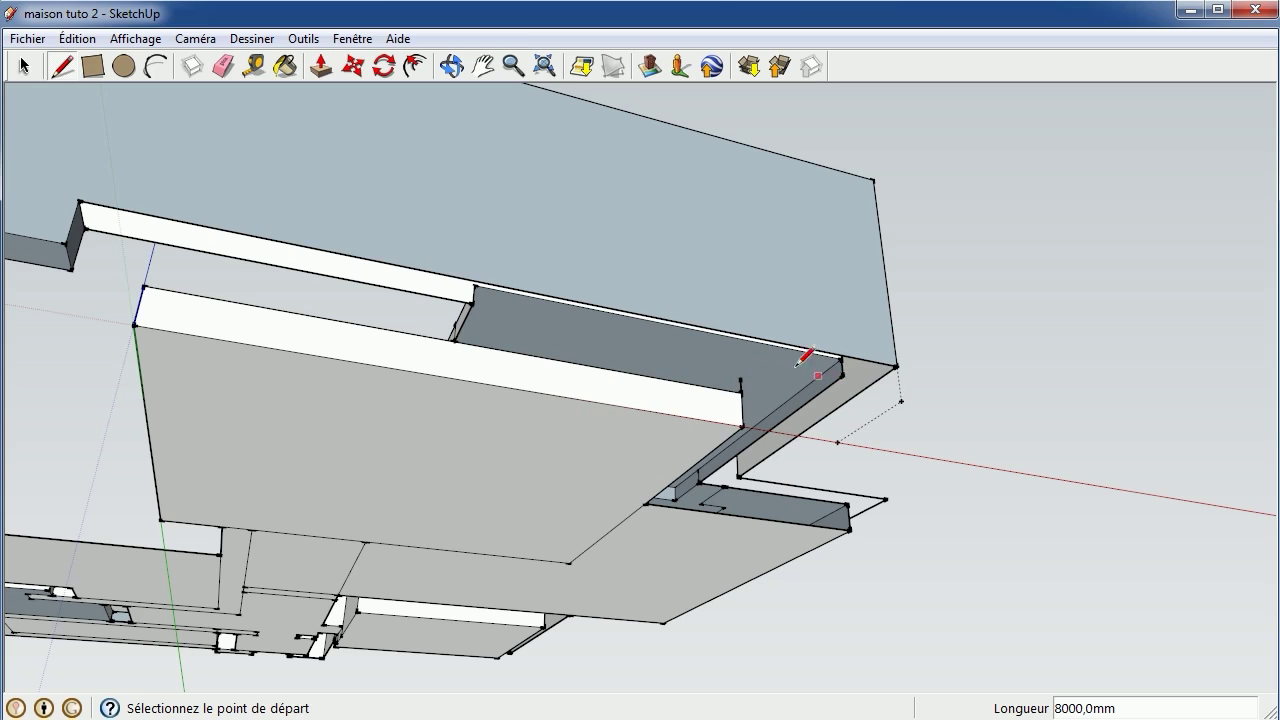
left_click(842, 375)
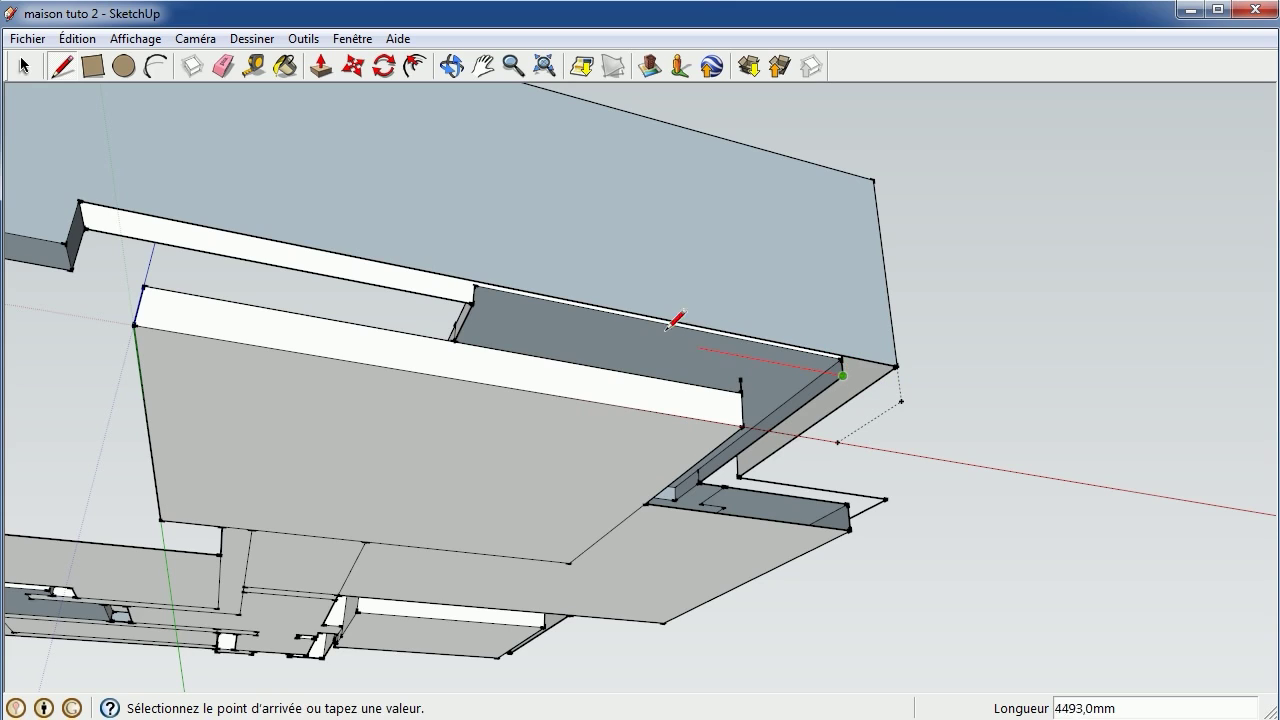
left_click(474, 295)
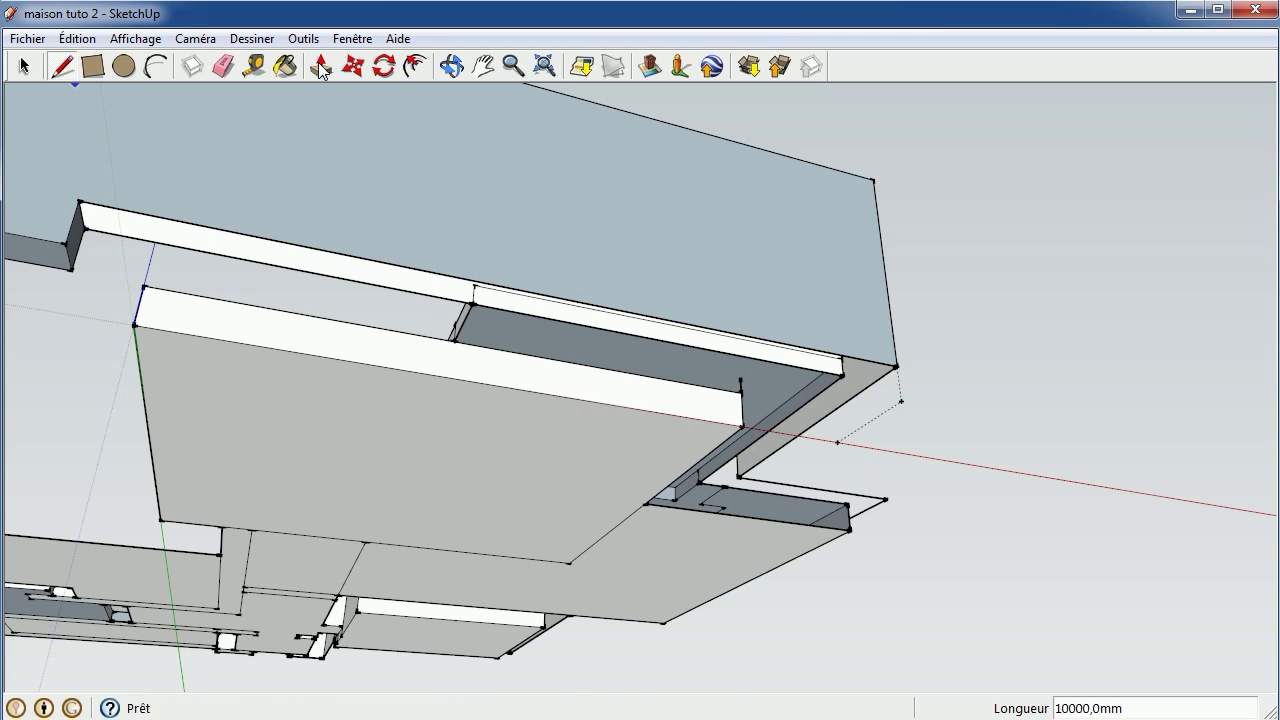
left_click(451, 66)
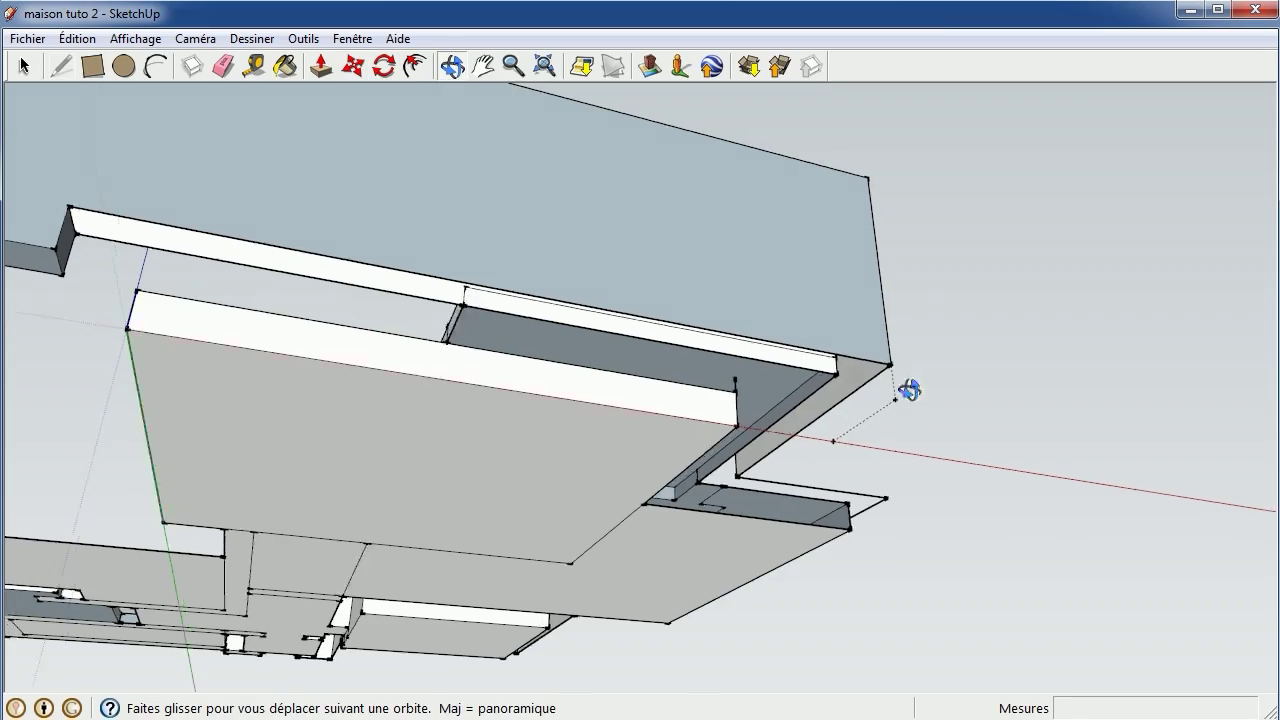
Close the terrace outline with a 1000 mm line to form a solid face
mouse_move(906, 389)
left_mouse_down()
mouse_move(410, 366)
mouse_move(417, 240)
left_mouse_up()
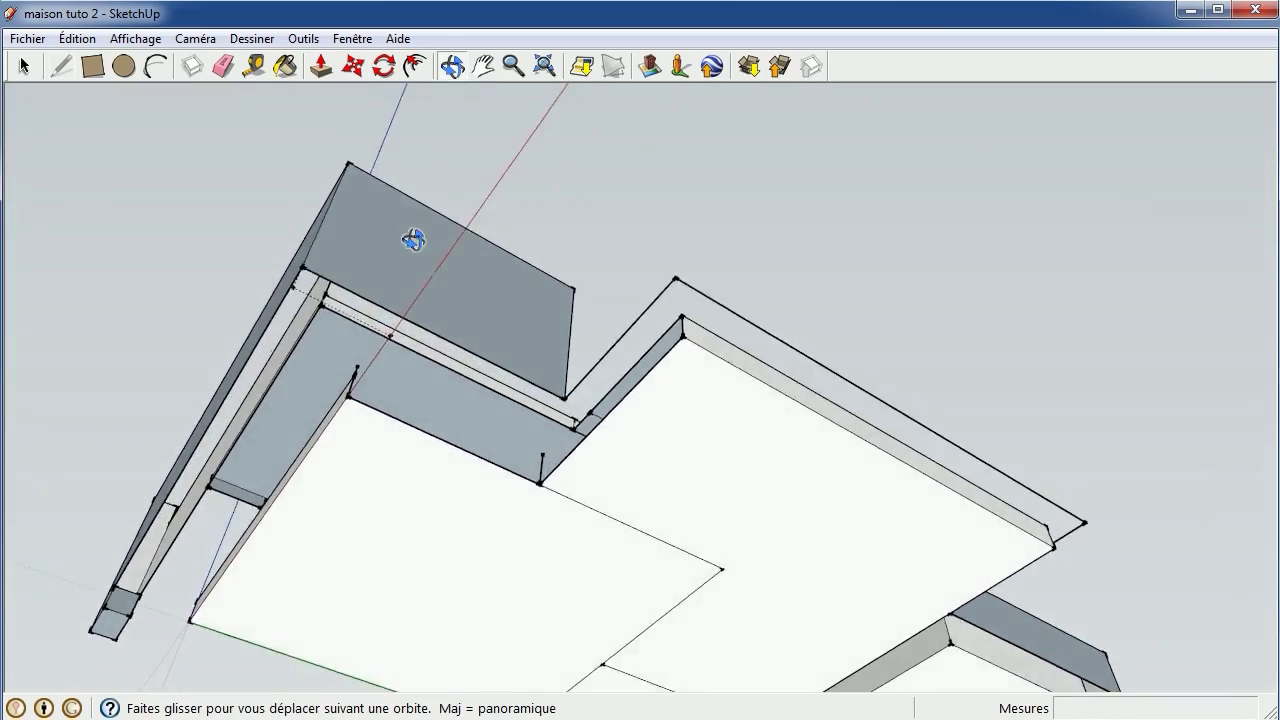
mouse_move(1000, 471)
left_mouse_down()
mouse_move(595, 410)
mouse_move(594, 423)
mouse_move(829, 374)
mouse_move(731, 511)
mouse_move(766, 511)
mouse_move(314, 134)
left_mouse_up()
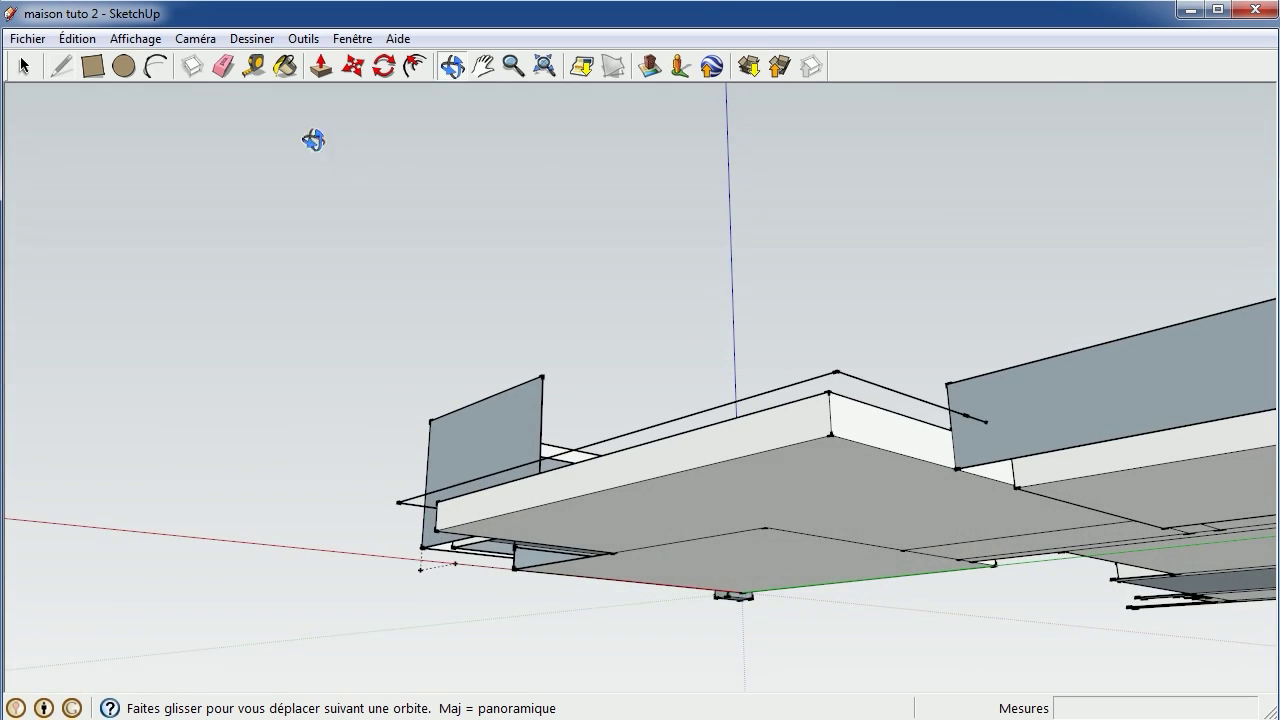
left_click(61, 65)
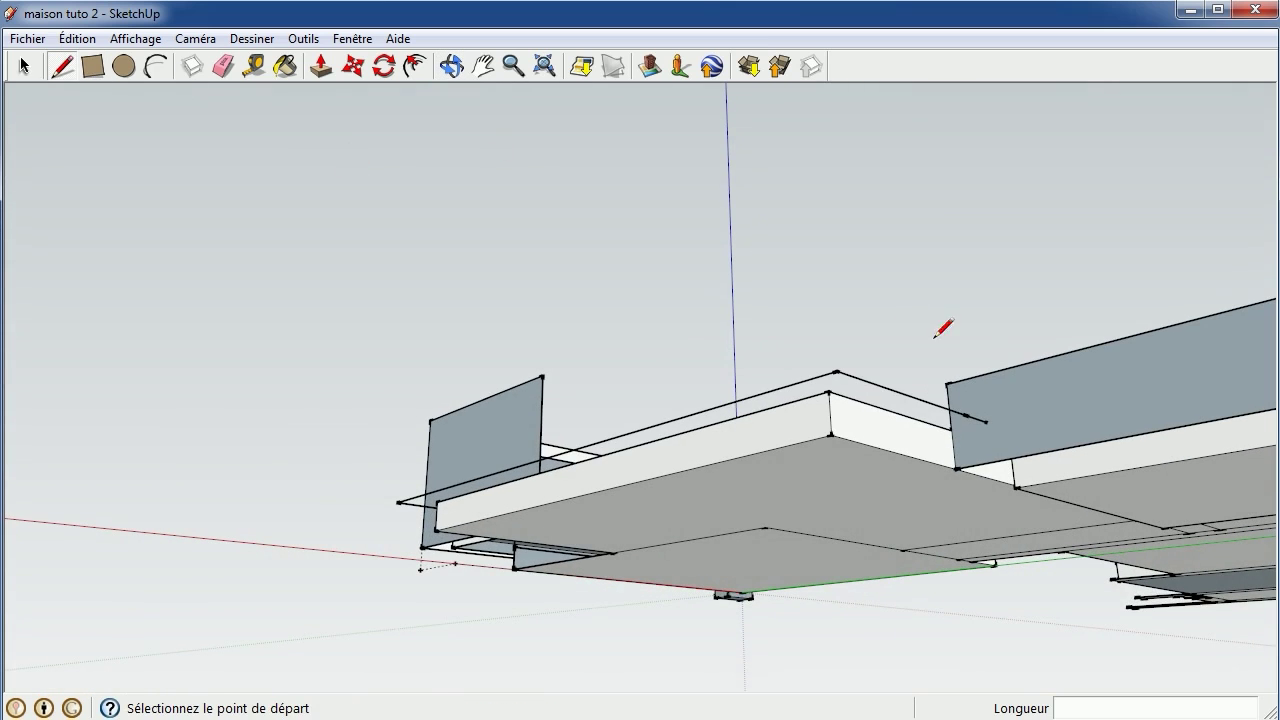
left_click(986, 421)
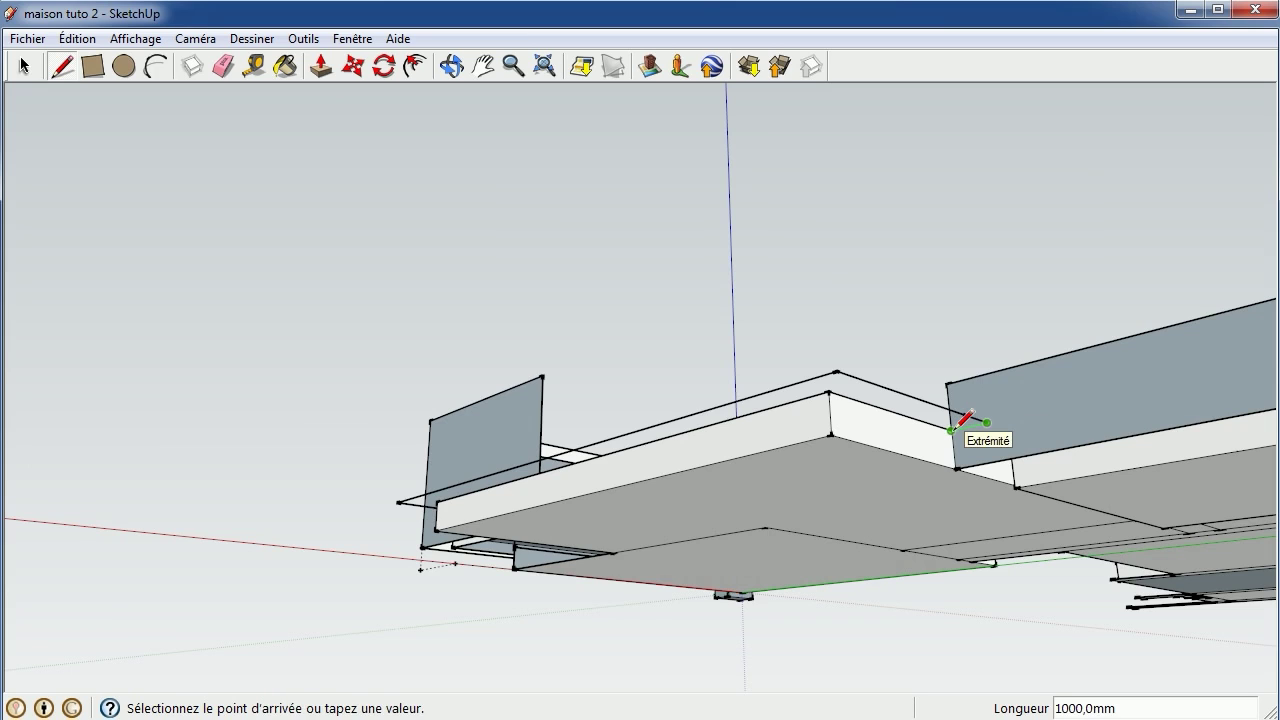
left_click(955, 428)
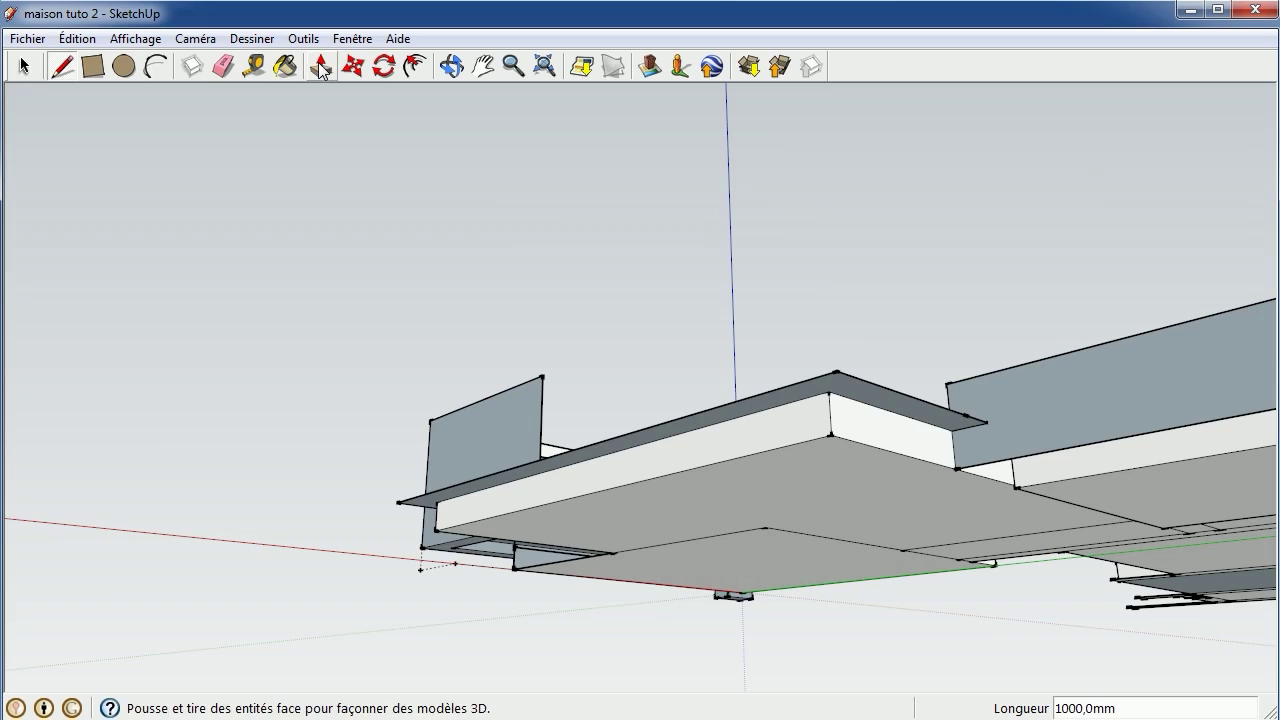
left_click(451, 66)
mouse_move(501, 290)
left_mouse_down()
mouse_move(723, 491)
mouse_move(920, 369)
mouse_move(320, 480)
mouse_move(477, 358)
mouse_move(420, 460)
mouse_move(425, 349)
mouse_move(529, 371)
mouse_move(574, 411)
mouse_move(574, 446)
mouse_move(529, 357)
mouse_move(494, 357)
mouse_move(320, 466)
mouse_move(320, 417)
mouse_move(363, 409)
left_mouse_up()
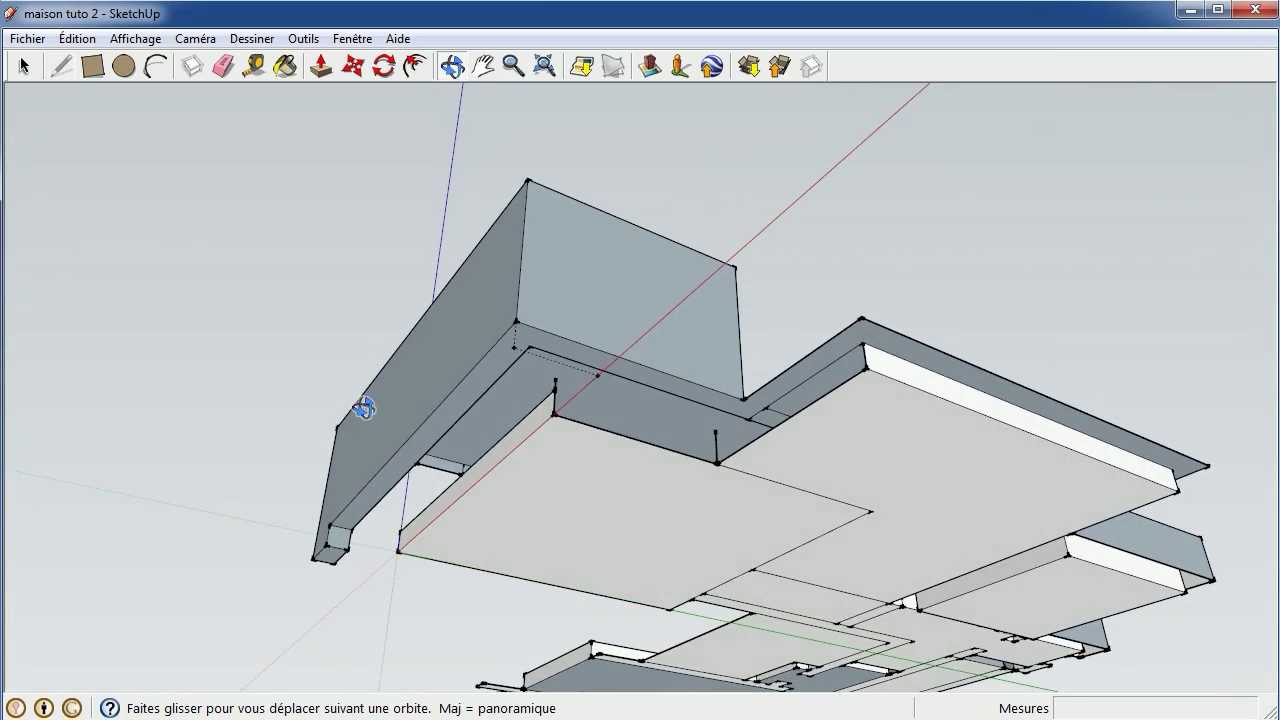
Draw two edges between the lower slab's corner endpoints to fill its missing side faces
left_click(62, 66)
scroll(715, 362, "up", 2)
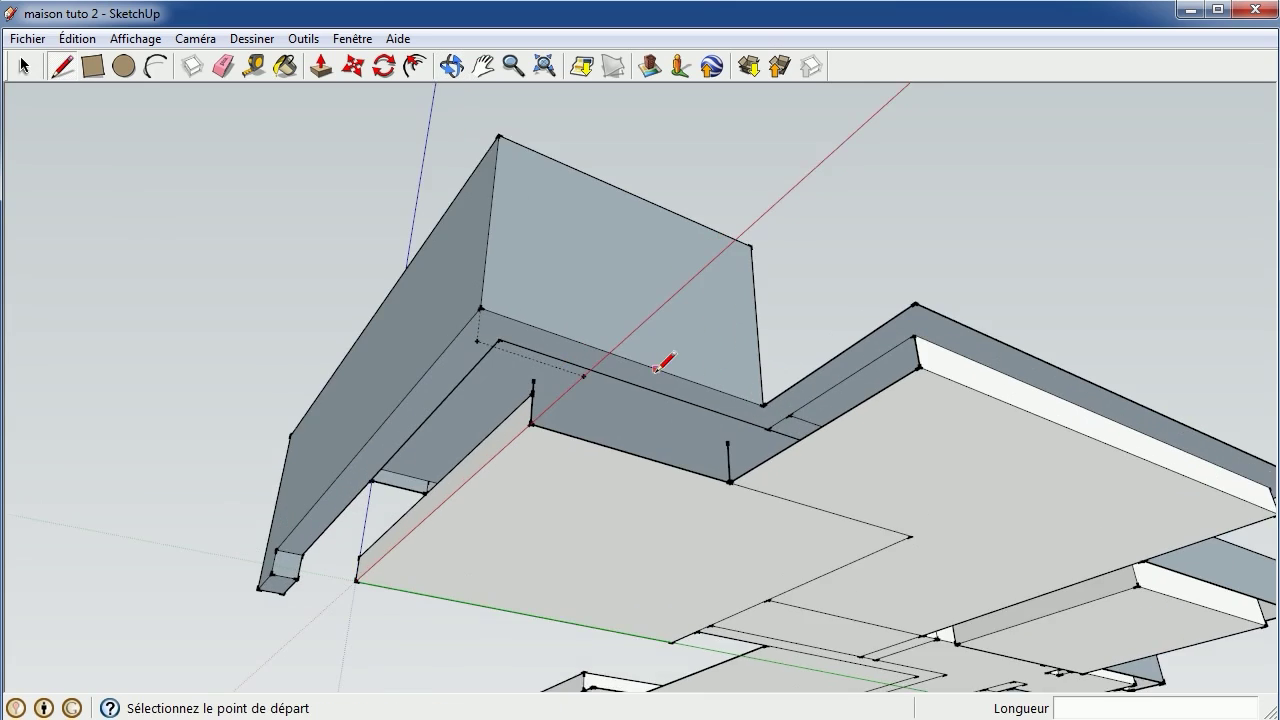
scroll(600, 392, "up", 2)
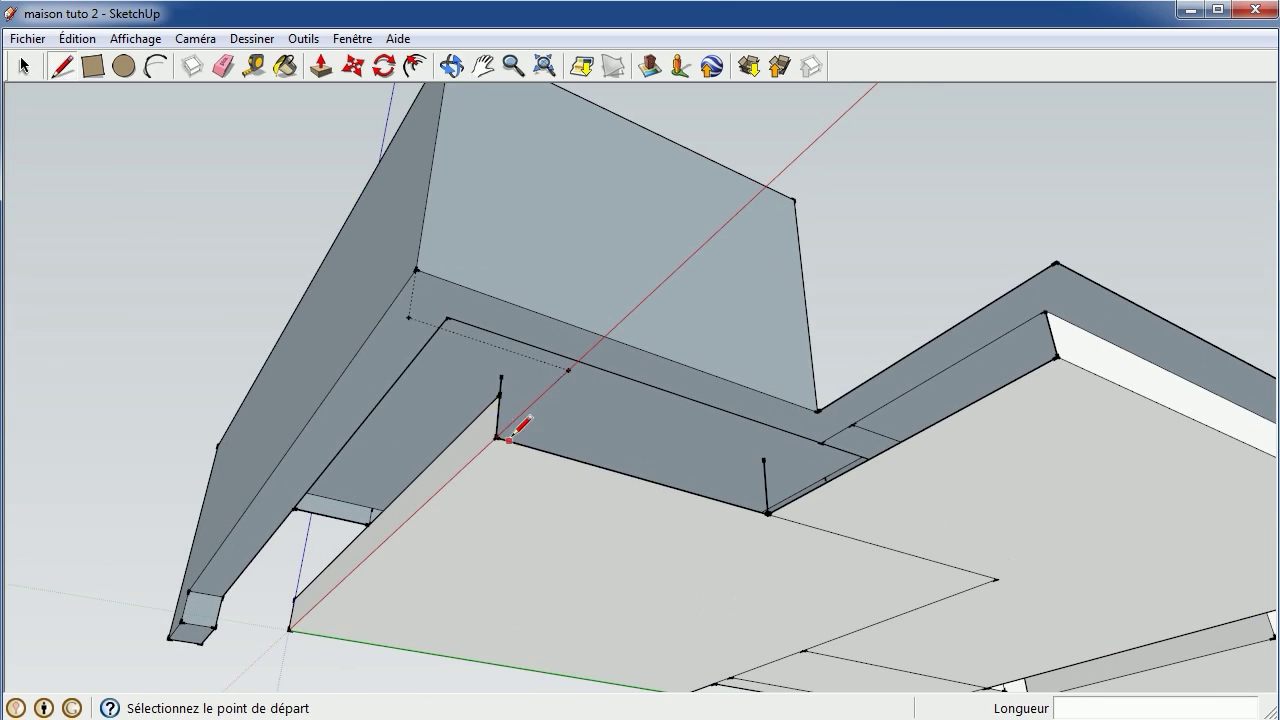
left_click(499, 395)
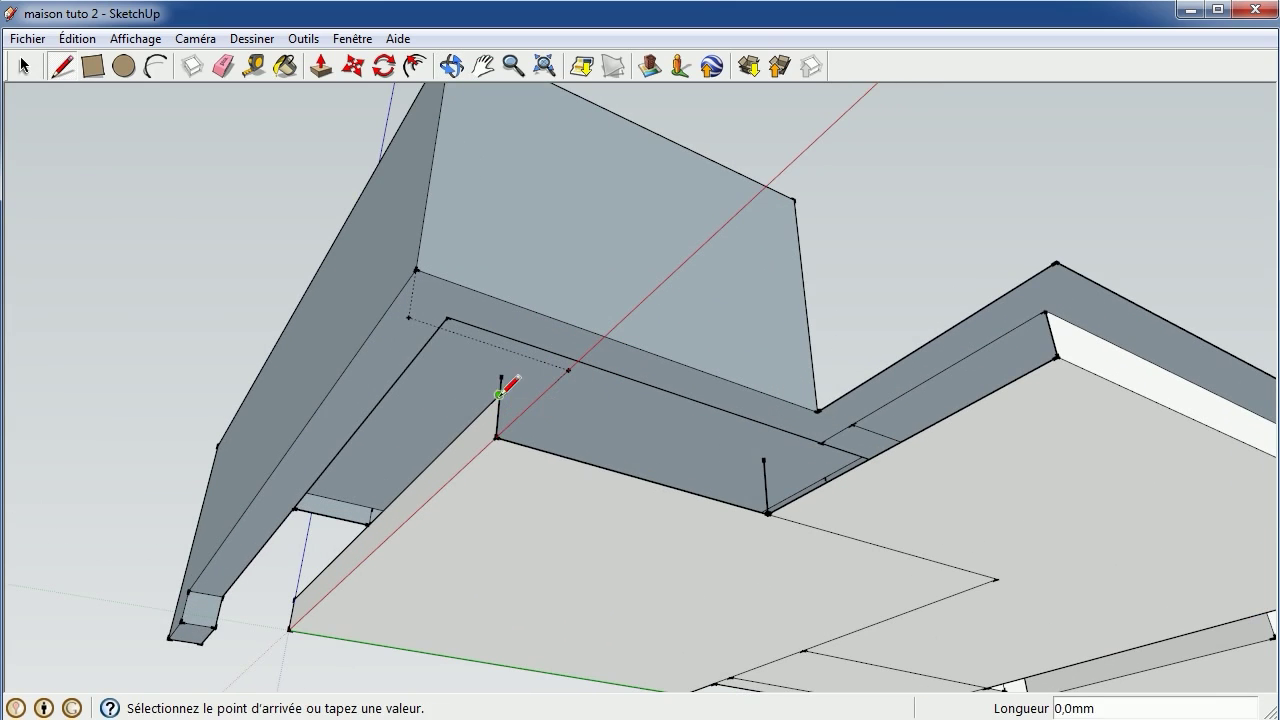
left_click(765, 475)
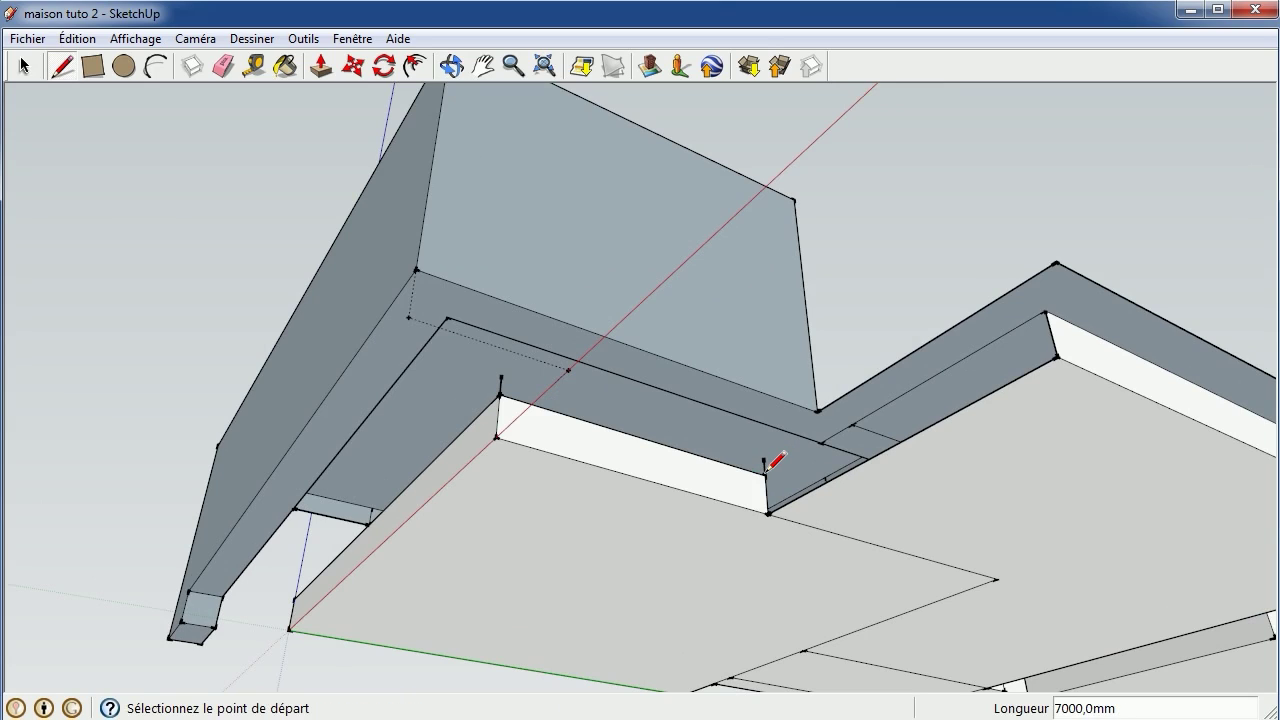
left_click(765, 475)
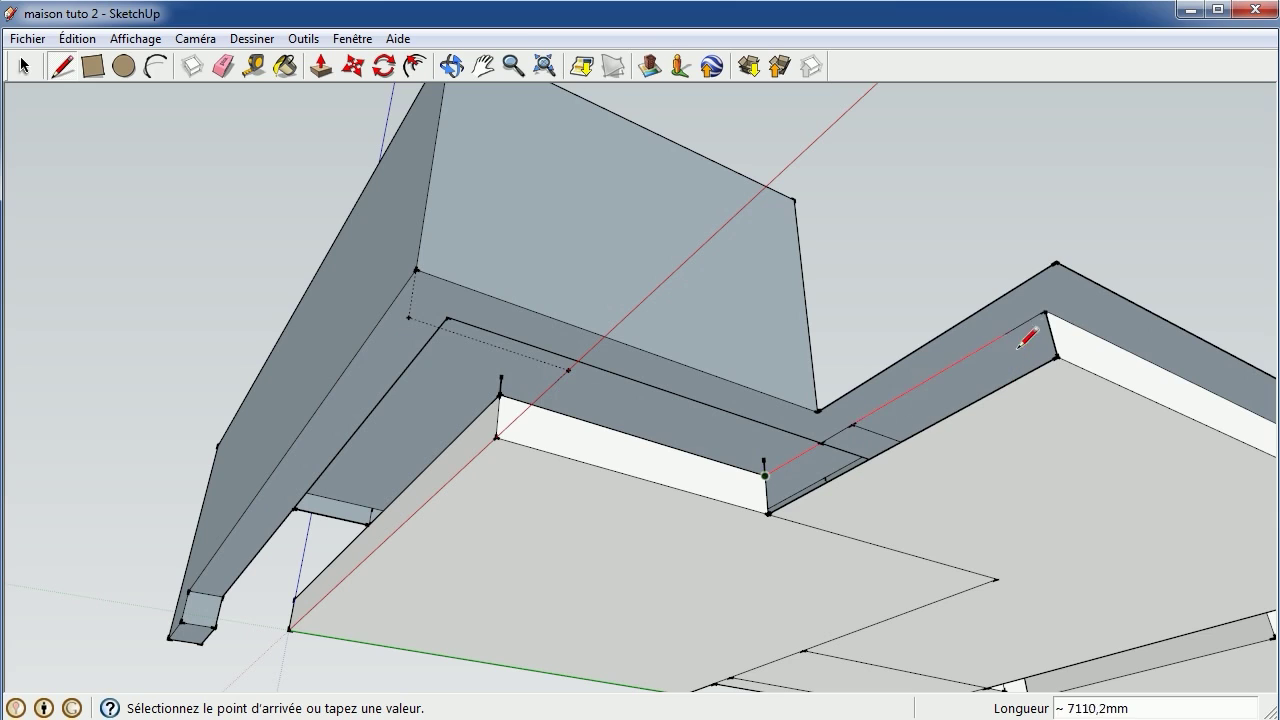
left_click(1047, 313)
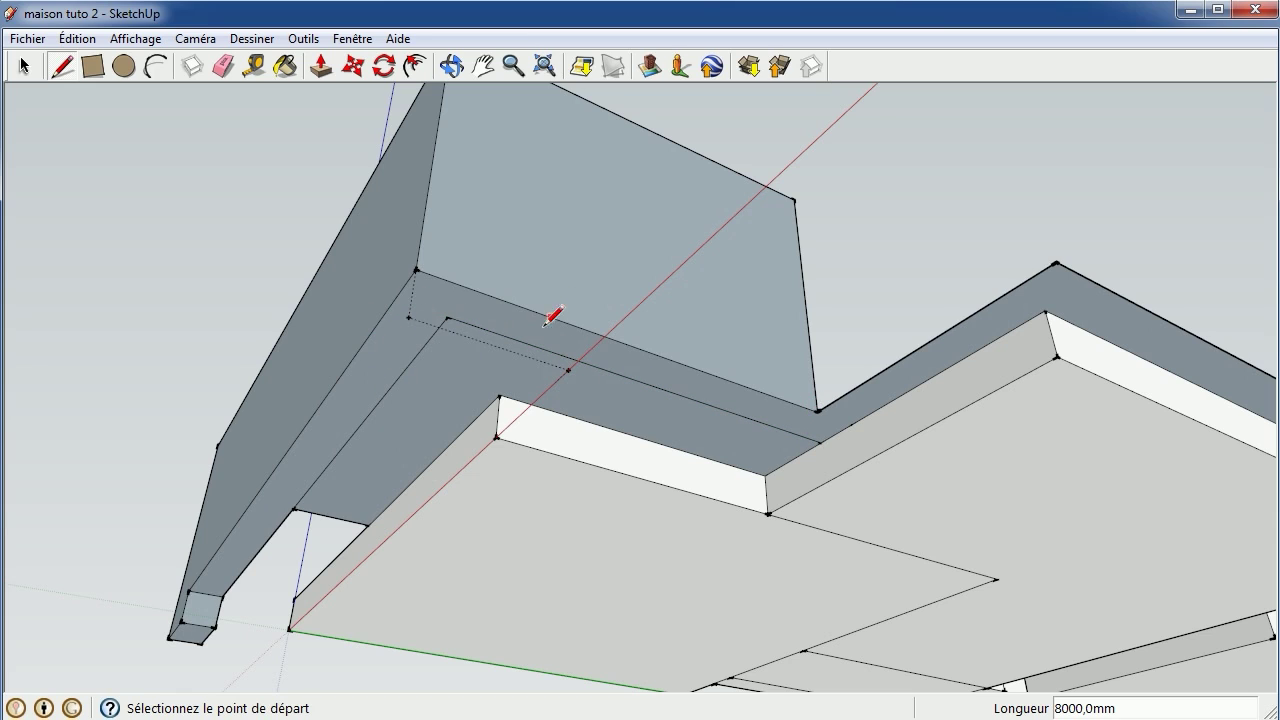
Orbit from beneath the model to a view looking down on the raised slab and walls
left_click(453, 75)
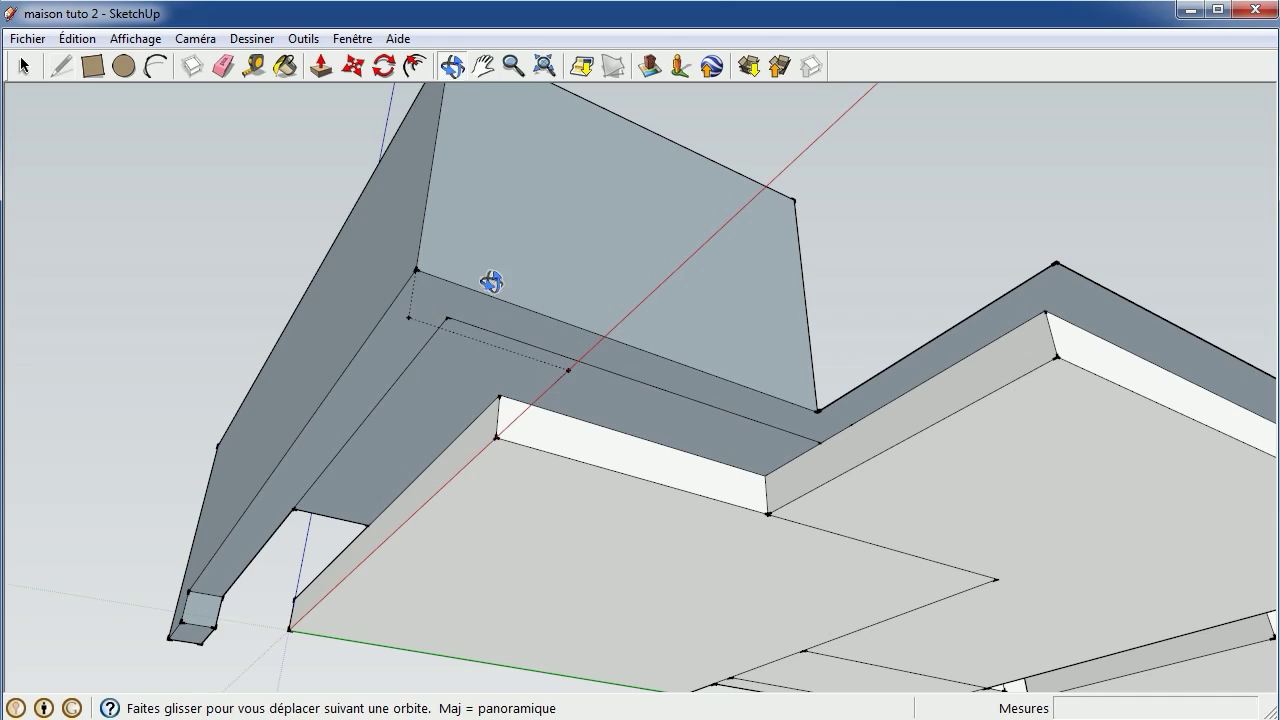
mouse_move(491, 283)
left_mouse_down()
mouse_move(514, 194)
mouse_move(581, 97)
mouse_move(543, 249)
mouse_move(543, 220)
mouse_move(440, 210)
left_mouse_up()
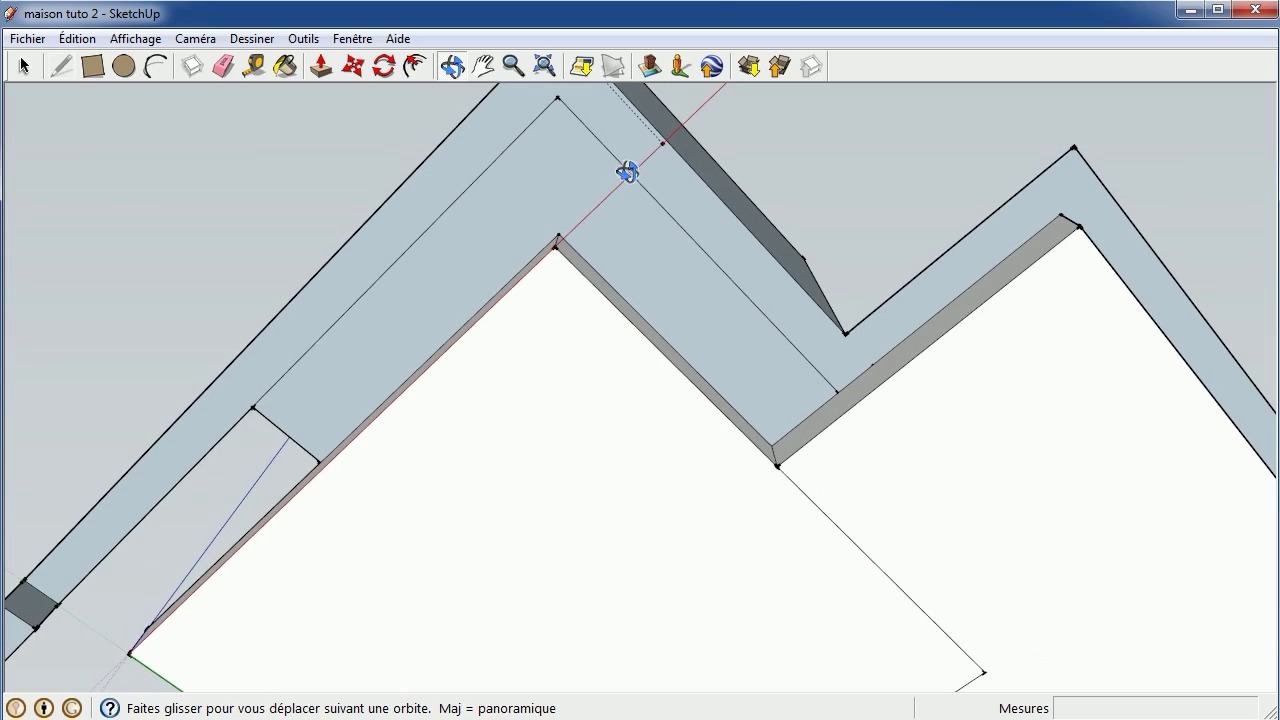
mouse_move(578, 202)
left_mouse_down()
mouse_move(570, 323)
mouse_move(611, 500)
mouse_move(591, 417)
mouse_move(600, 459)
mouse_move(449, 434)
mouse_move(511, 351)
left_mouse_up()
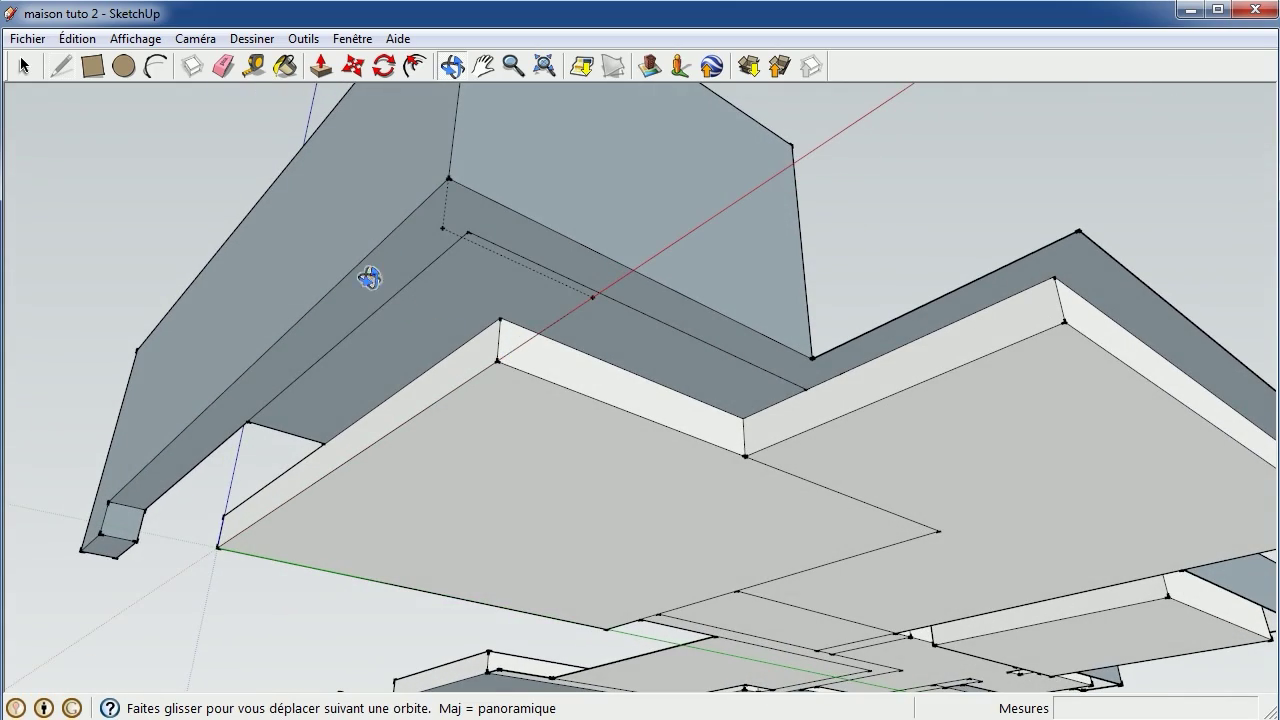
mouse_move(523, 301)
left_mouse_down()
mouse_move(711, 457)
mouse_move(771, 551)
mouse_move(491, 506)
mouse_move(876, 416)
mouse_move(737, 460)
mouse_move(797, 454)
mouse_move(883, 537)
mouse_move(877, 562)
left_mouse_up()
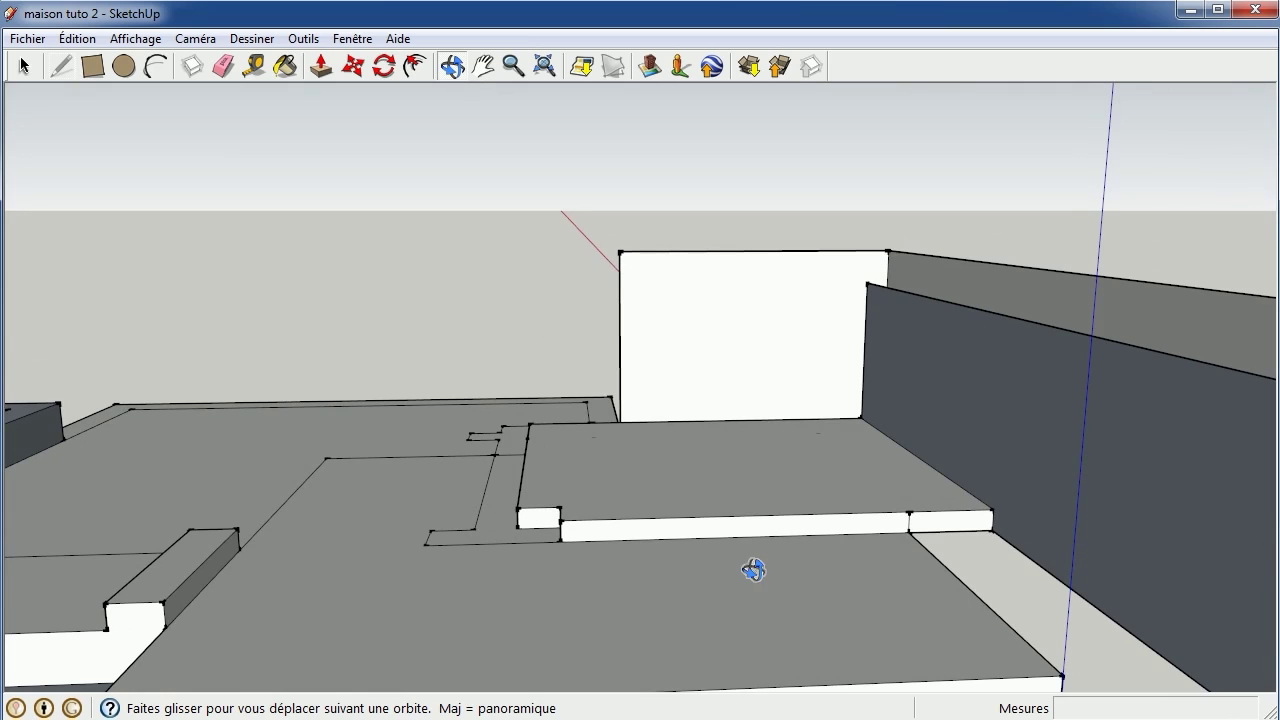
mouse_move(751, 571)
left_mouse_down()
mouse_move(771, 537)
mouse_move(877, 537)
mouse_move(900, 566)
left_mouse_up()
mouse_move(515, 528)
left_mouse_down()
mouse_move(529, 577)
mouse_move(600, 631)
left_mouse_up()
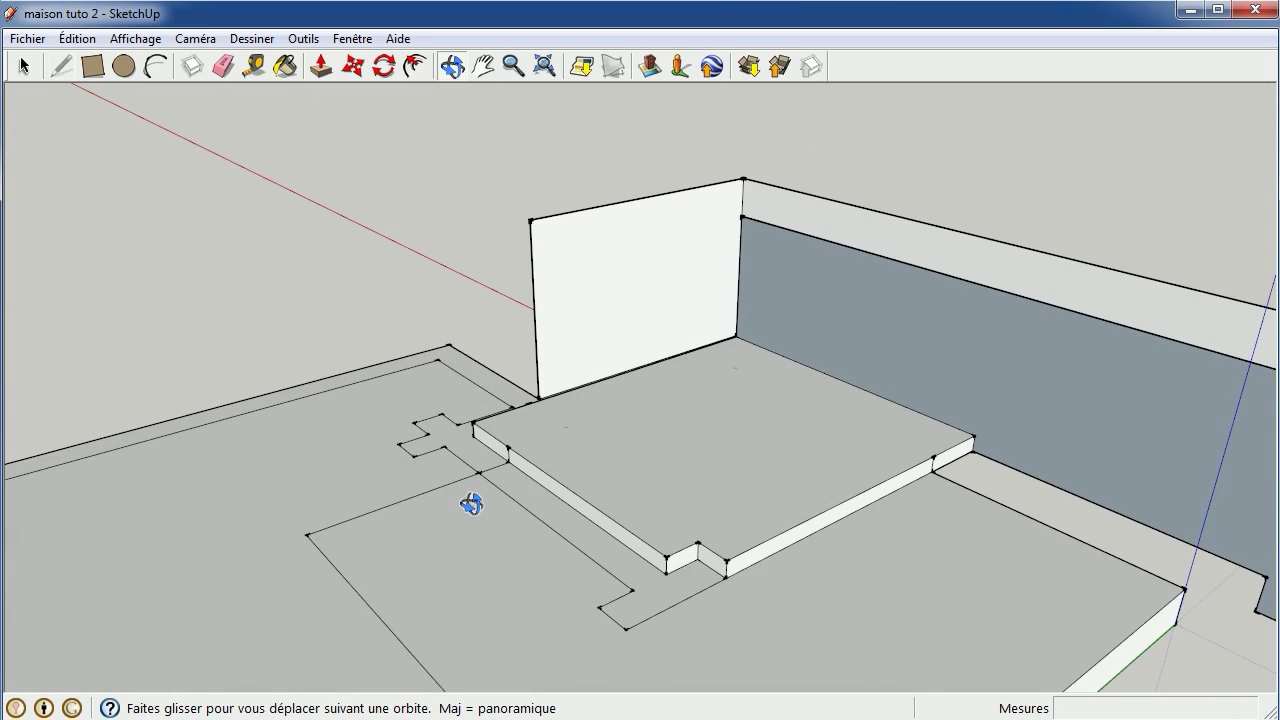
mouse_move(480, 511)
left_mouse_down()
mouse_move(391, 523)
mouse_move(357, 474)
left_mouse_up()
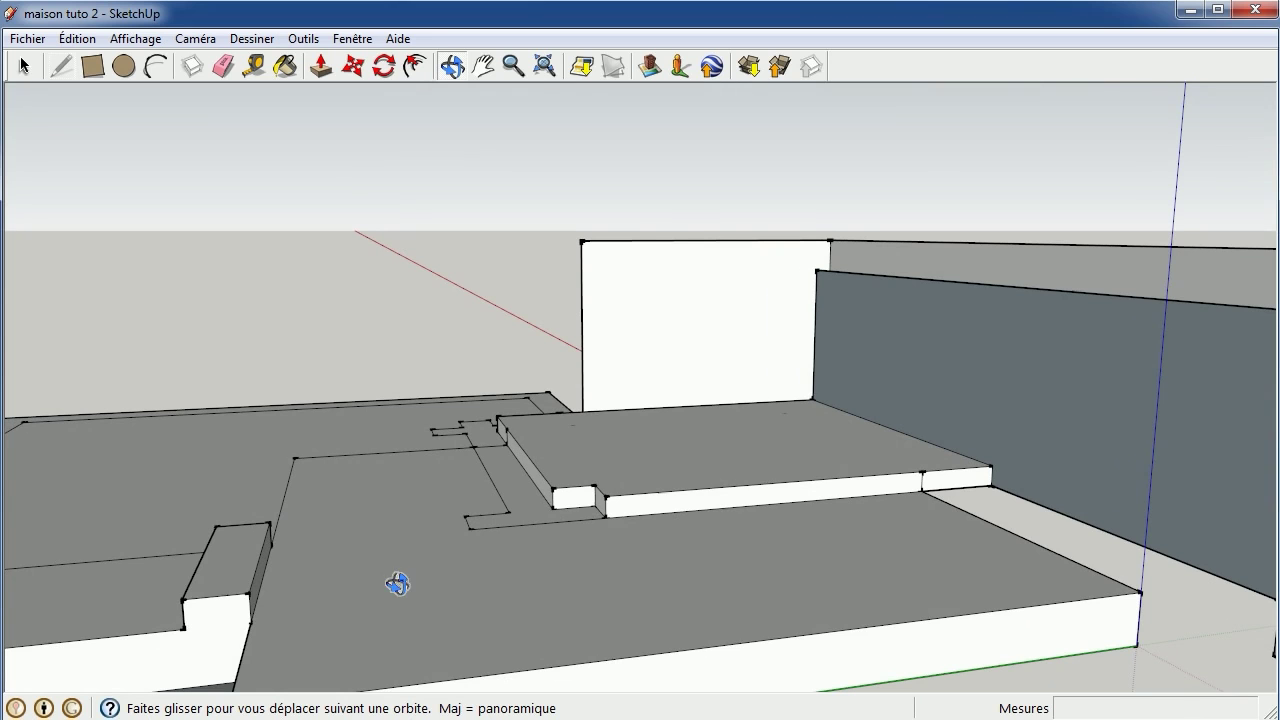
mouse_move(700, 571)
left_mouse_down()
mouse_move(549, 646)
mouse_move(607, 506)
mouse_move(657, 551)
mouse_move(643, 583)
mouse_move(600, 594)
mouse_move(729, 560)
mouse_move(851, 634)
mouse_move(974, 663)
left_mouse_up()
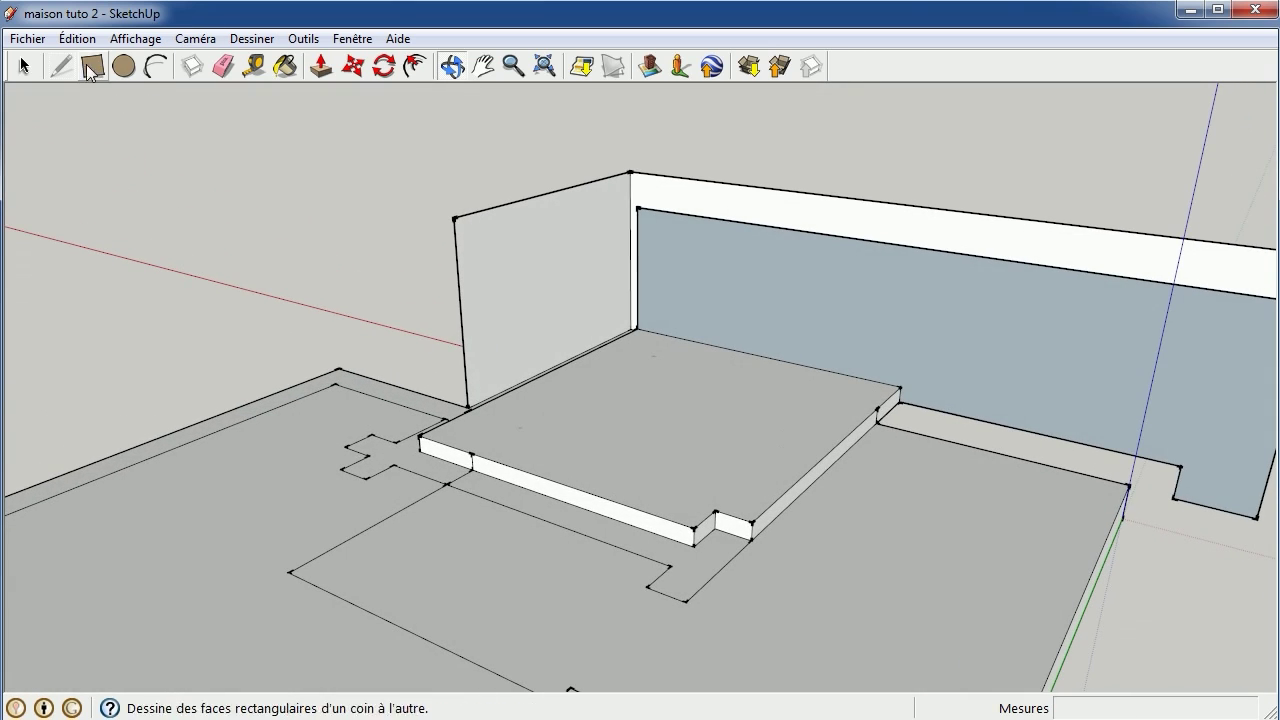
Draw a 7000 mm edge from the raised slab's corner along the back wall, then zoom out
left_click(61, 66)
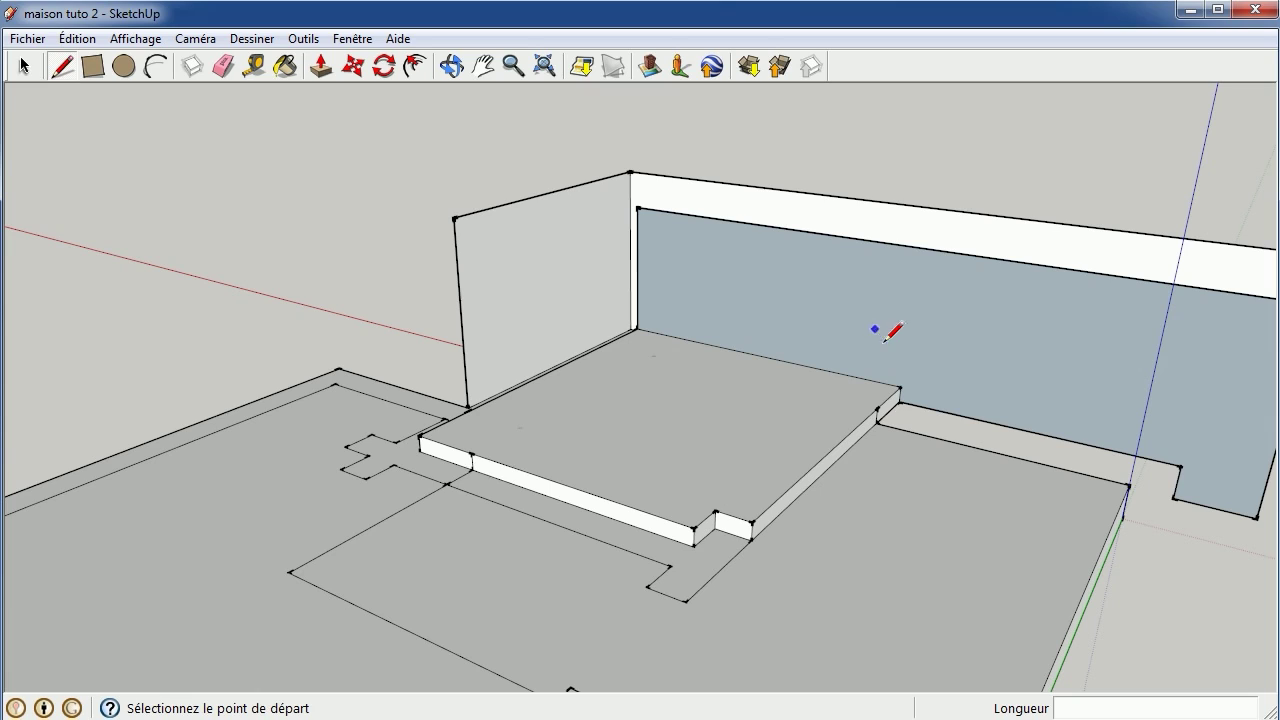
left_click(900, 387)
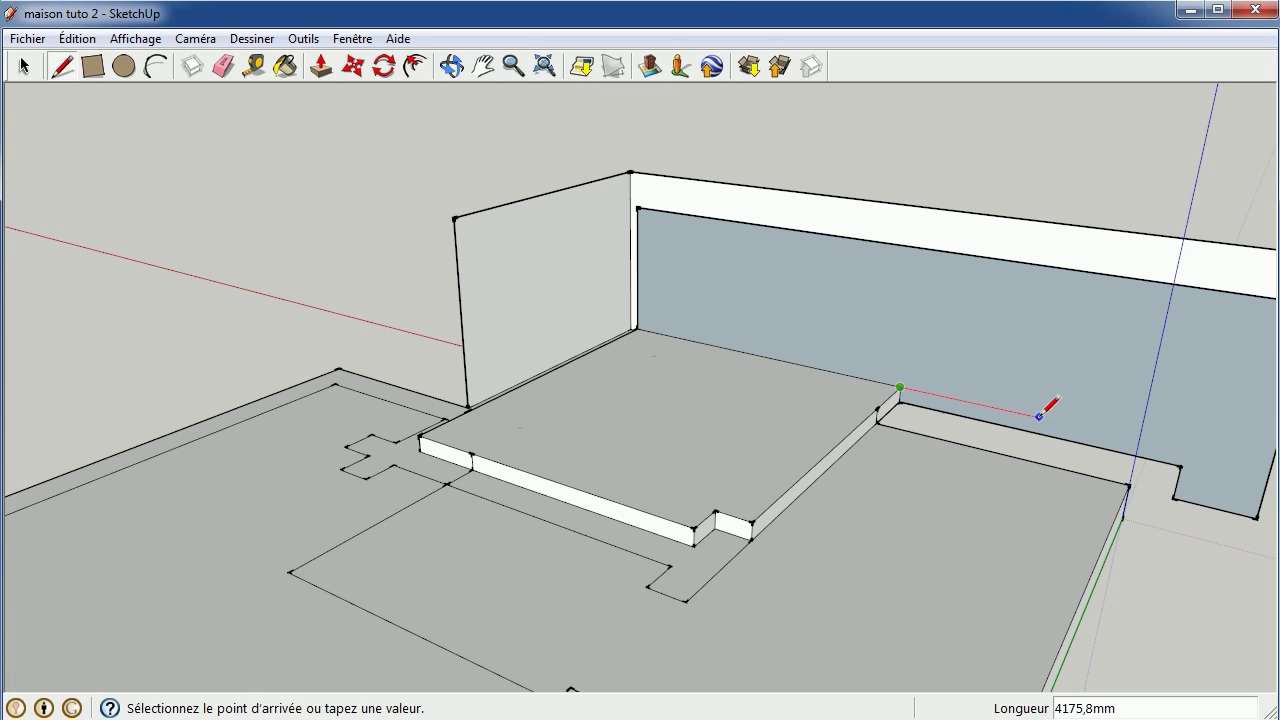
type("7000")
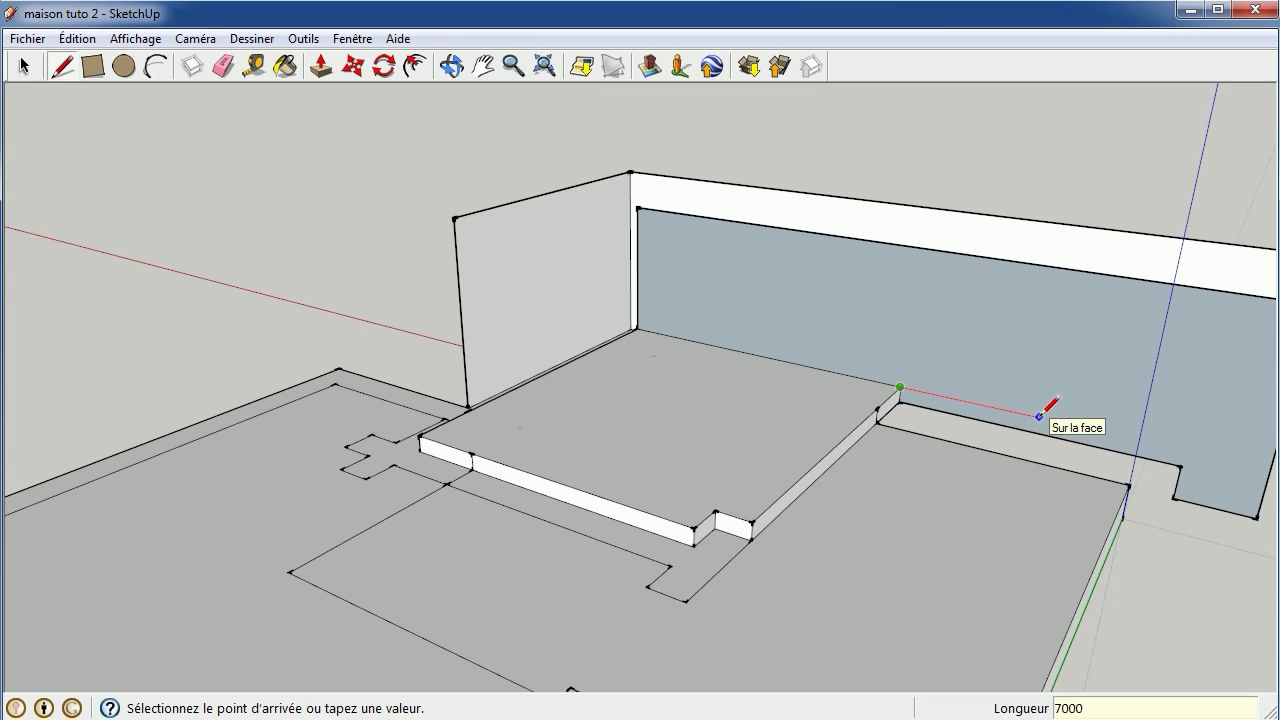
key("Return")
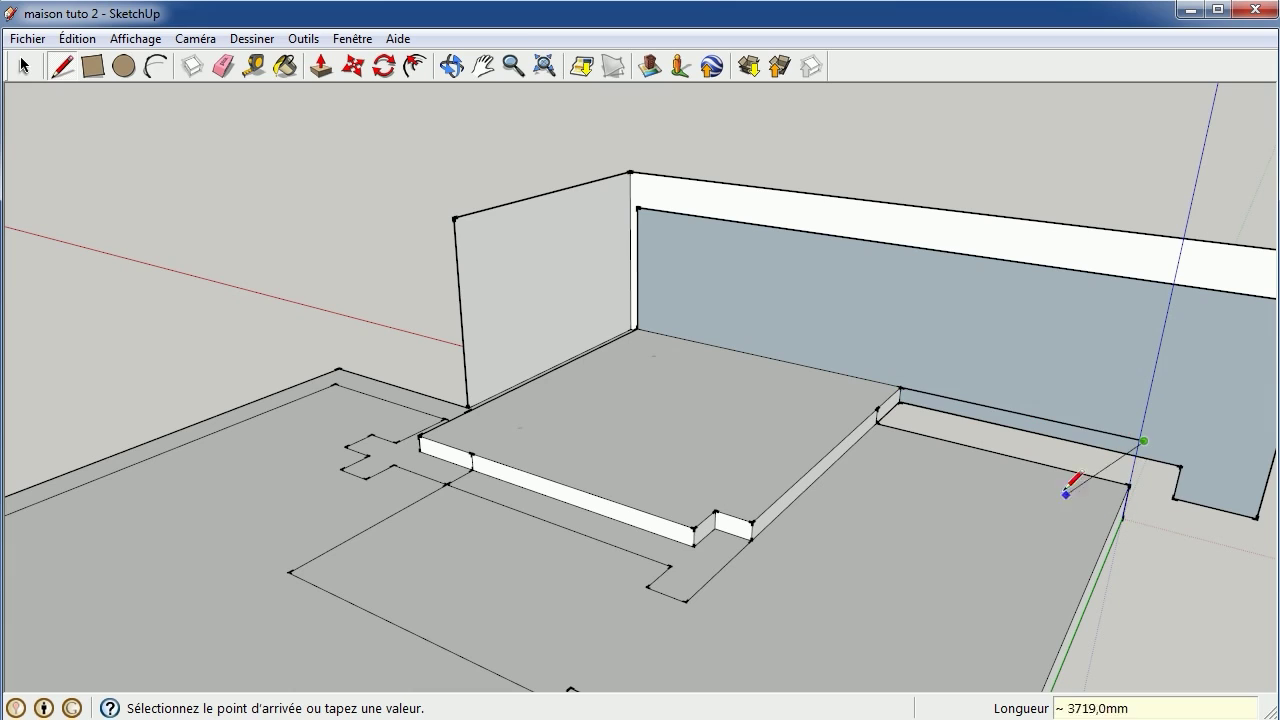
scroll(750, 345, "down", 2)
scroll(735, 345, "down", 1)
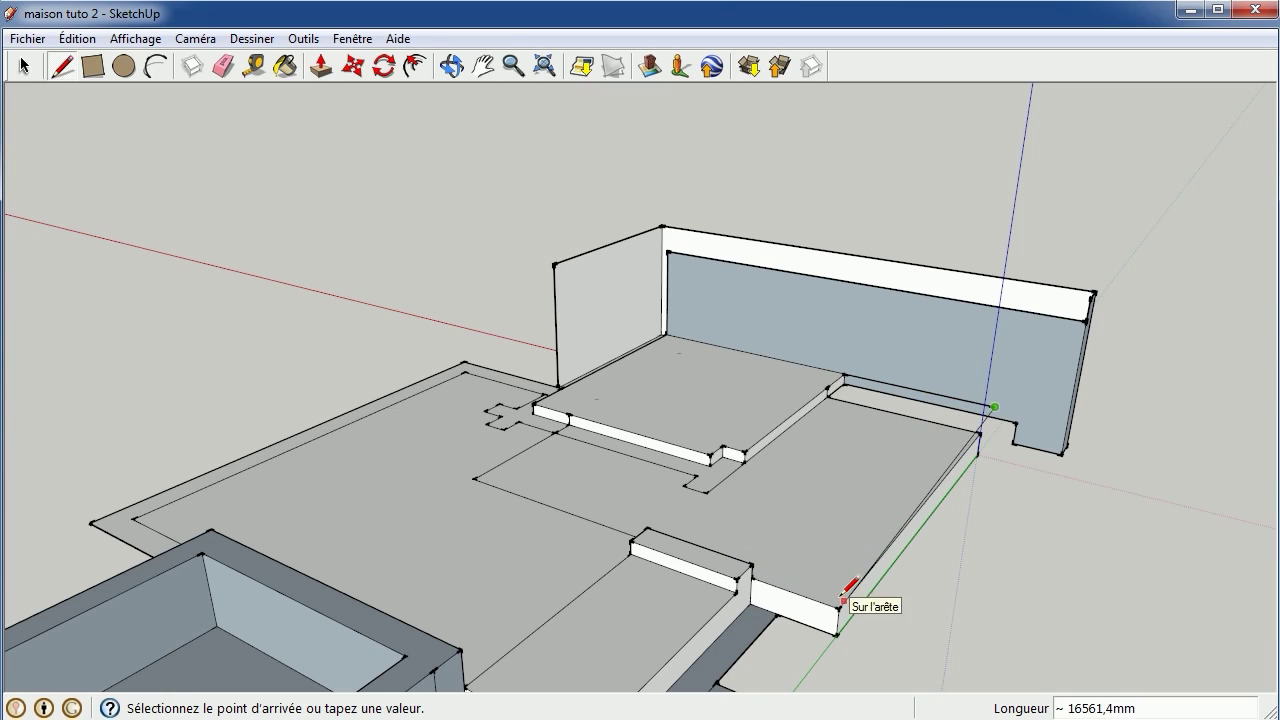
scroll(835, 595, "up", 2)
scroll(840, 588, "up", 3)
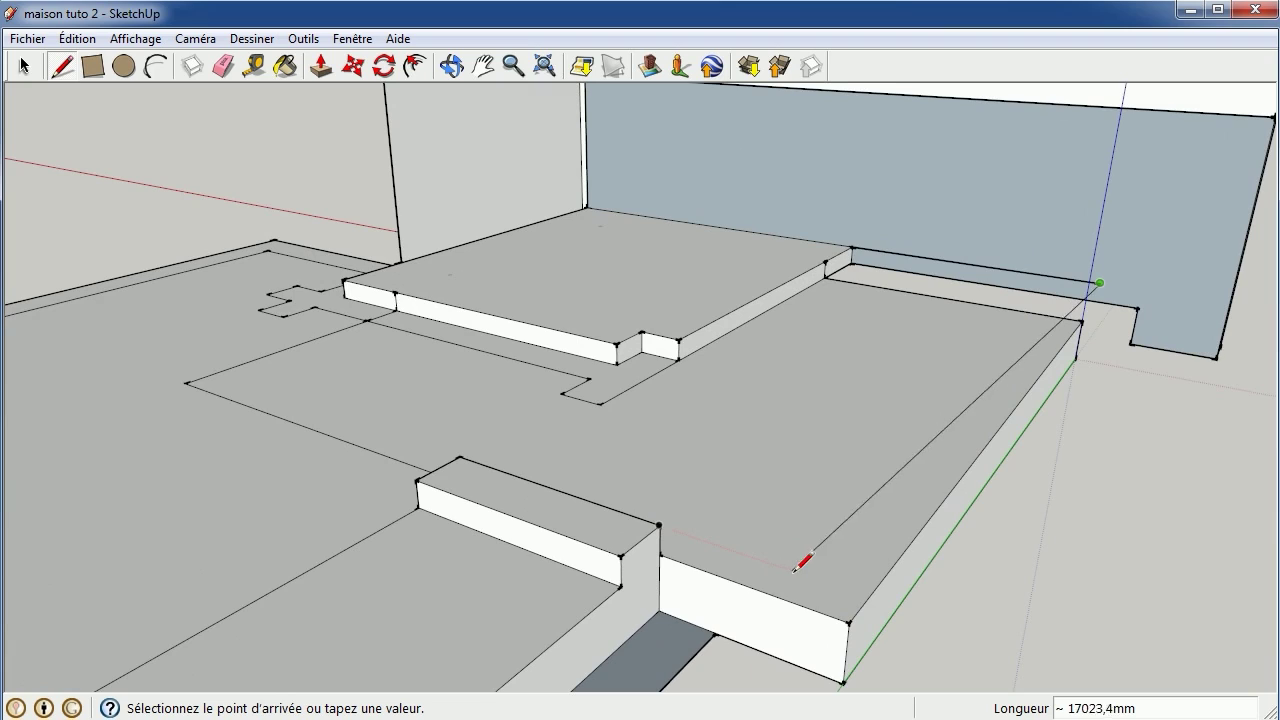
End the long edge at the front slab corner, then add 2000 and 1000 mm edges
left_click(851, 590)
type("2000")
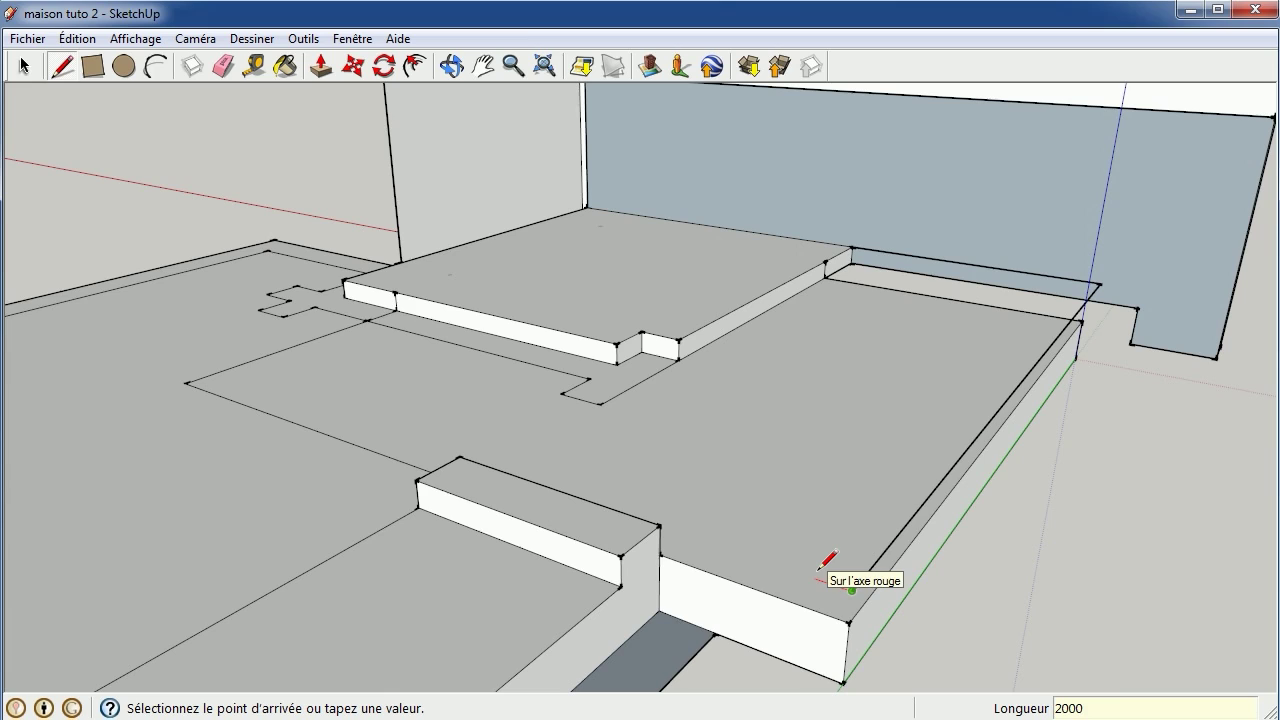
key("Return")
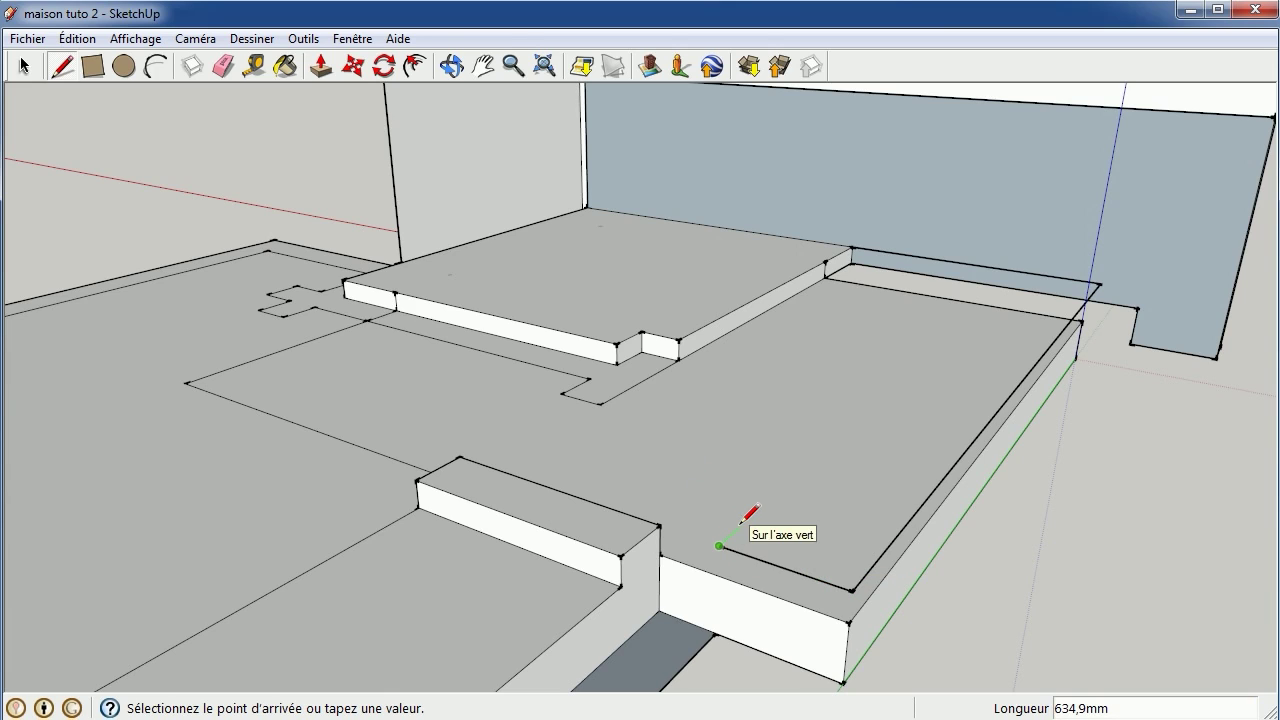
type("1000")
key("Return")
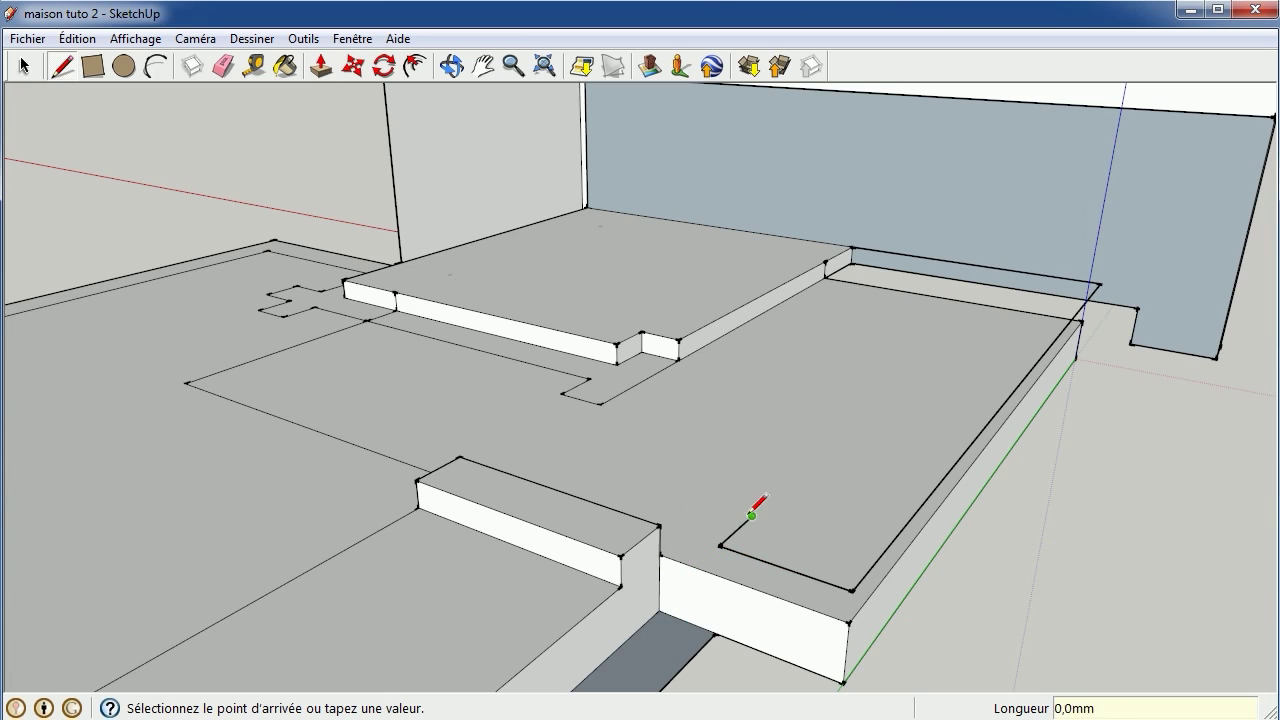
Sketch two more entrance-notch corners, then cancel the unfinished line
left_click(695, 497)
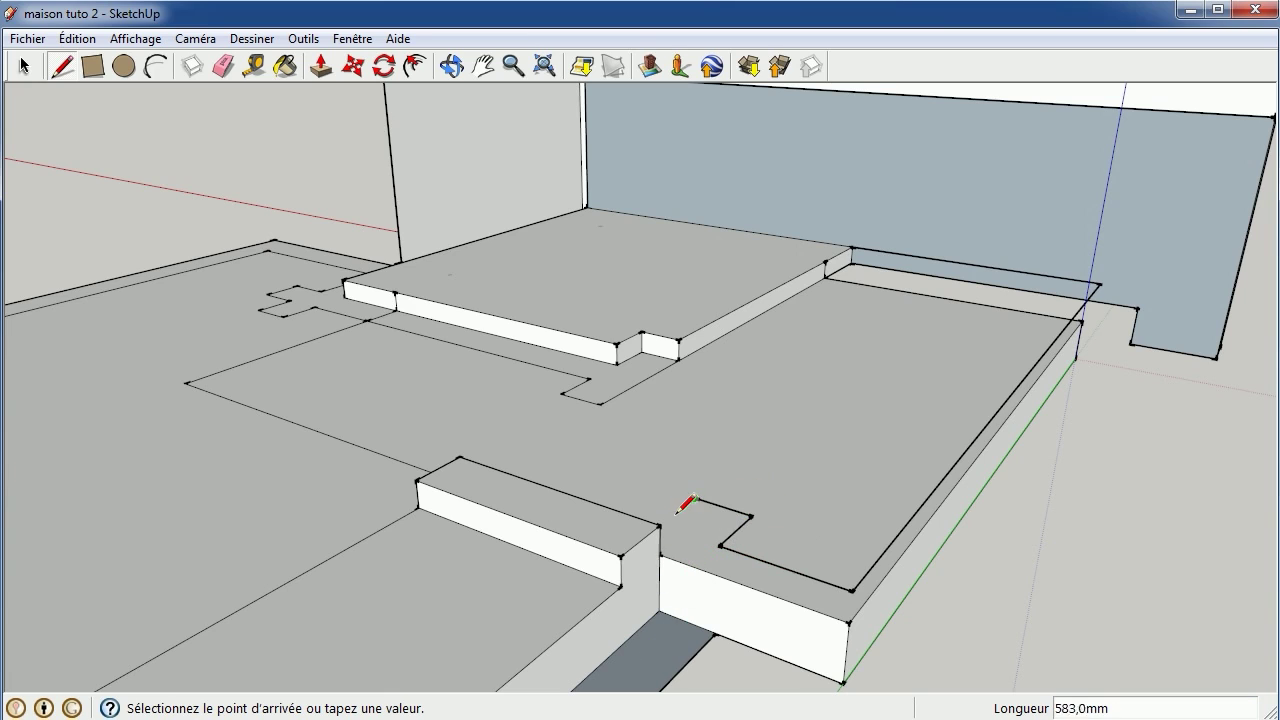
left_click(659, 525)
key("Escape")
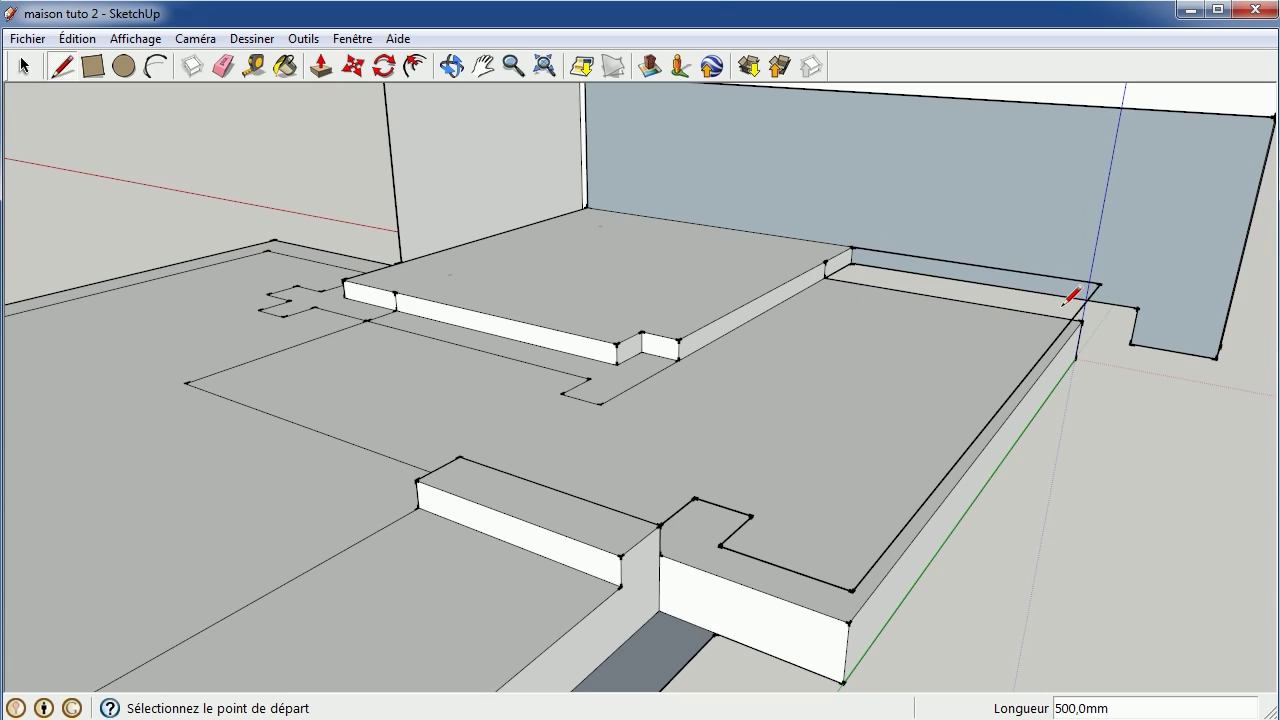
Undo the trial notch edges and redraw a 500 mm rise plus a 7000 mm wall edge
key("ctrl+z")
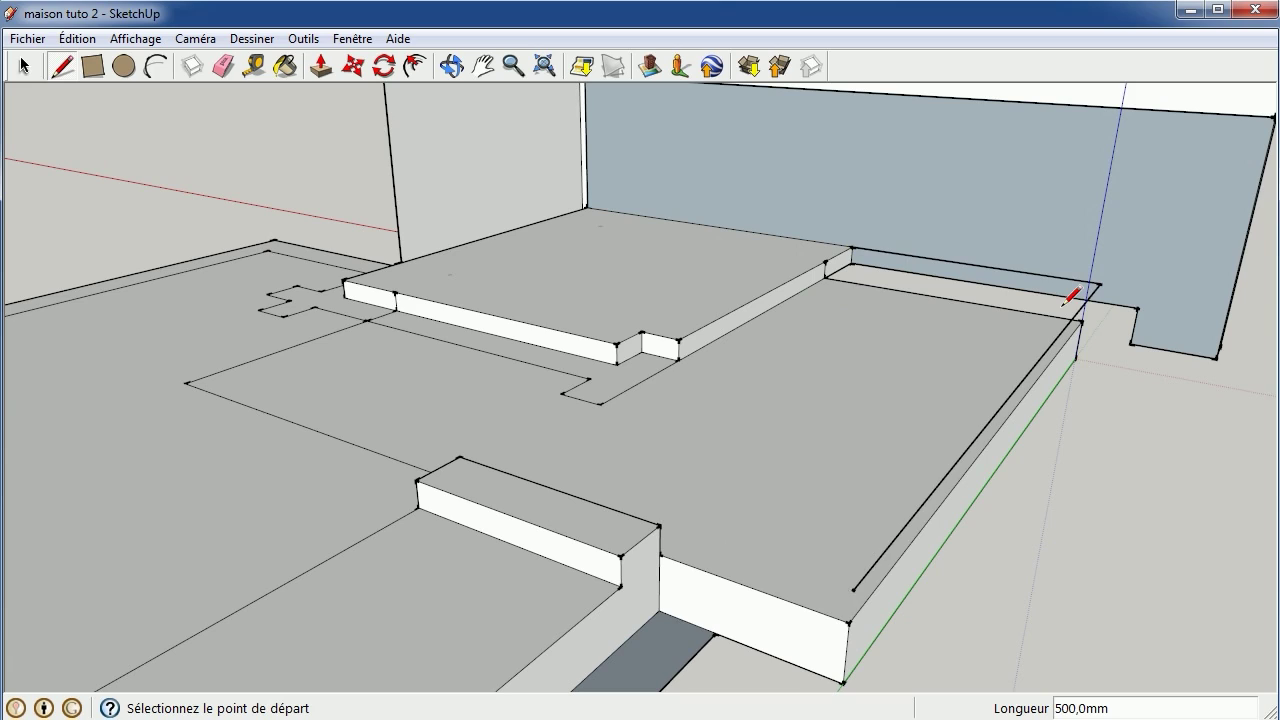
key("ctrl+z")
key("ctrl+z")
left_click(852, 246)
type("500")
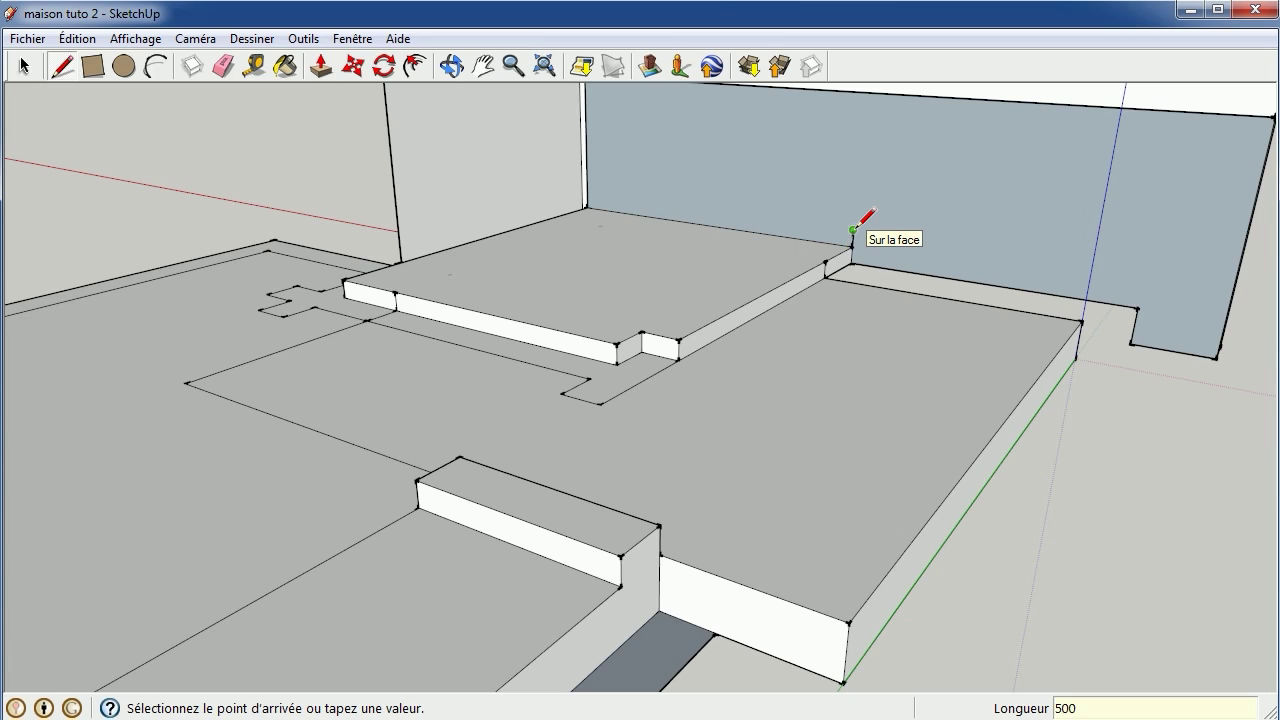
key("Return")
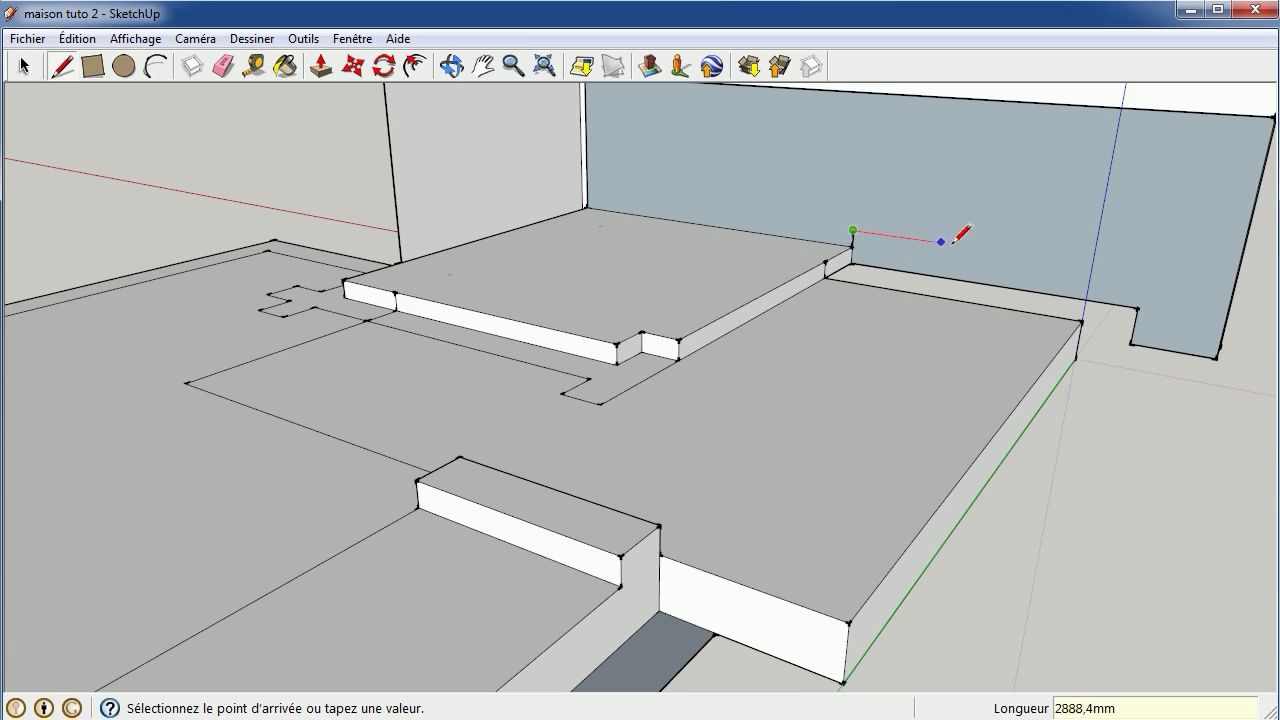
type("7000")
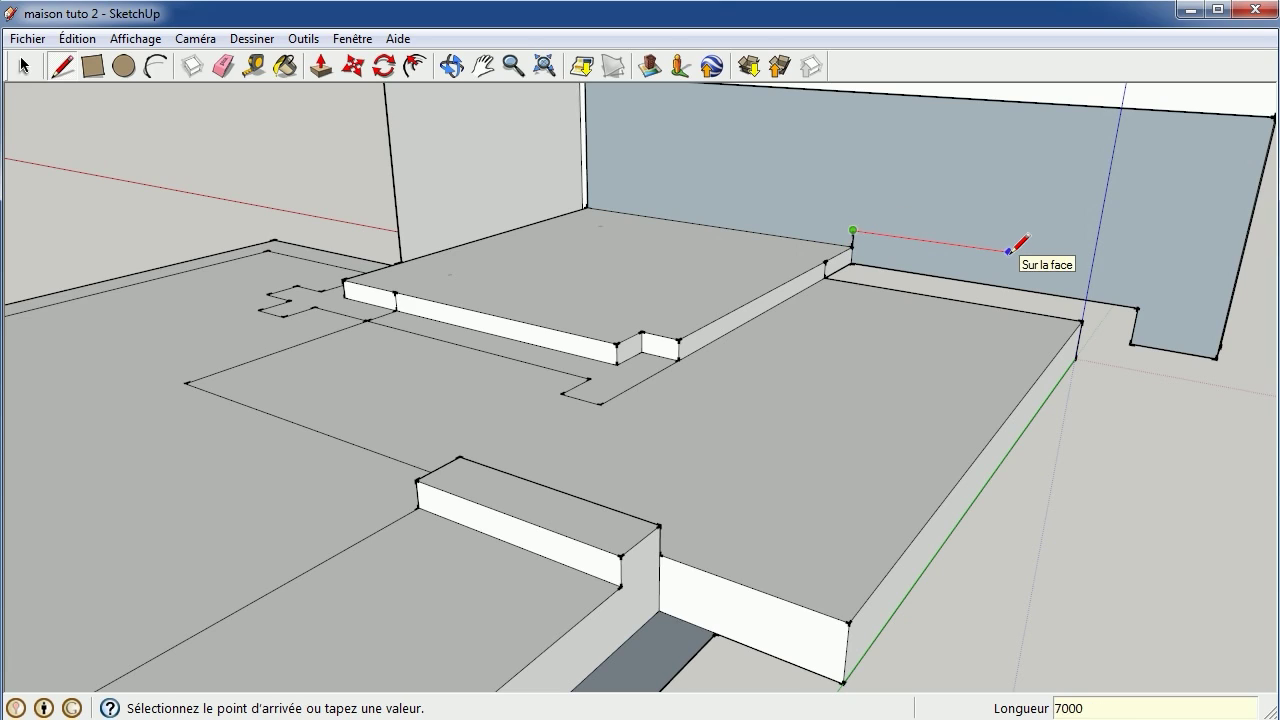
key("Return")
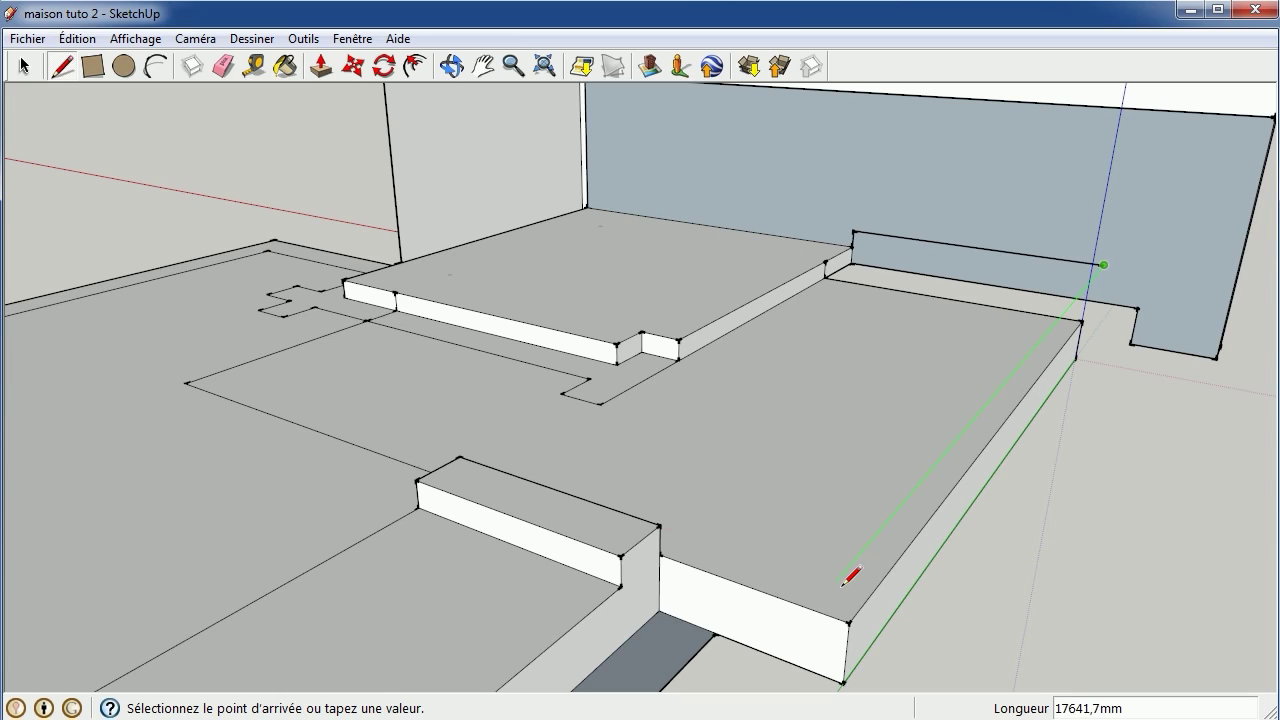
Extend the outline 17000 mm along the slab side to the front slab corner
left_click(864, 576)
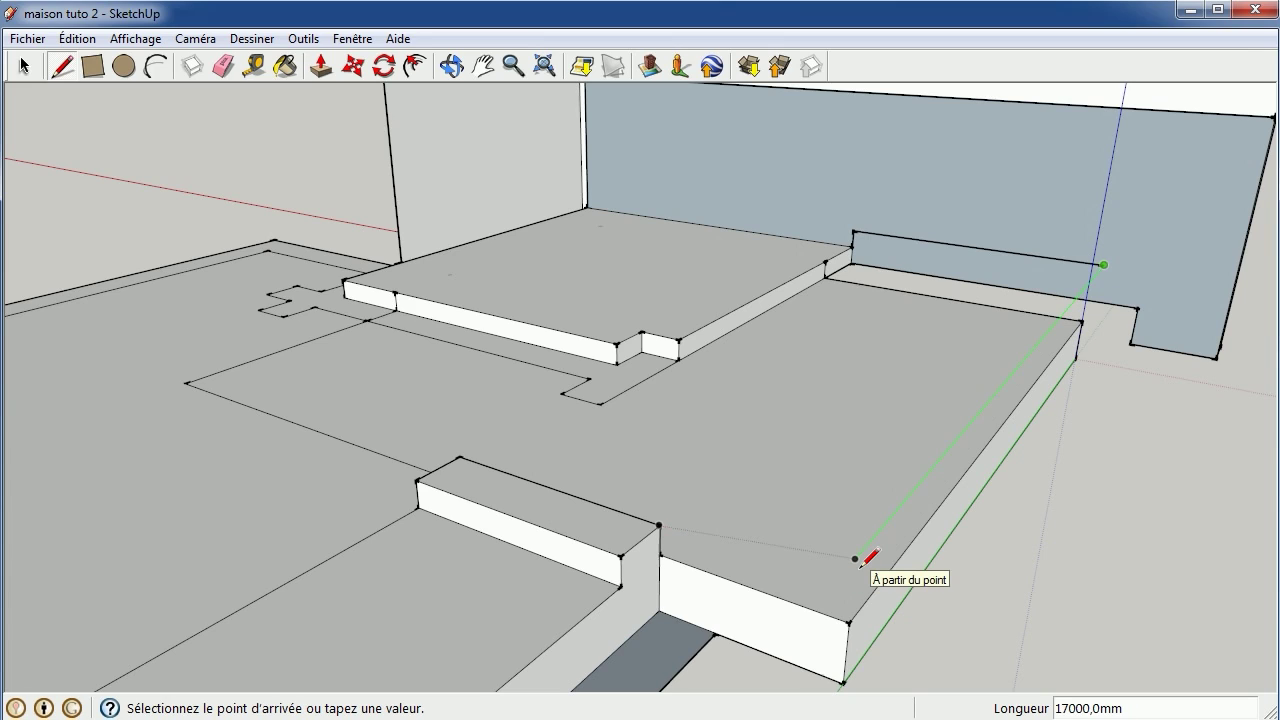
type("17")
type("00")
key("Return")
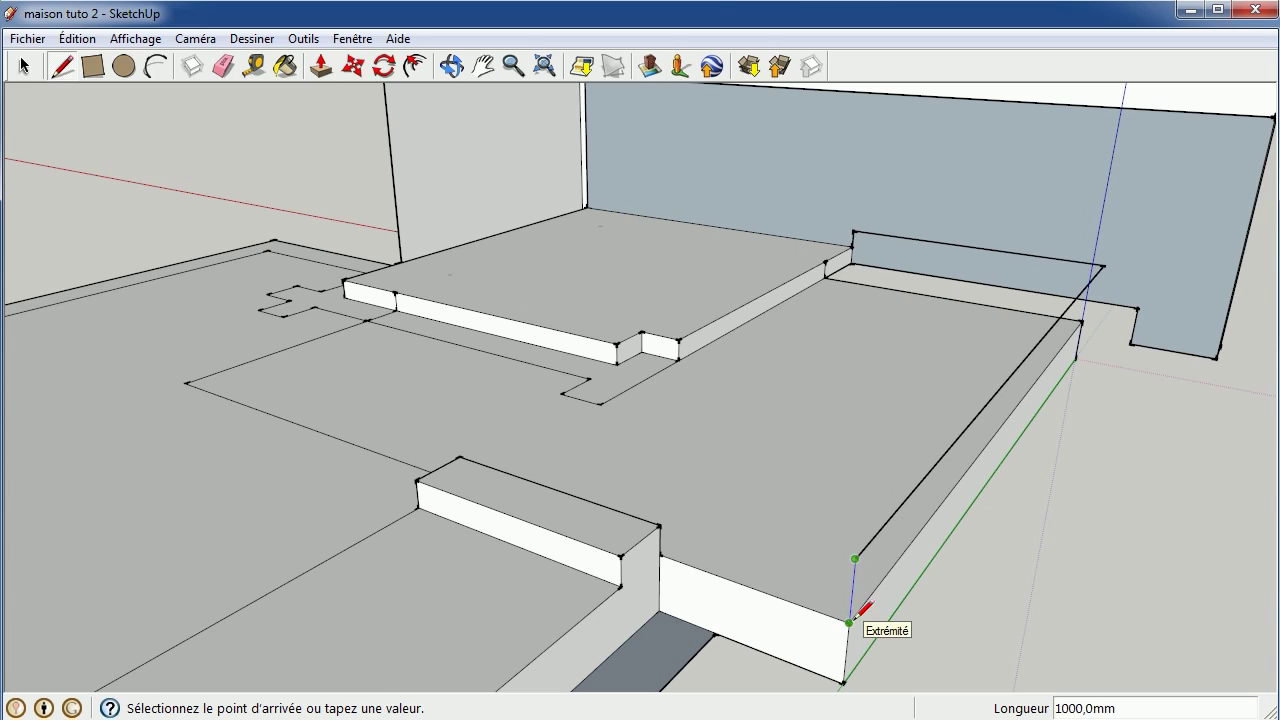
left_click(849, 622)
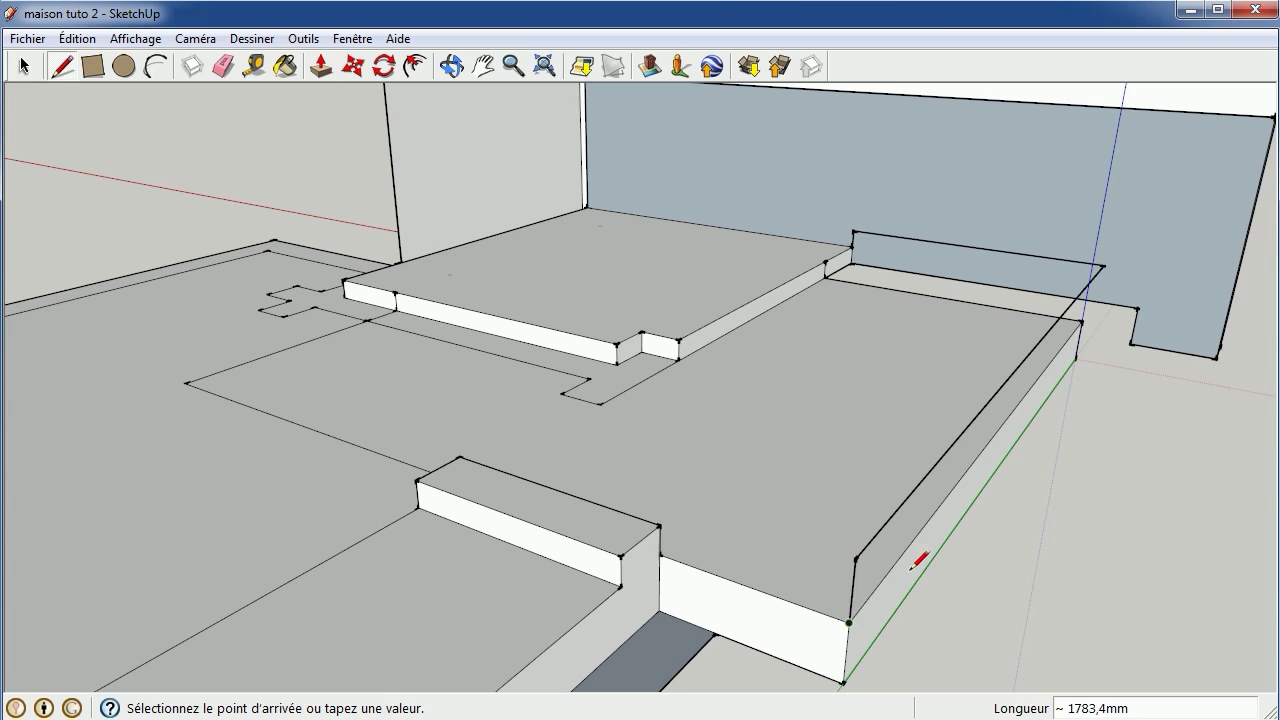
left_click(855, 559)
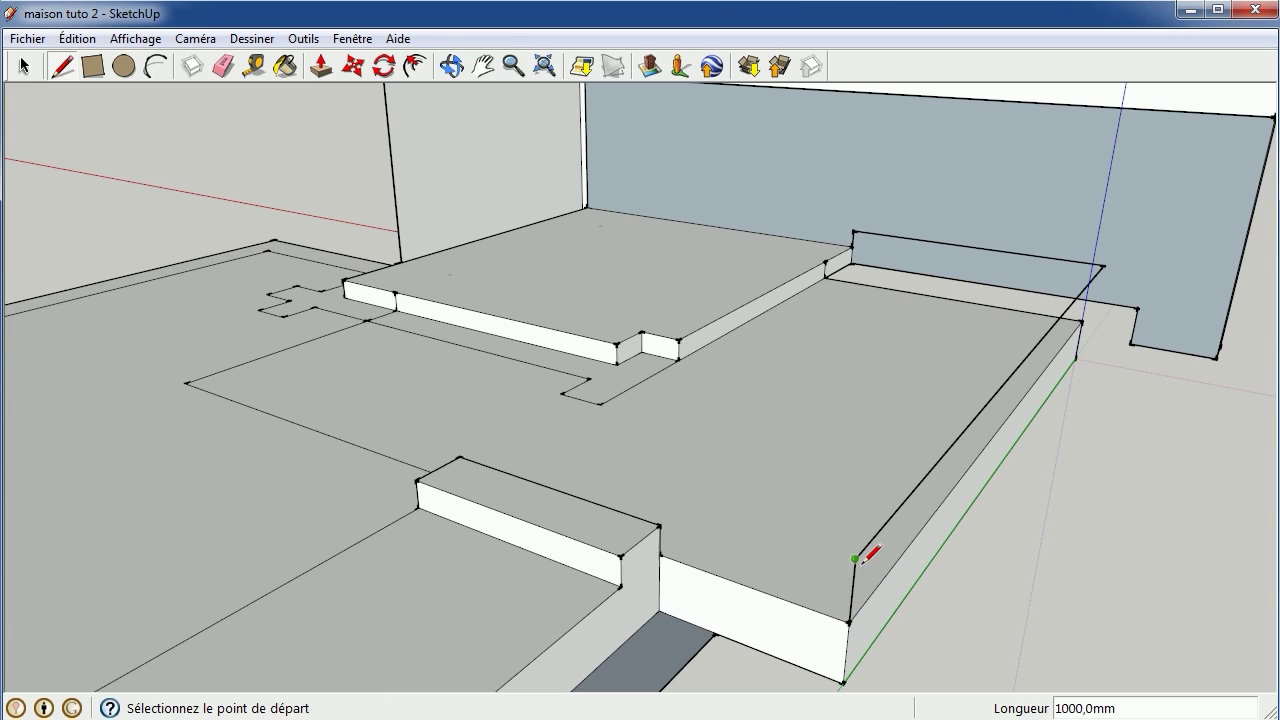
left_click(855, 558)
type("2000")
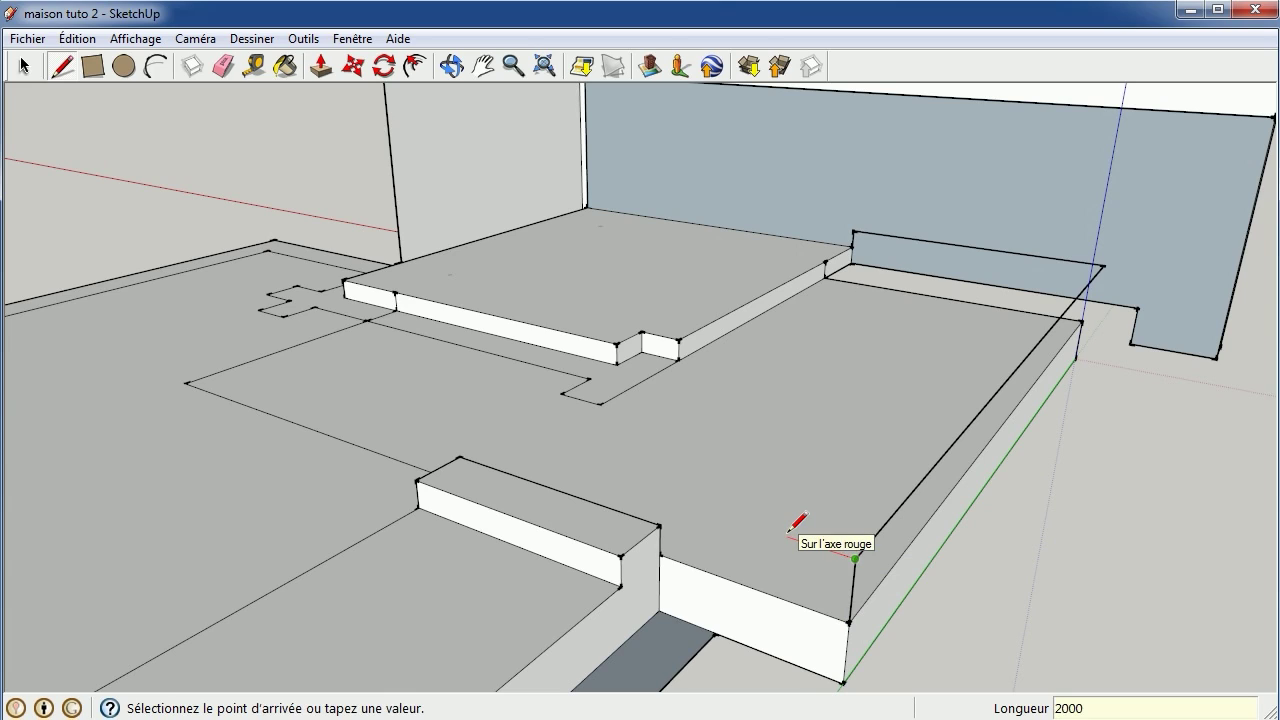
type("1000")
Trace the stepped 2000, 1000, 1000 and 500 mm edges to the entrance step
key("Return")
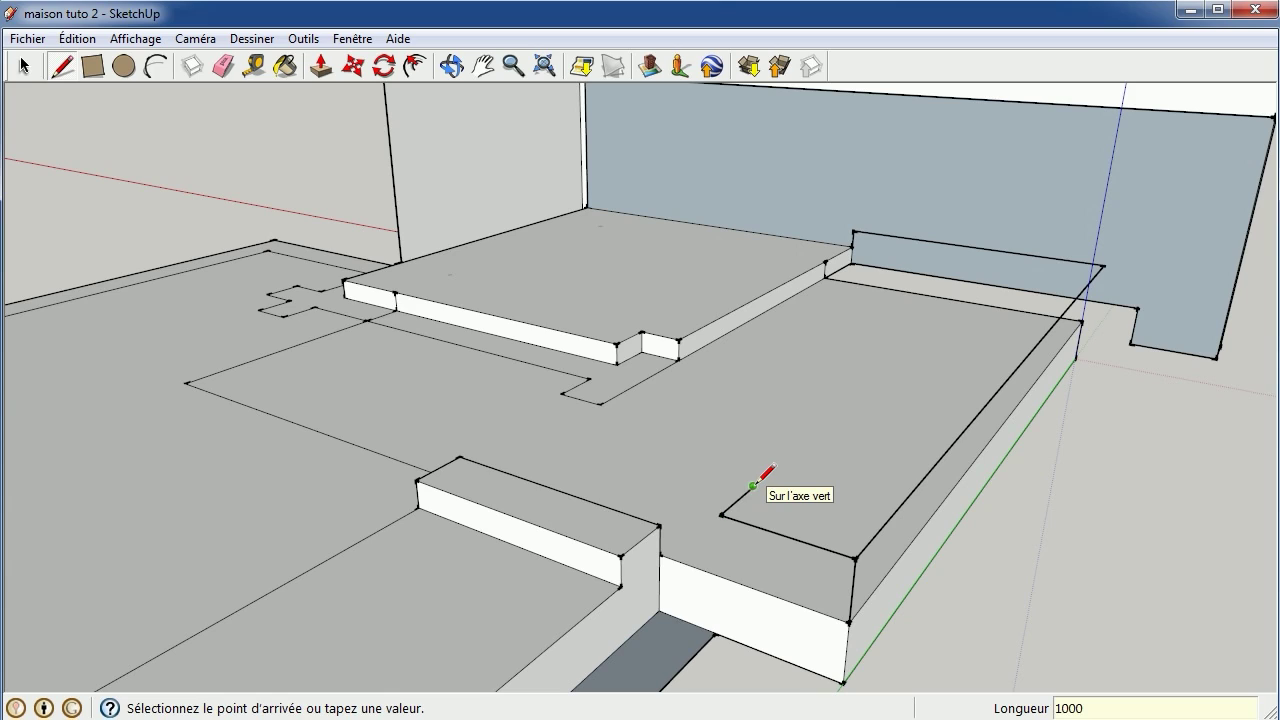
key("Return")
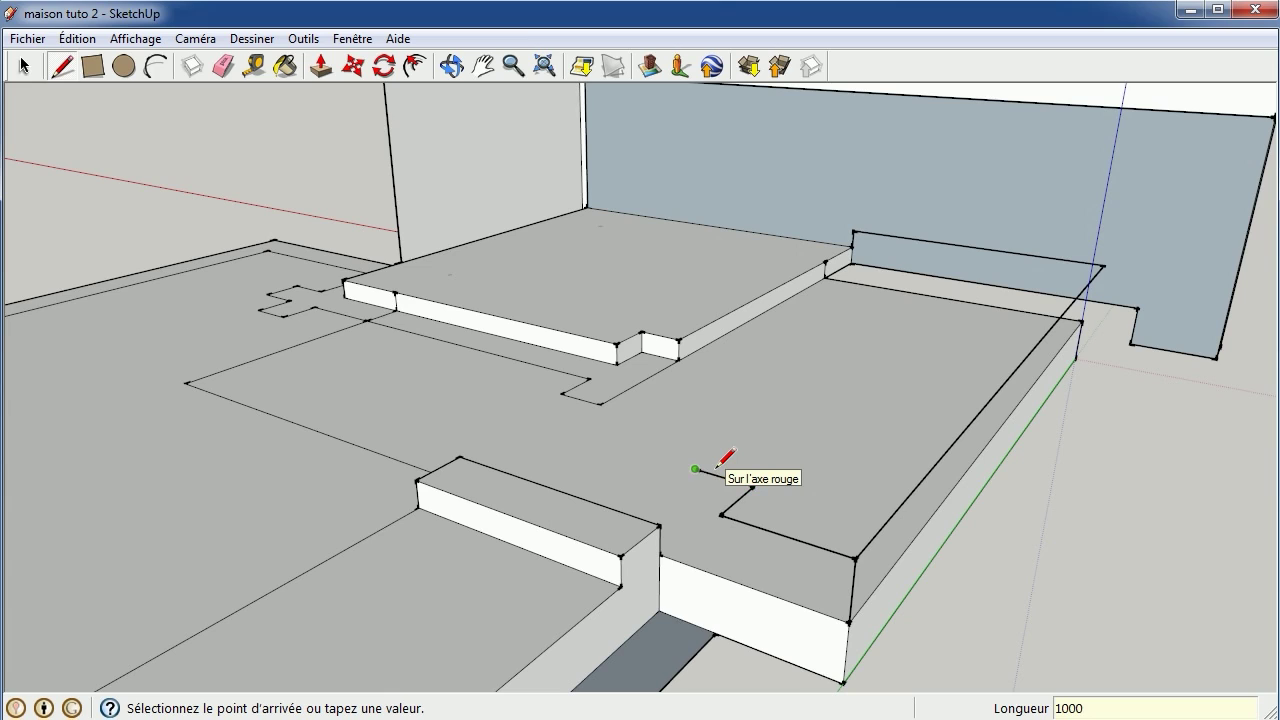
key("Return")
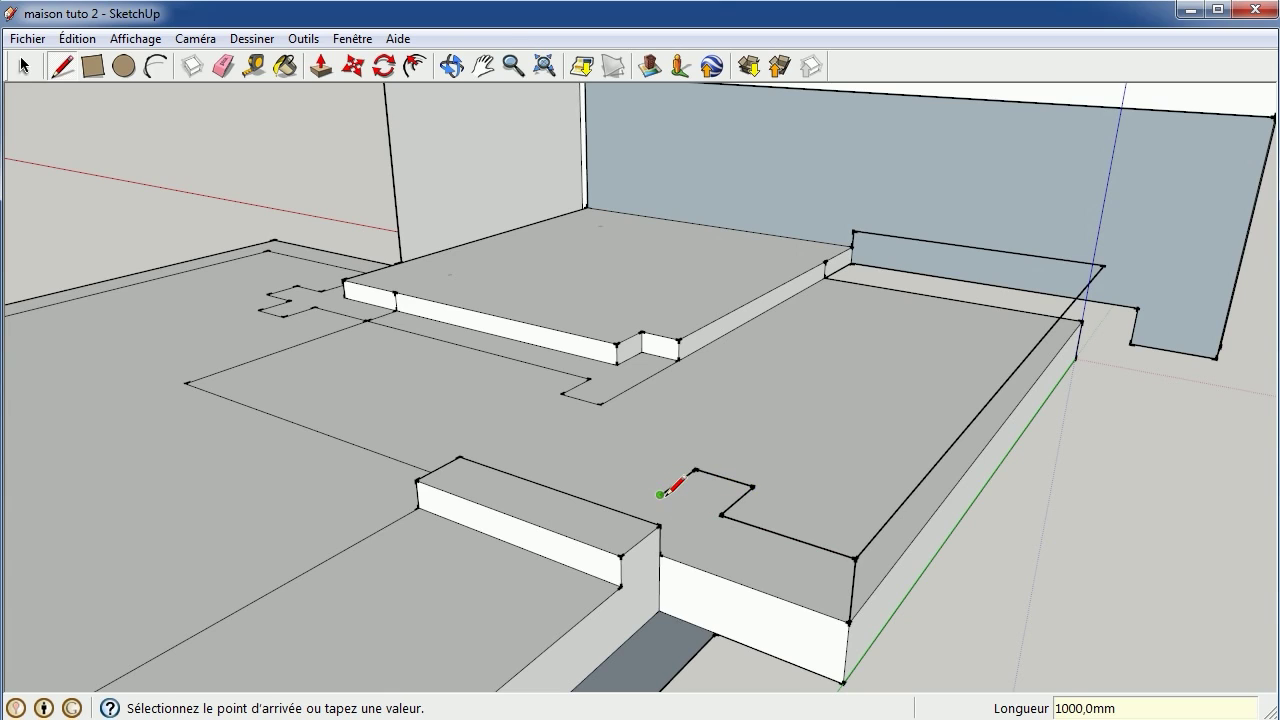
type("500")
key("Return")
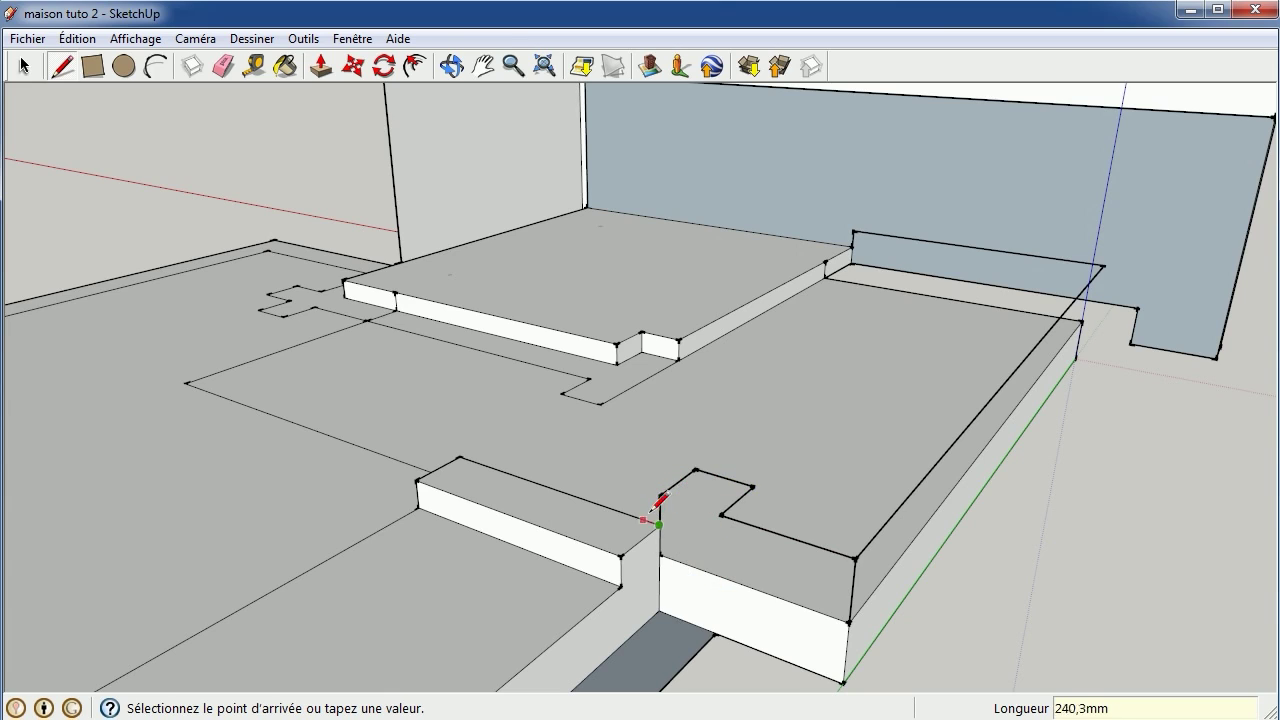
left_click(658, 524)
key("Escape")
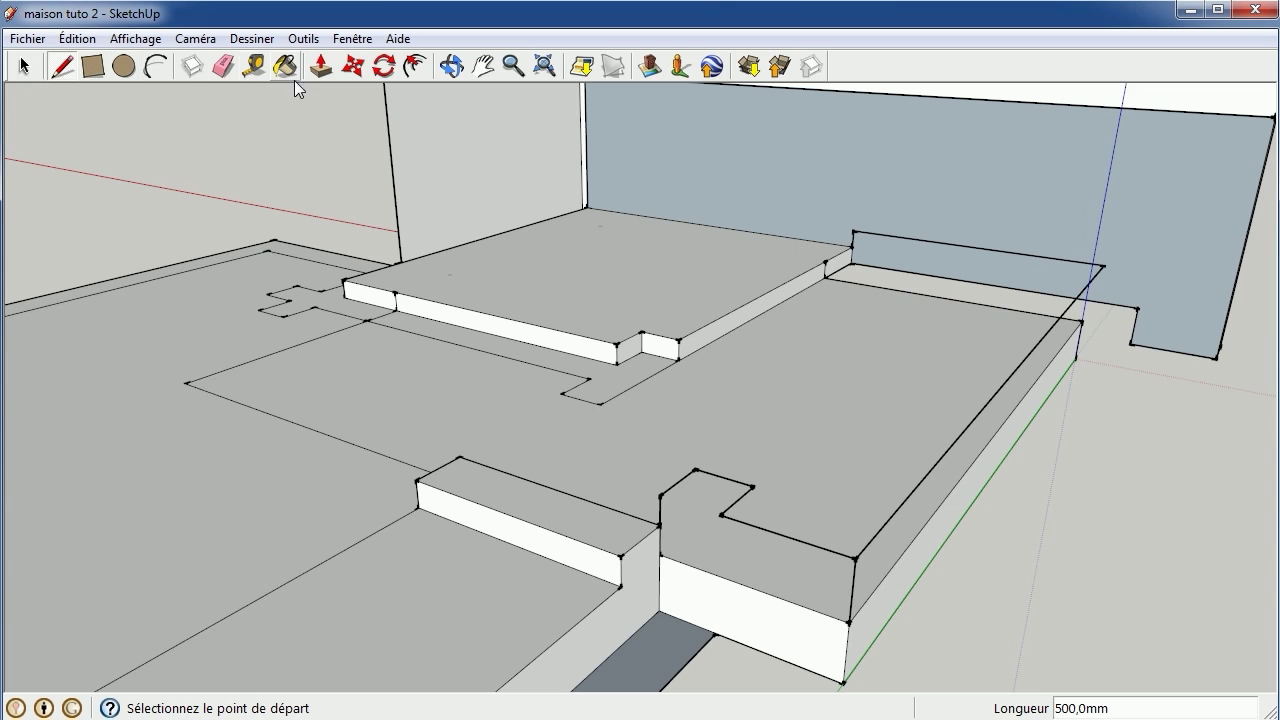
Push/Pull the L-shaped partition face up 2000 mm into a raised block
left_click(452, 66)
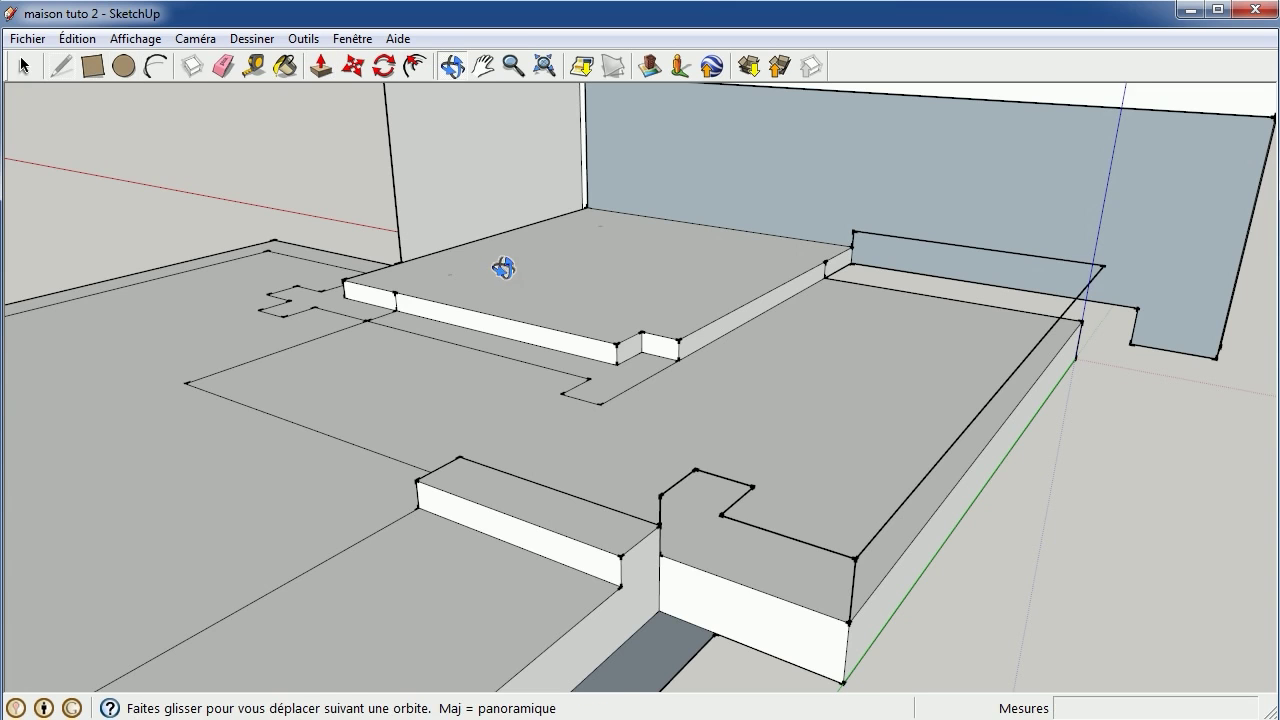
mouse_move(500, 266)
left_mouse_down()
mouse_move(606, 314)
mouse_move(835, 320)
mouse_move(749, 371)
mouse_move(826, 223)
left_mouse_up()
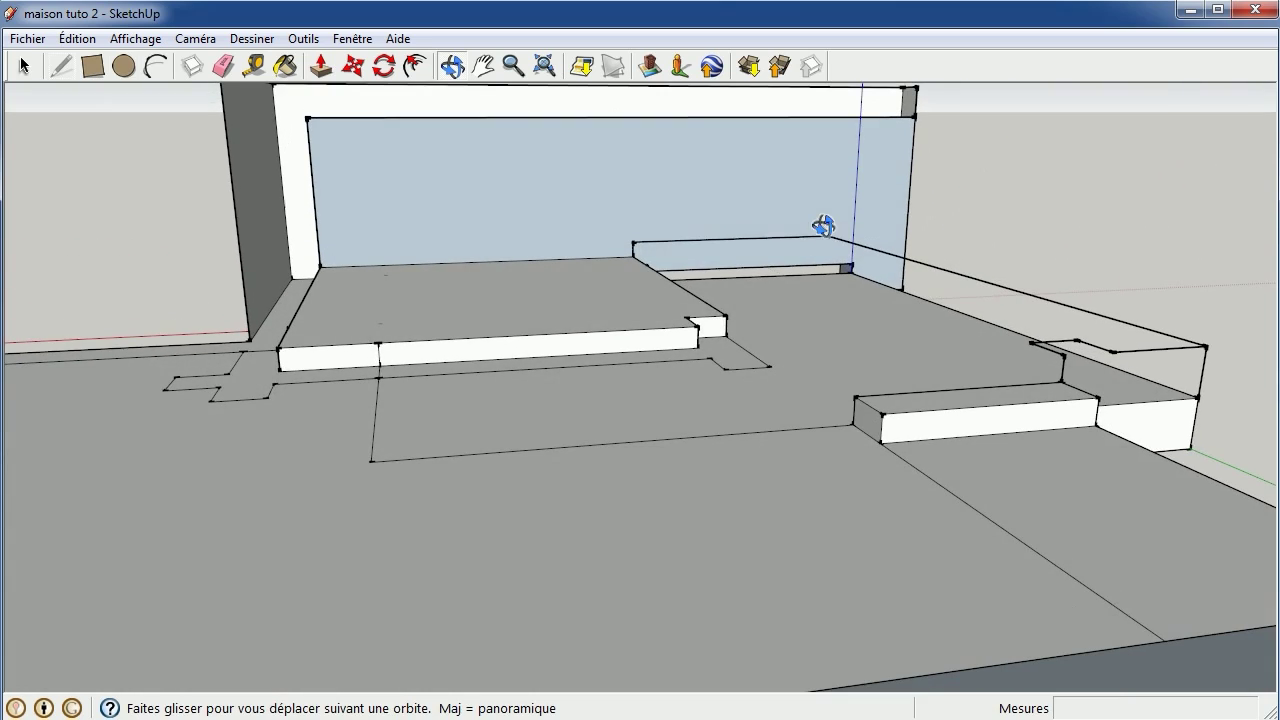
left_click_drag(782, 282, 797, 356)
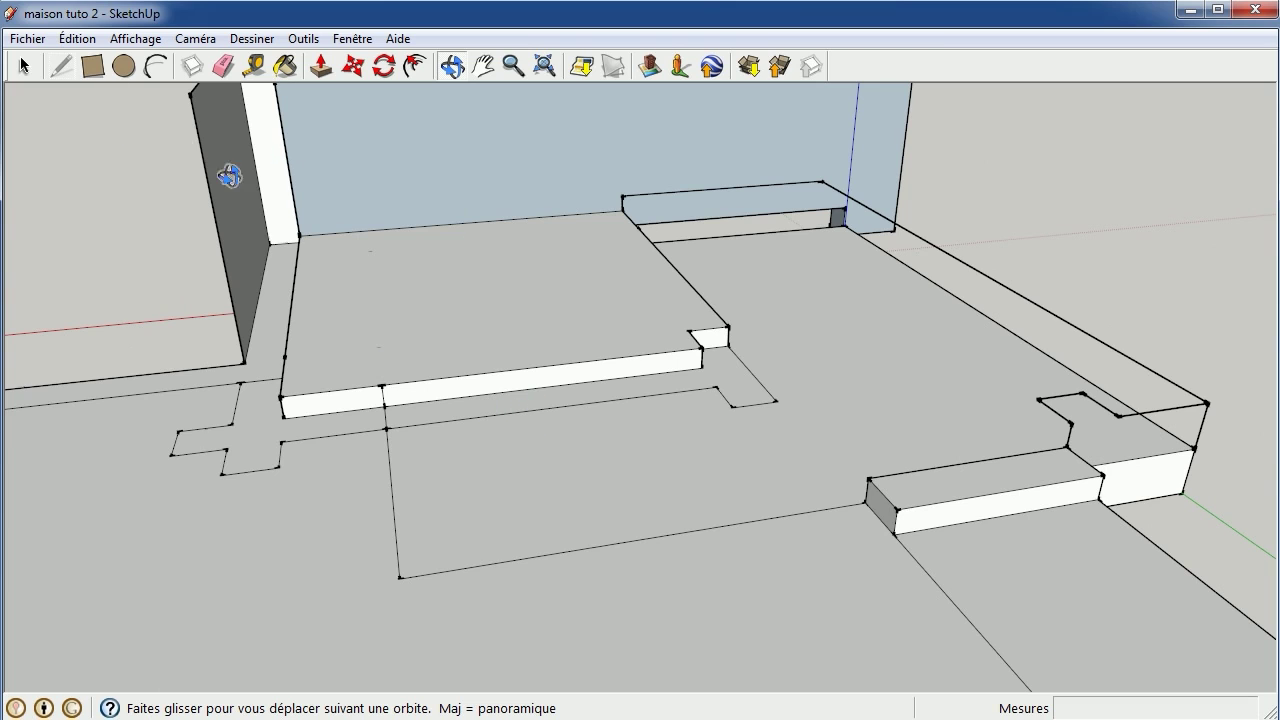
left_click(321, 65)
left_click(726, 375)
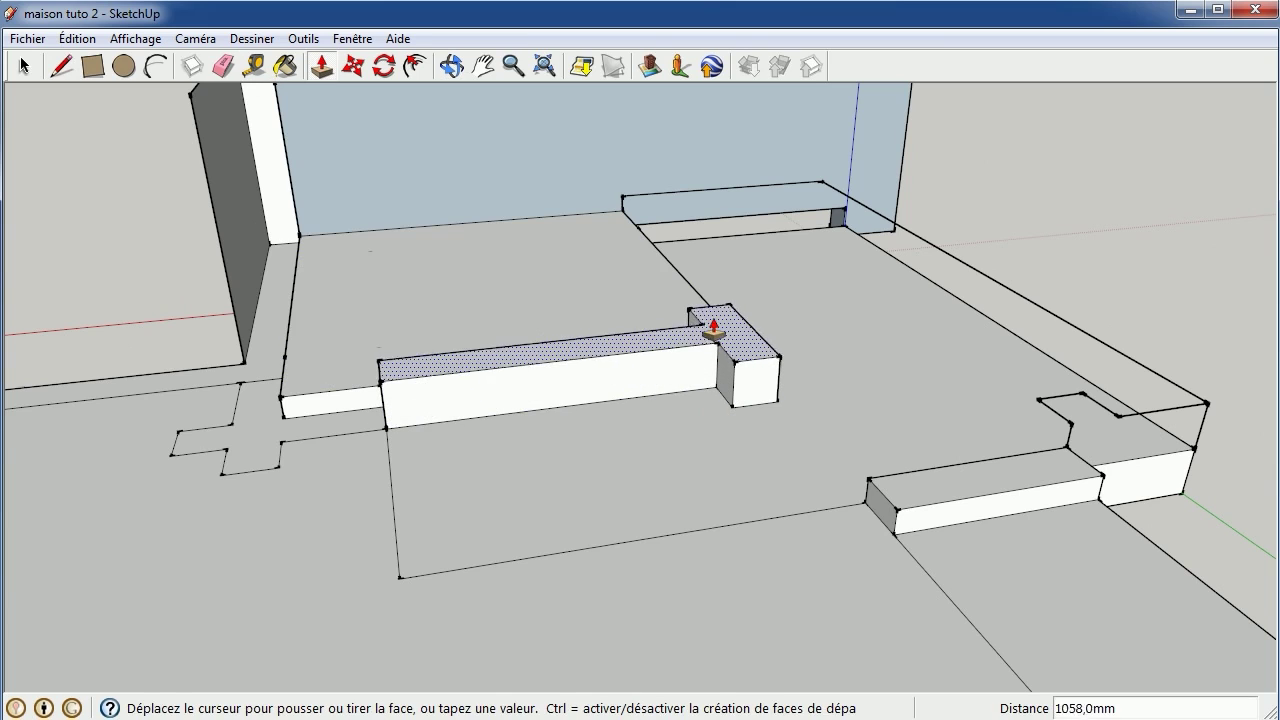
left_click(705, 312)
type("500")
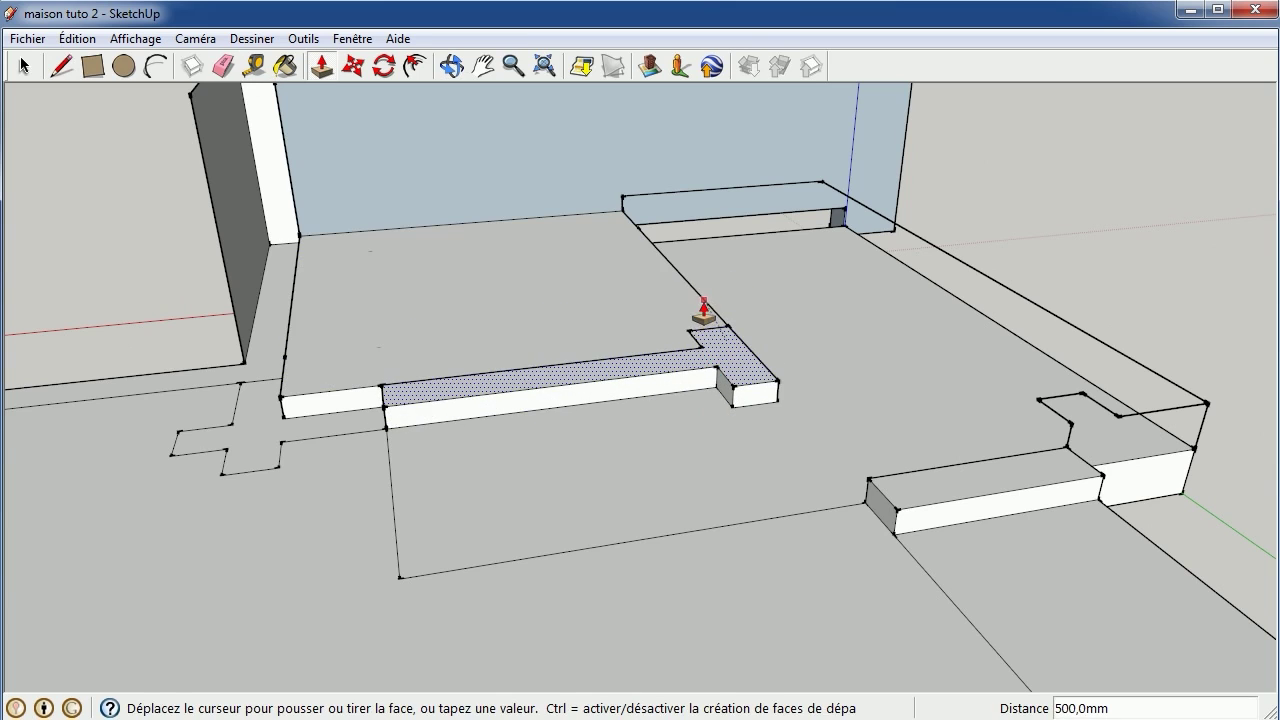
left_click(712, 330)
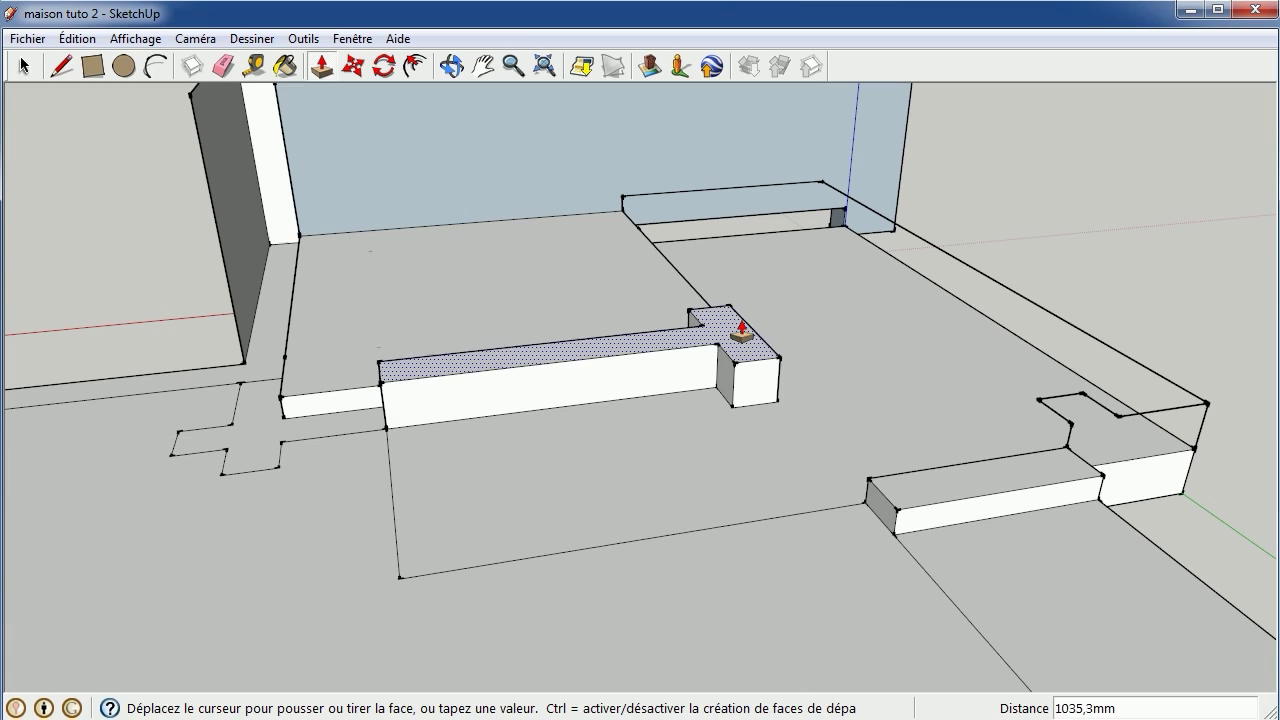
left_click(743, 328)
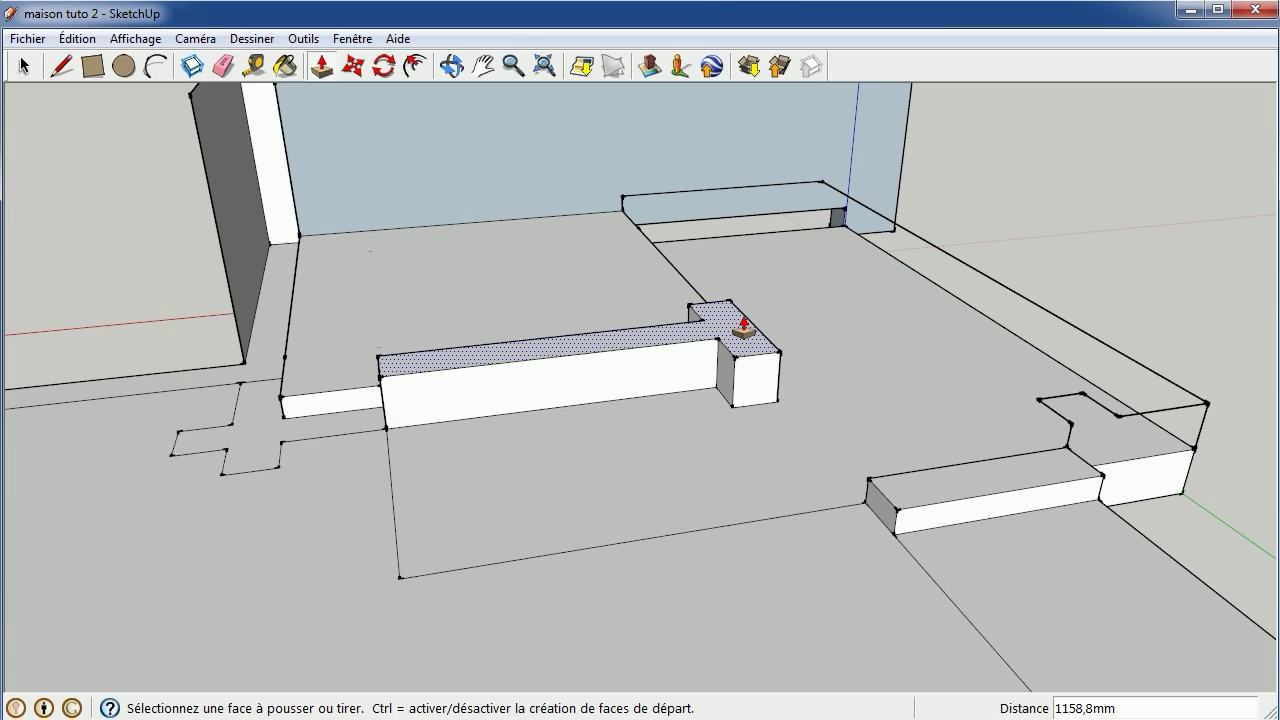
type("2000")
key("Return")
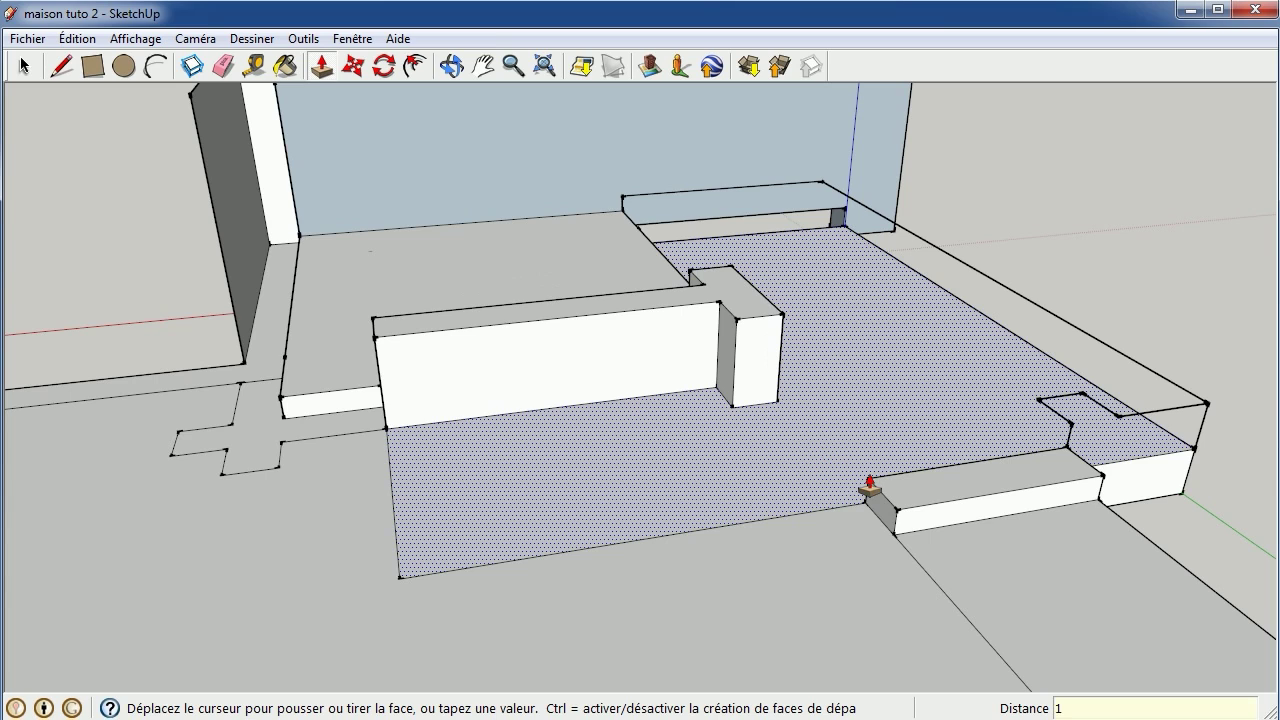
key("ctrl+z")
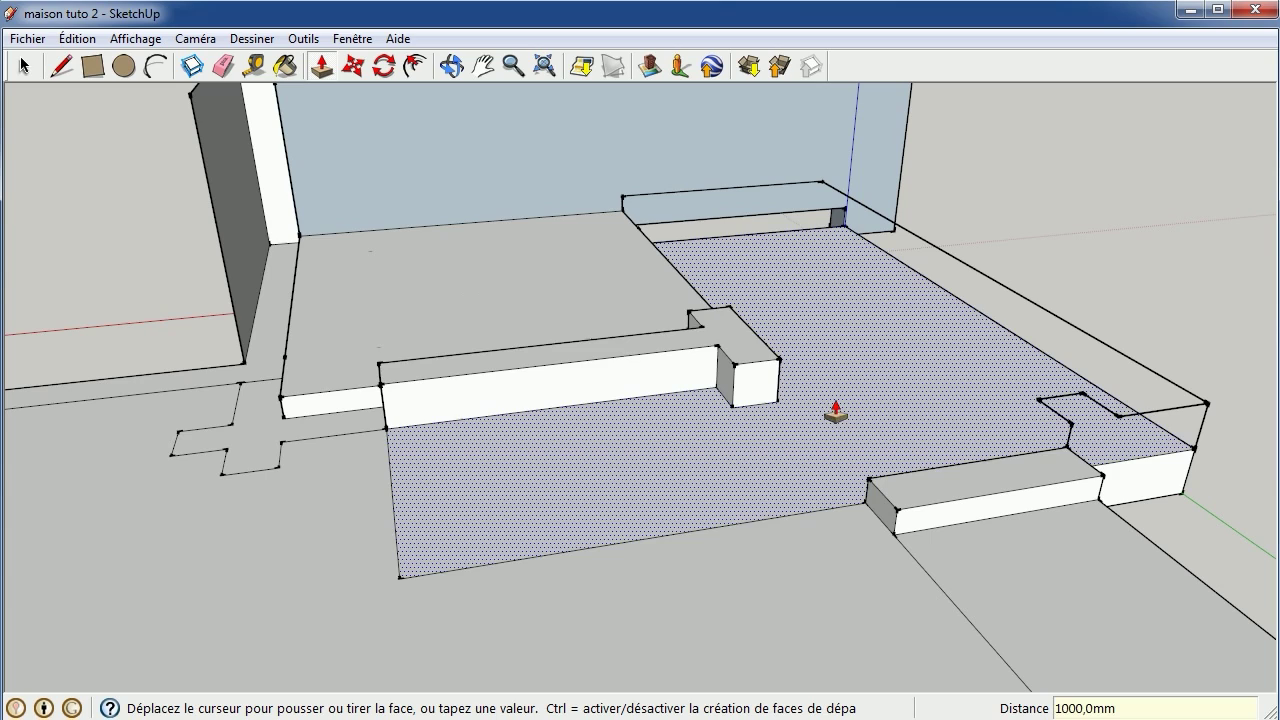
Draw a line across the top of the partition's short arm, splitting off its end face
left_click(62, 66)
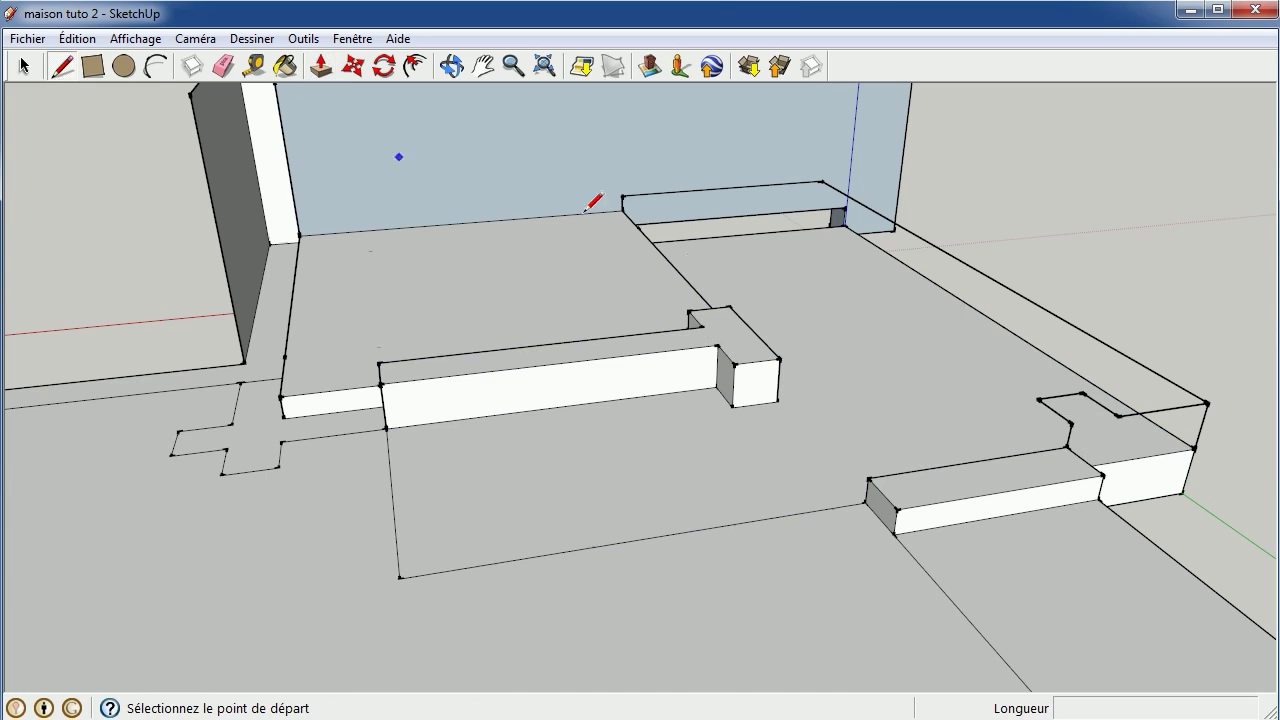
left_click(709, 331)
left_click(717, 345)
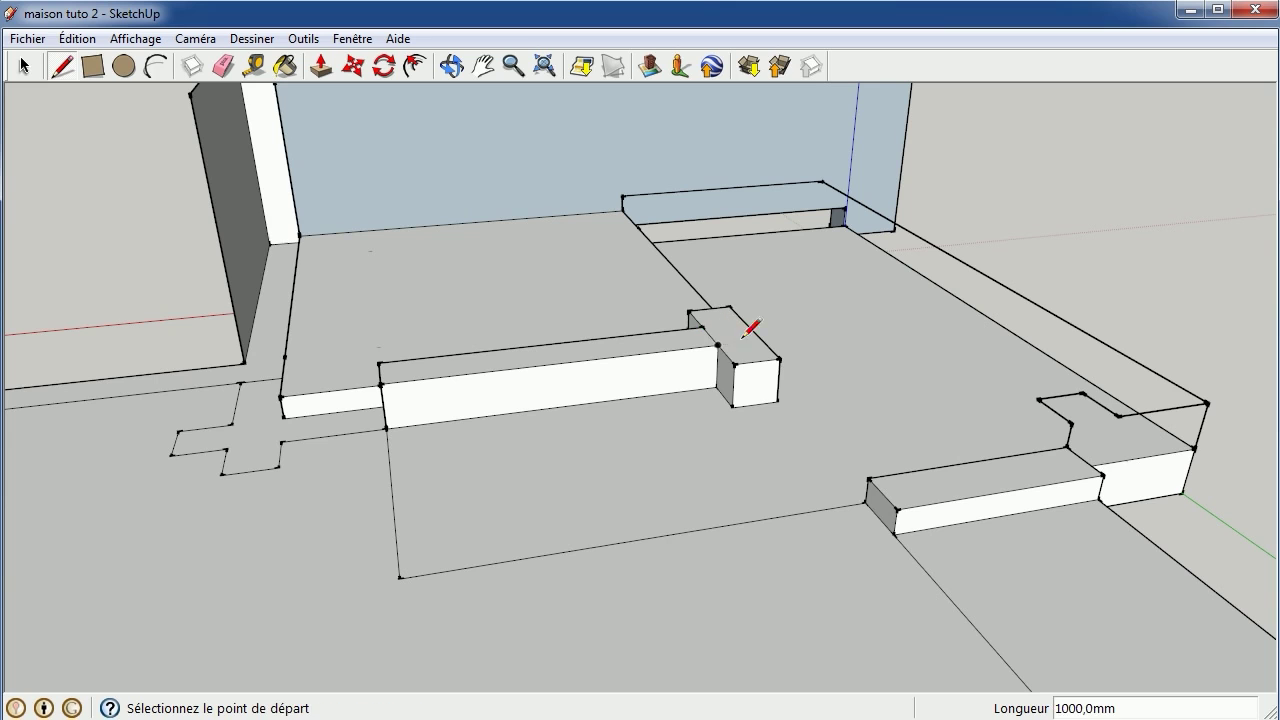
scroll(863, 443, "down", 2)
scroll(865, 445, "down", 3)
scroll(866, 449, "down", 2)
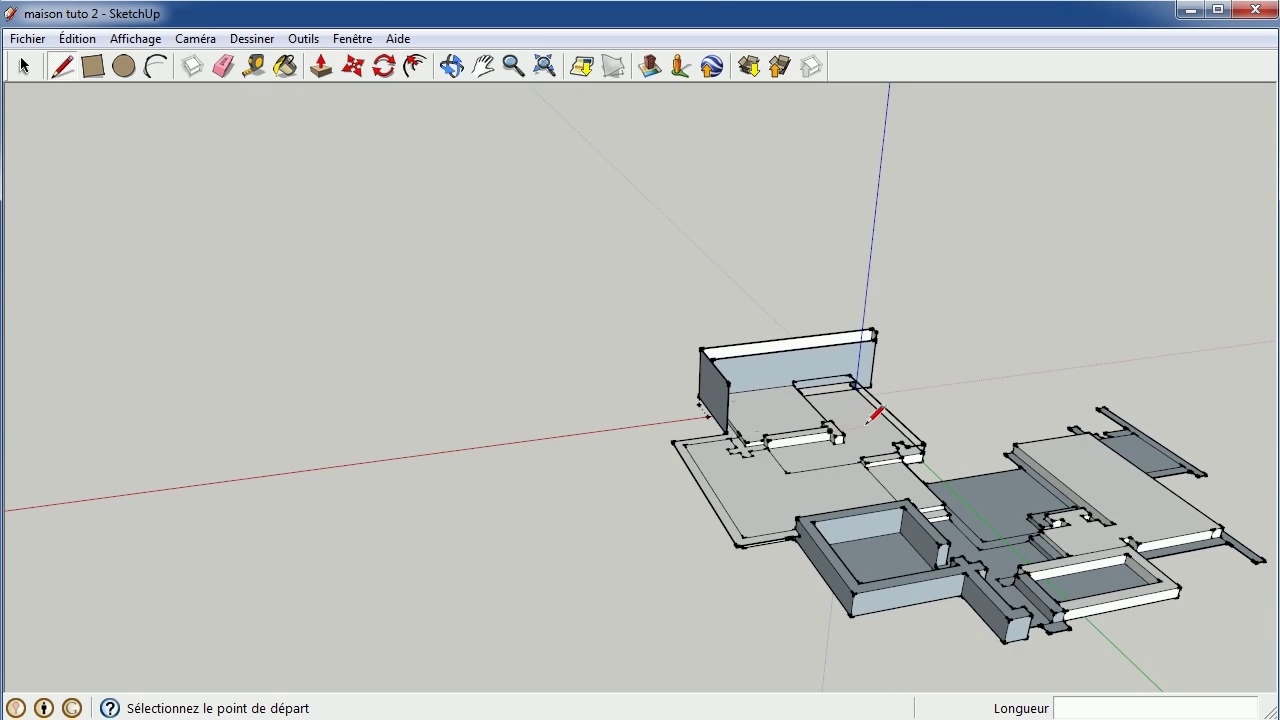
scroll(868, 418, "up", 3)
scroll(806, 412, "up", 2)
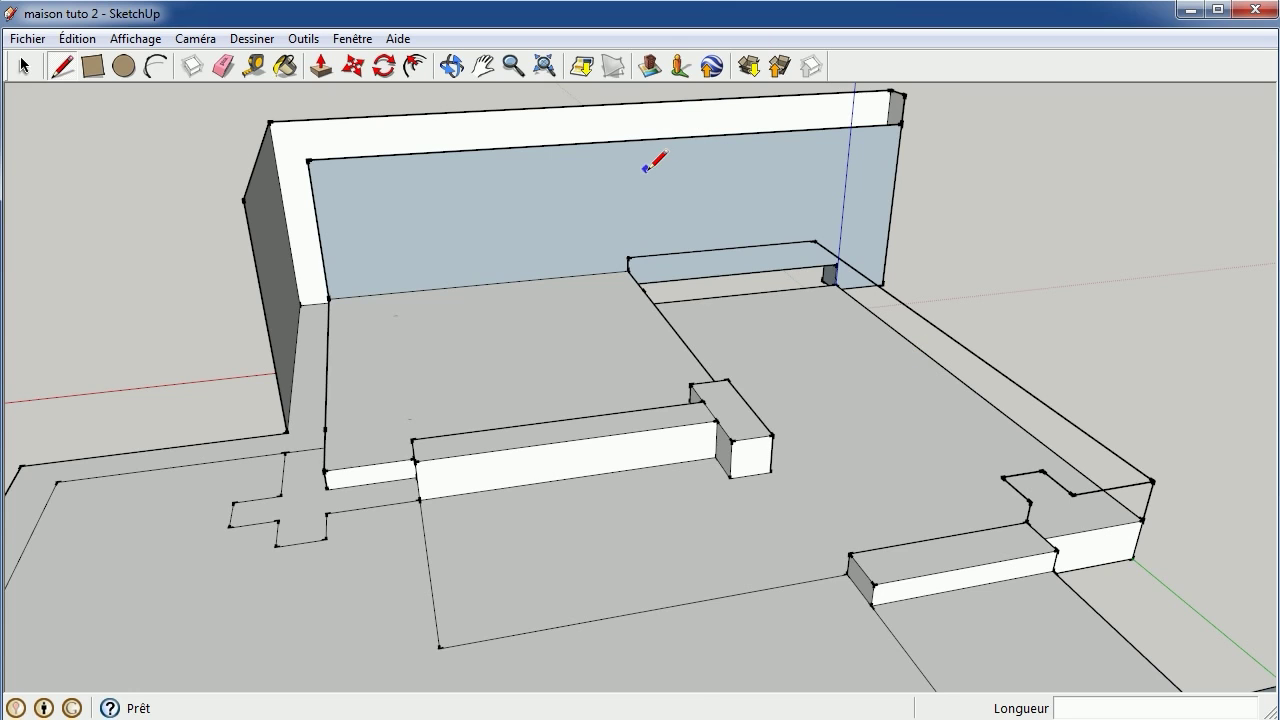
scroll(643, 176, "up", 1)
scroll(643, 176, "up", 1)
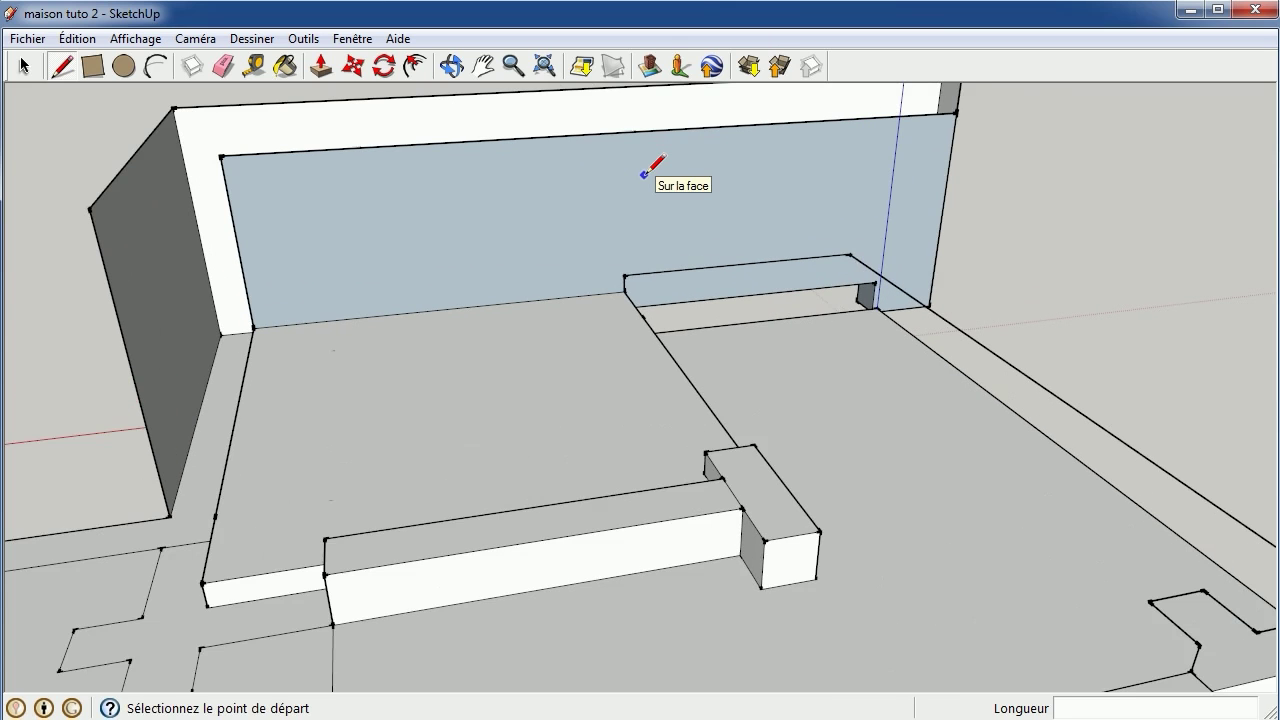
scroll(643, 176, "up", 2)
scroll(643, 176, "down", 3)
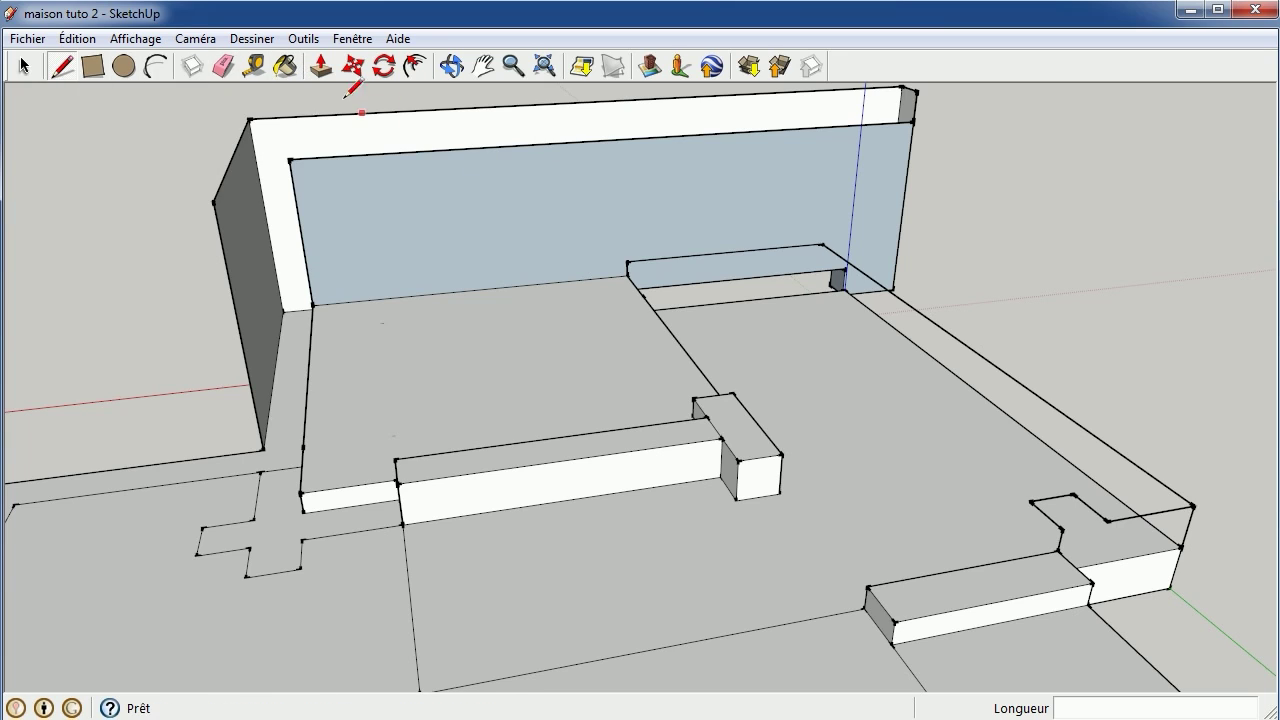
Raise the short arm's end face into a 6000 mm pillar
left_click(321, 66)
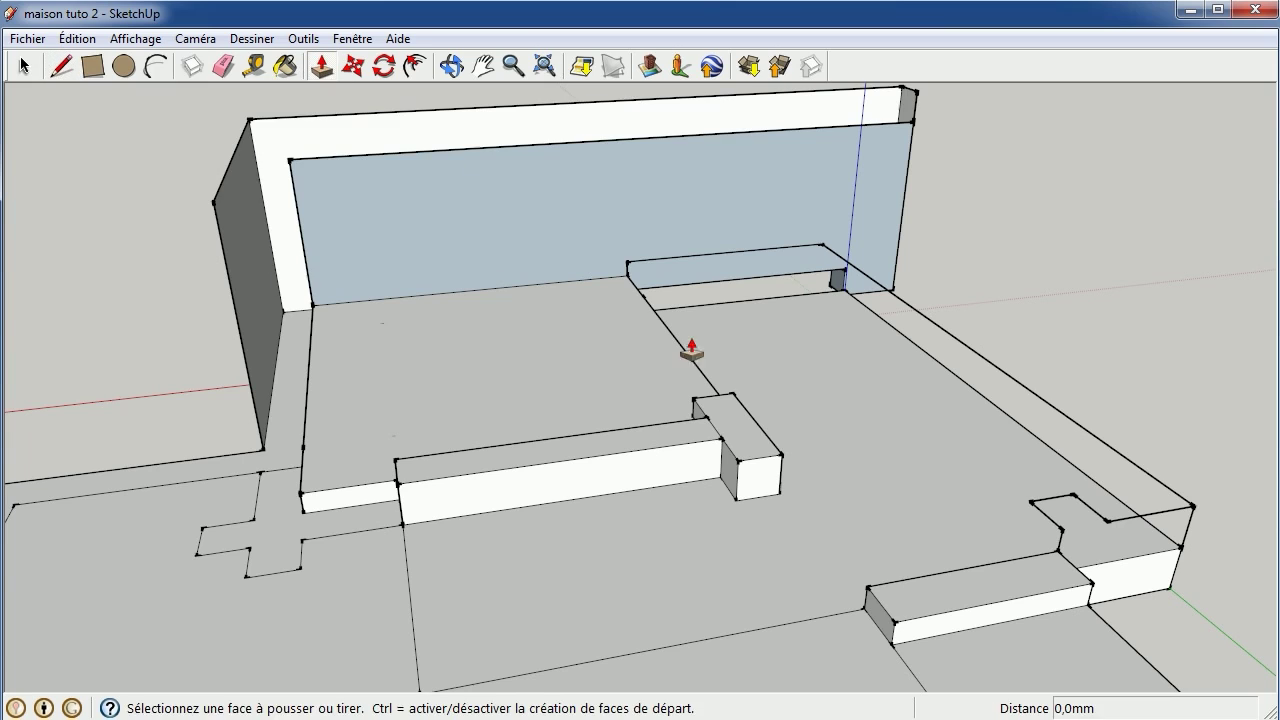
left_click(737, 423)
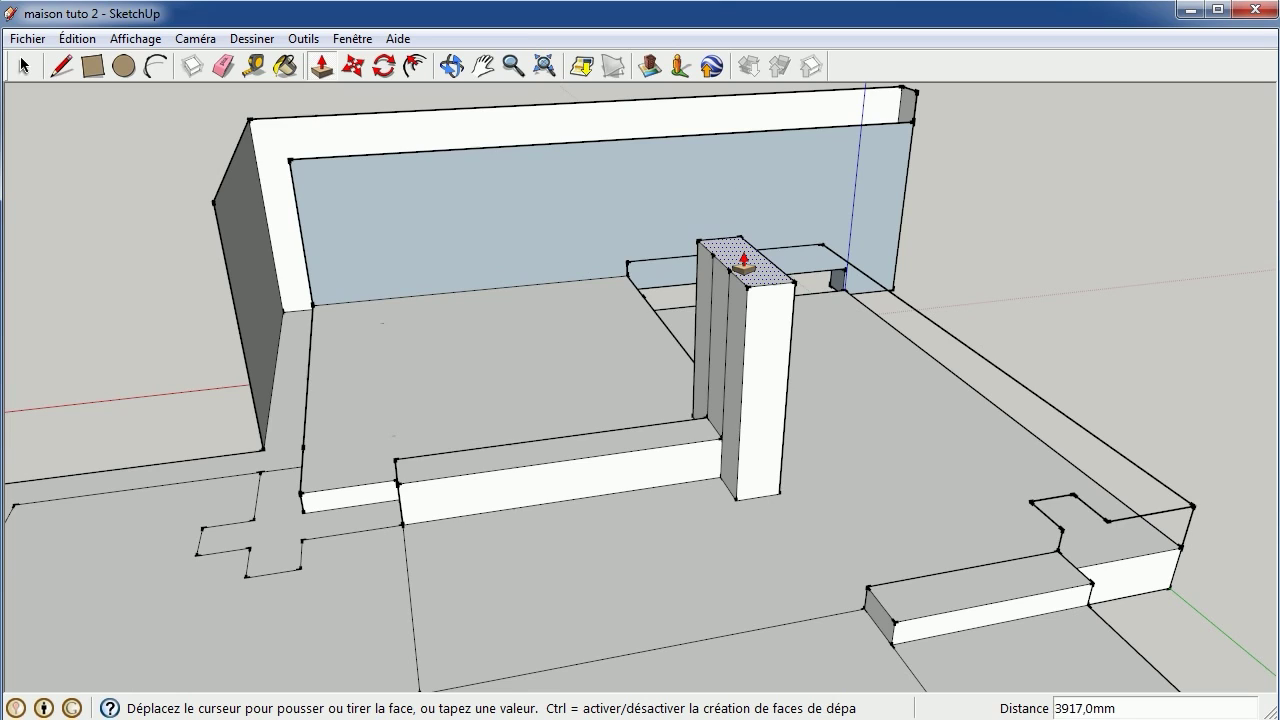
left_click(743, 262)
type("6000")
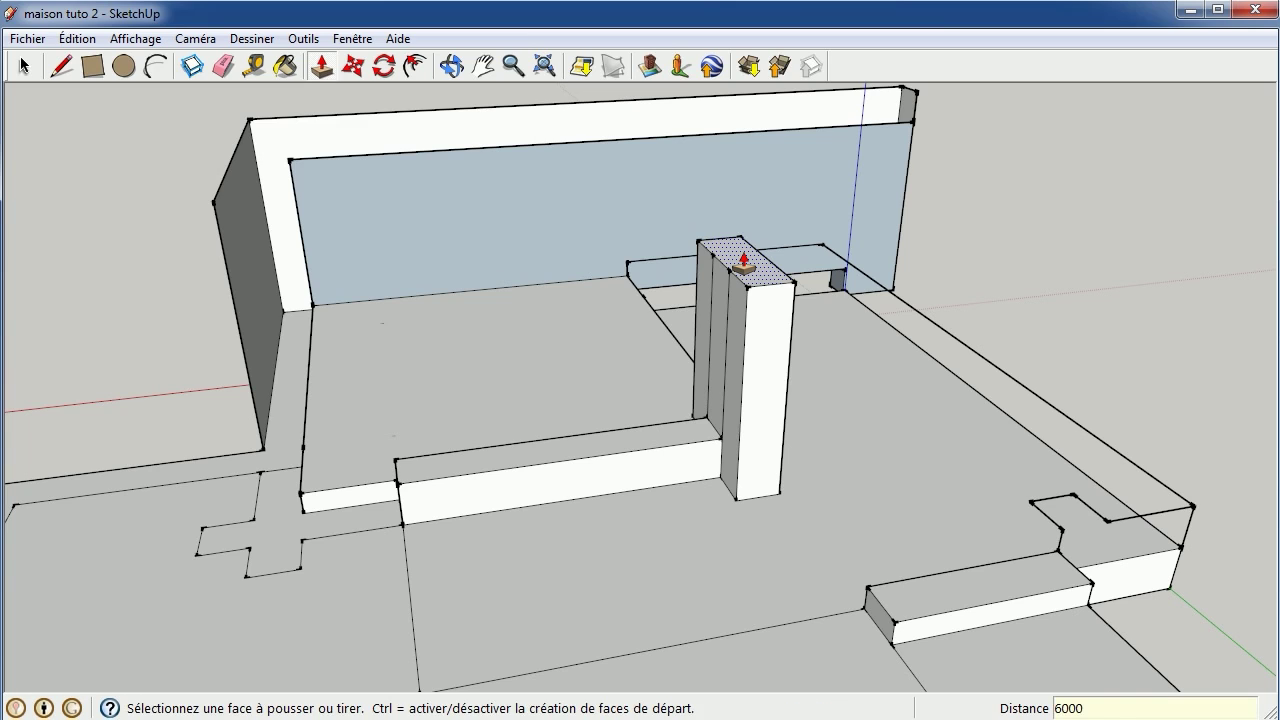
key("Return")
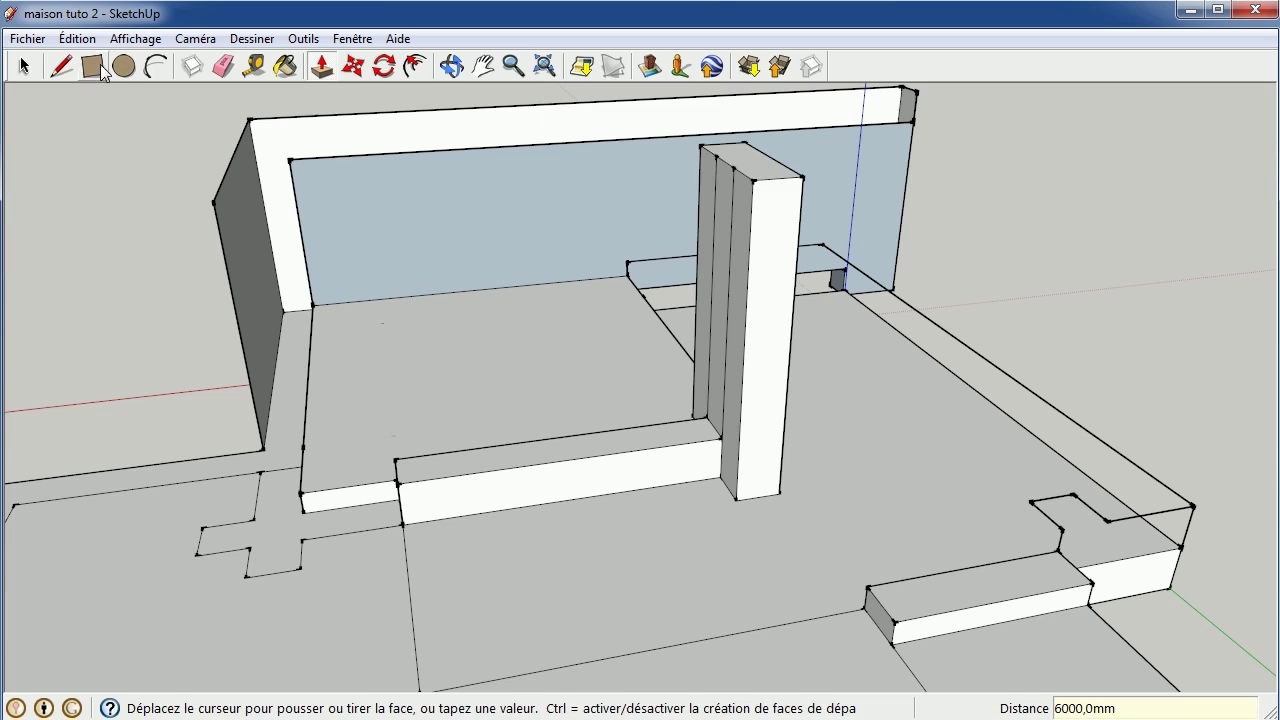
Start a line at the back wall's top corner, then orbit toward the tall partition
left_click(61, 66)
left_click(700, 146)
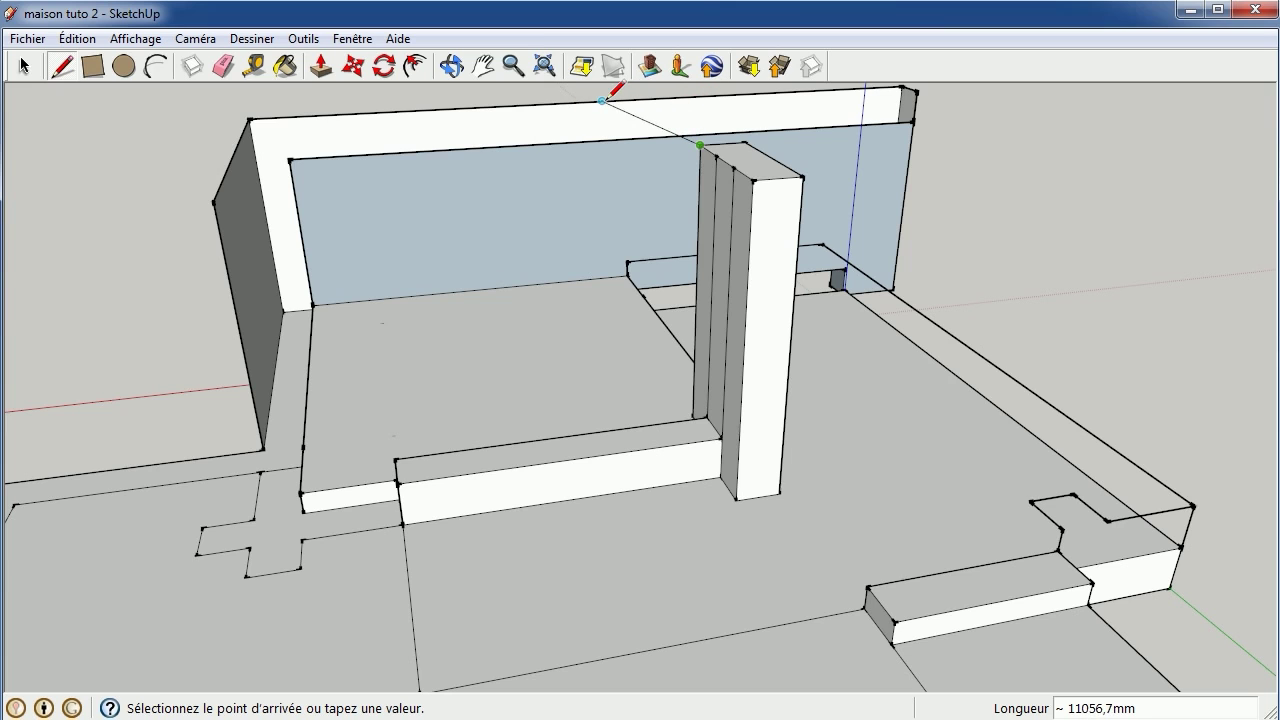
scroll(601, 100, "up", 3)
scroll(601, 100, "up", 2)
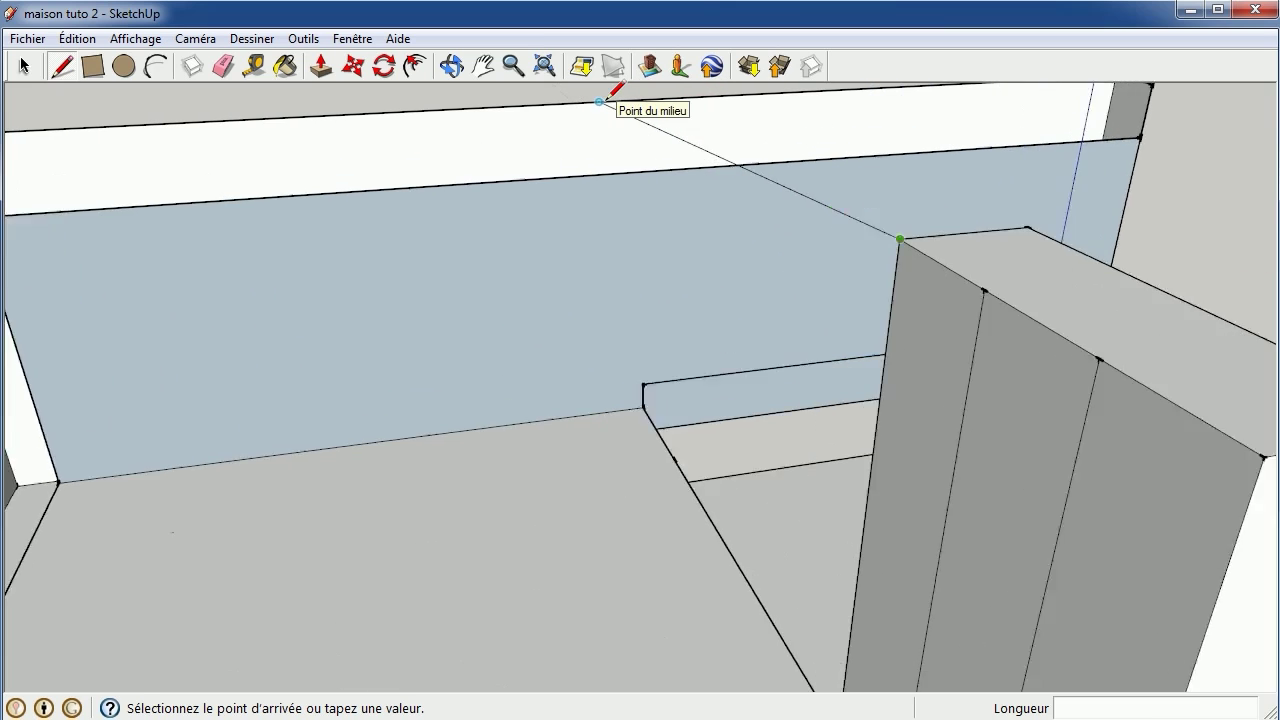
scroll(601, 100, "down", 2)
scroll(601, 100, "down", 2)
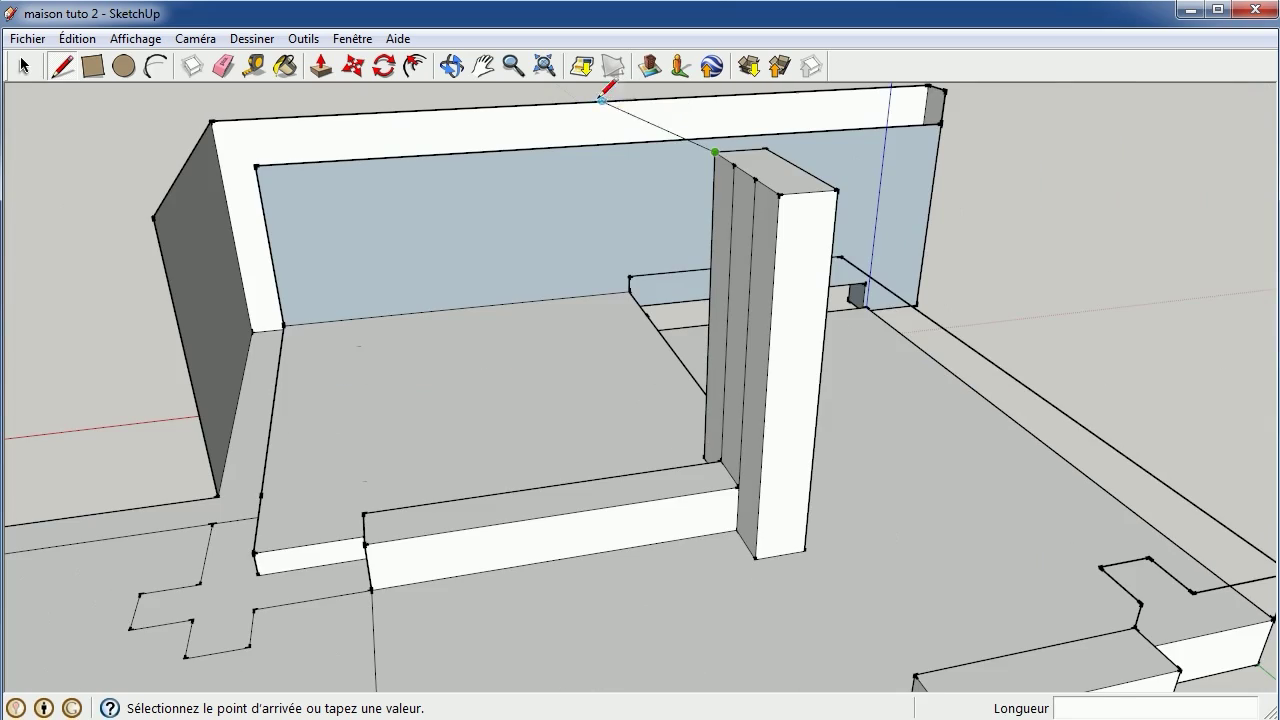
left_click(451, 65)
mouse_move(583, 114)
left_mouse_down()
mouse_move(857, 214)
mouse_move(457, 163)
mouse_move(287, 126)
mouse_move(290, 180)
mouse_move(289, 103)
left_mouse_up()
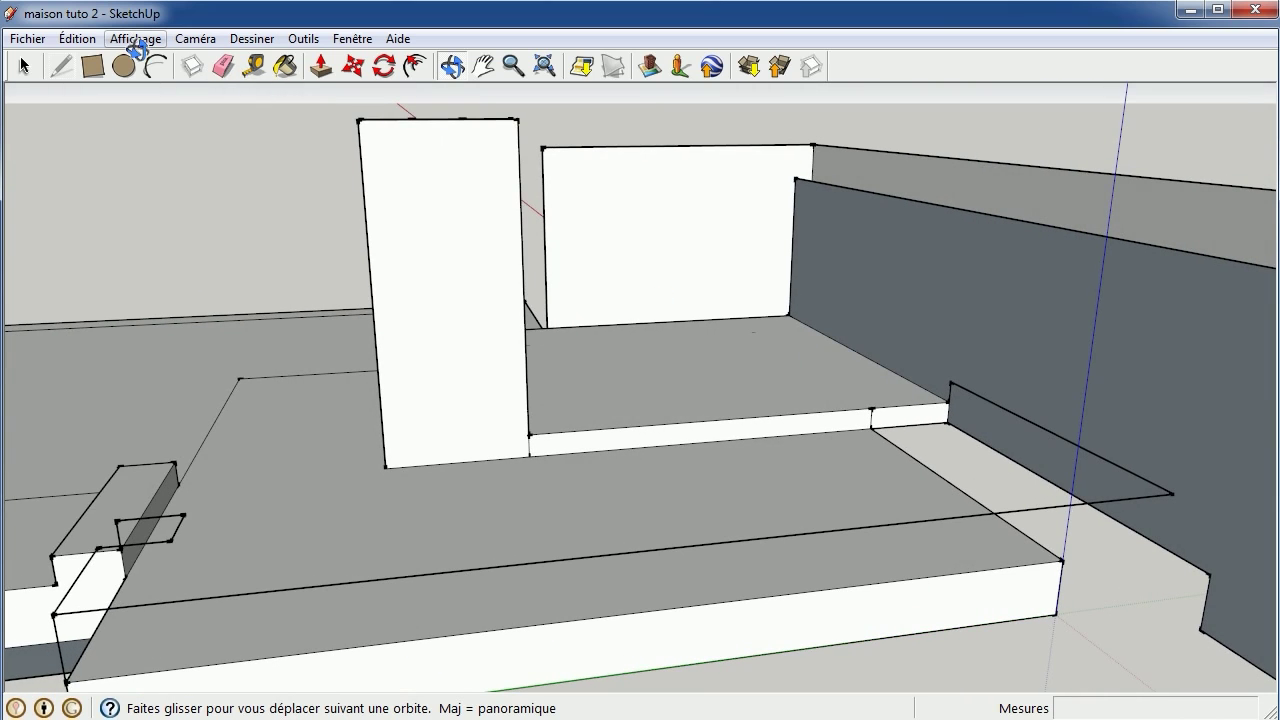
Undo the last raise, push the low box's top up 5000 mm, and return to a front view
key("ctrl+z")
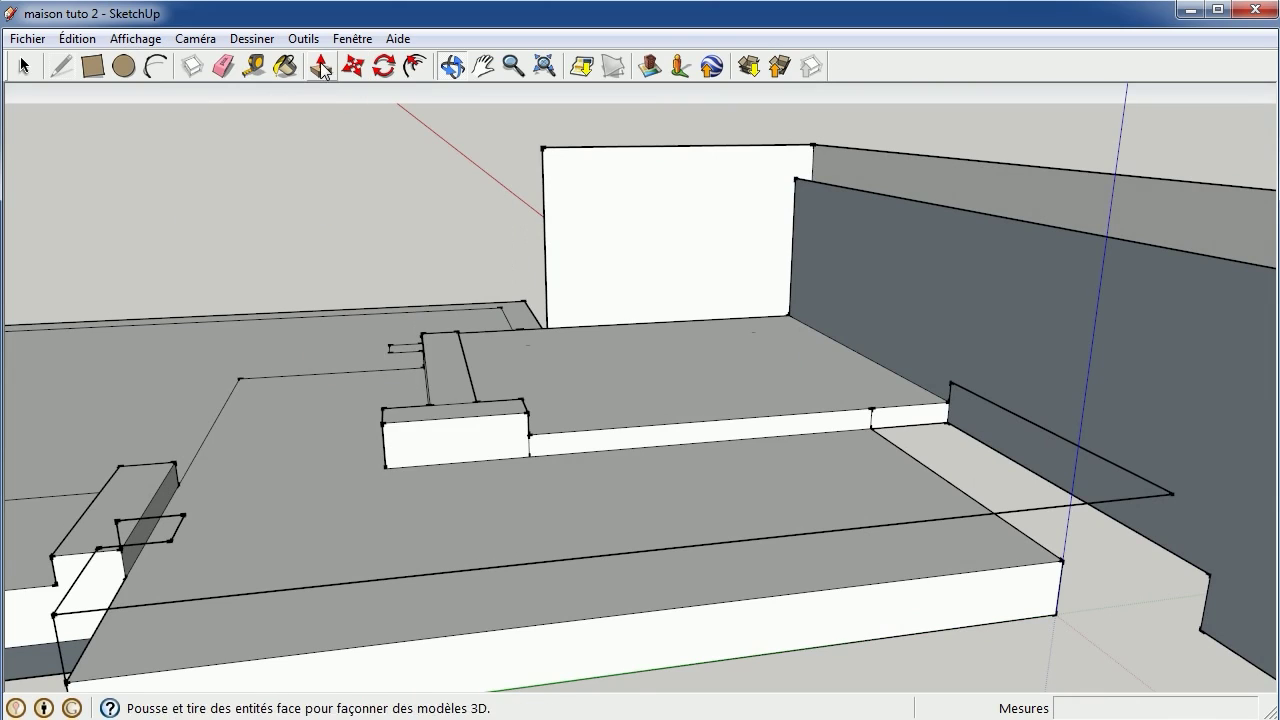
left_click(322, 66)
left_click(473, 417)
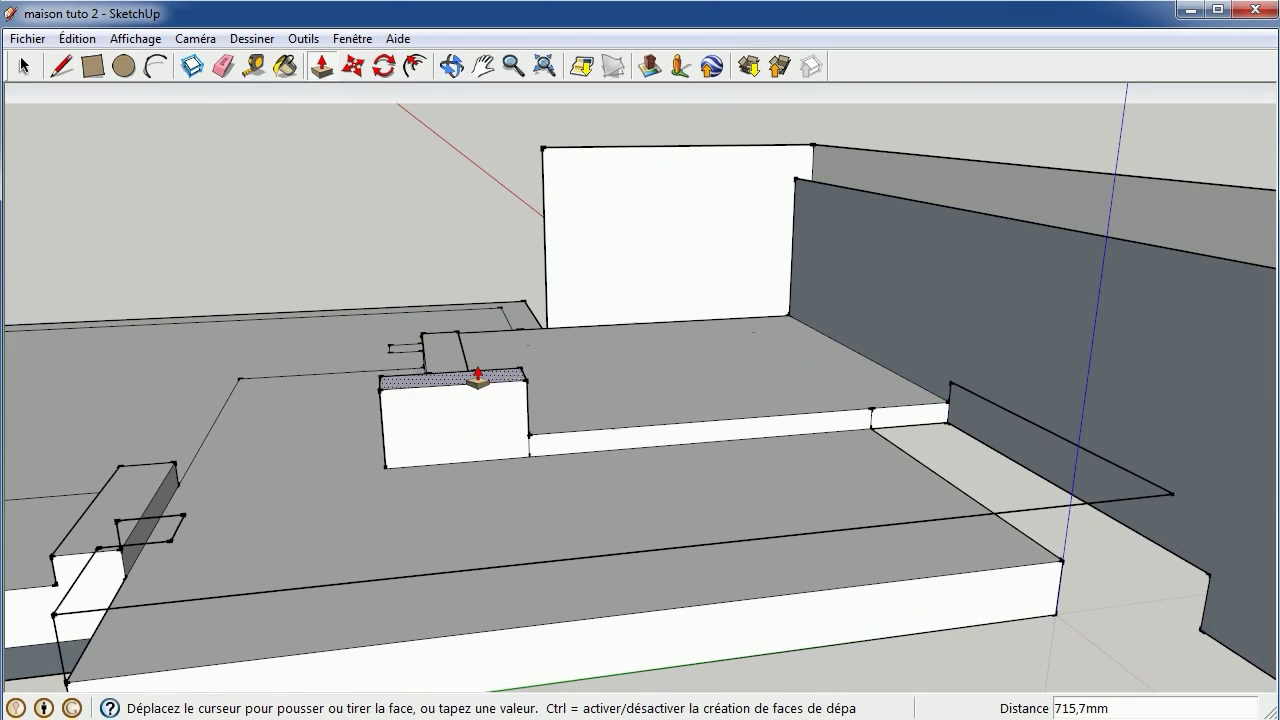
left_click(478, 320)
type("5000")
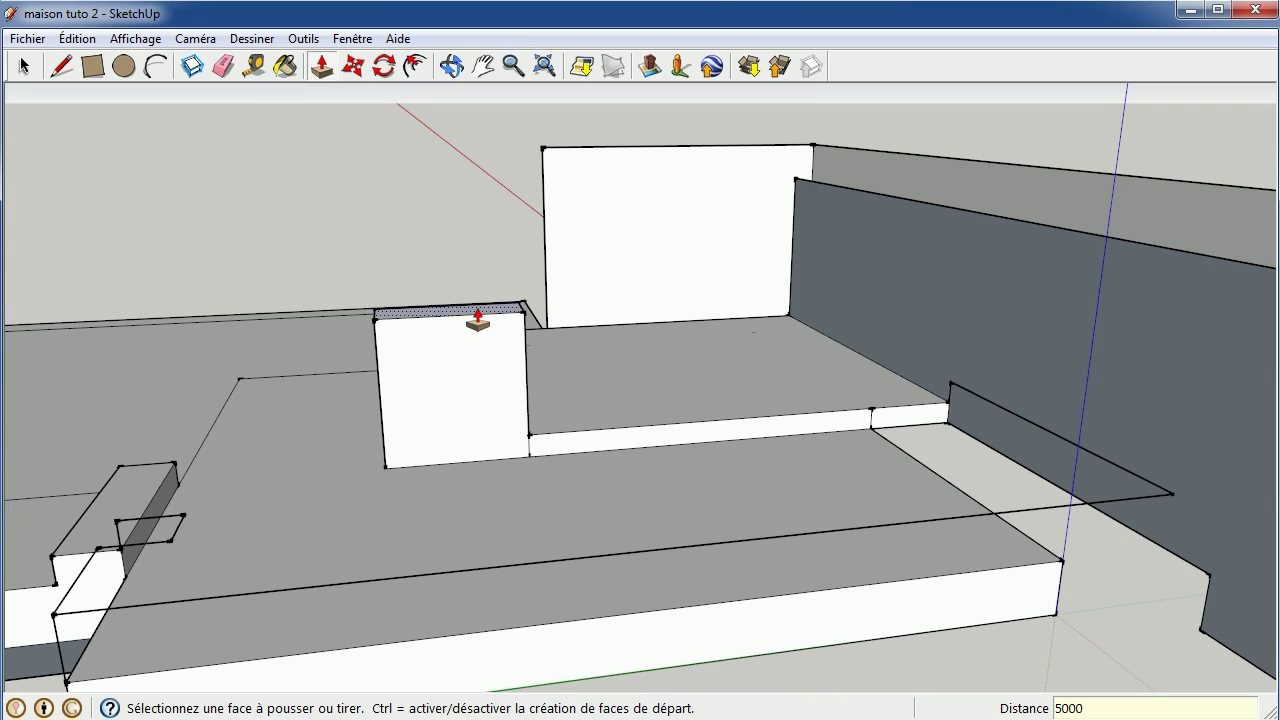
left_click(478, 320)
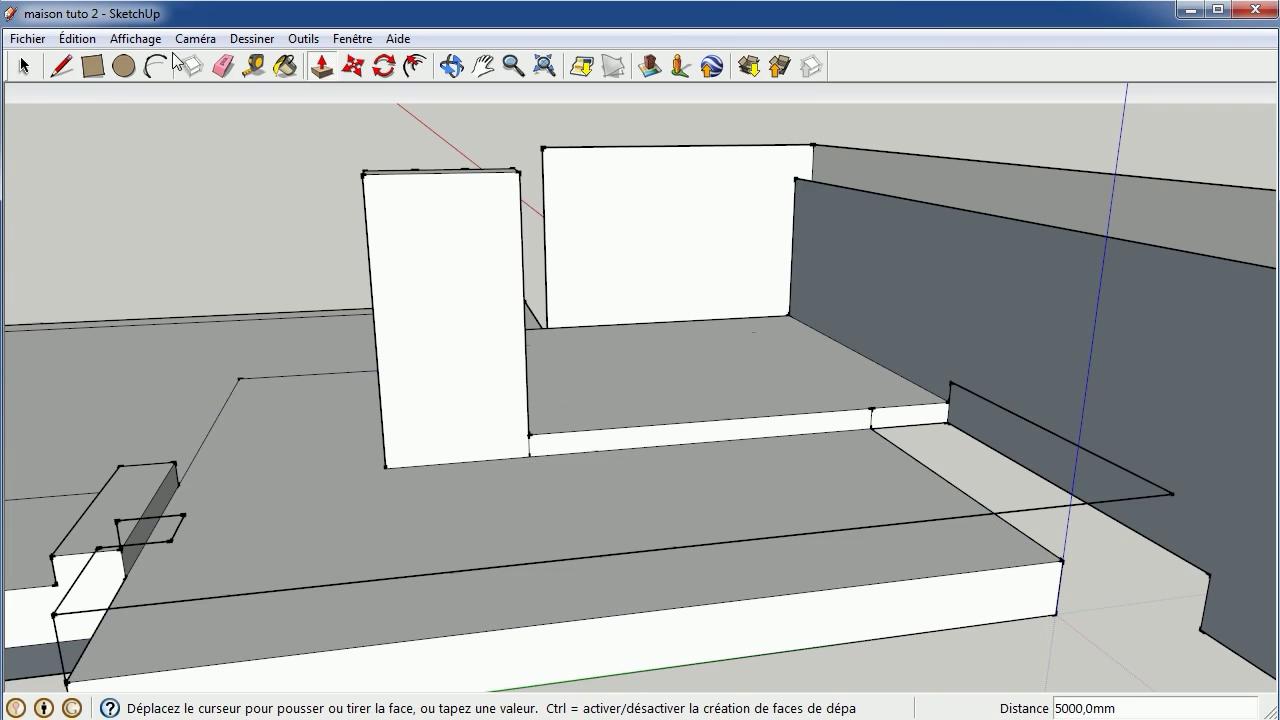
left_click(451, 65)
mouse_move(385, 212)
left_mouse_down()
mouse_move(429, 314)
mouse_move(680, 294)
mouse_move(560, 434)
mouse_move(629, 461)
mouse_move(674, 400)
mouse_move(636, 448)
left_mouse_up()
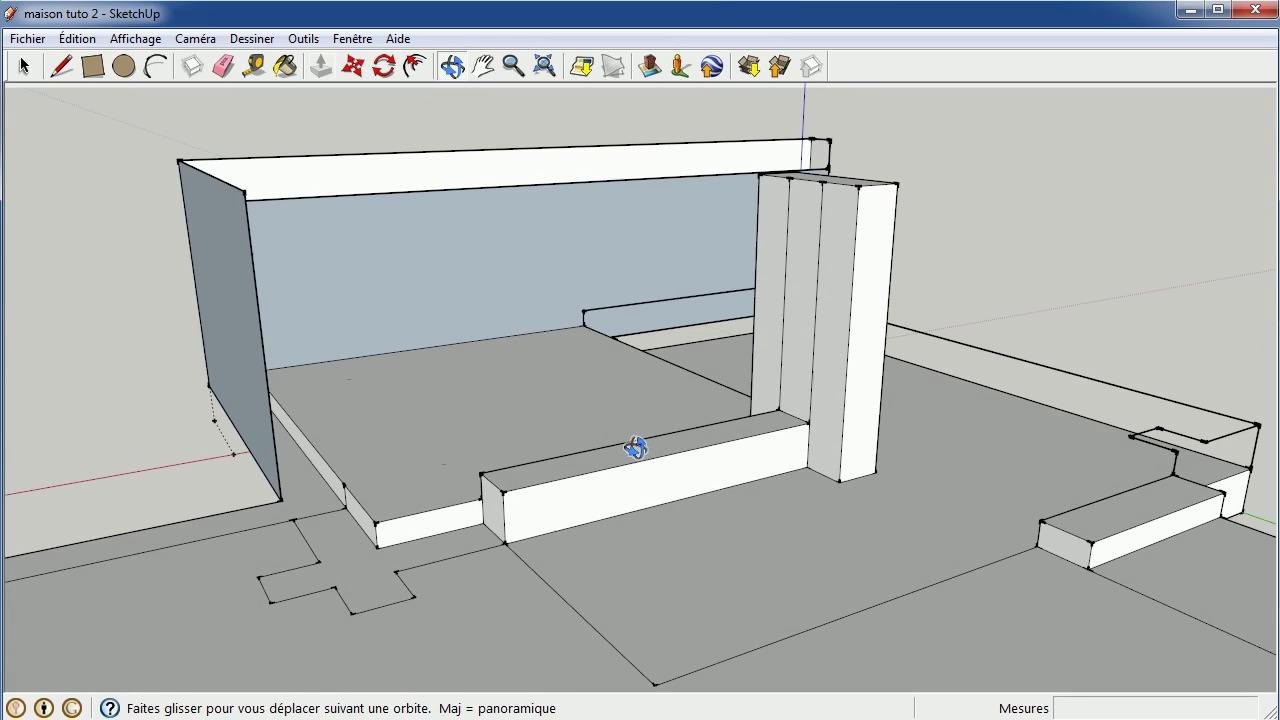
Outline a 3000 by 1000 mm step rectangle at the entrance
mouse_move(426, 594)
left_mouse_down()
mouse_move(451, 537)
mouse_move(423, 531)
mouse_move(420, 551)
left_mouse_up()
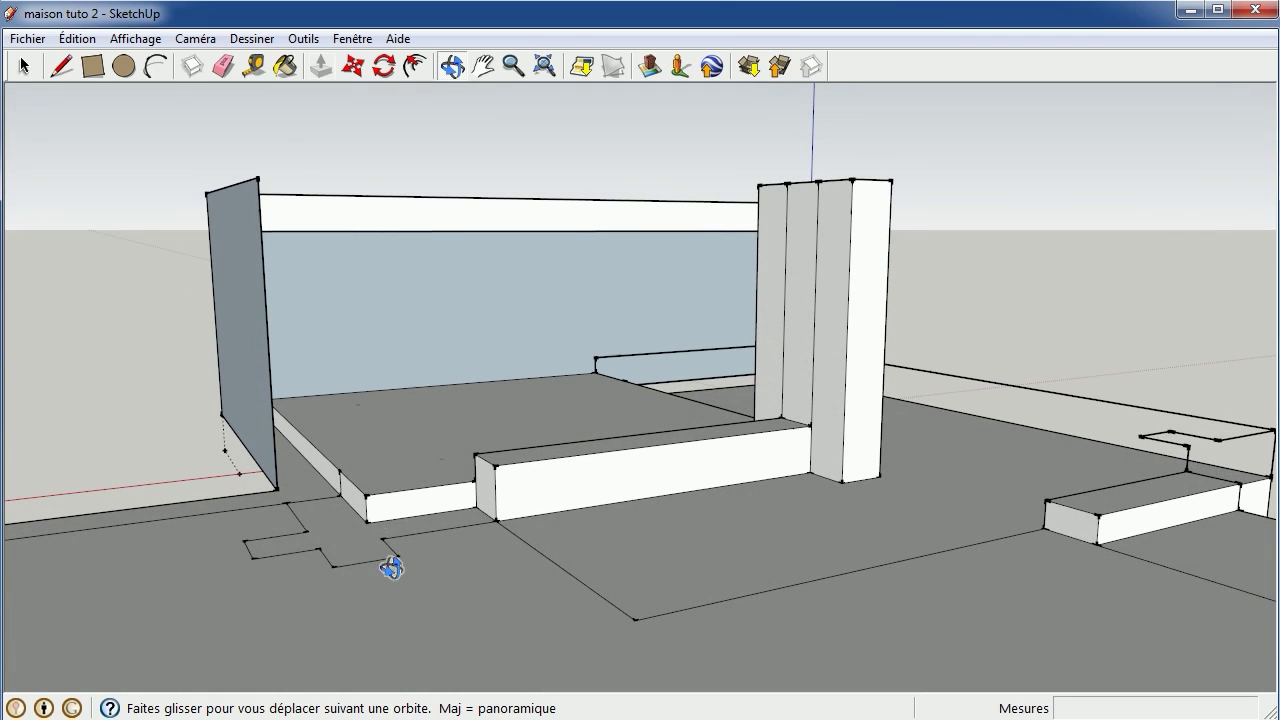
left_click(61, 66)
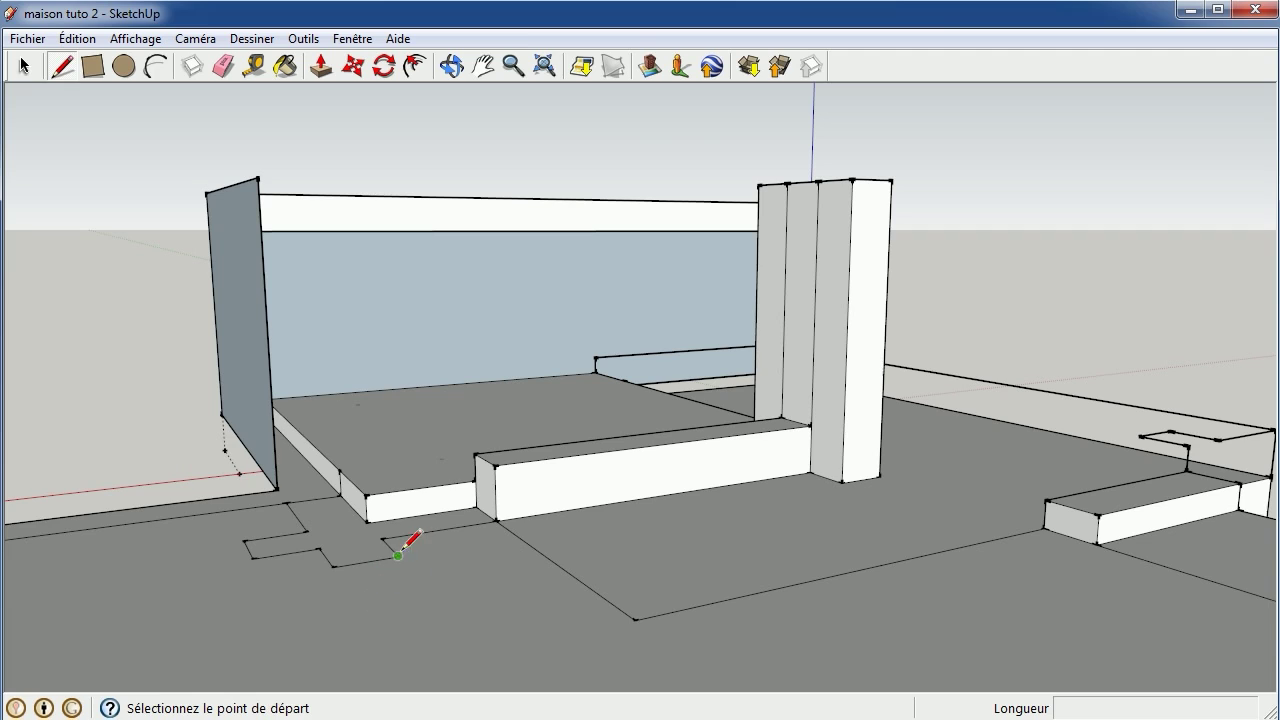
left_click(398, 556)
type("3000")
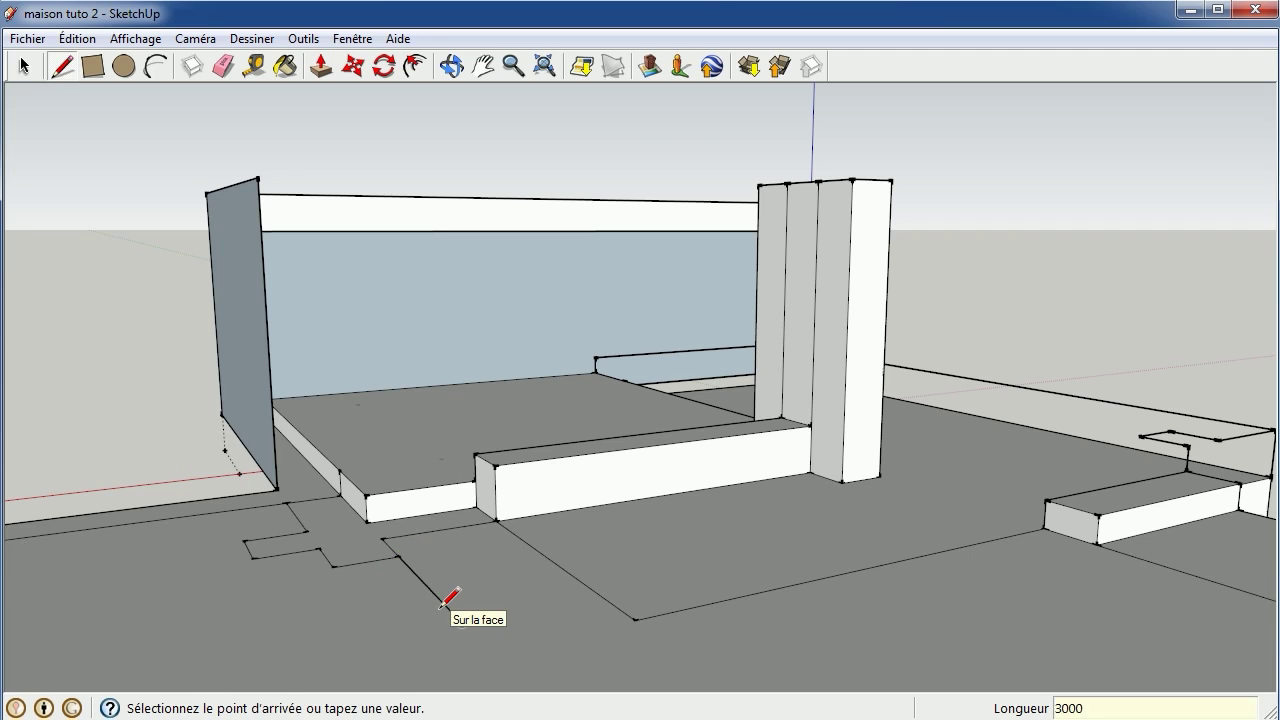
type("1000")
key("Return")
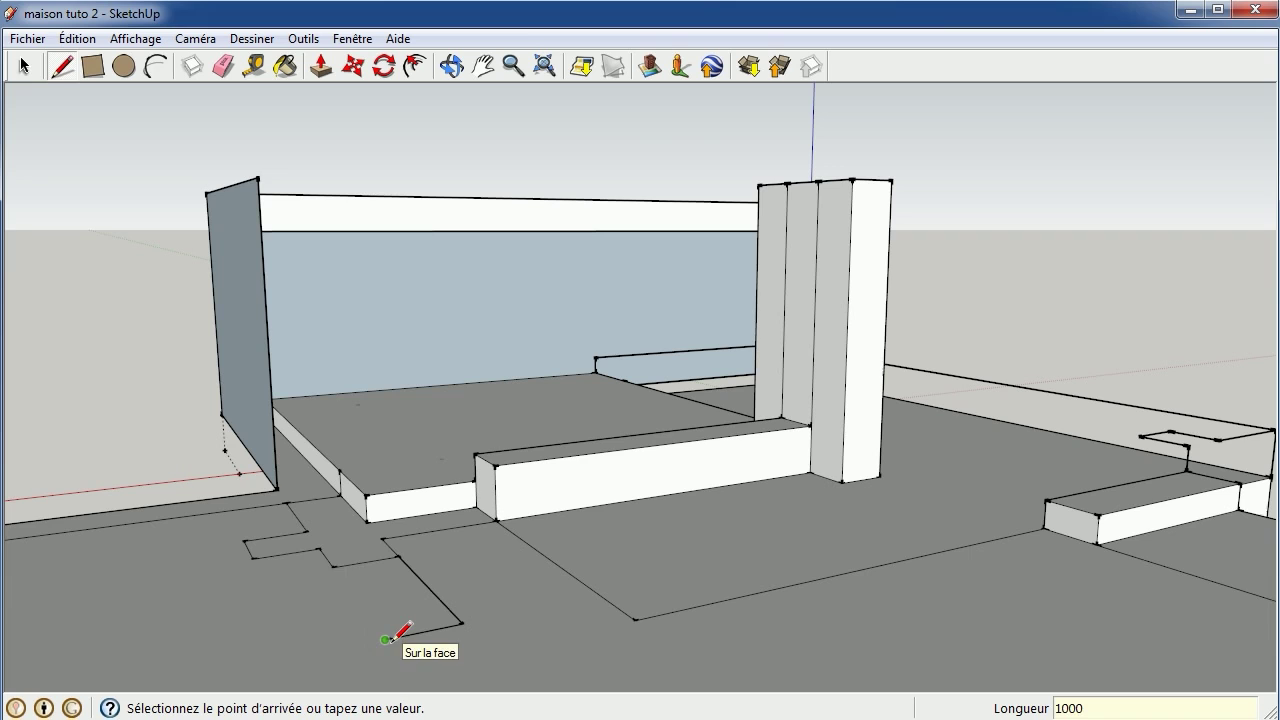
key("Return")
left_click(333, 567)
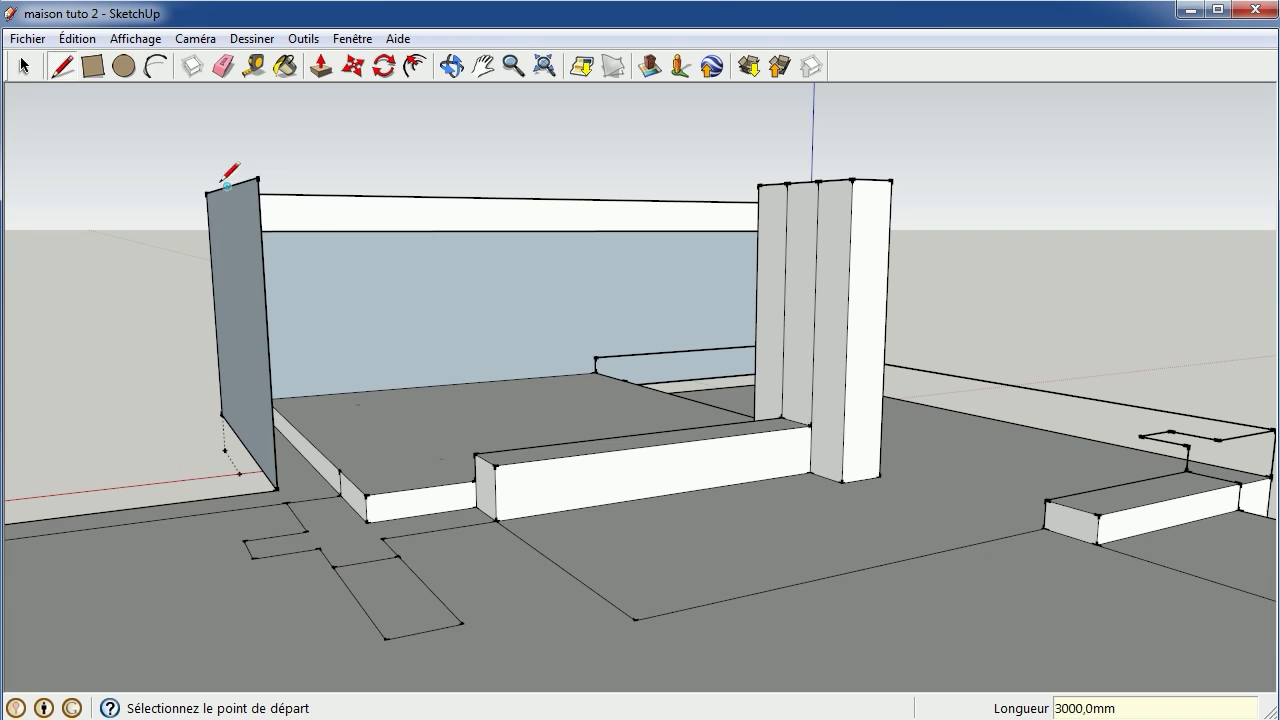
Push the step rectangle up 500 mm into a solid block
left_click(325, 67)
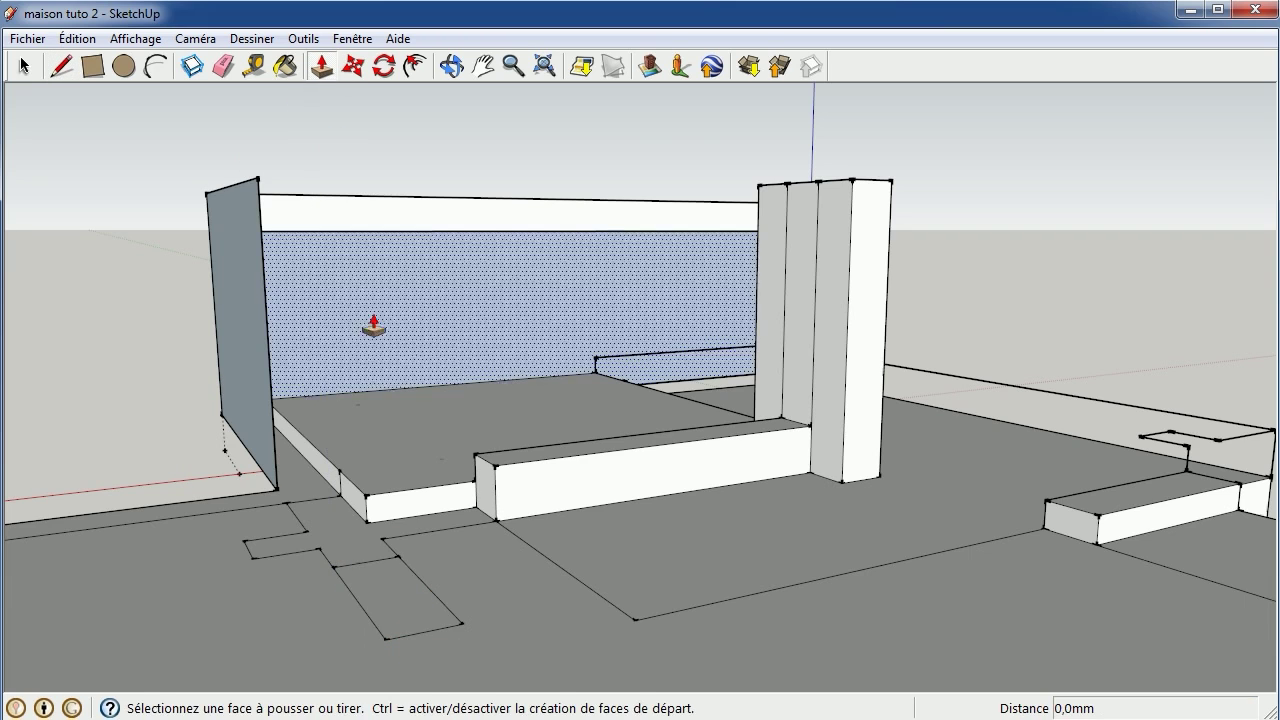
left_click(397, 600)
left_click(401, 580)
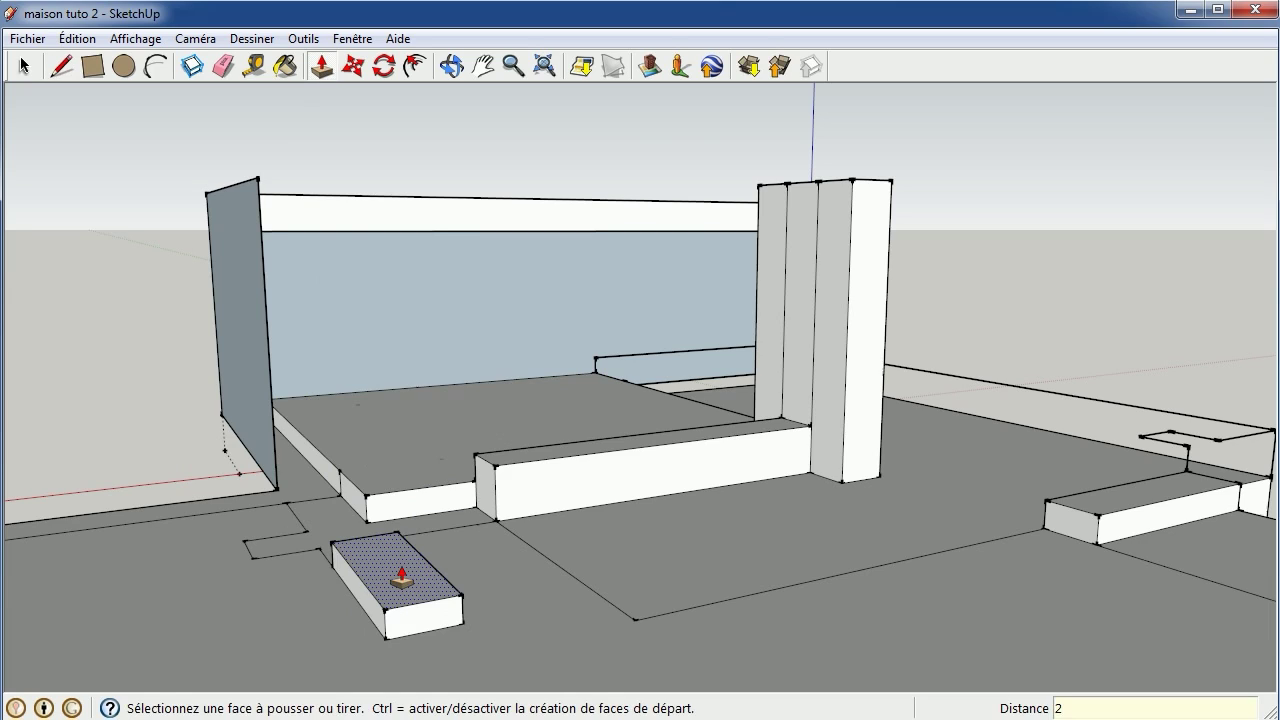
key("Return")
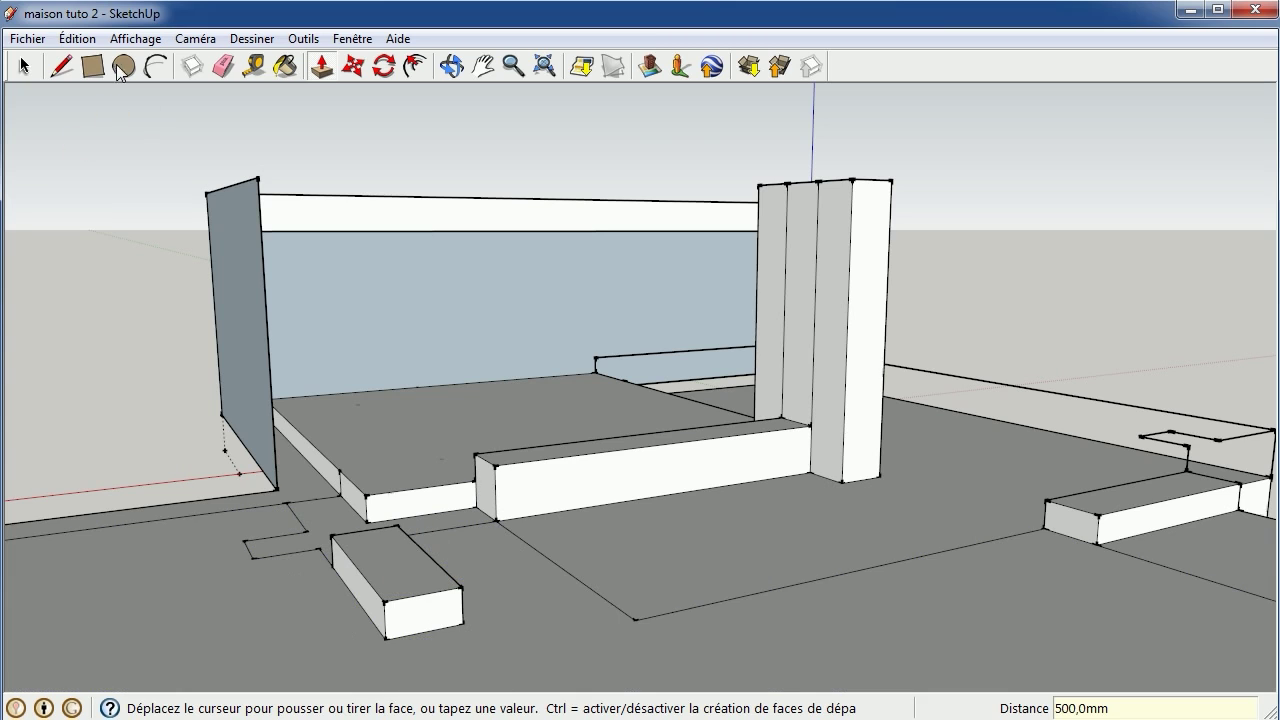
left_click(61, 66)
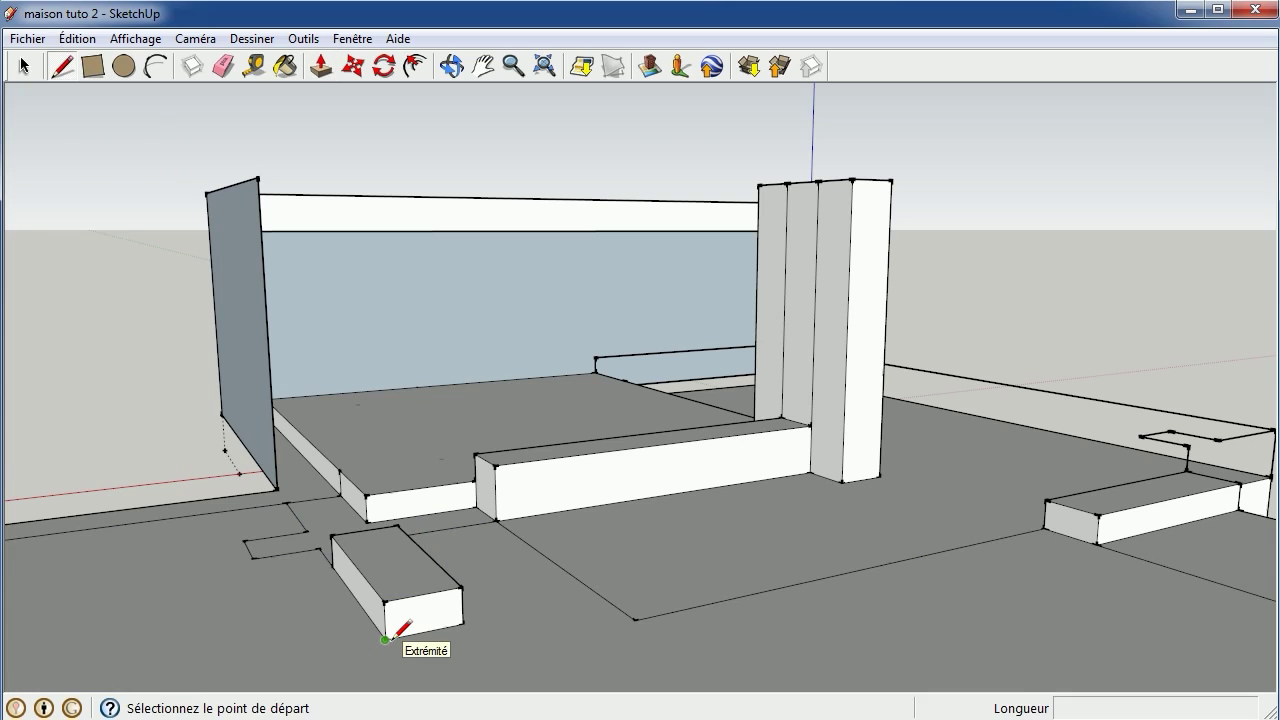
Draw a 2000 mm edge from the step block's bottom corner, then 10000 mm along the red axis
left_click(386, 639)
type("2000")
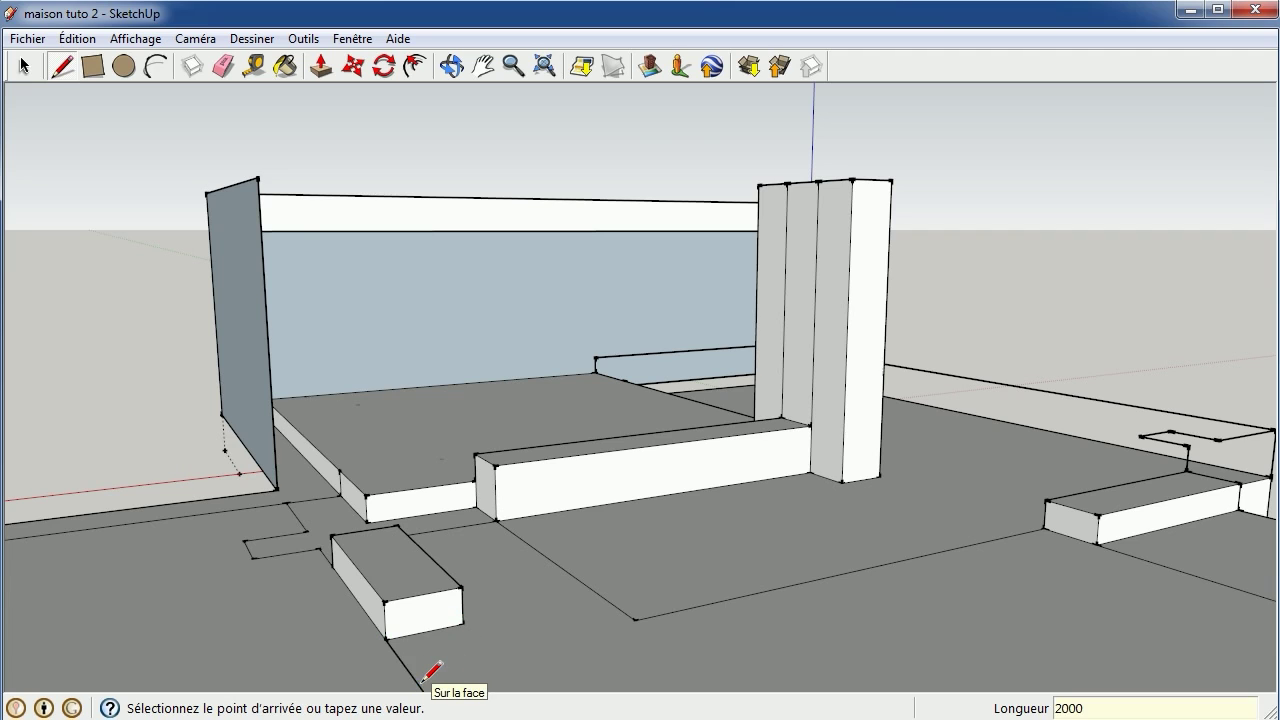
key("Return")
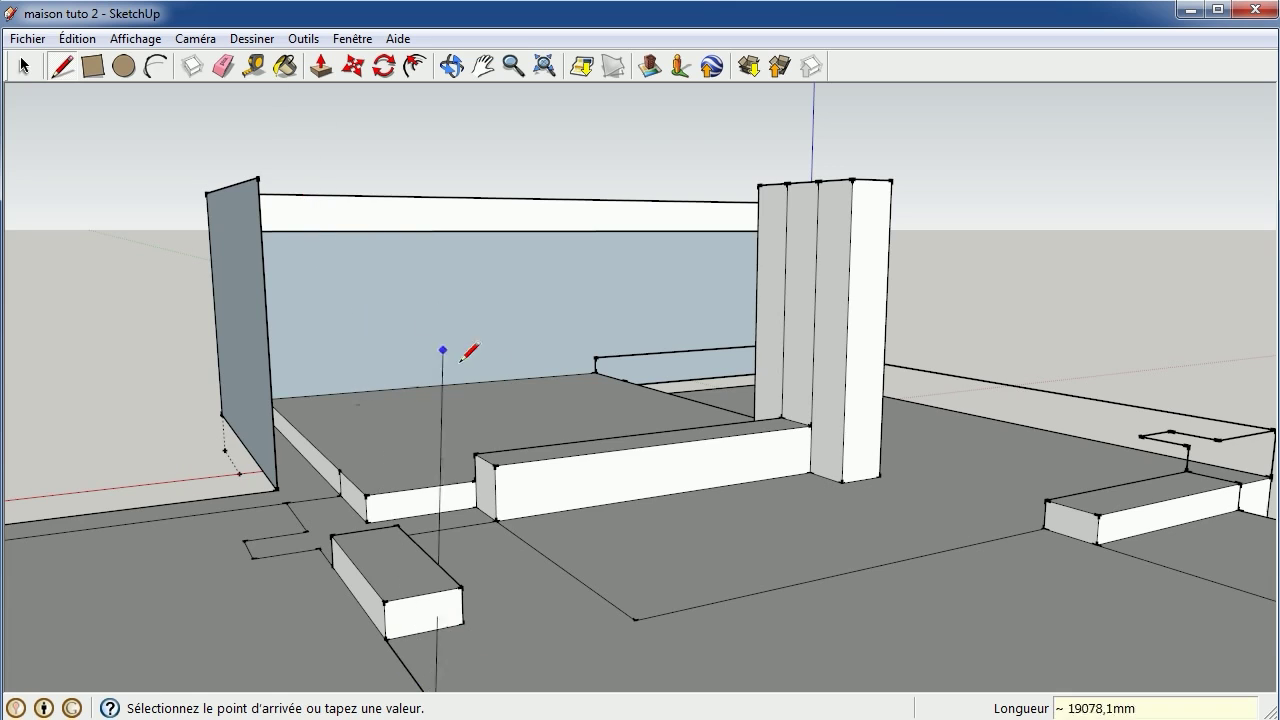
scroll(583, 449, "down", 3)
scroll(591, 543, "down", 2)
scroll(617, 617, "up", 2)
scroll(647, 550, "up", 2)
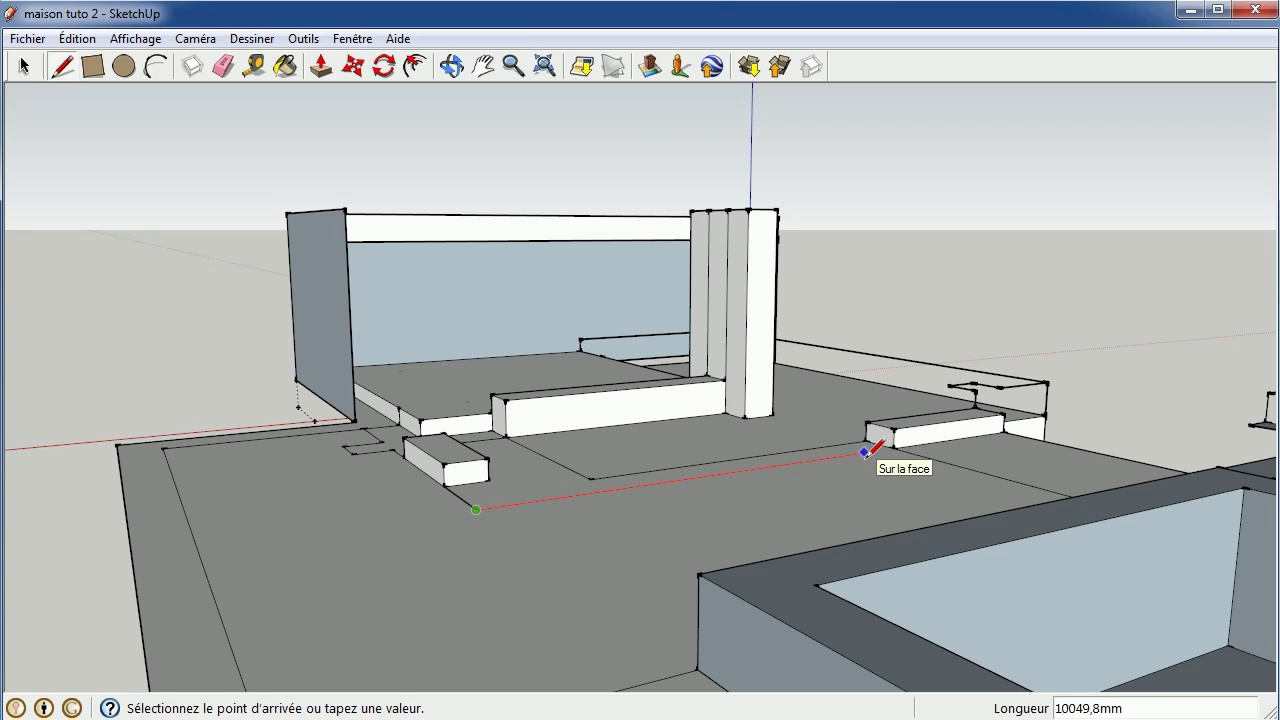
type("10000")
key("Return")
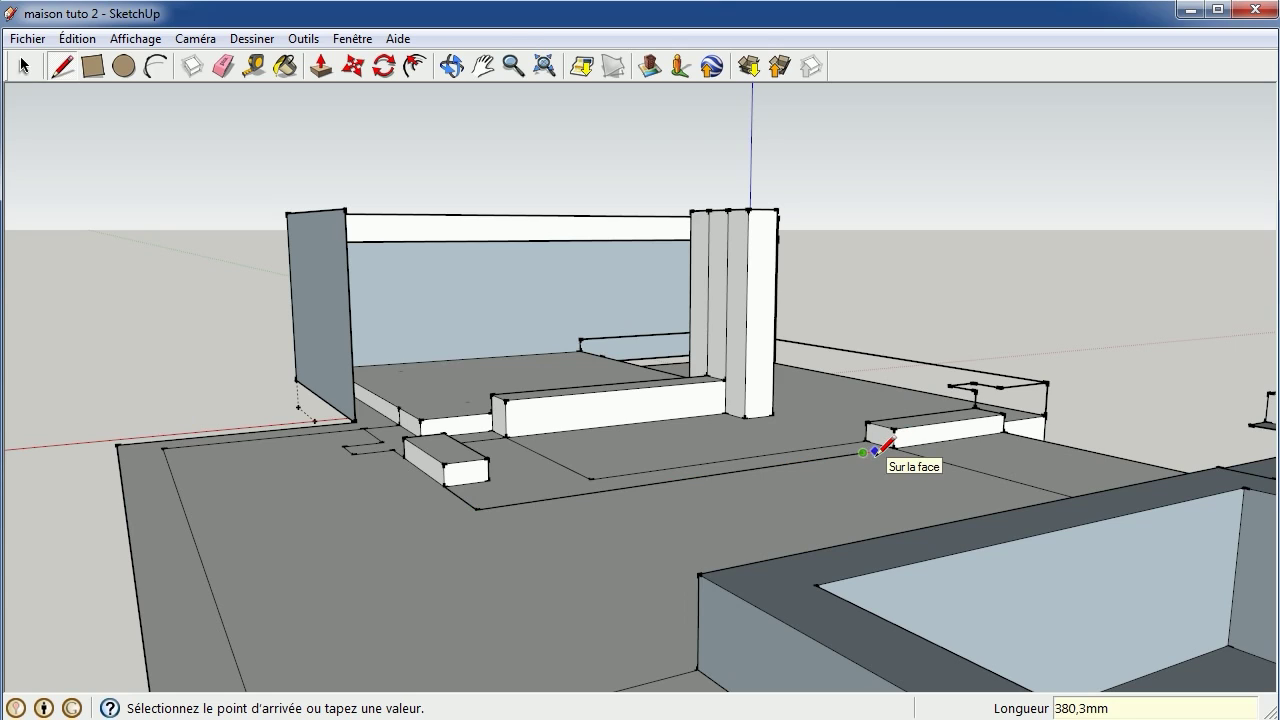
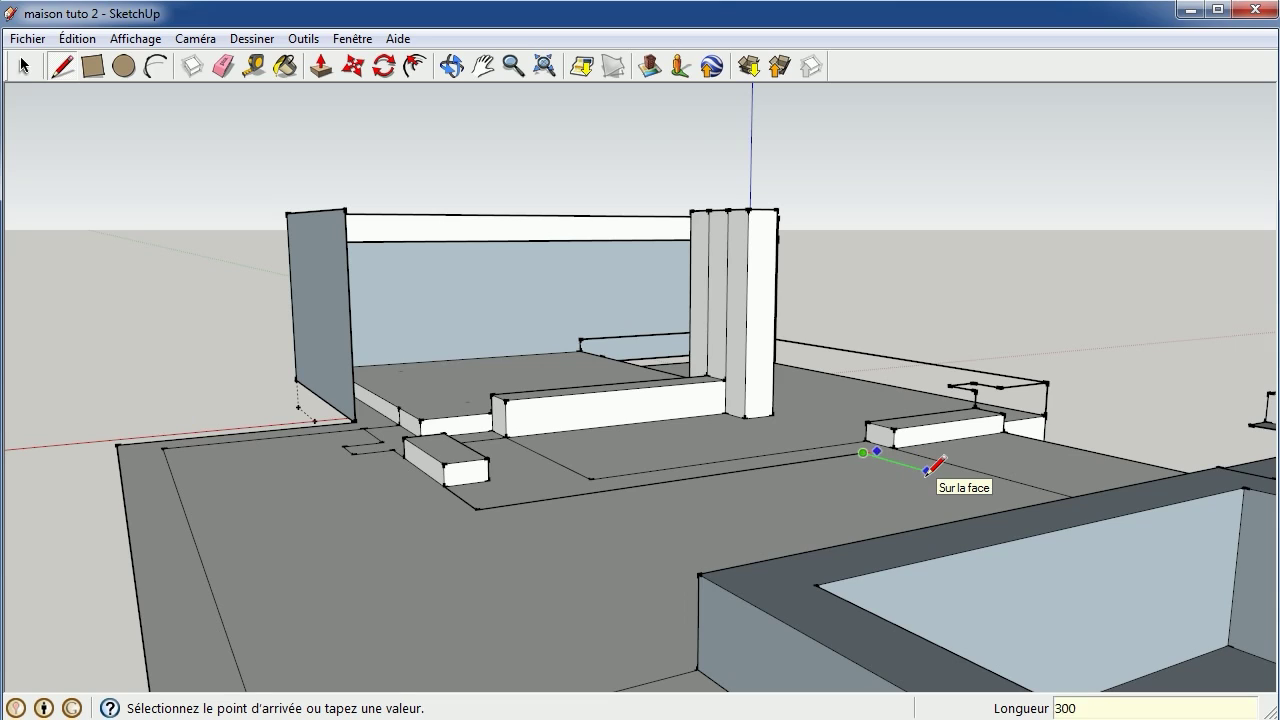
Finish the 3000 mm floor edge, close the rectangle, and link it to the low step's corner
key("Return")
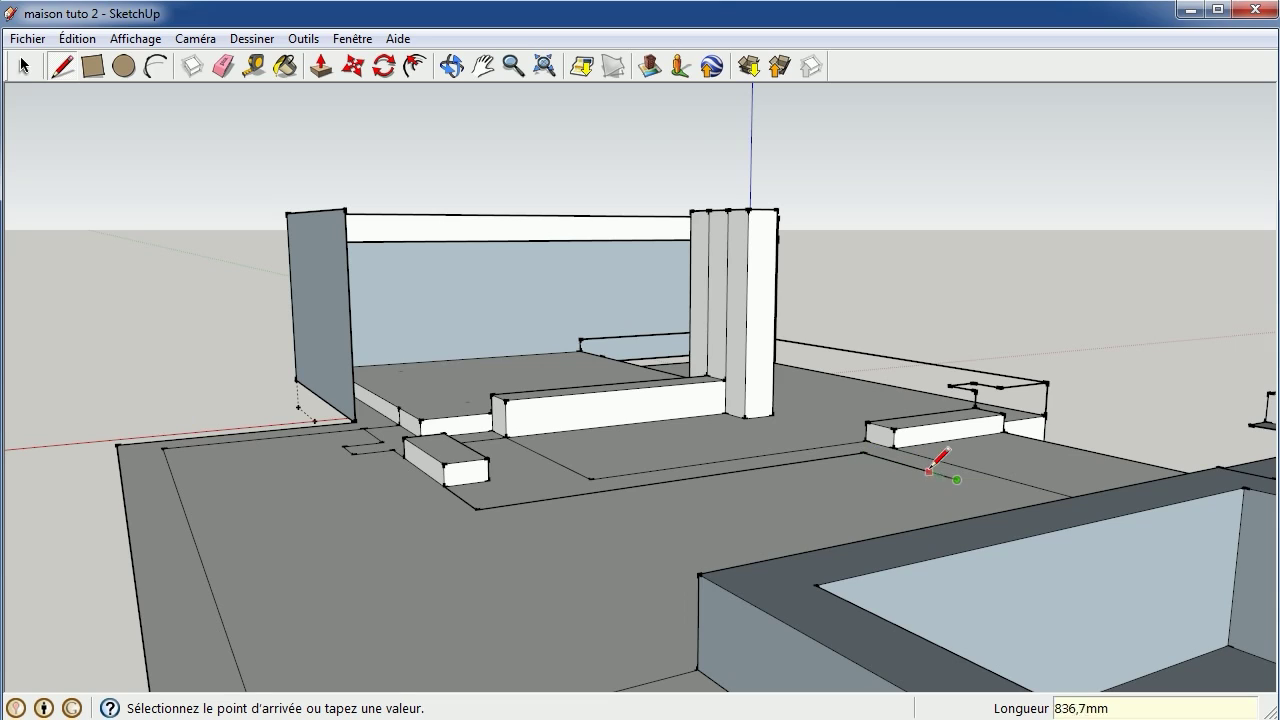
type("1000")
left_click(988, 474)
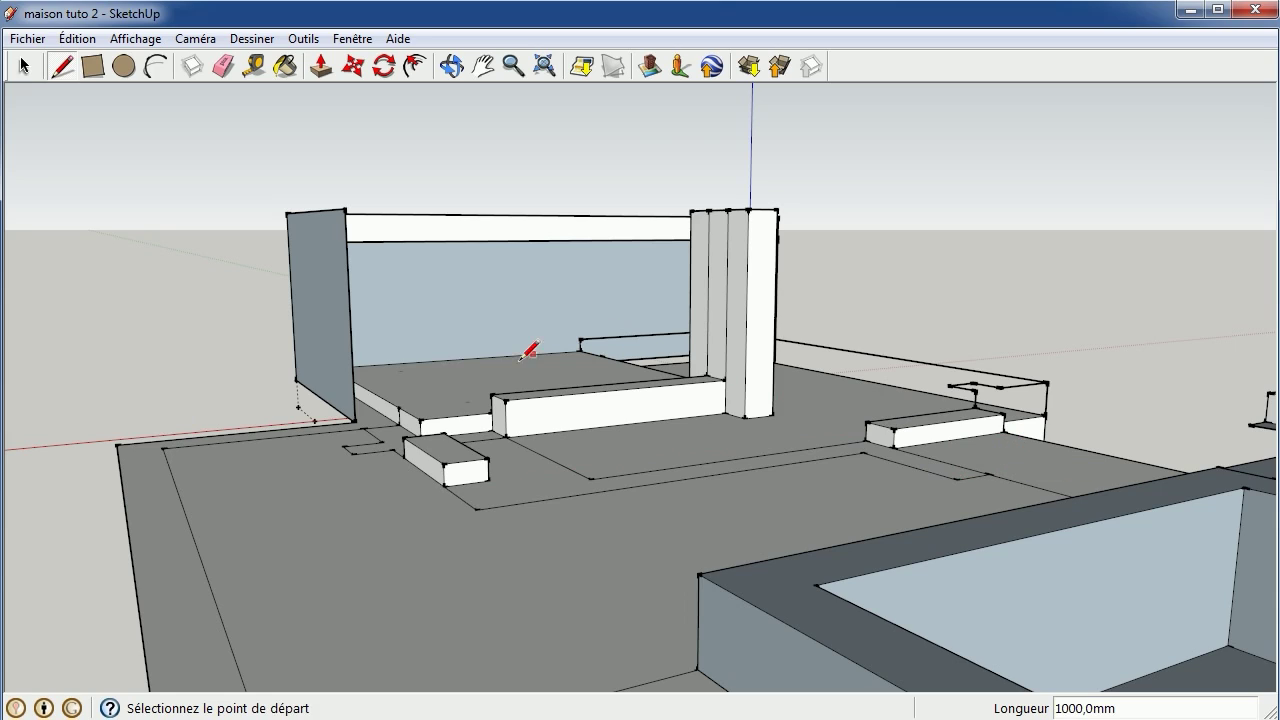
left_click(589, 479)
left_click(489, 481)
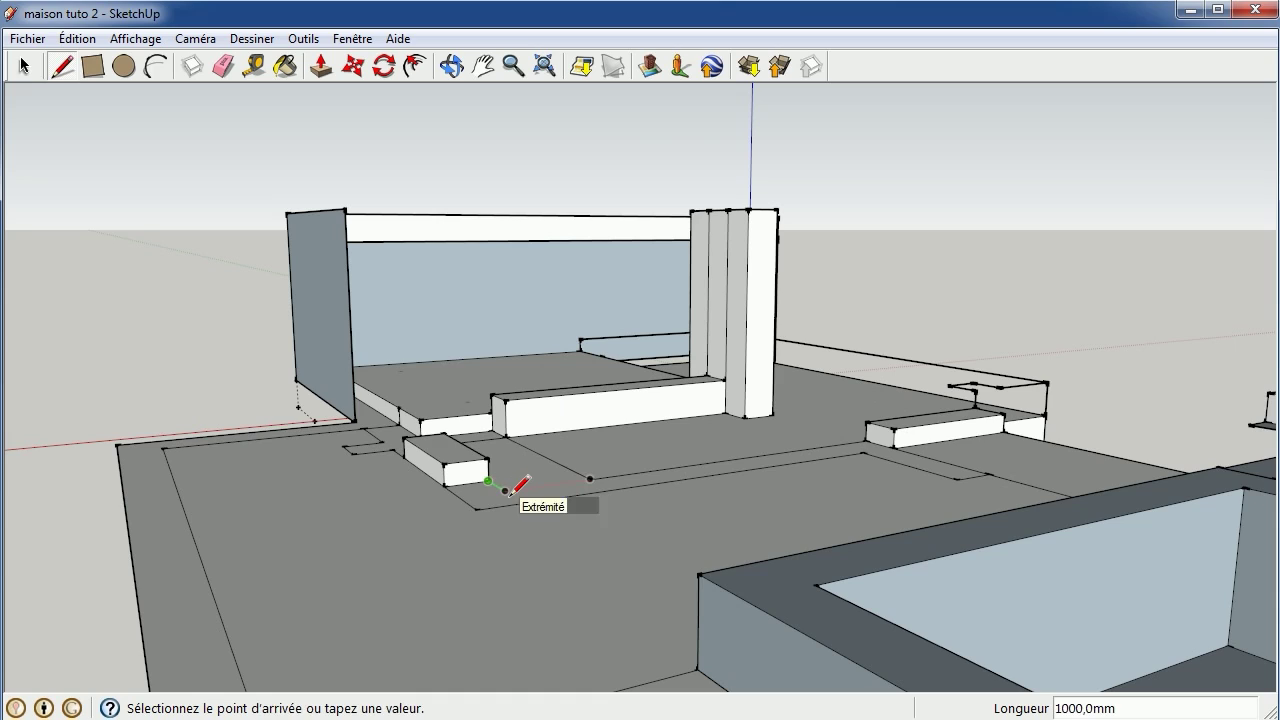
left_click(505, 490)
left_click(589, 481)
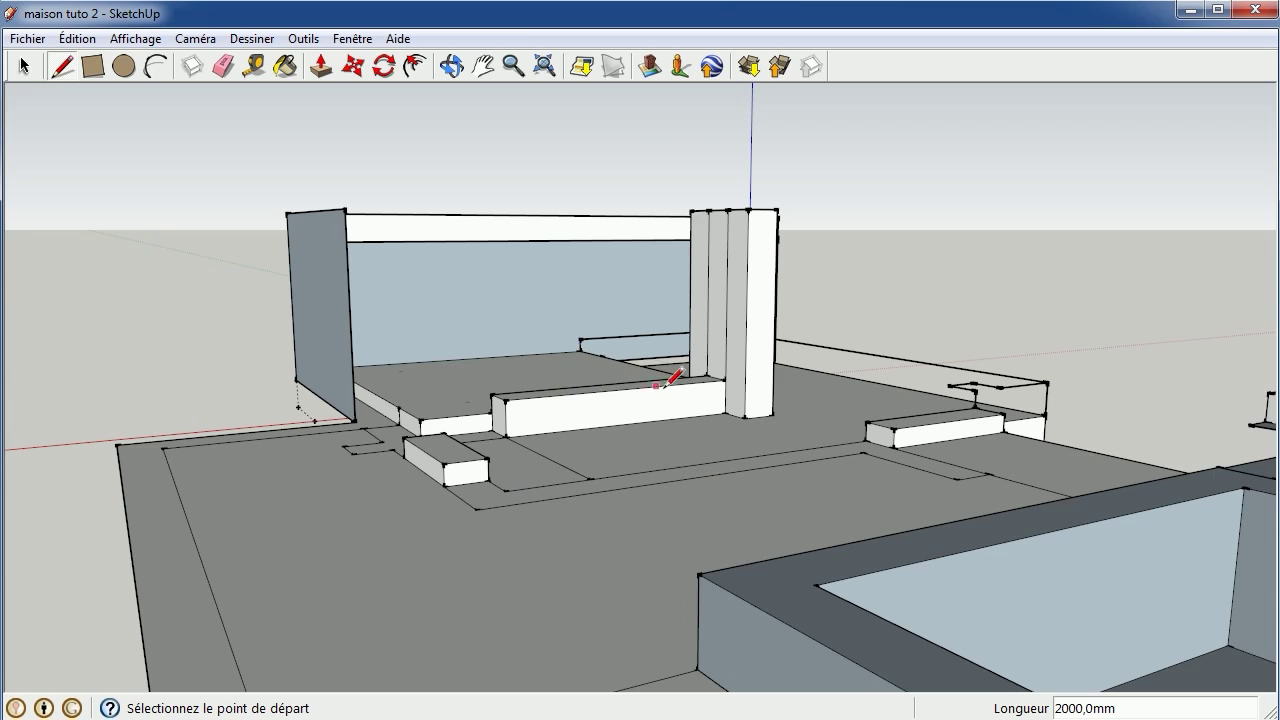
Pull the face beside the low step and the large area by the pillar up 1000 mm
left_click(322, 68)
left_click(509, 476)
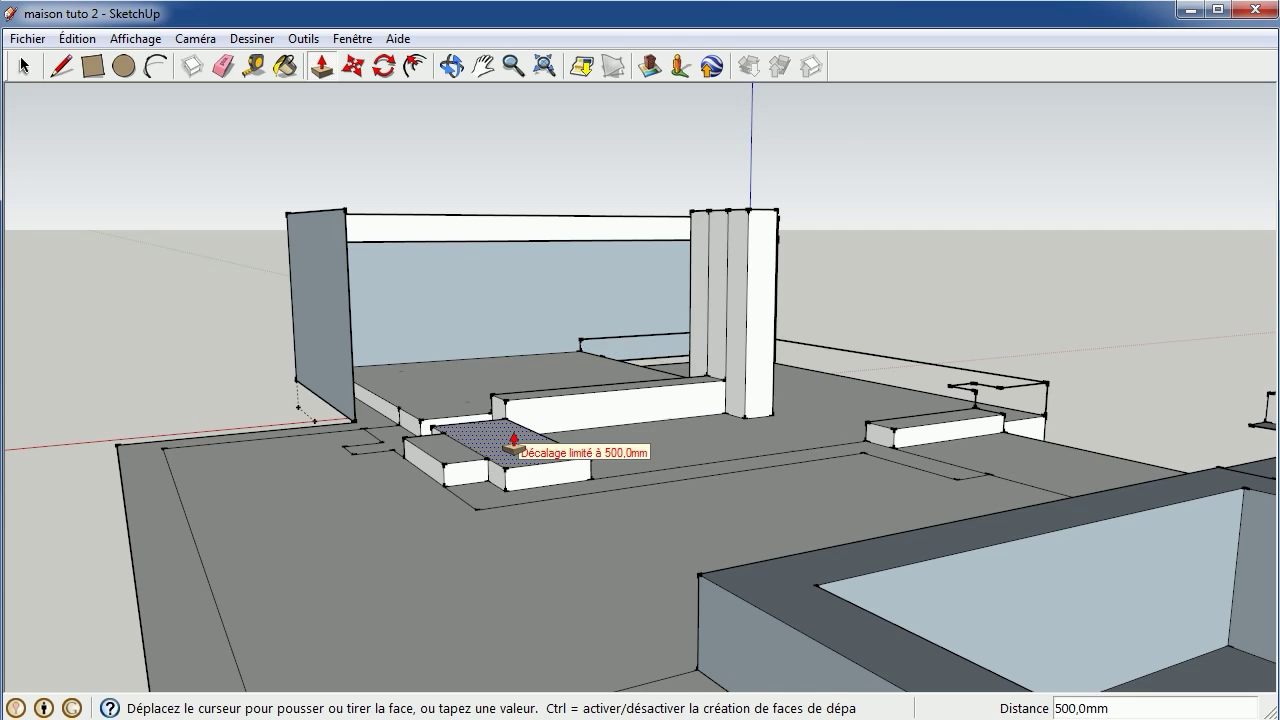
left_click(512, 430)
type("1000")
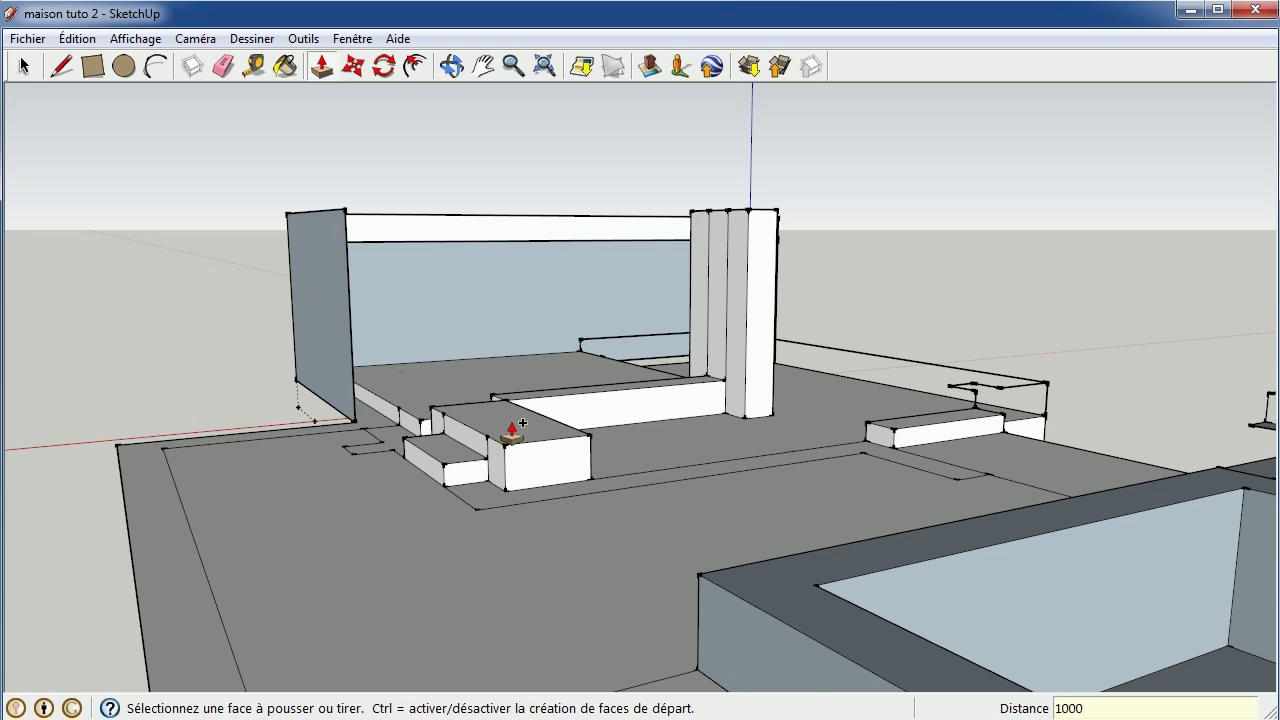
left_click(512, 430)
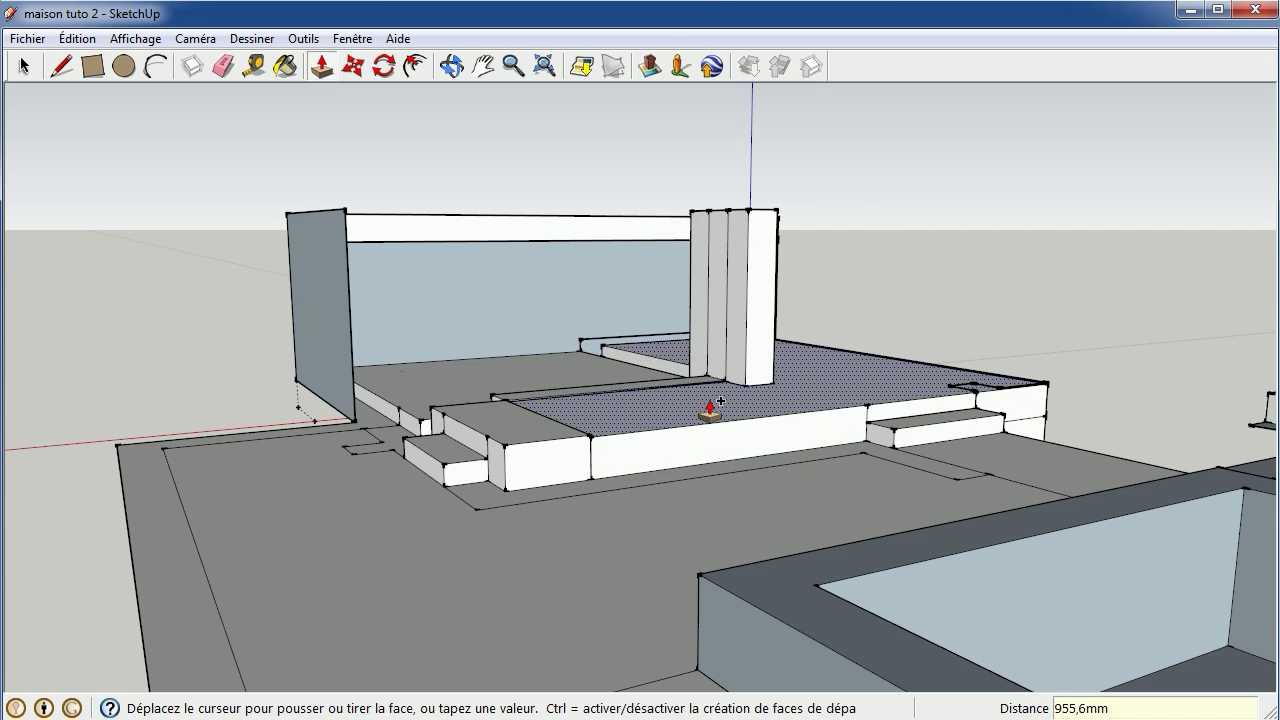
left_click(711, 410)
type("1000")
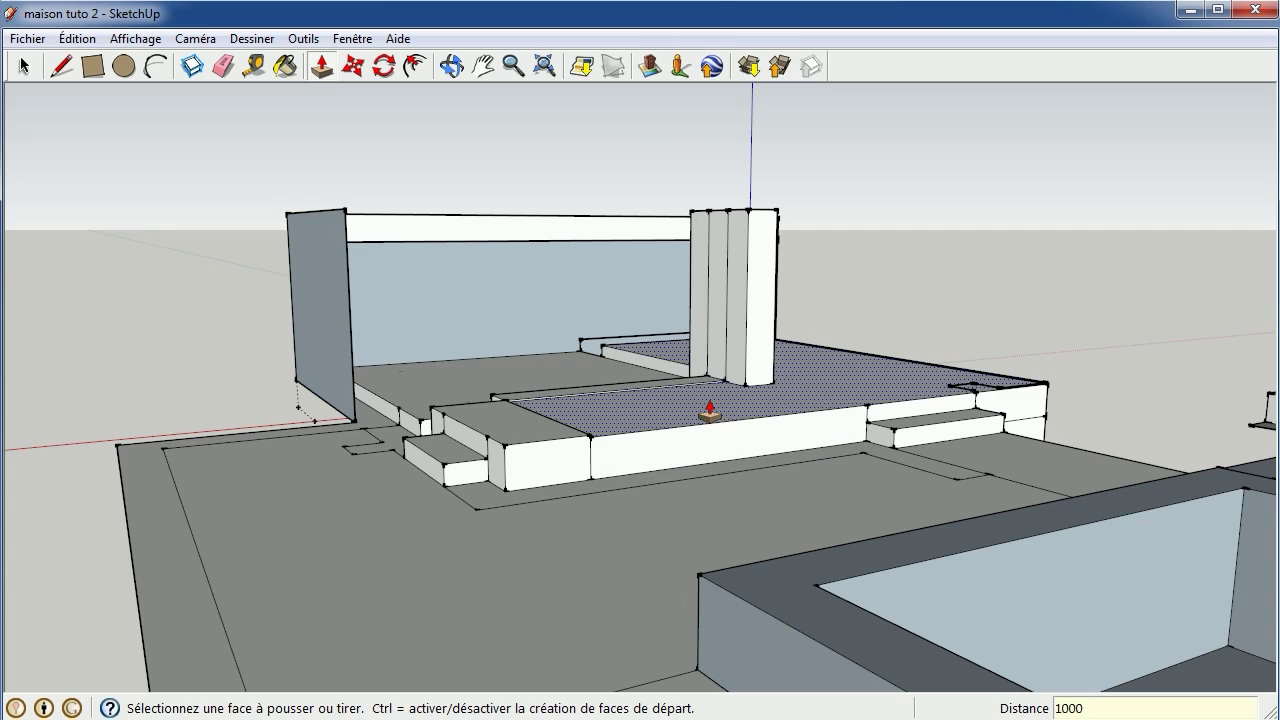
left_click(709, 412)
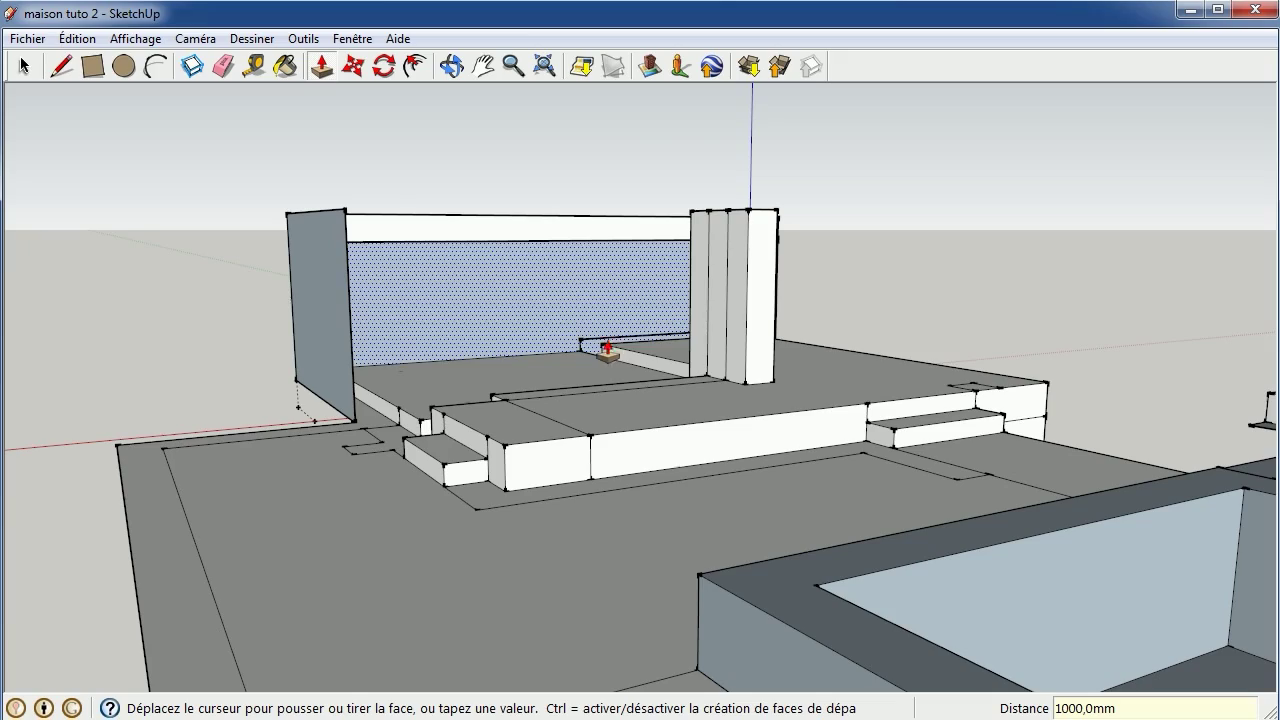
From a low side view, draw edges from the platform's top and bottom corners to the wall
left_click(450, 66)
mouse_move(560, 380)
left_mouse_down()
mouse_move(757, 497)
mouse_move(553, 412)
mouse_move(506, 409)
mouse_move(643, 366)
mouse_move(640, 434)
mouse_move(923, 362)
mouse_move(889, 331)
mouse_move(689, 283)
left_mouse_up()
mouse_move(1060, 511)
left_mouse_down()
mouse_move(885, 424)
mouse_move(894, 446)
mouse_move(967, 463)
left_mouse_up()
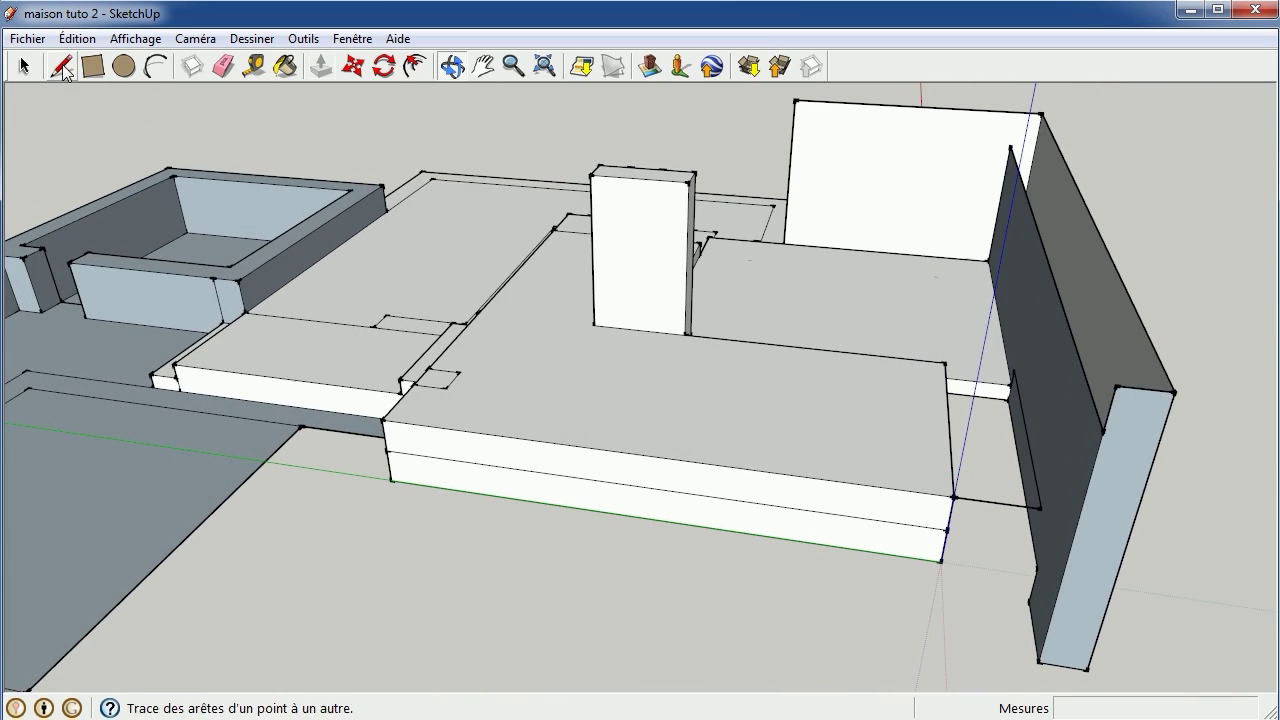
left_click(61, 66)
left_click(944, 362)
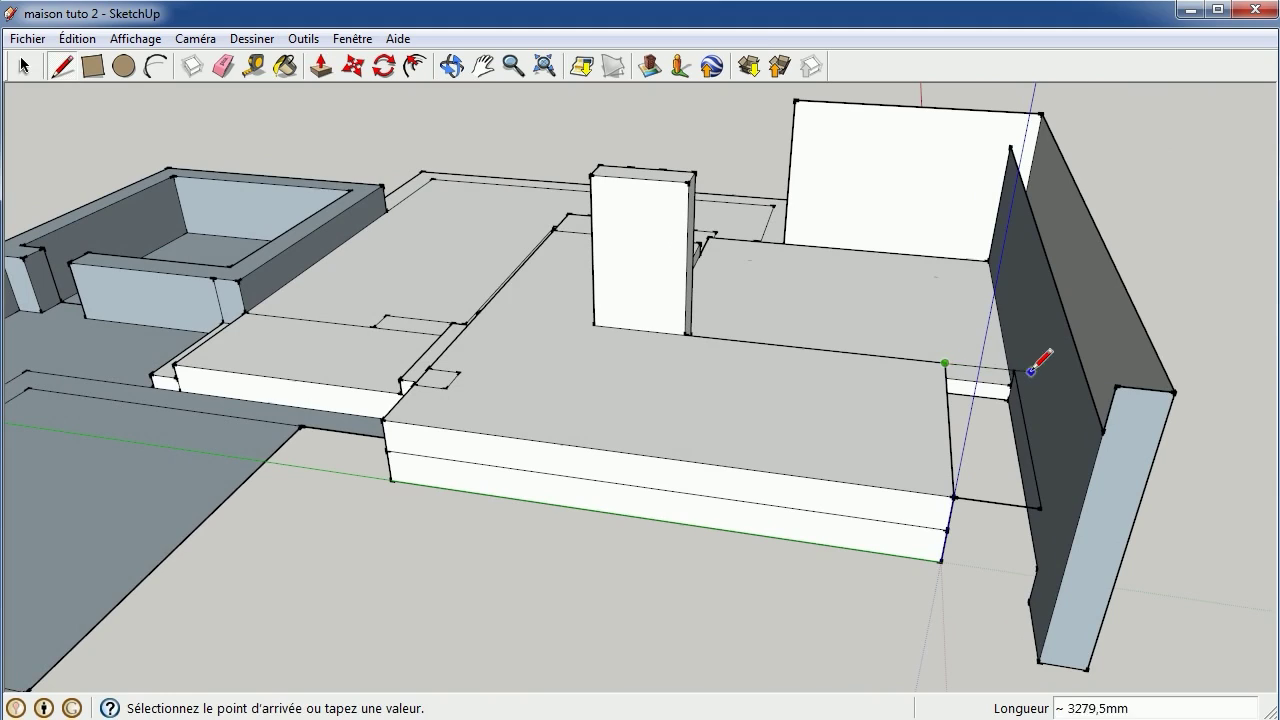
left_click(1012, 370)
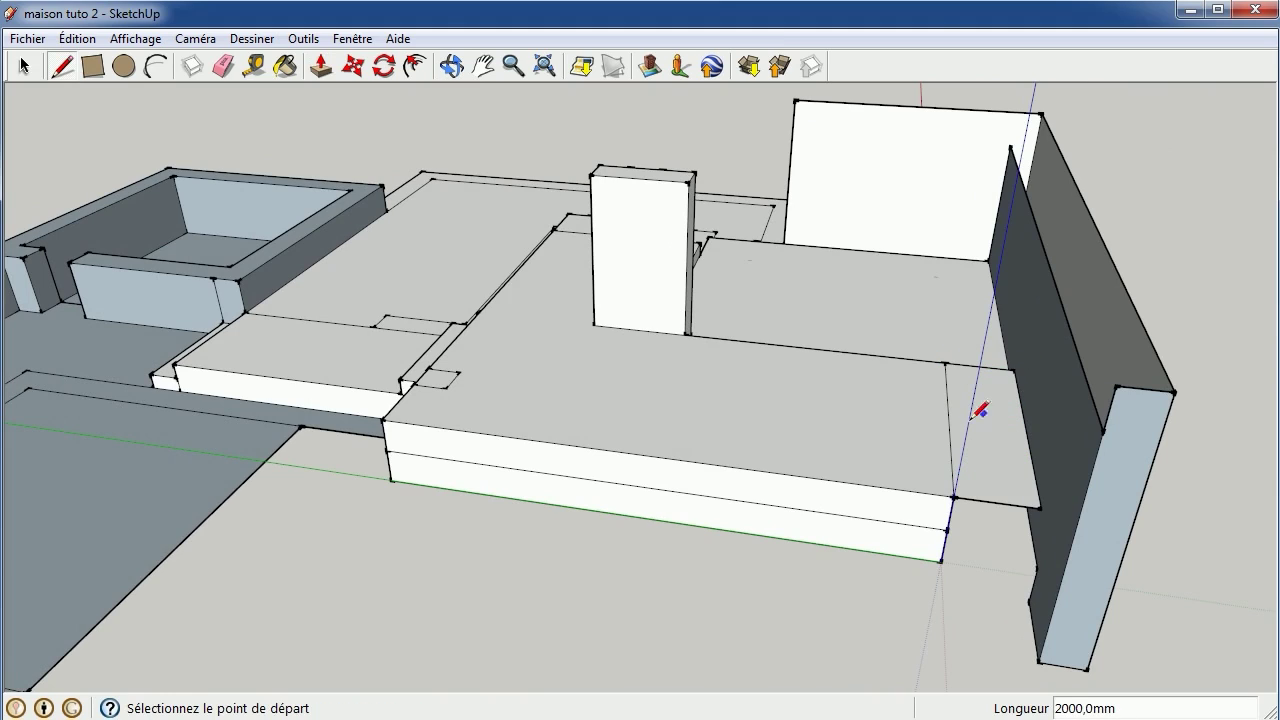
left_click(948, 528)
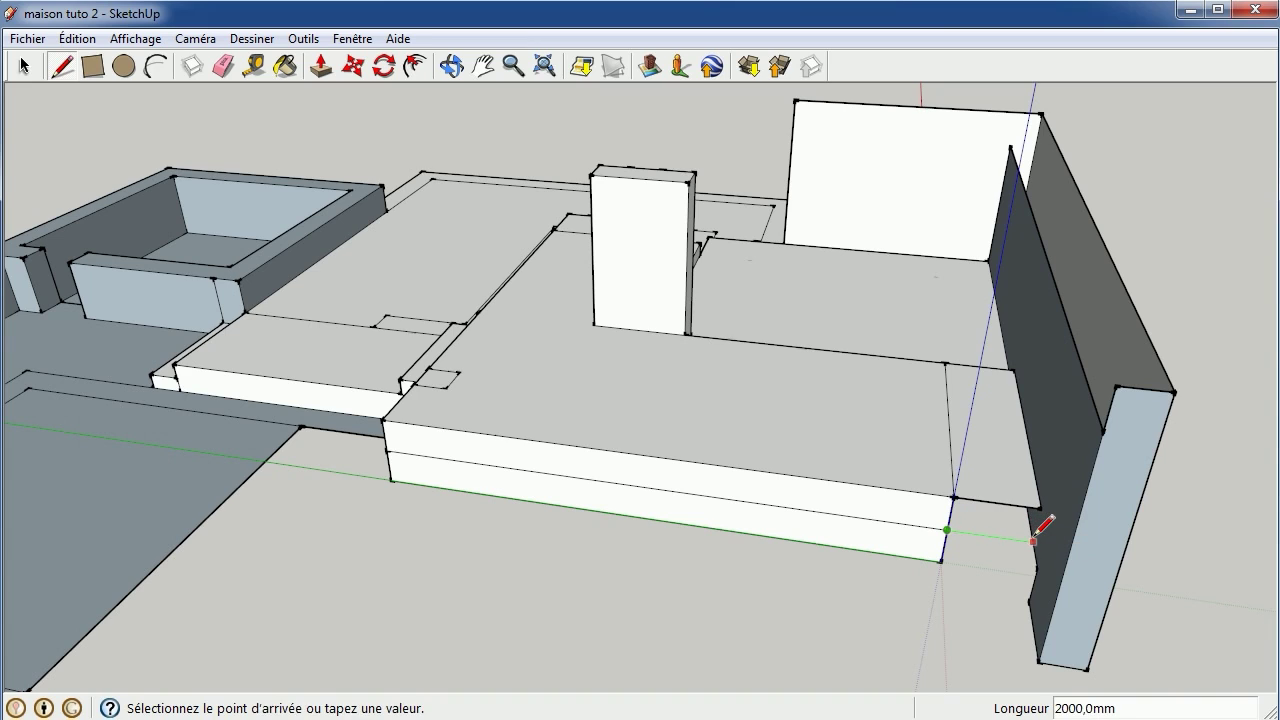
left_click(1033, 541)
left_click(1040, 509)
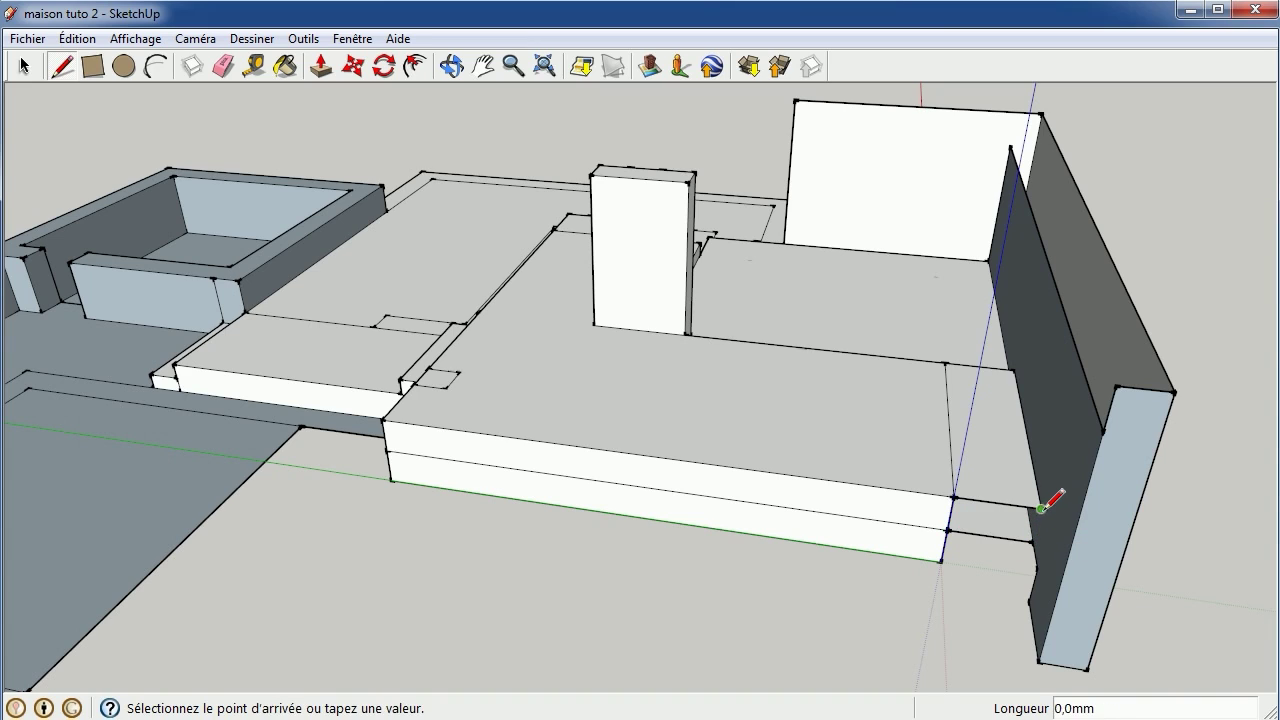
left_click(1034, 539)
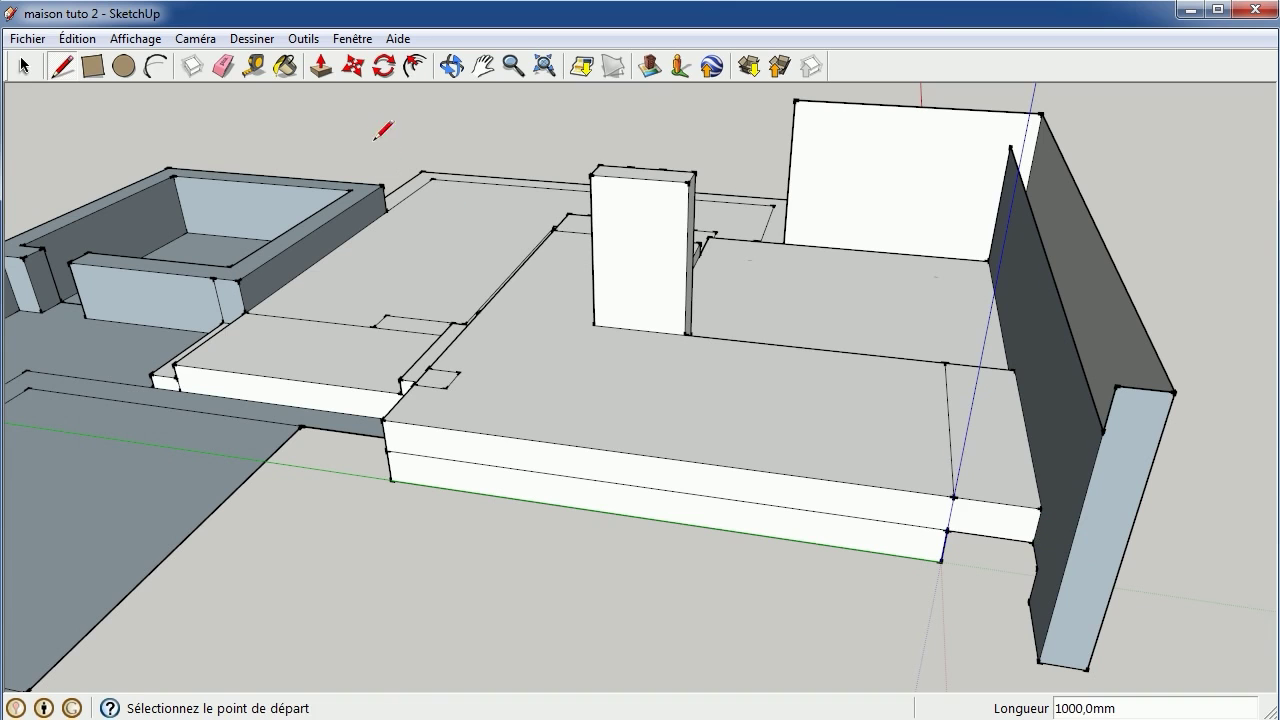
Orbit around the house to view the cross-shaped outline, pillar and steps from above
left_click(451, 66)
mouse_move(574, 249)
left_mouse_down()
mouse_move(1057, 334)
mouse_move(603, 222)
mouse_move(914, 240)
mouse_move(1011, 174)
left_mouse_up()
left_click_drag(554, 283, 913, 316)
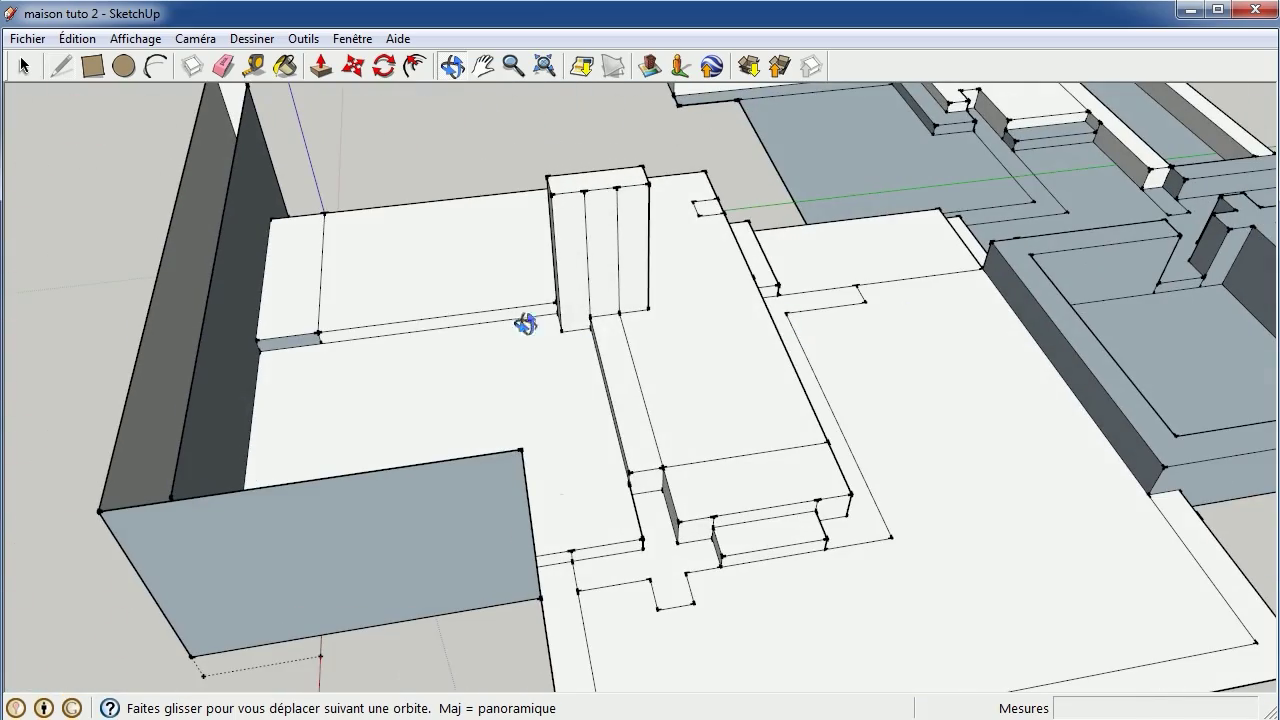
mouse_move(346, 351)
left_mouse_down()
mouse_move(289, 257)
mouse_move(236, 274)
mouse_move(580, 346)
mouse_move(646, 391)
mouse_move(477, 282)
mouse_move(1074, 269)
mouse_move(966, 263)
mouse_move(893, 278)
left_mouse_up()
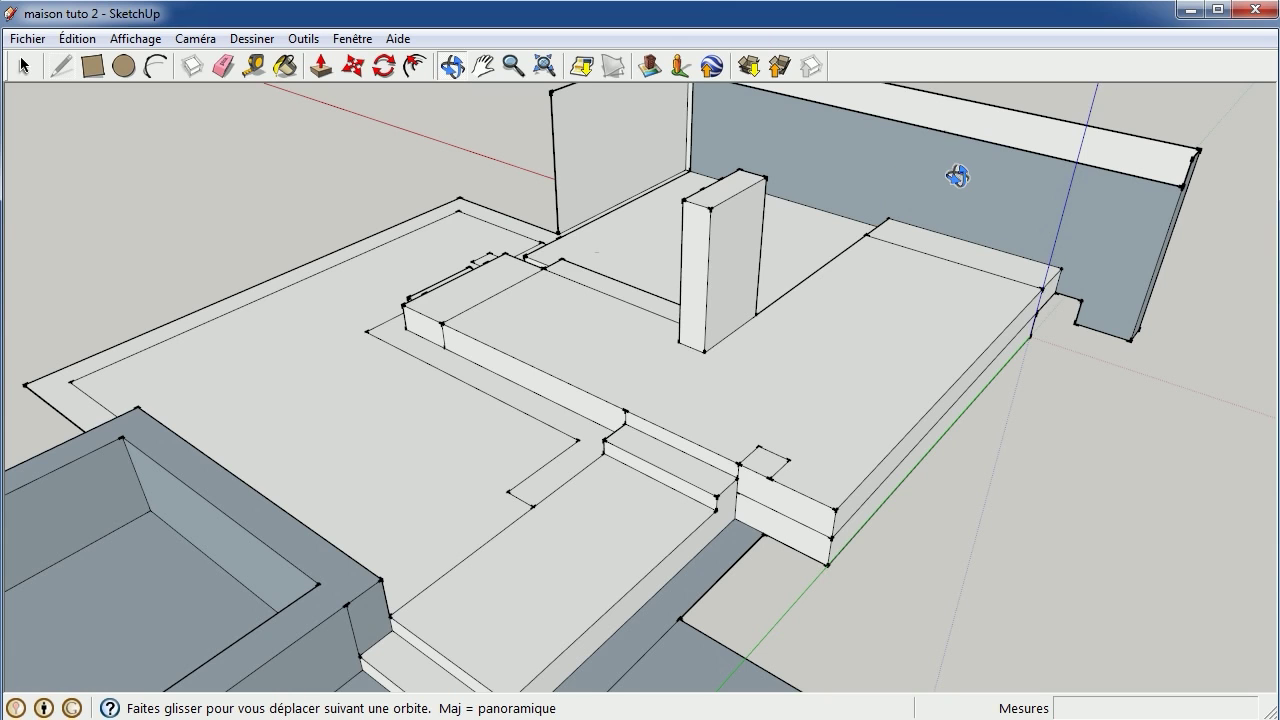
mouse_move(929, 250)
left_mouse_down()
mouse_move(880, 317)
mouse_move(1099, 281)
mouse_move(634, 309)
mouse_move(929, 297)
mouse_move(609, 326)
mouse_move(686, 333)
left_mouse_up()
mouse_move(771, 280)
left_mouse_down()
mouse_move(534, 389)
mouse_move(352, 234)
mouse_move(449, 249)
mouse_move(443, 194)
mouse_move(515, 168)
mouse_move(797, 191)
mouse_move(788, 212)
left_mouse_up()
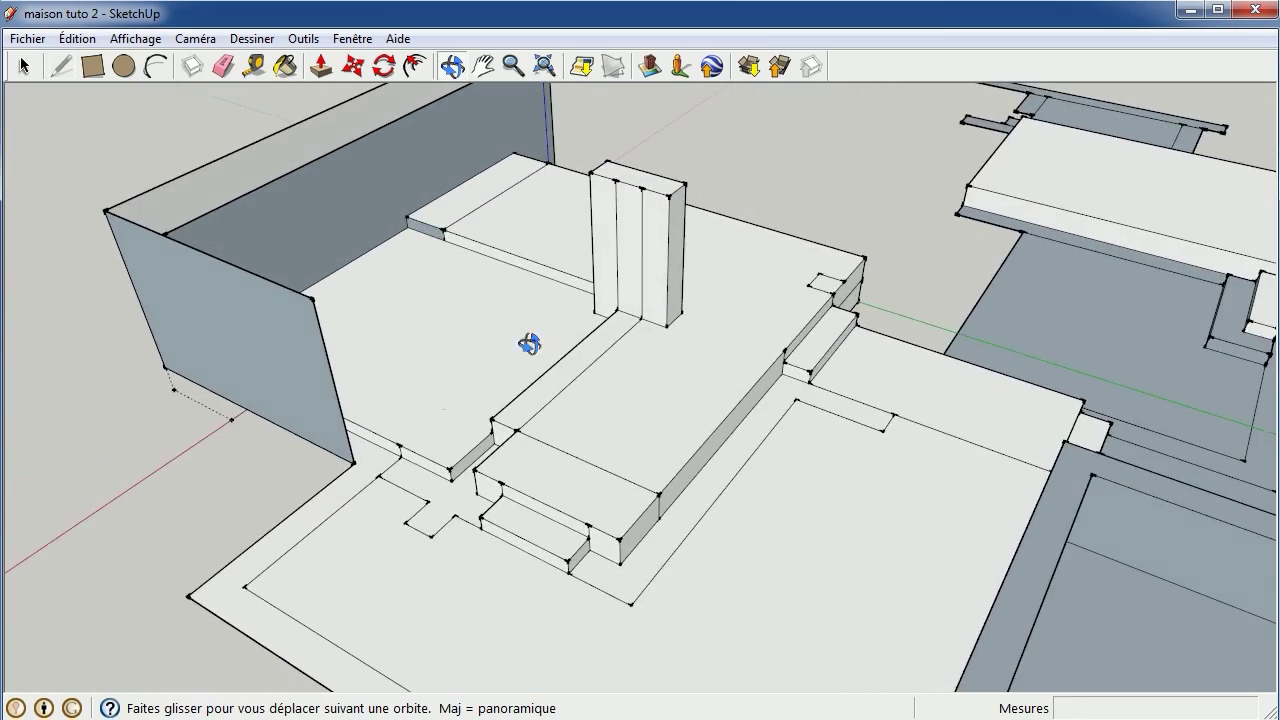
left_click_drag(529, 344, 727, 300)
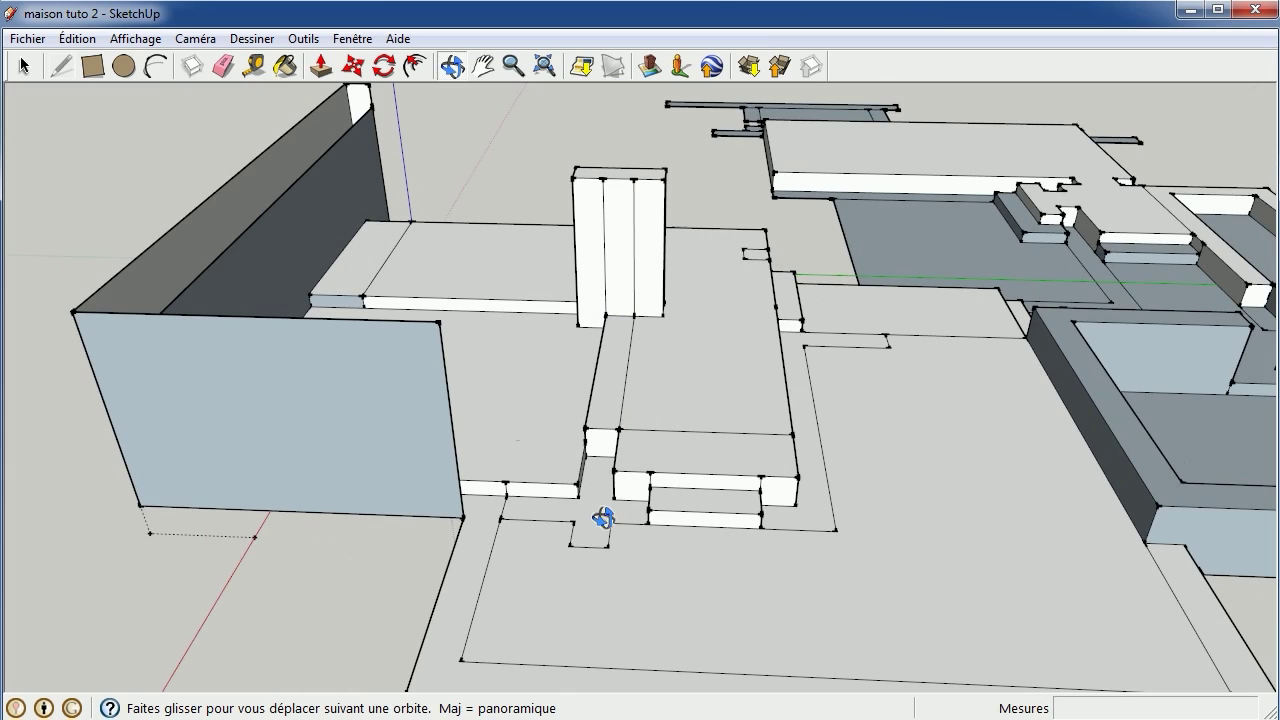
Pull the cross-shaped floor face up into tall blocks
left_click(321, 66)
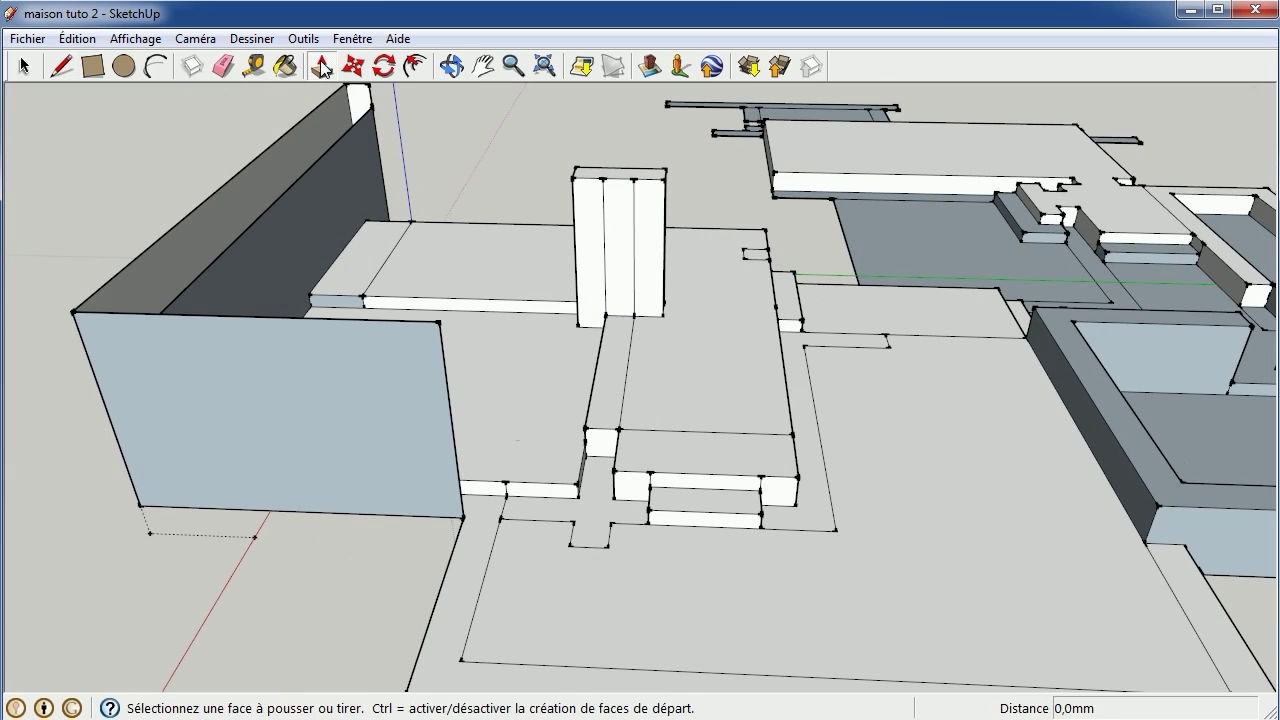
left_click(598, 510)
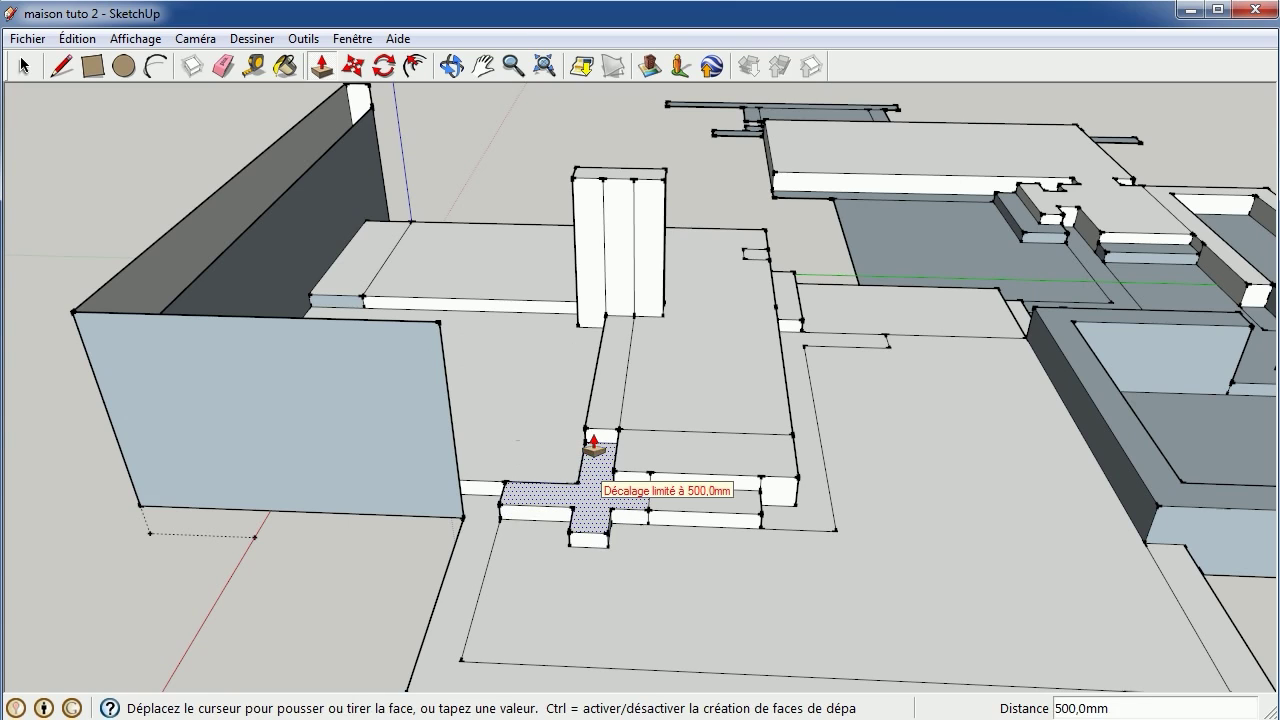
left_click(594, 445)
left_click(594, 438)
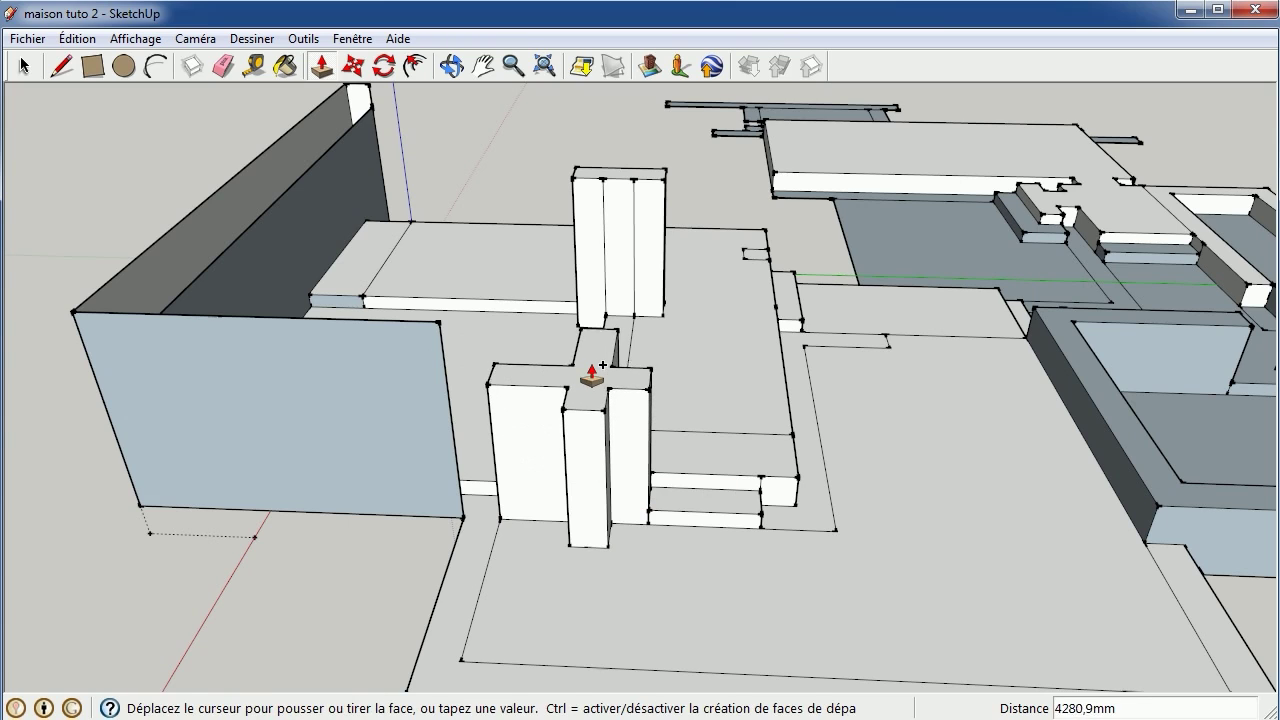
left_click(590, 345)
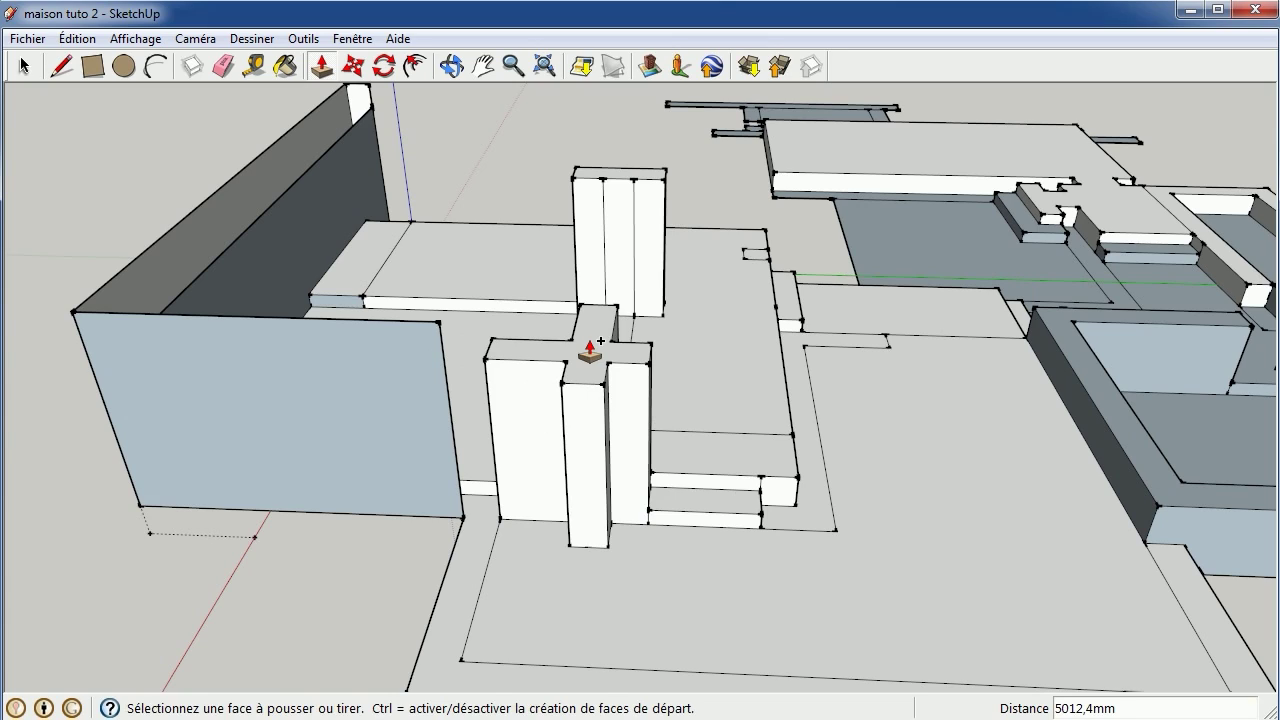
type("5000")
left_click(590, 345)
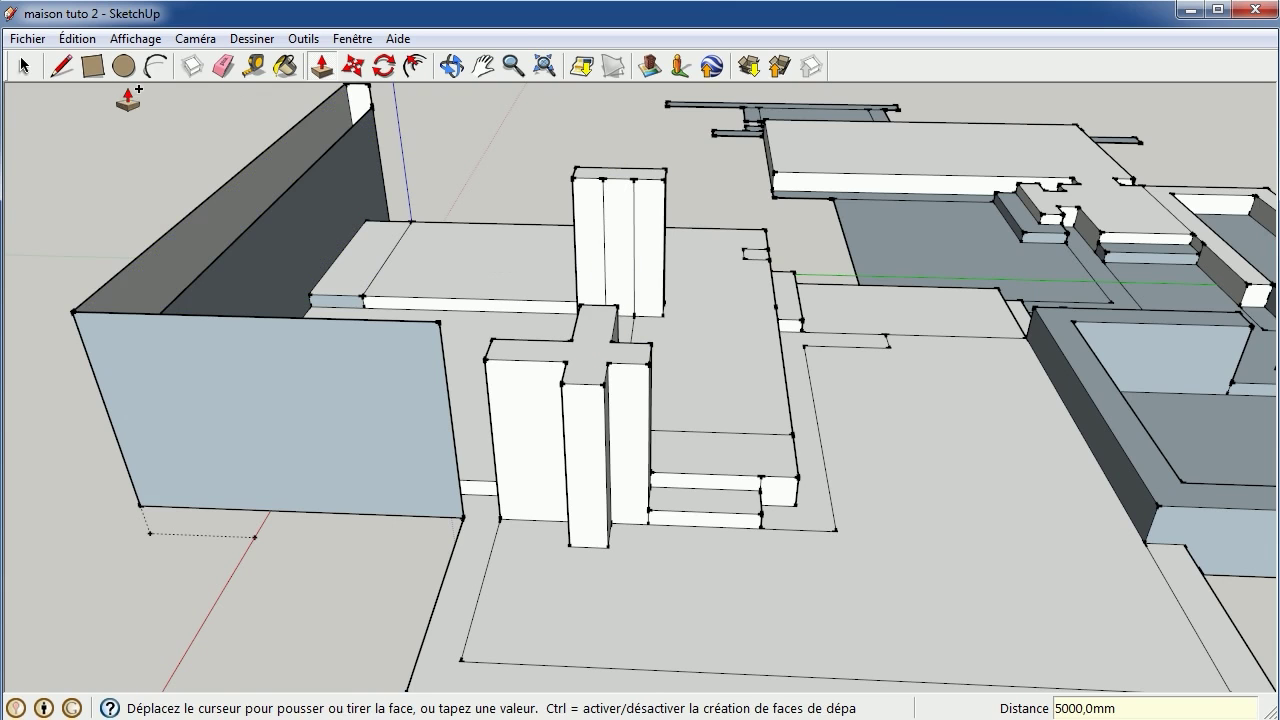
From behind, pull the narrow floor strip along the back wall up 1000 mm
left_click(451, 66)
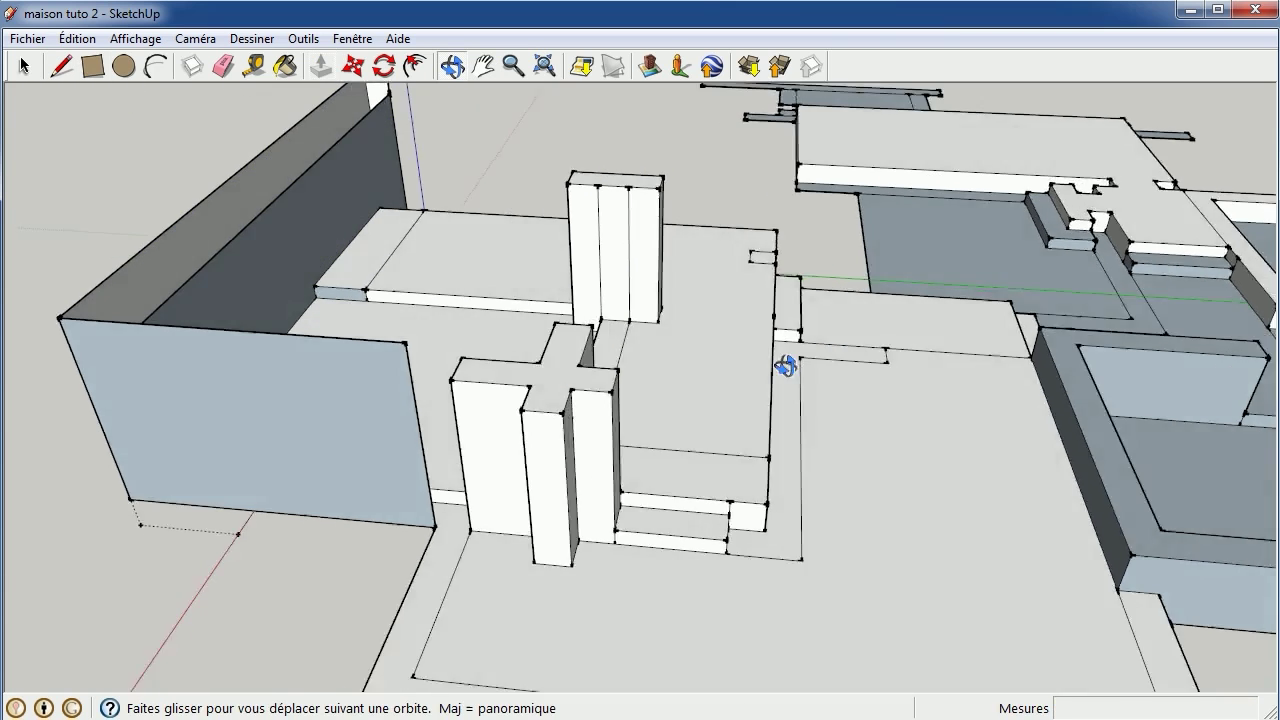
mouse_move(785, 366)
left_mouse_down()
mouse_move(443, 340)
mouse_move(455, 323)
left_mouse_up()
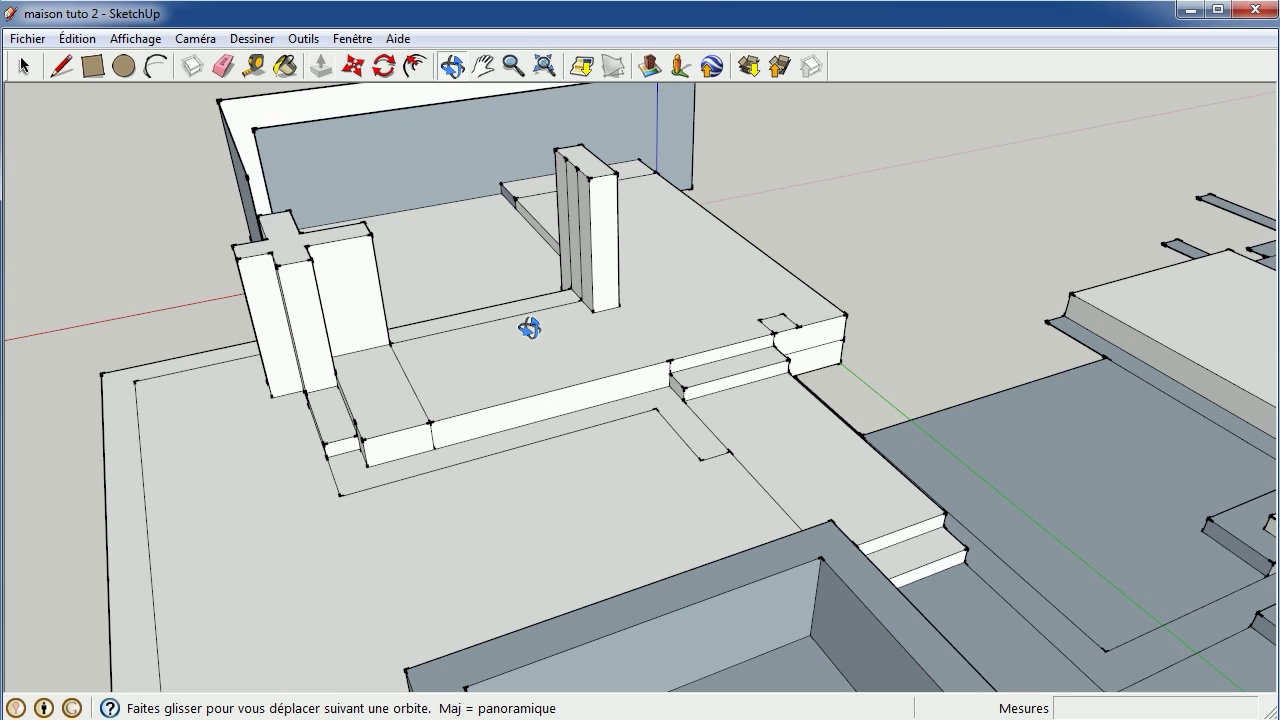
left_click(321, 68)
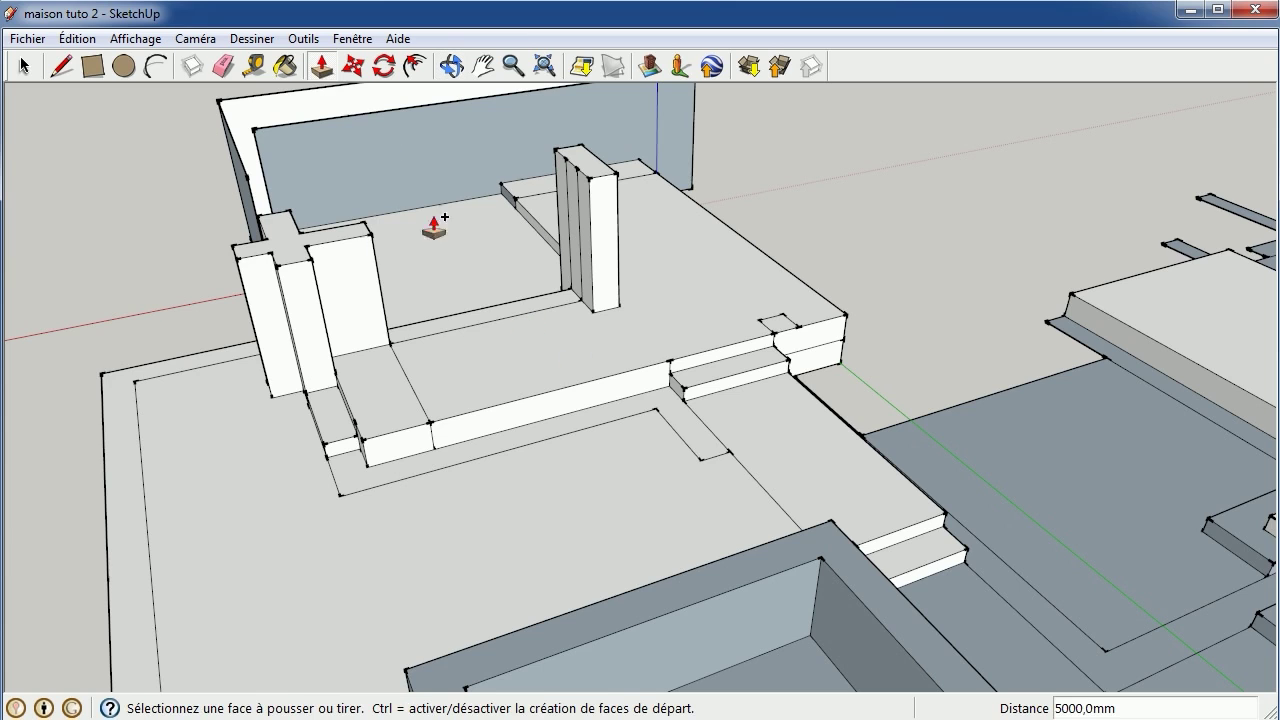
left_click(560, 303)
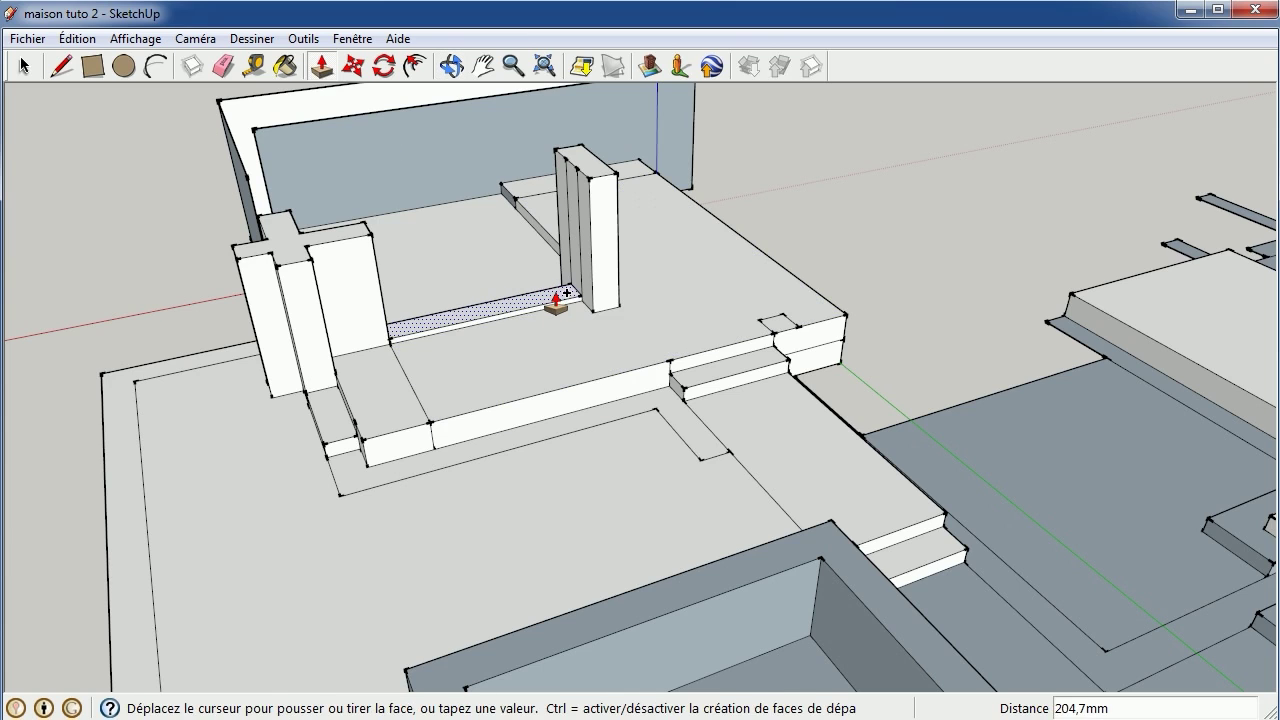
left_click(566, 293)
type("1000")
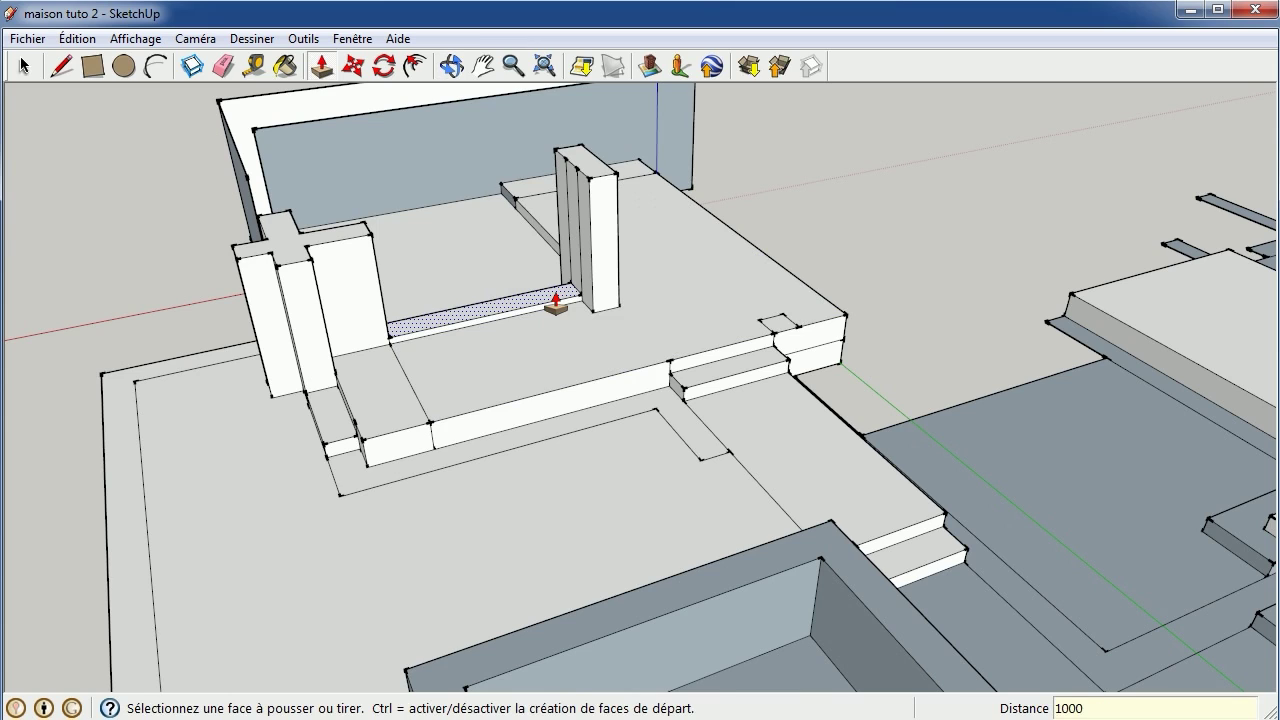
left_click(556, 305)
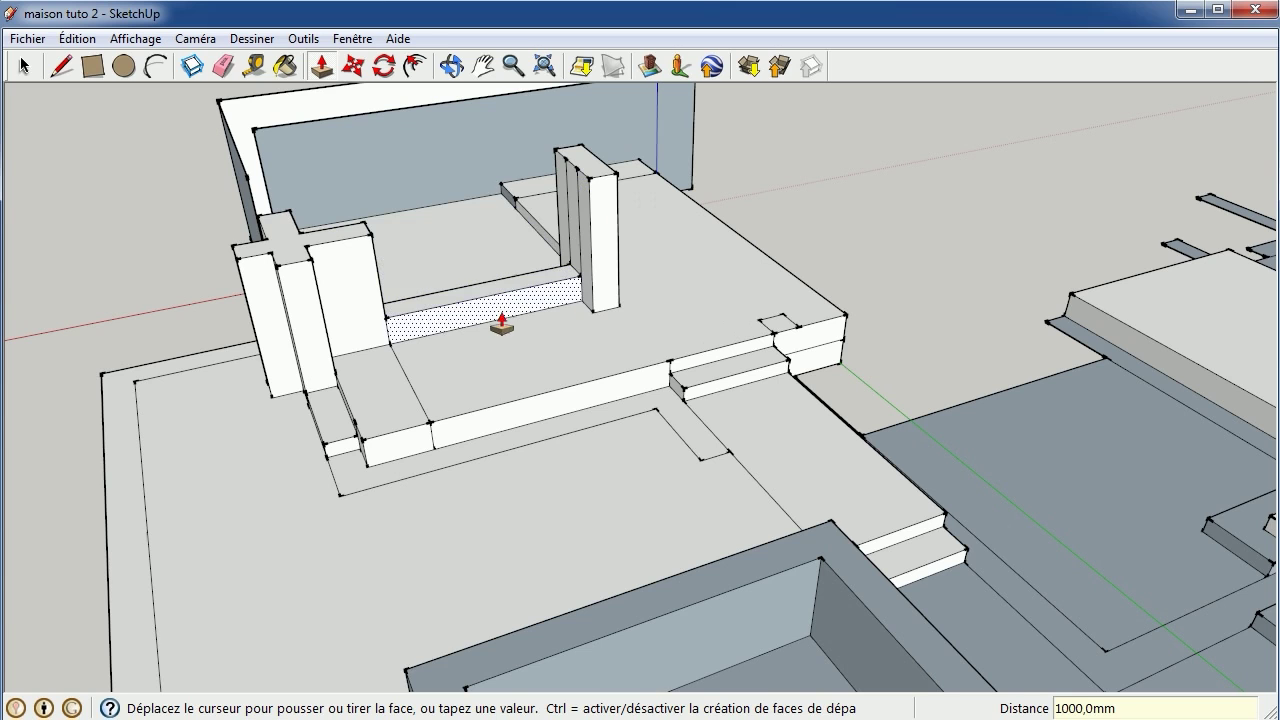
From a lower front angle, push the pillar's top face down to shorten it
left_click(452, 66)
mouse_move(543, 291)
left_mouse_down()
mouse_move(466, 206)
mouse_move(429, 131)
mouse_move(333, 158)
mouse_move(494, 257)
mouse_move(517, 317)
left_mouse_up()
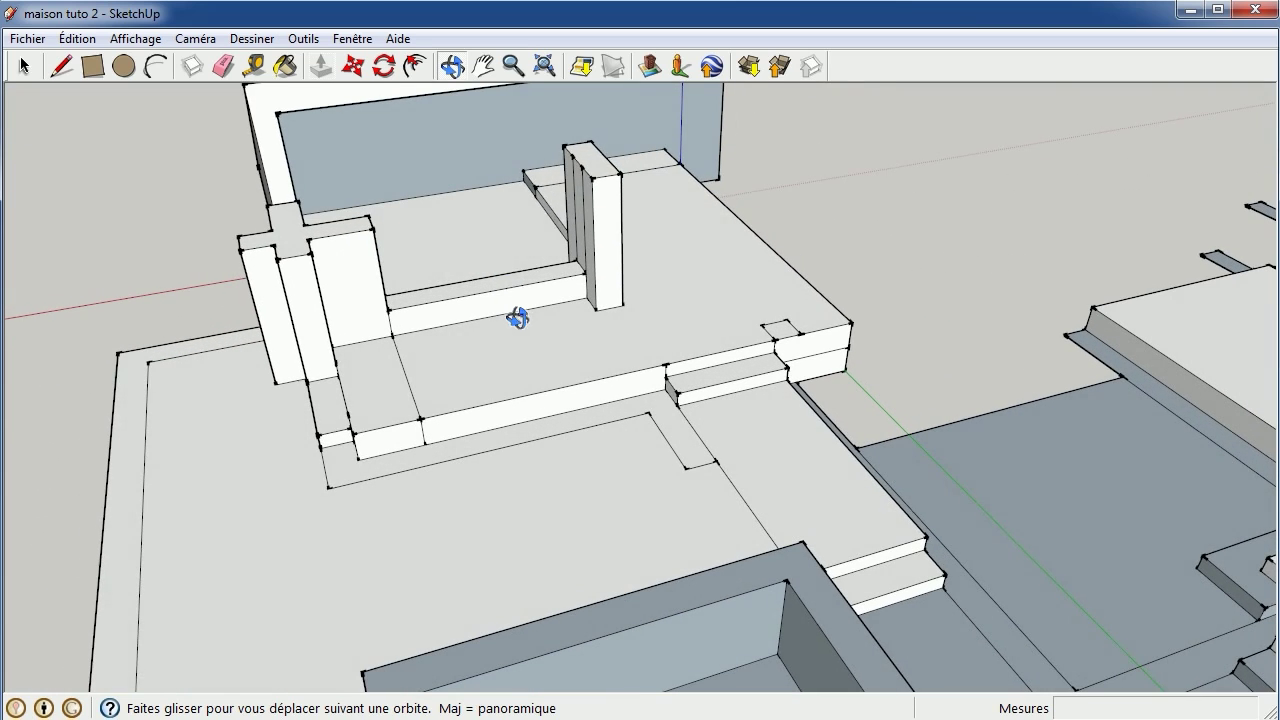
left_click(320, 65)
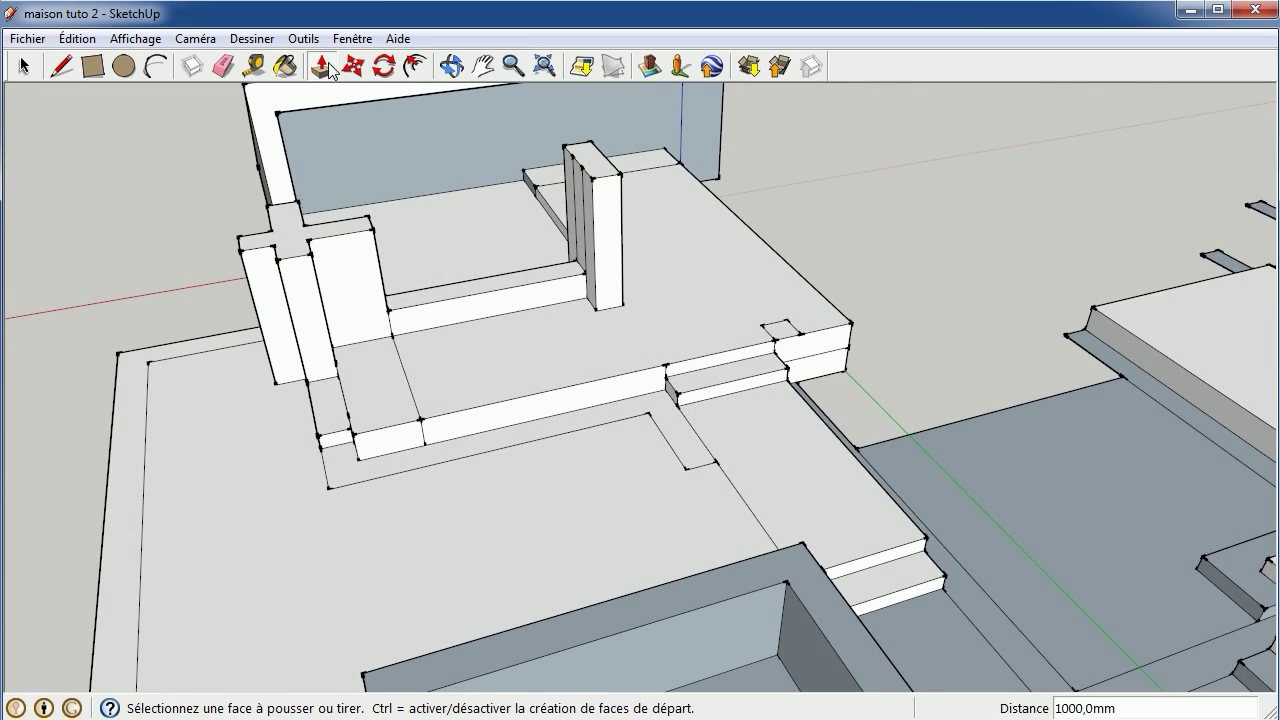
left_click(583, 166)
left_click(590, 180)
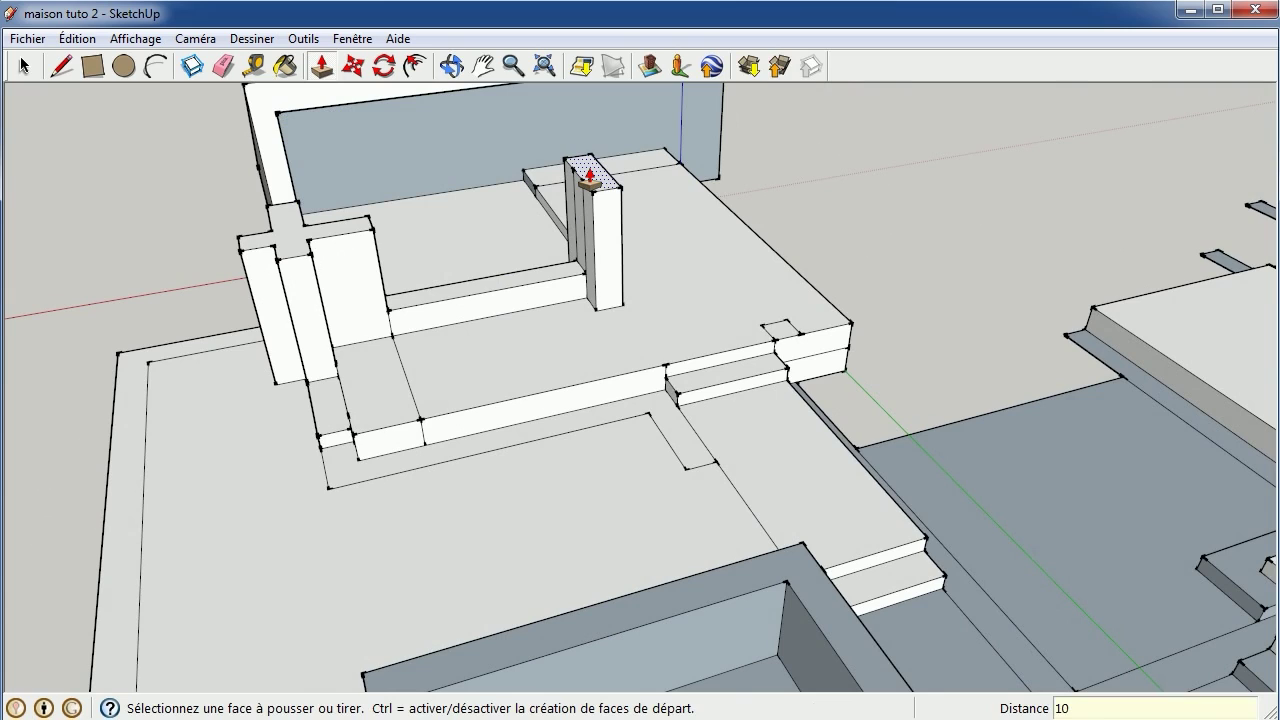
type("00")
left_click(589, 180)
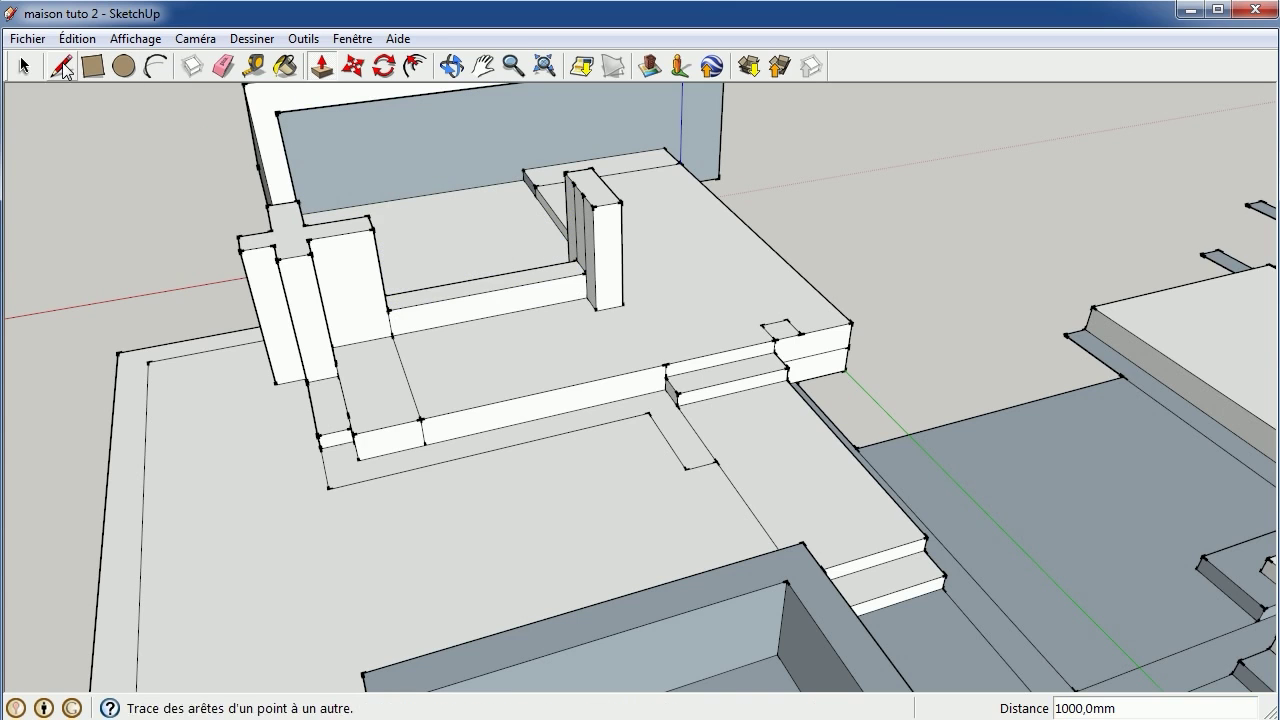
Measure the pillar's height of 3000 mm with the Tape Measure
scroll(592, 243, "up", 3)
scroll(606, 251, "up", 3)
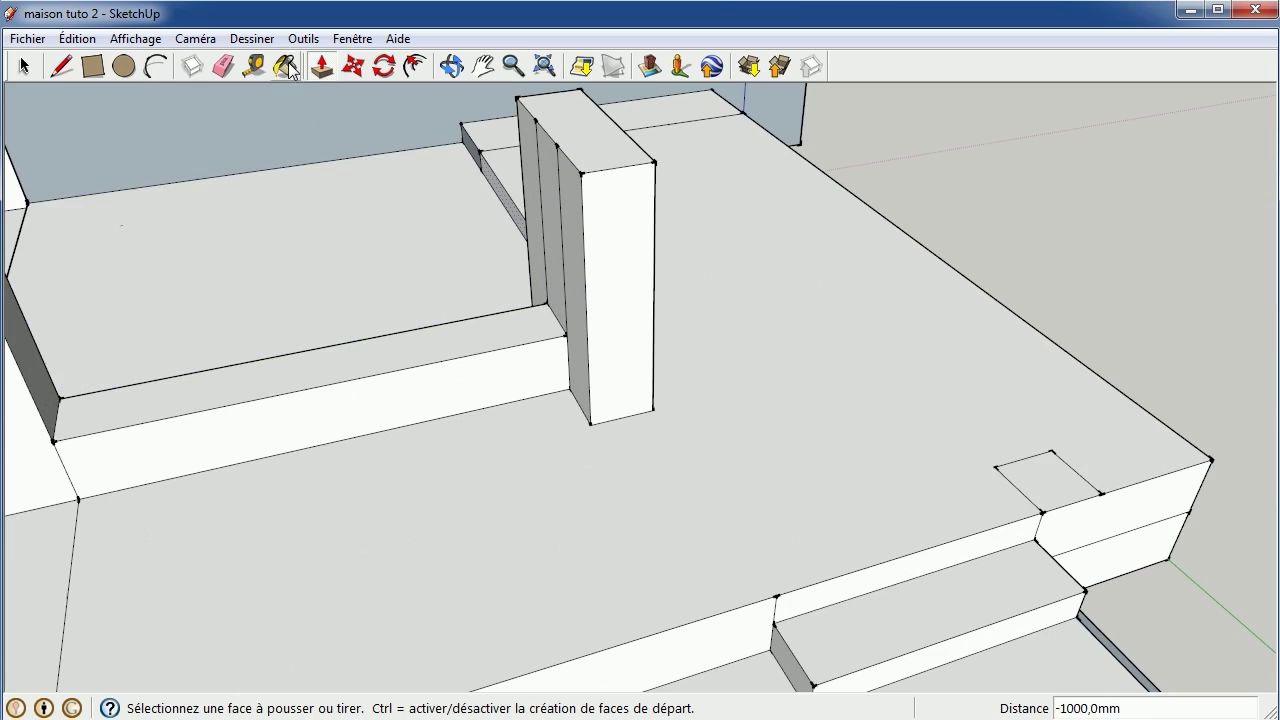
left_click(254, 66)
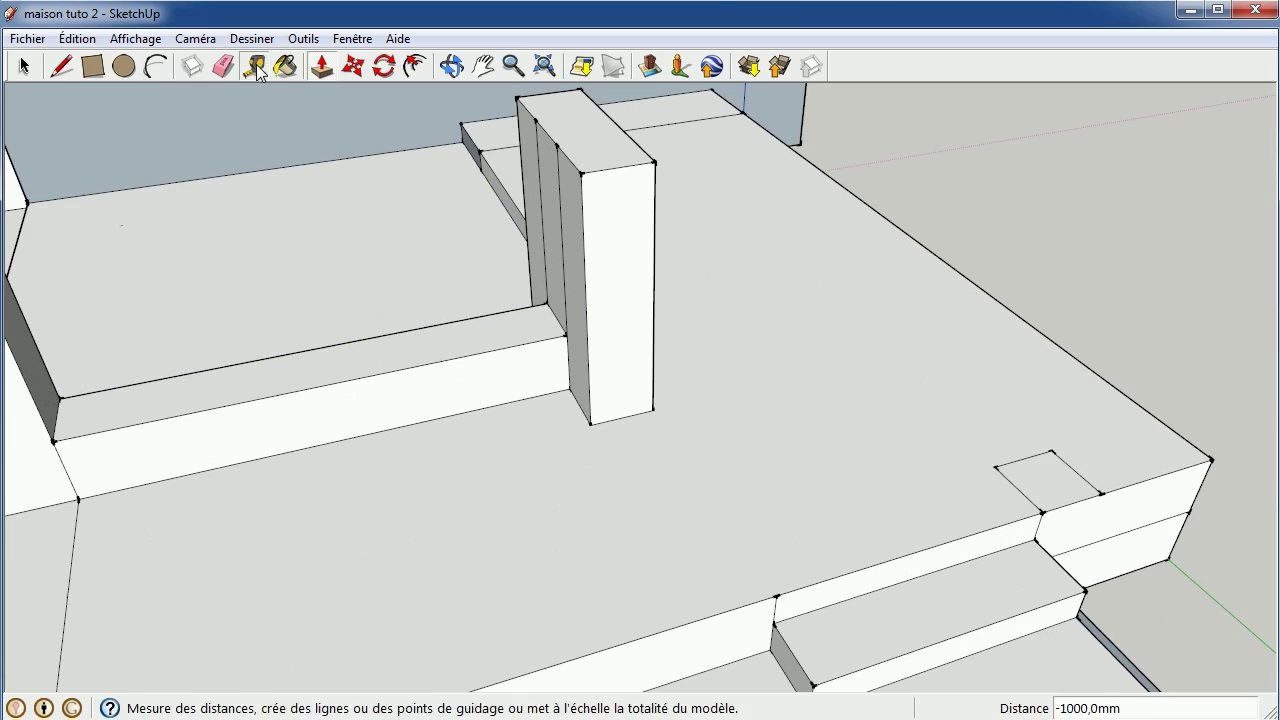
left_click(567, 335)
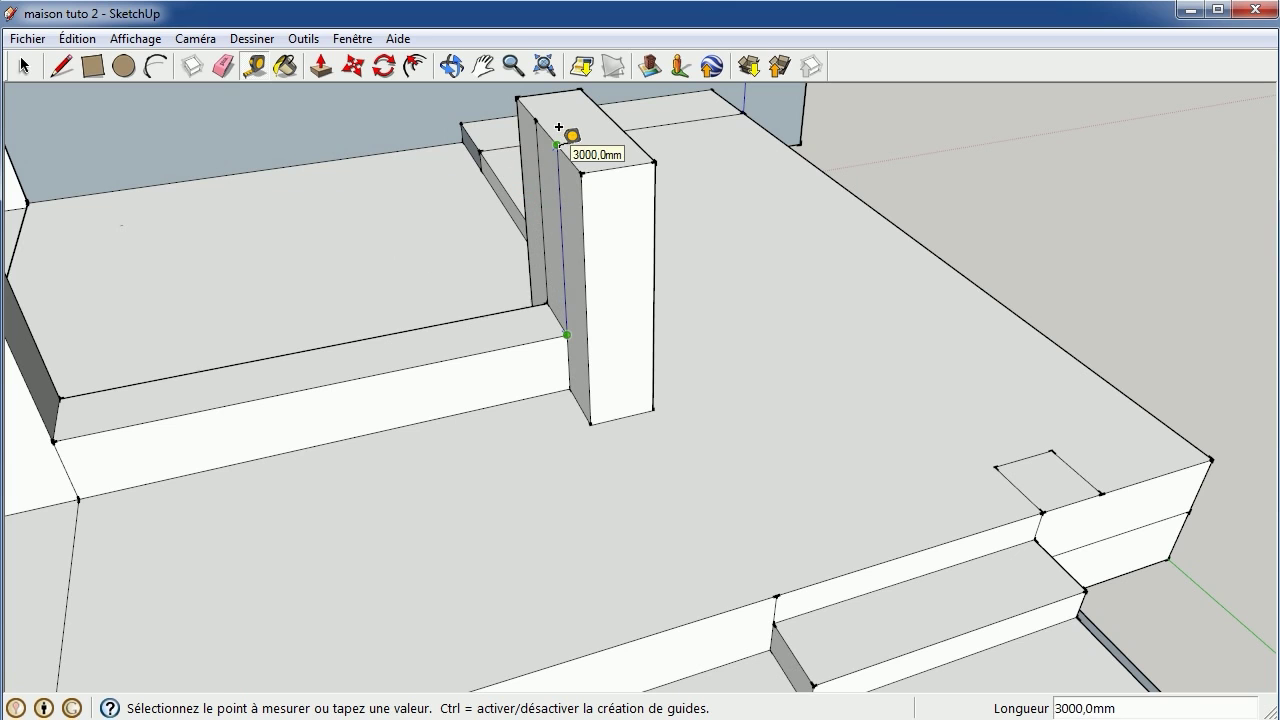
scroll(565, 128, "down", 2)
scroll(565, 128, "down", 3)
scroll(565, 128, "down", 3)
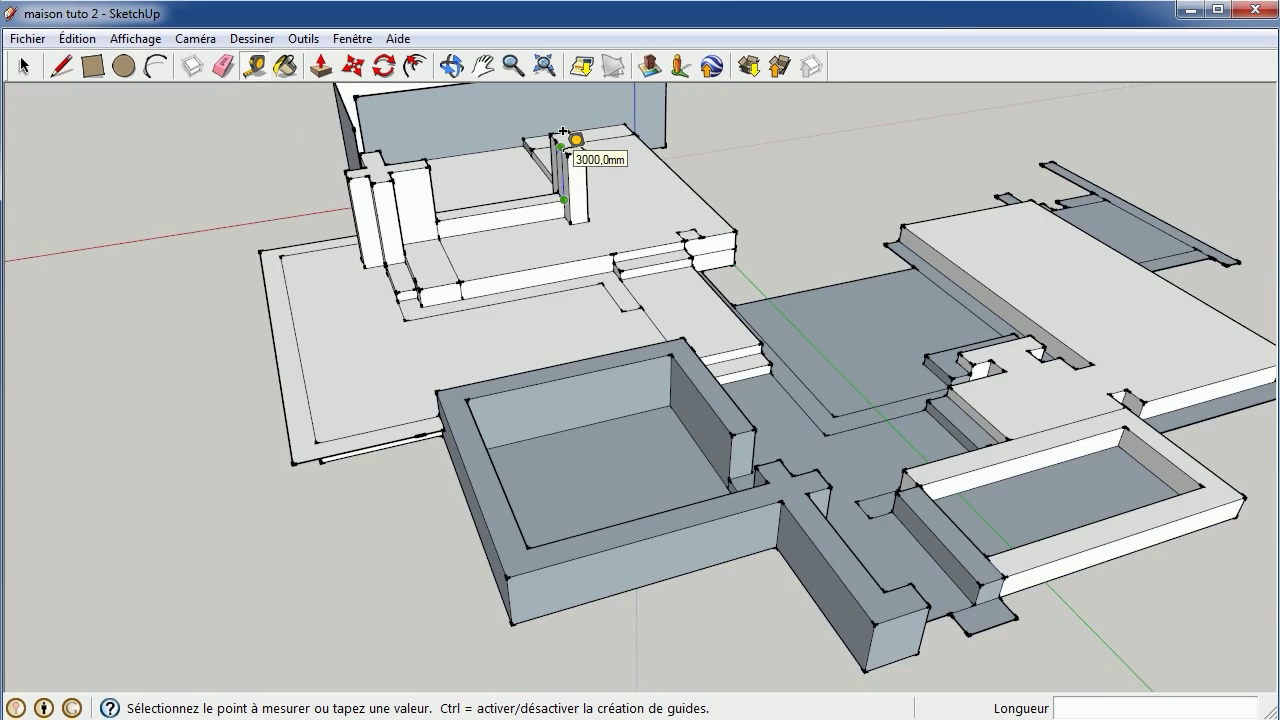
scroll(675, 205, "down", 2)
scroll(689, 123, "up", 3)
scroll(674, 203, "up", 3)
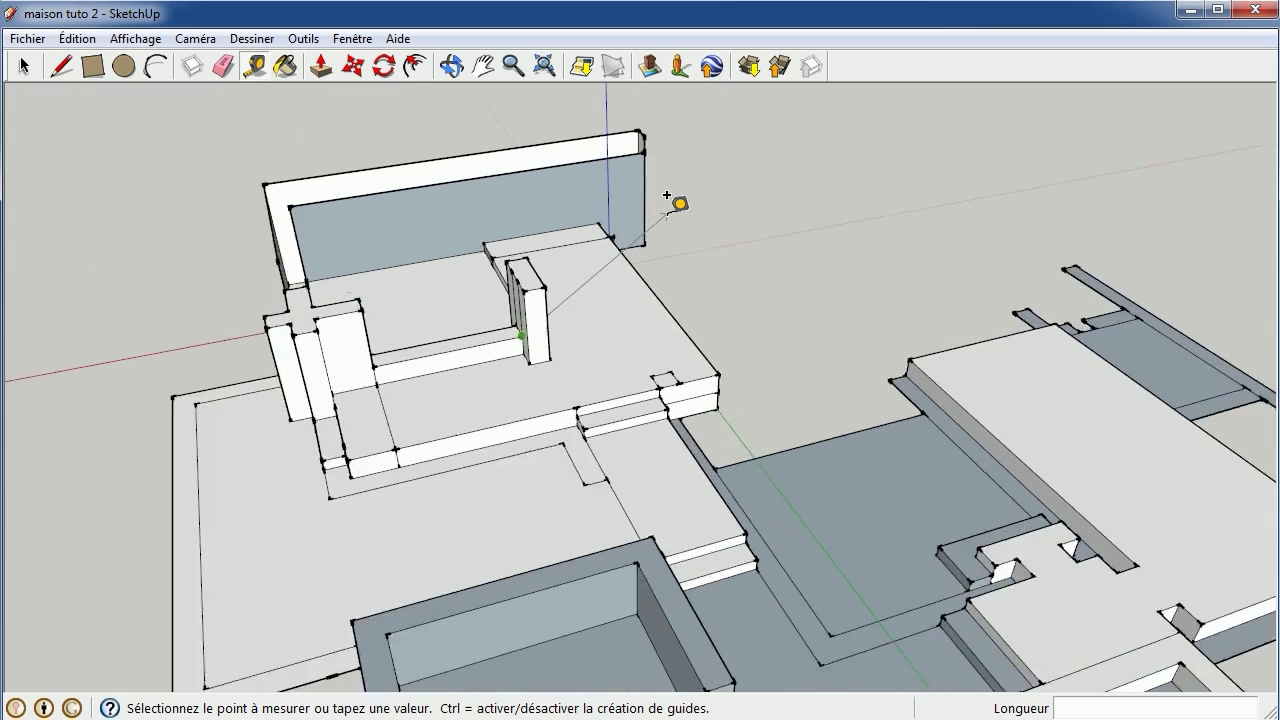
scroll(641, 218, "up", 2)
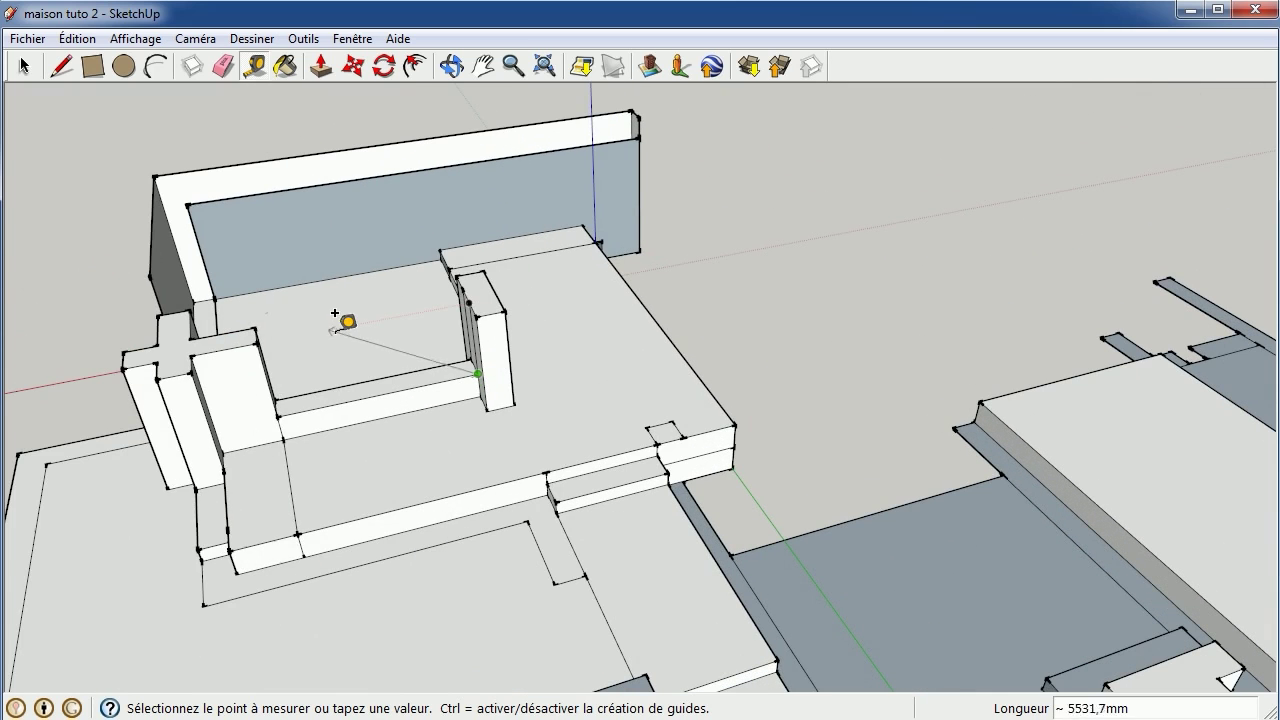
scroll(345, 314, "down", 2)
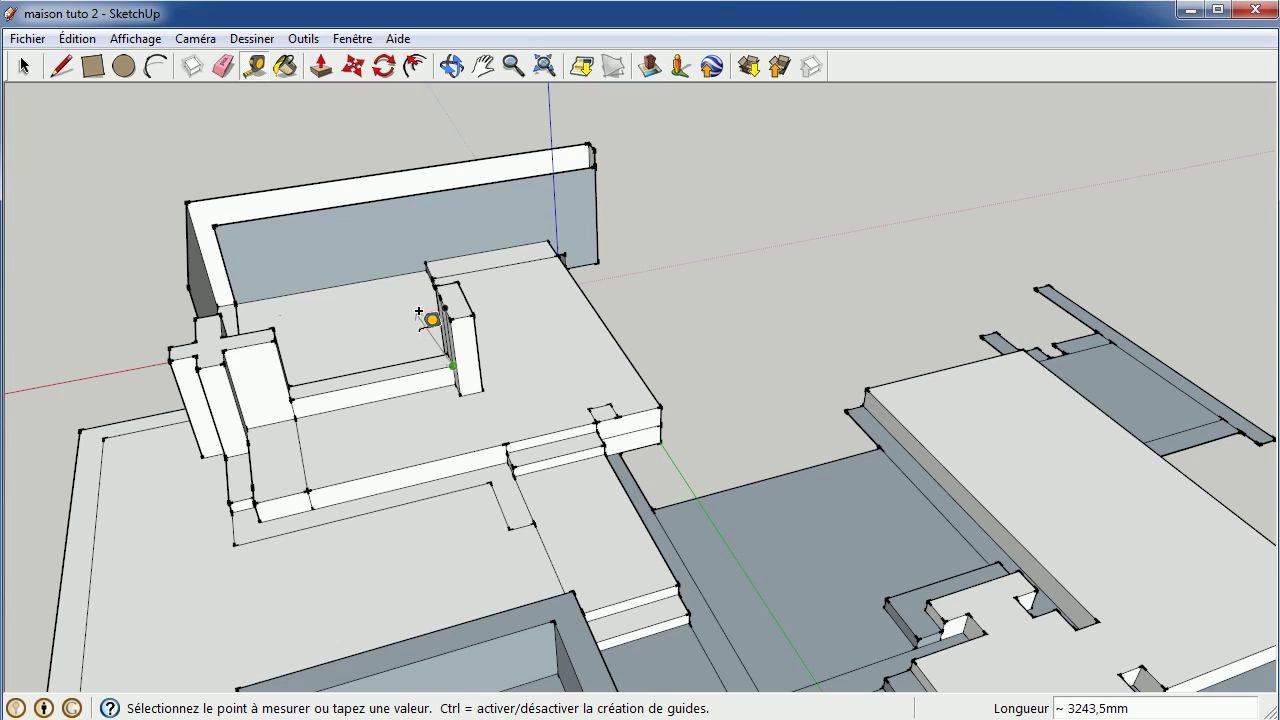
Facing the long back wall, measure from its corner, placing a guide through it
left_click(453, 66)
mouse_move(566, 163)
left_mouse_down()
mouse_move(51, 366)
mouse_move(1003, 331)
mouse_move(505, 213)
mouse_move(714, 357)
mouse_move(649, 157)
mouse_move(809, 374)
mouse_move(726, 416)
mouse_move(583, 363)
mouse_move(603, 371)
left_mouse_up()
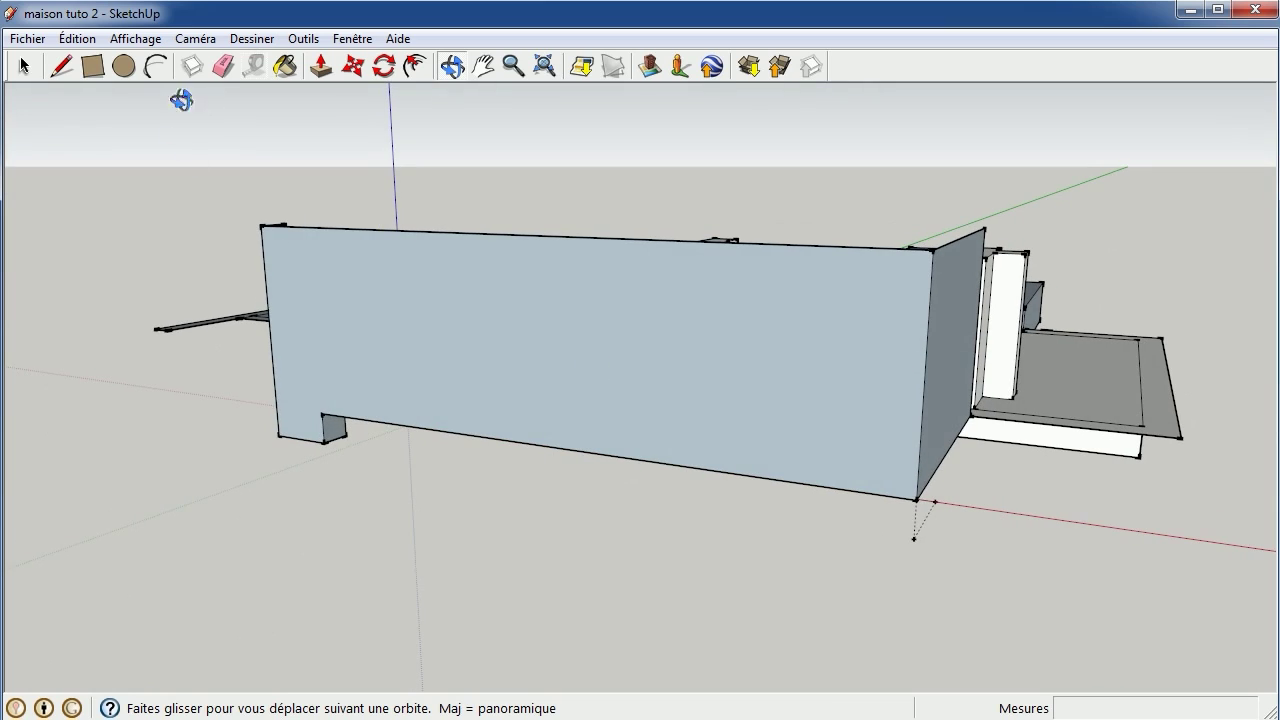
left_click(255, 66)
left_click(726, 317)
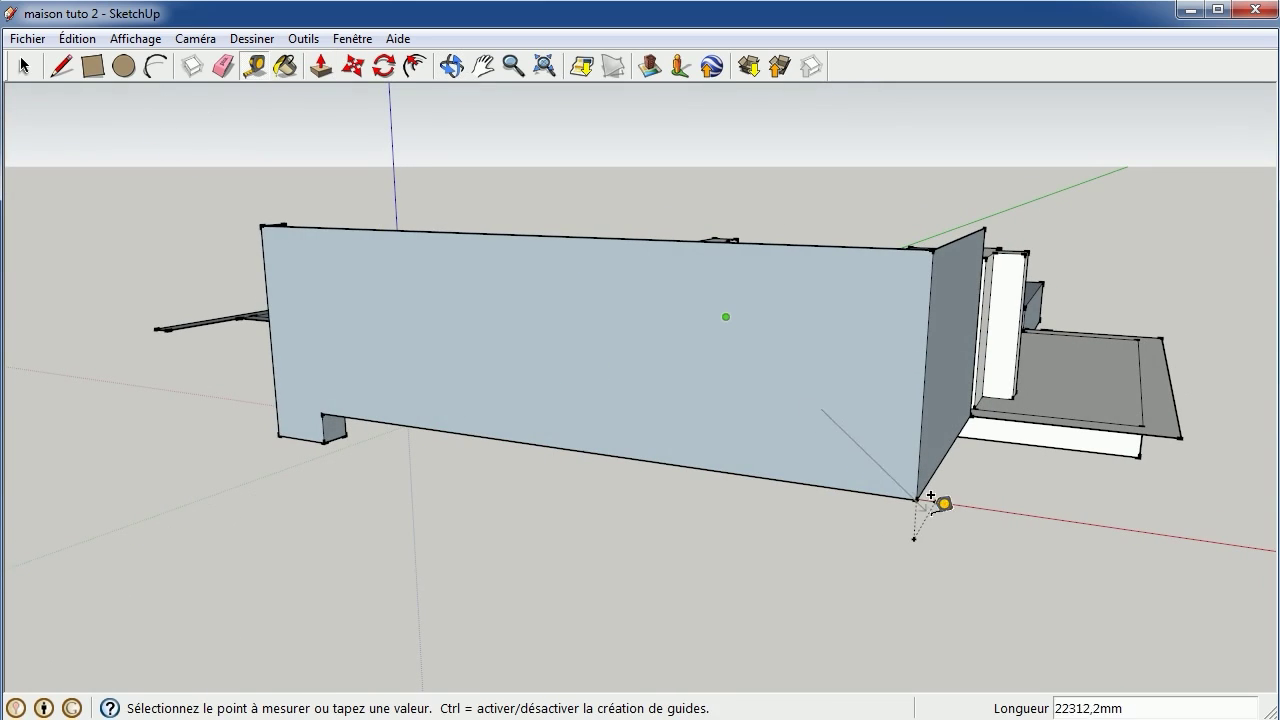
left_click(915, 483)
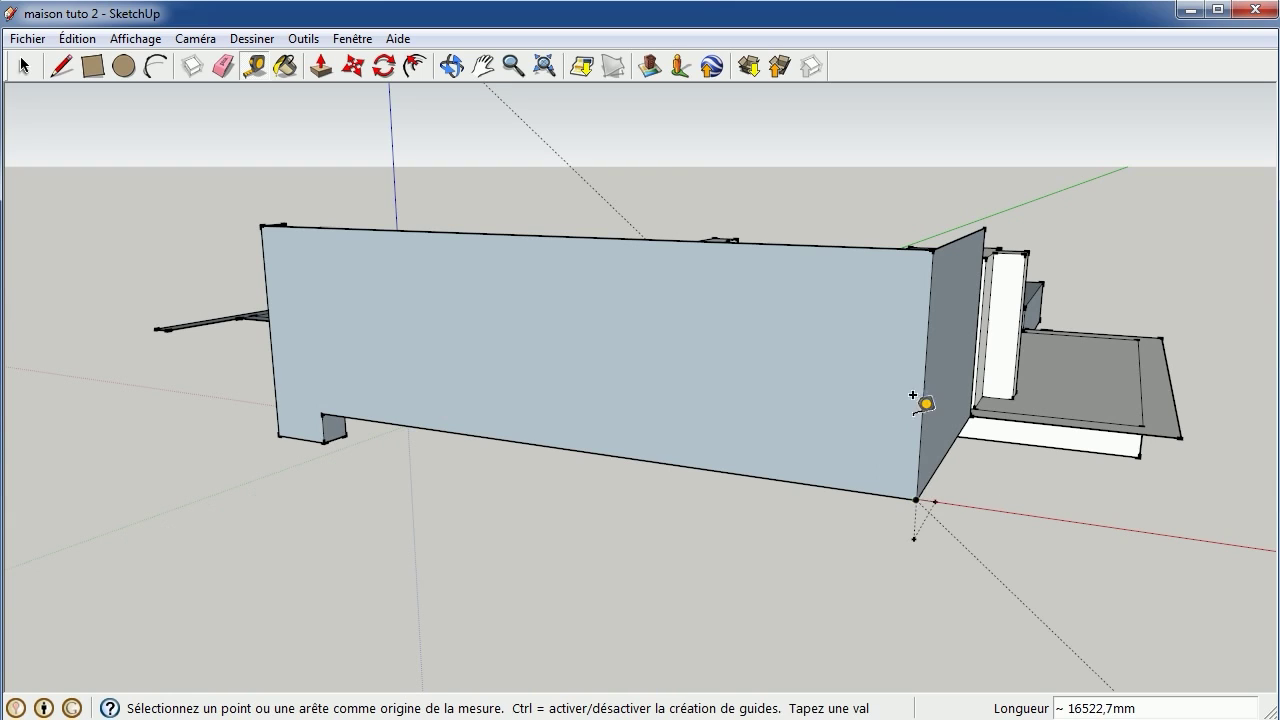
left_click(933, 237)
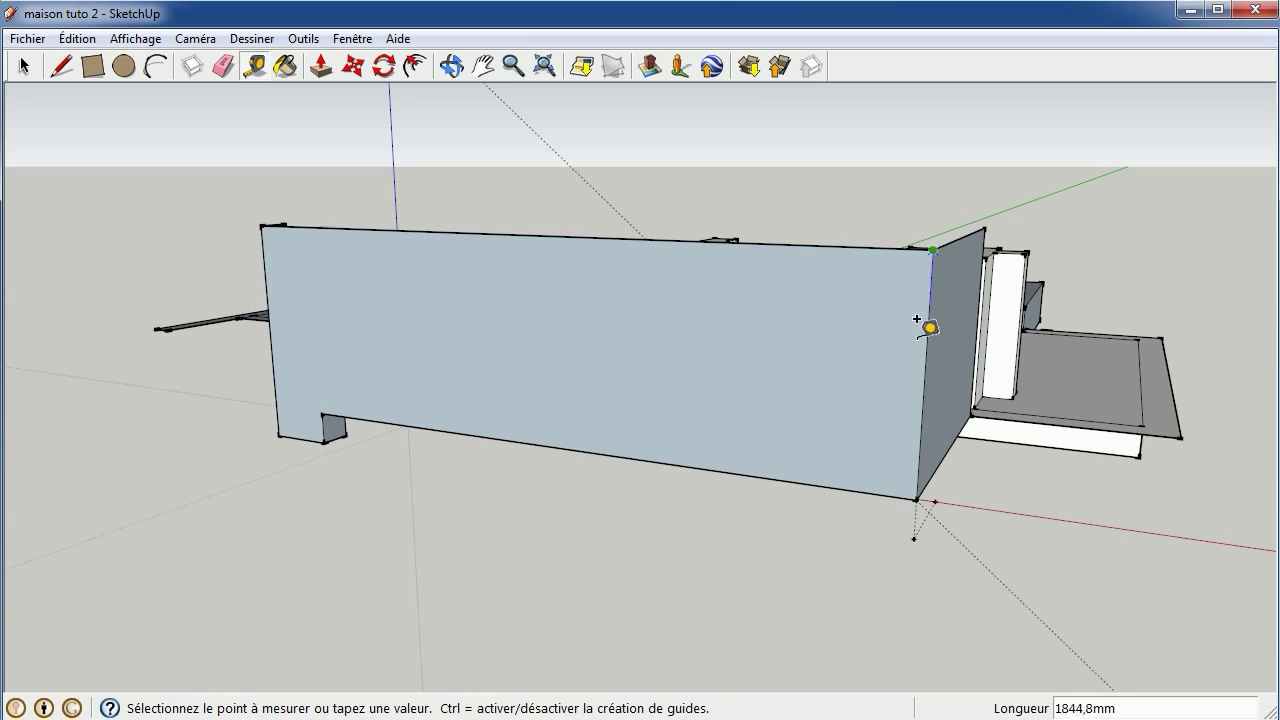
left_click(935, 233)
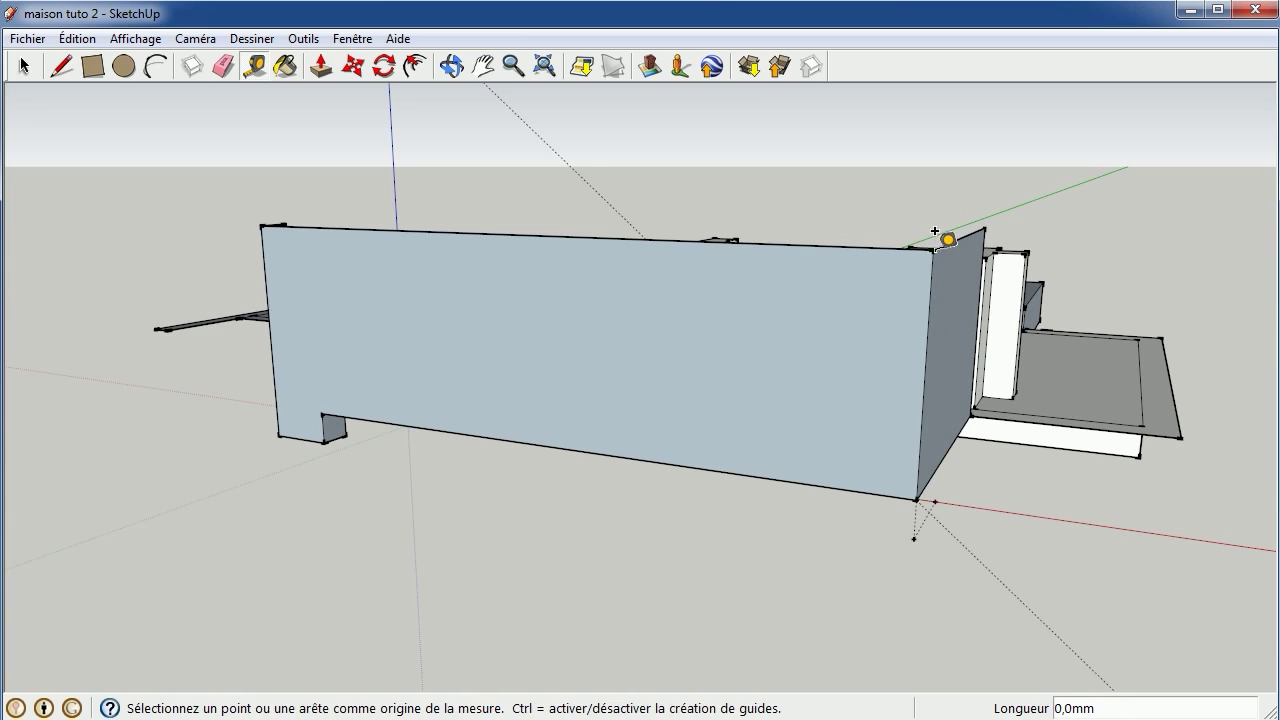
left_click(917, 496)
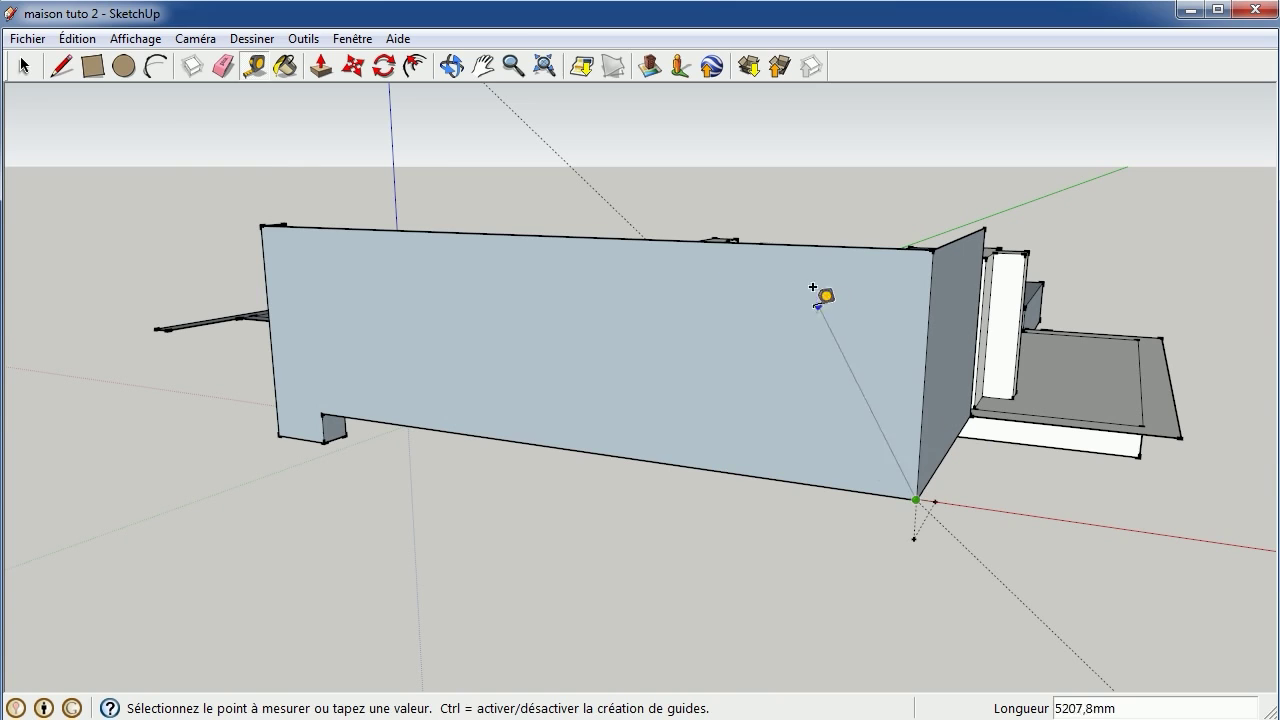
Undo the stray guide and measure the wall's vertical corner edge at 6000 mm
left_click(77, 38)
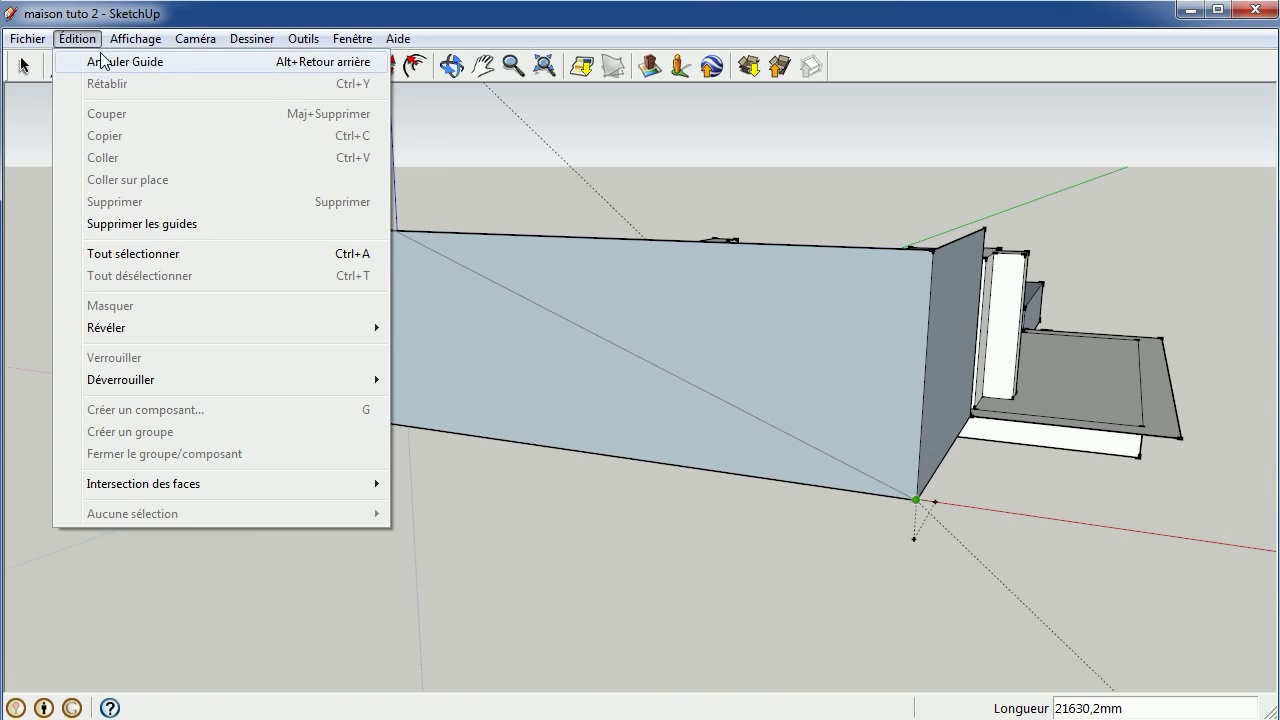
left_click(106, 64)
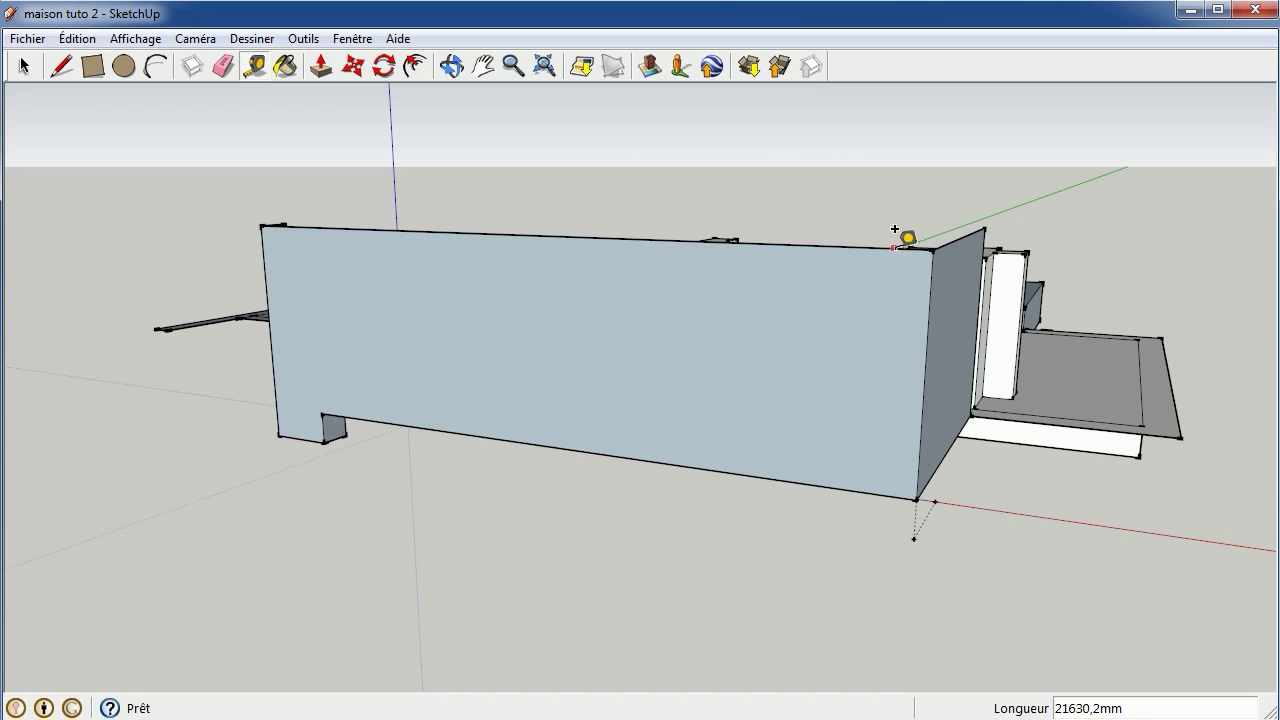
left_click(933, 238)
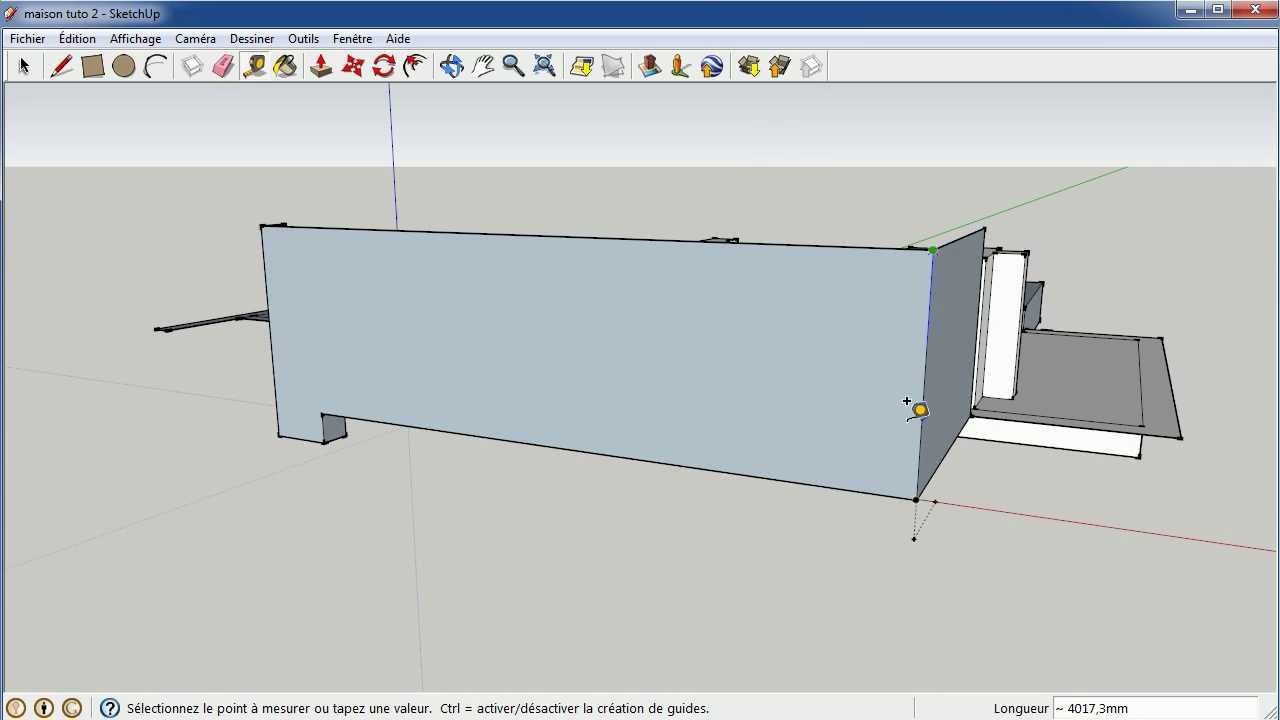
key("Escape")
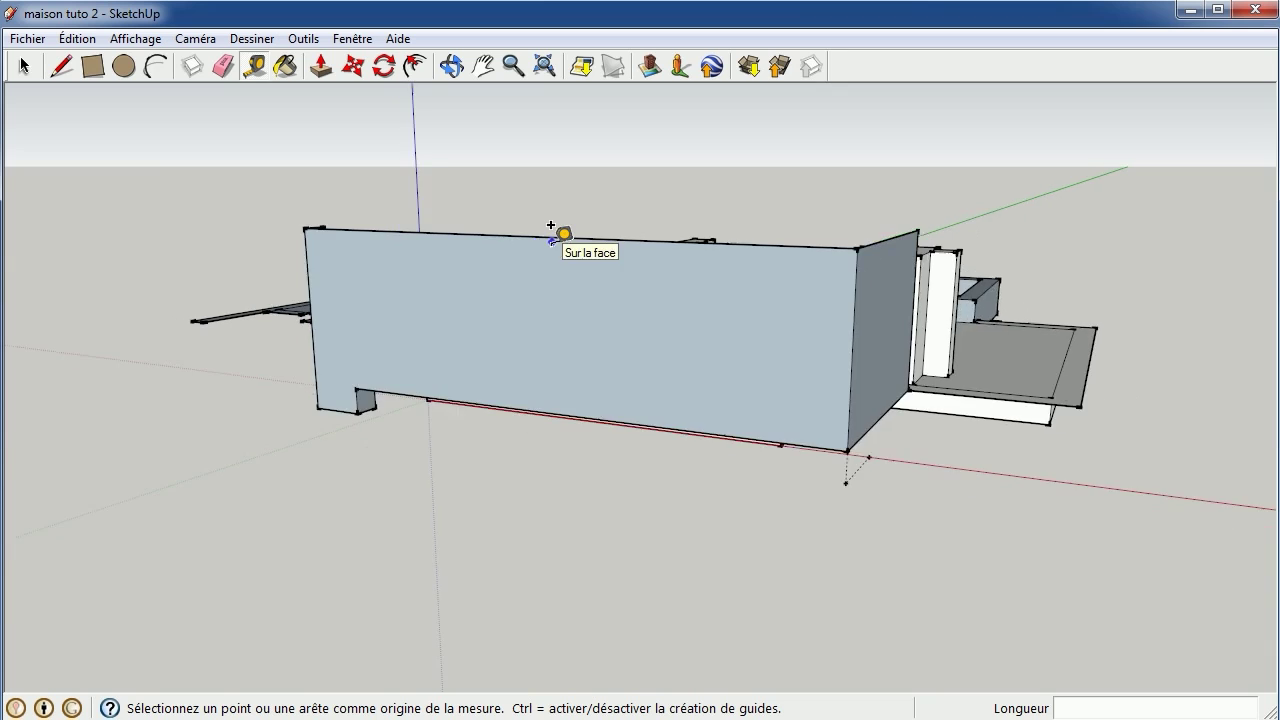
scroll(545, 234, "up", 1)
scroll(545, 234, "up", 1)
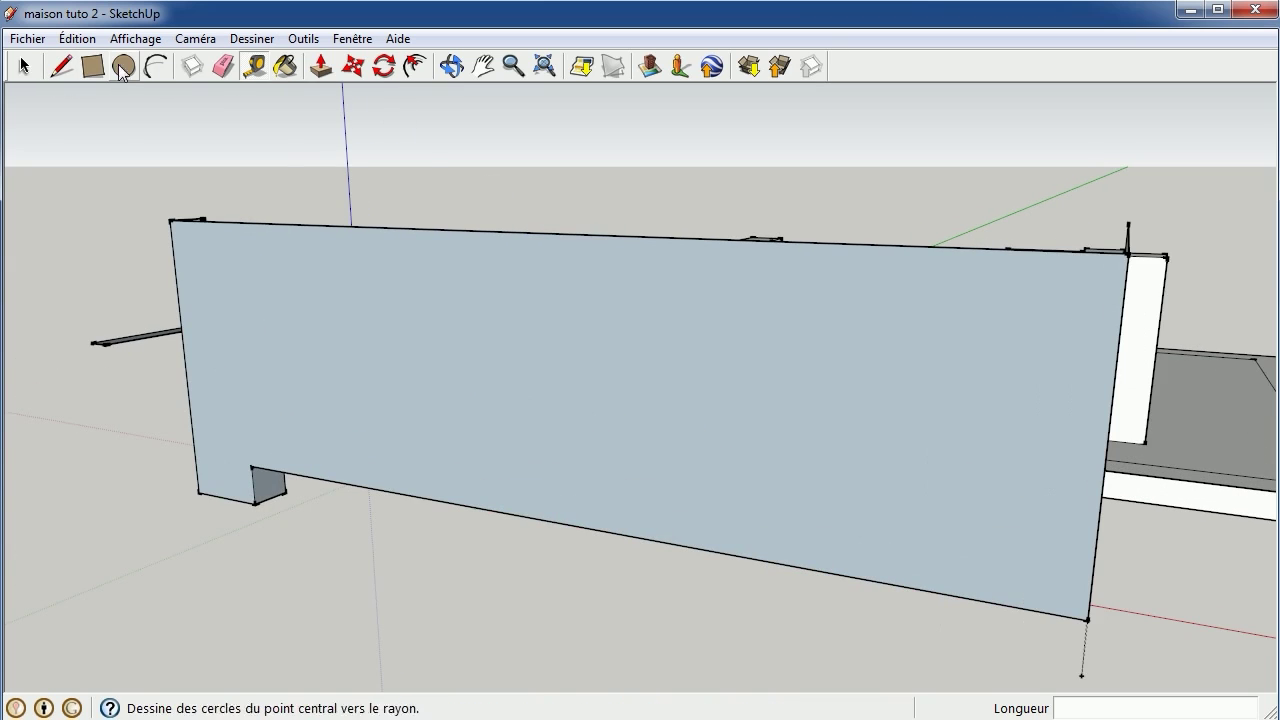
Draw a 1000 mm vertical edge and a top edge along the wall, closing a face
left_click(62, 66)
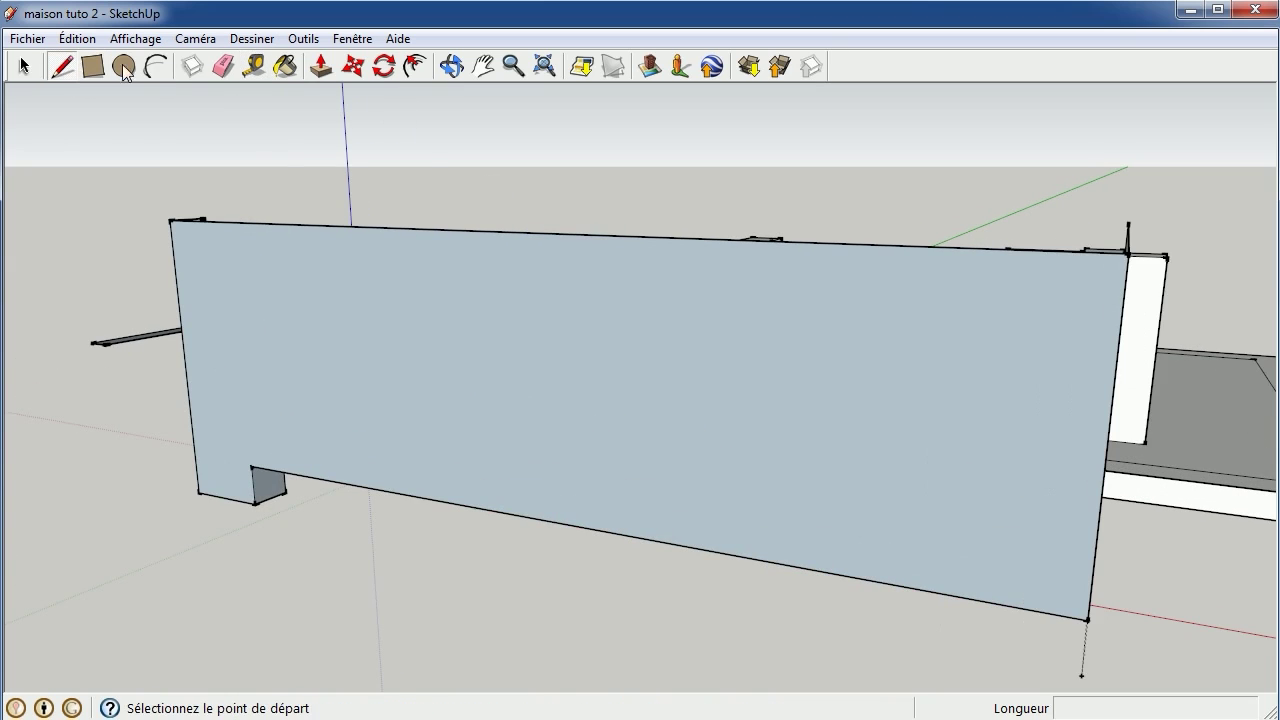
left_click(170, 219)
type("1000")
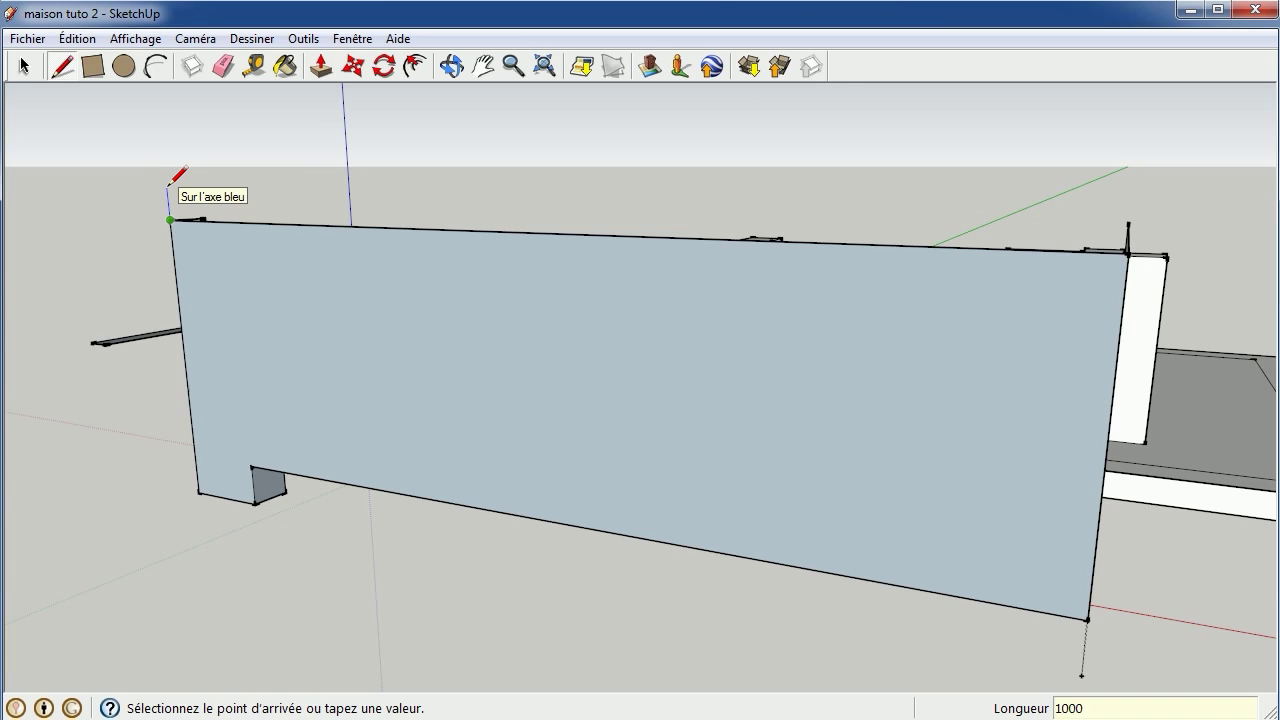
key("Return")
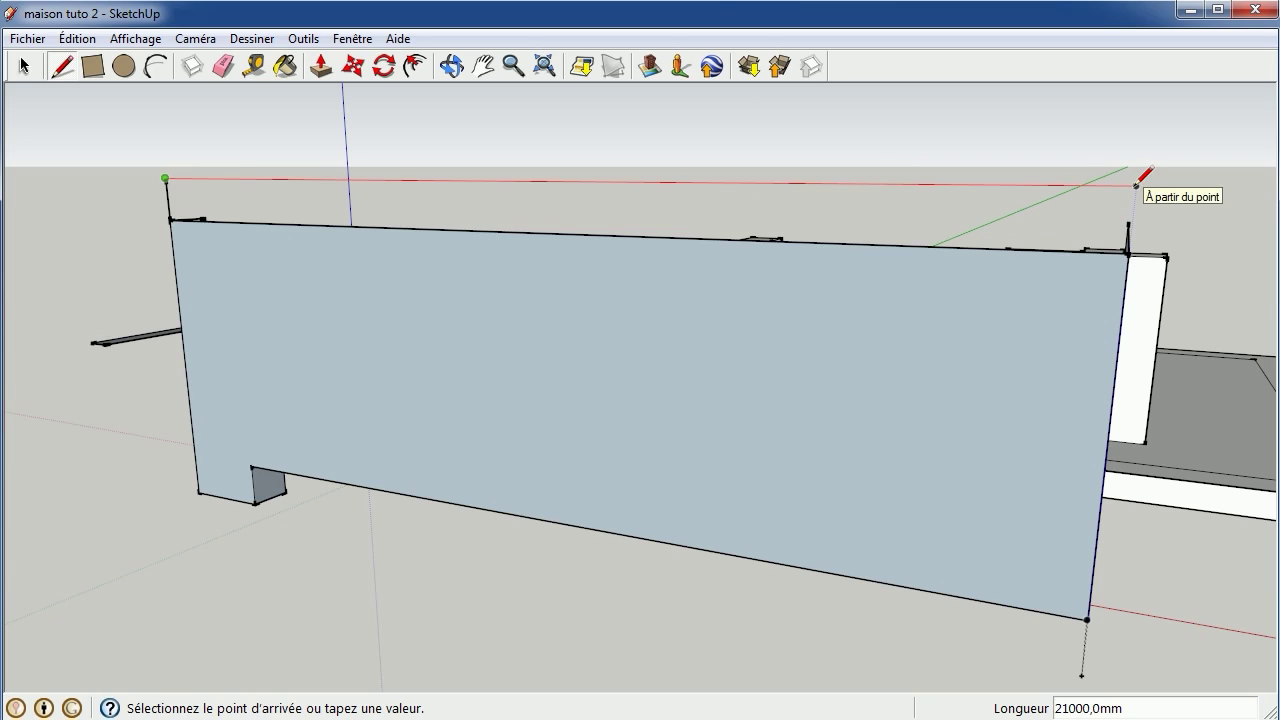
left_click(1137, 185)
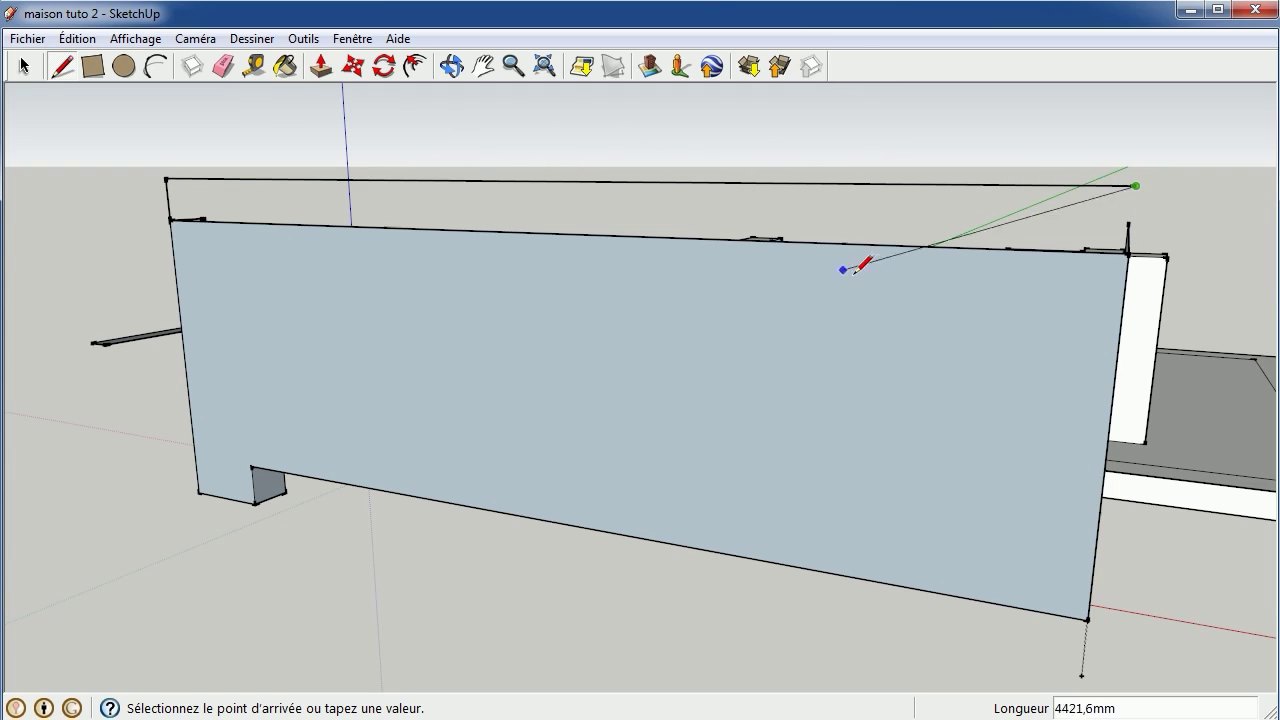
left_click(1130, 252)
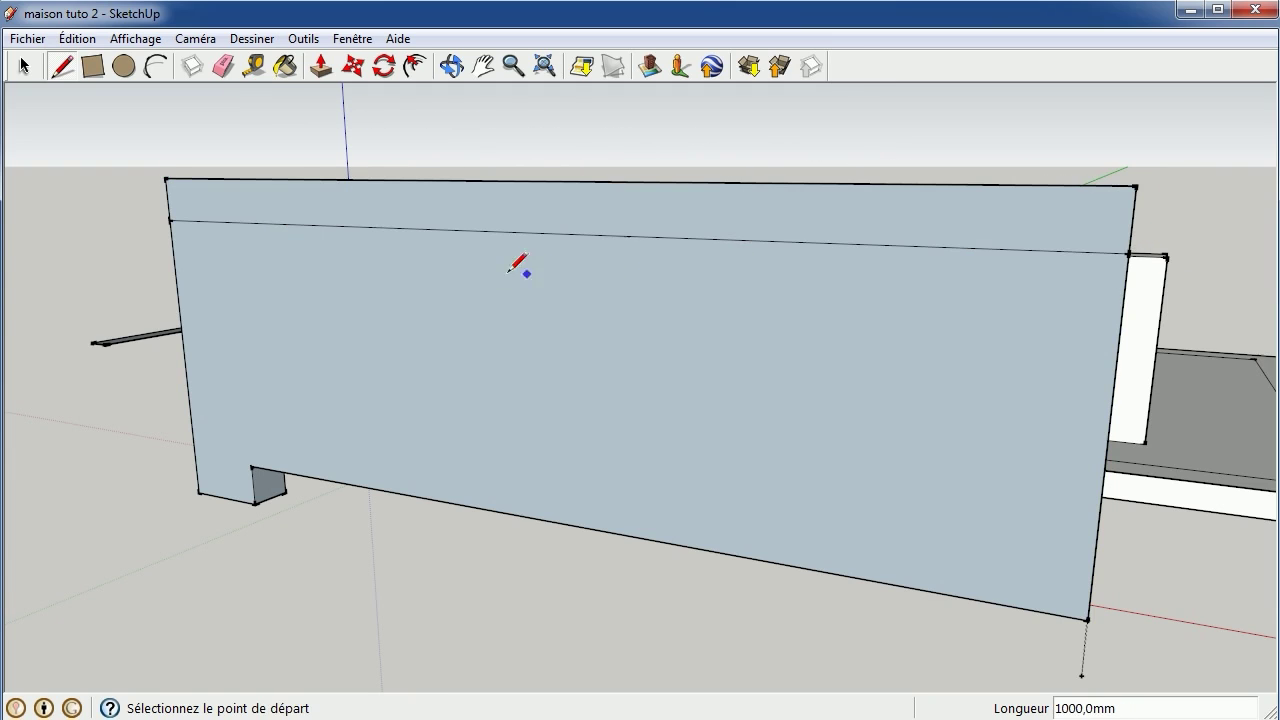
Erase the horizontal line across the wall face and view the walls from the other side
left_click(223, 65)
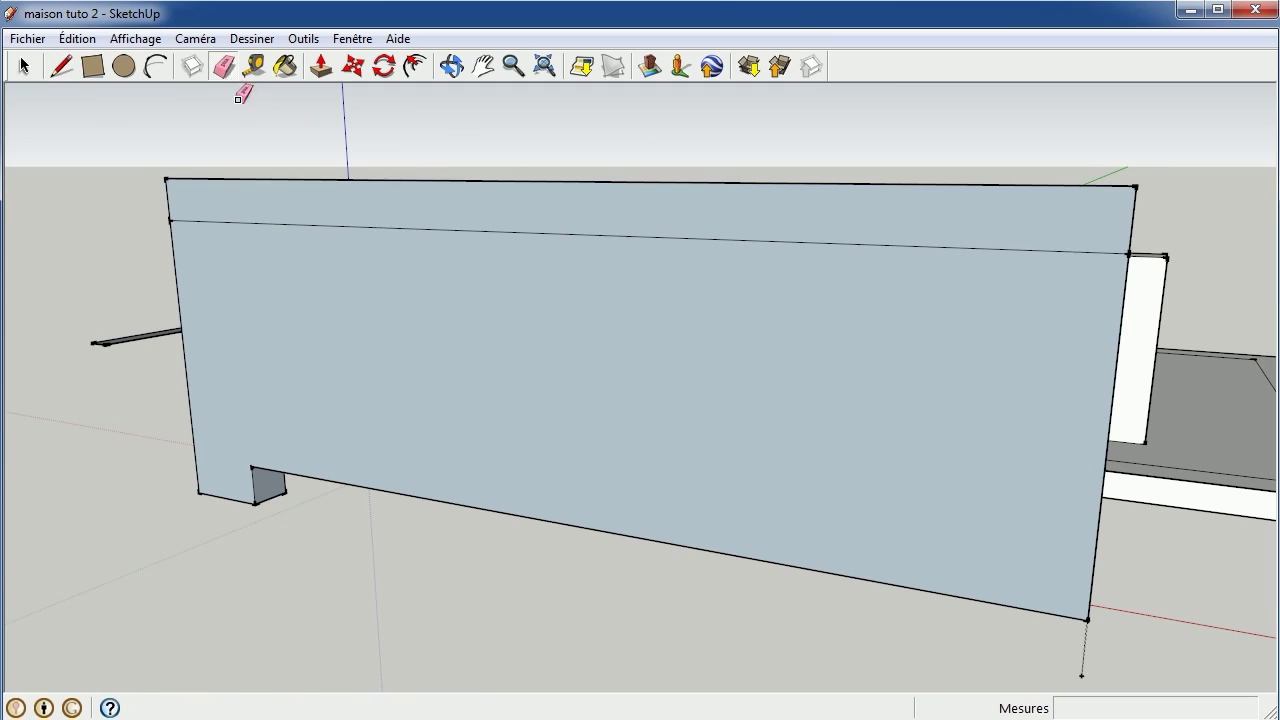
left_click(395, 227)
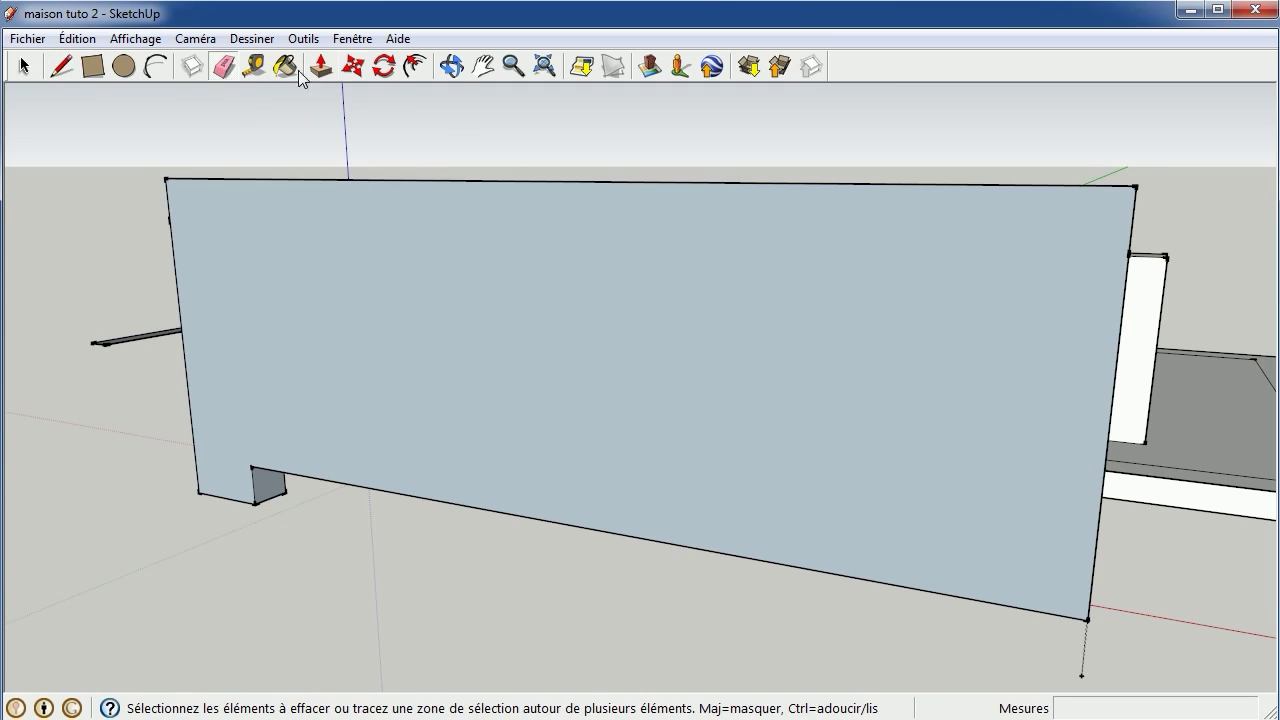
left_click(450, 66)
mouse_move(1063, 320)
left_mouse_down()
mouse_move(451, 314)
mouse_move(434, 334)
mouse_move(191, 434)
left_mouse_up()
mouse_move(850, 262)
left_mouse_down()
mouse_move(757, 300)
mouse_move(600, 294)
mouse_move(694, 363)
mouse_move(694, 237)
mouse_move(674, 232)
left_mouse_up()
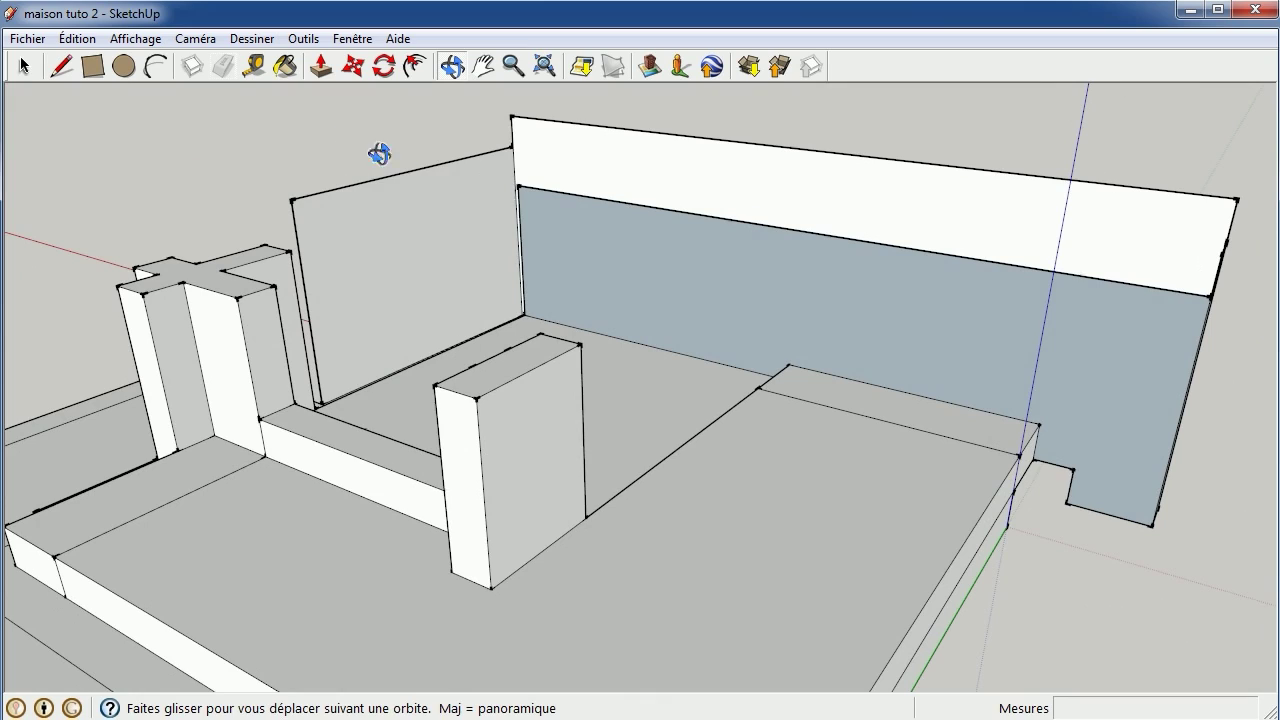
Raise the left wall 1000 mm to the back wall corner and erase its old top line
left_click(62, 67)
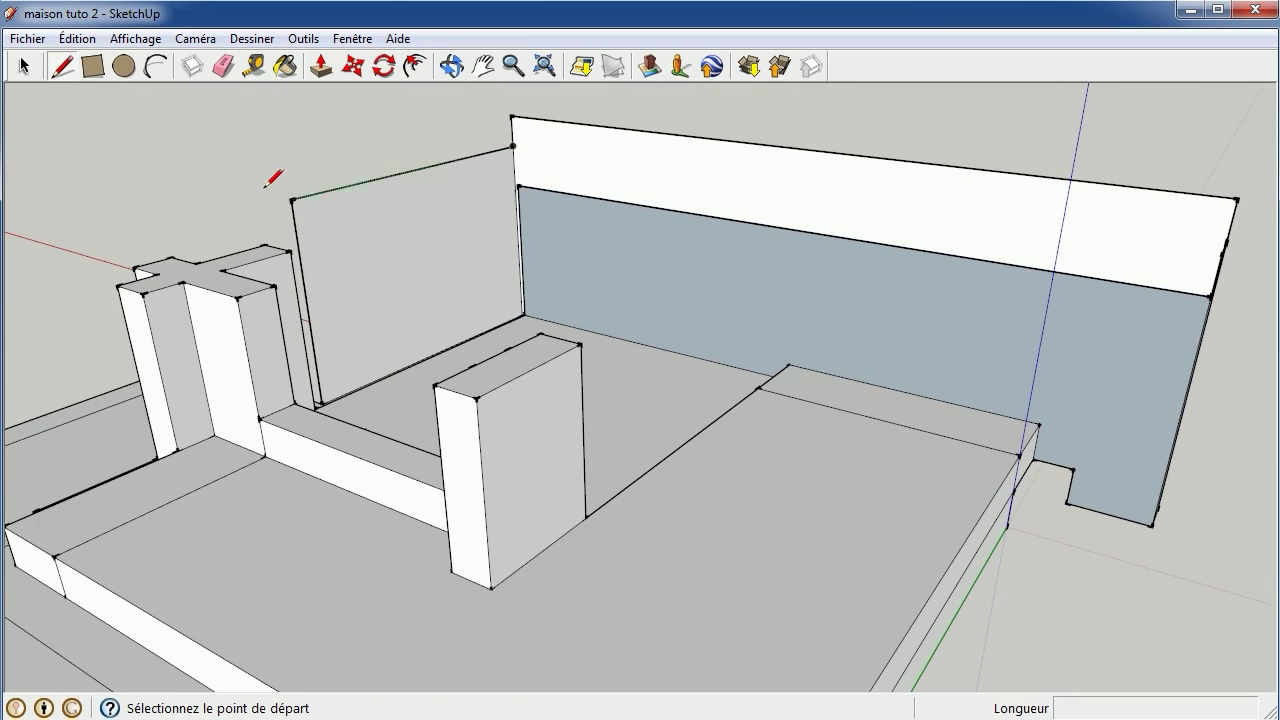
left_click(291, 198)
type("1000")
key("Return")
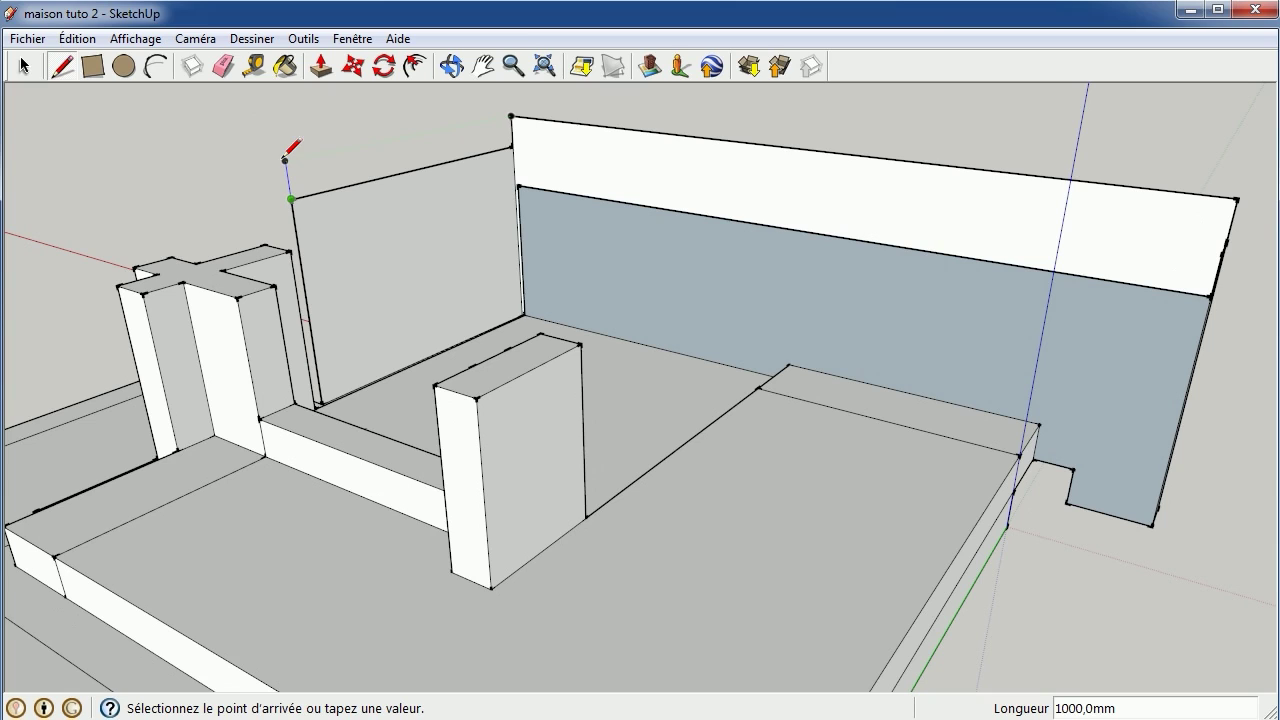
left_click(511, 117)
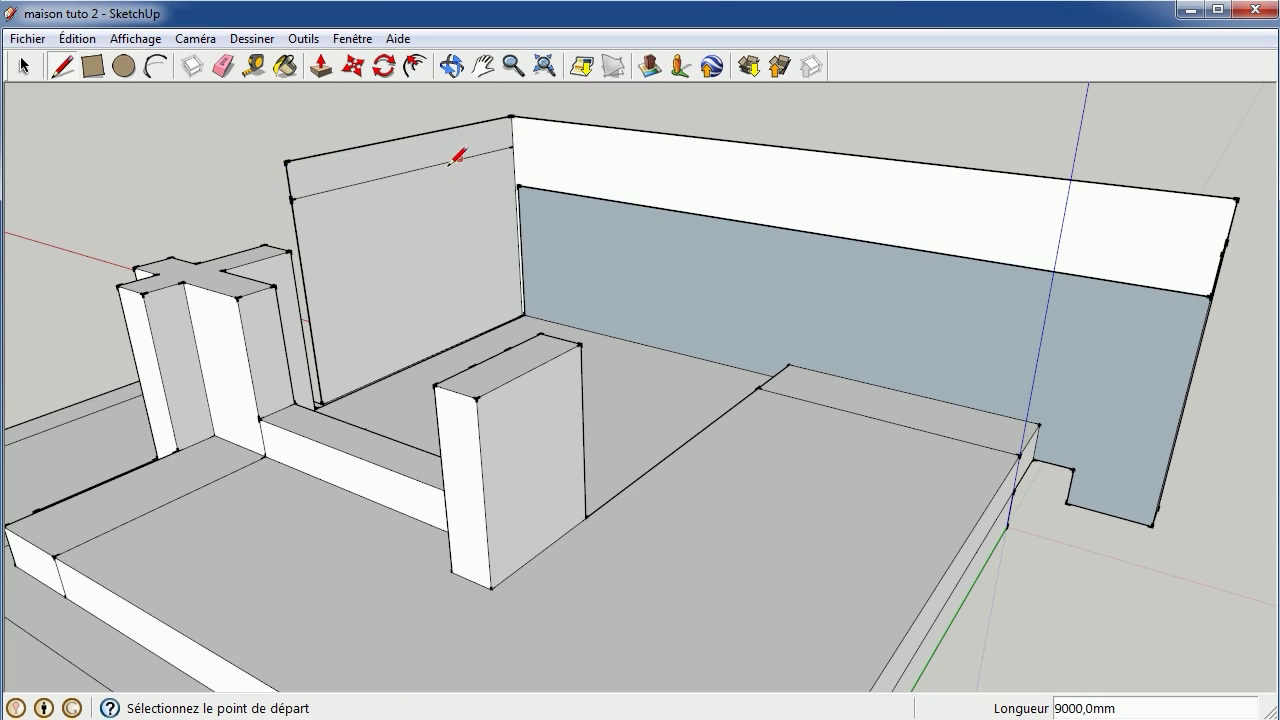
left_click(234, 64)
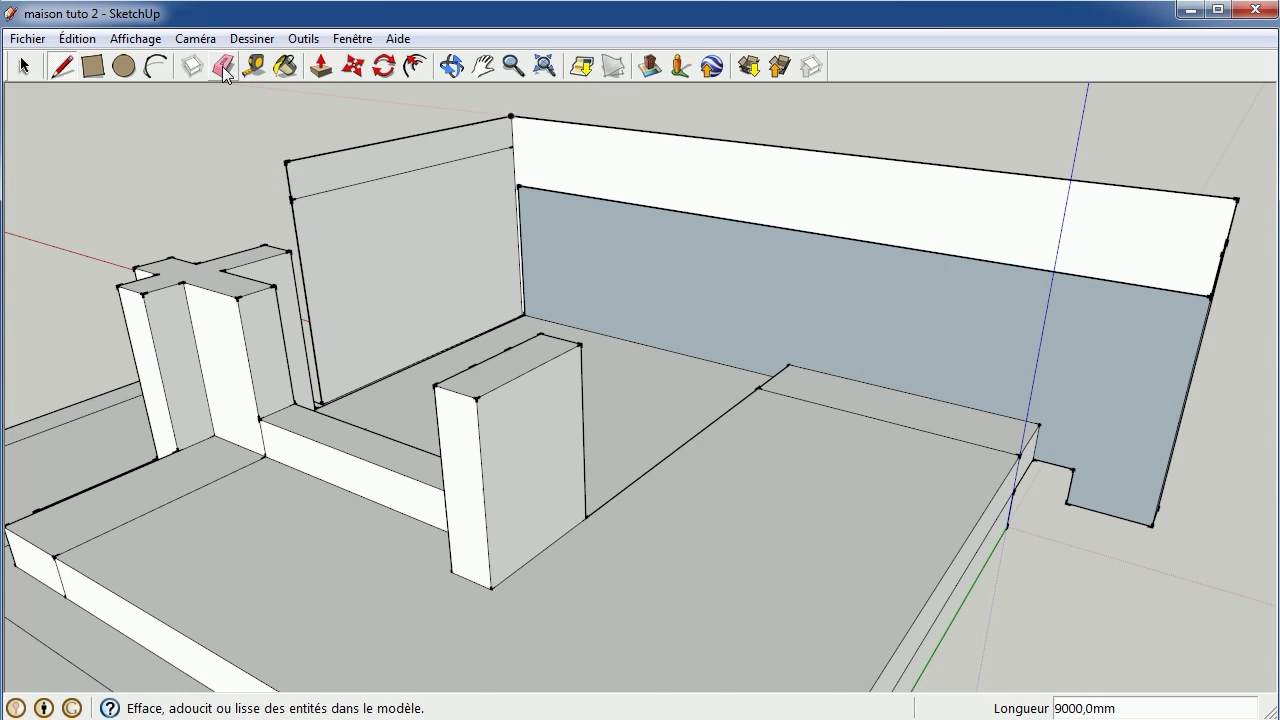
left_click(396, 173)
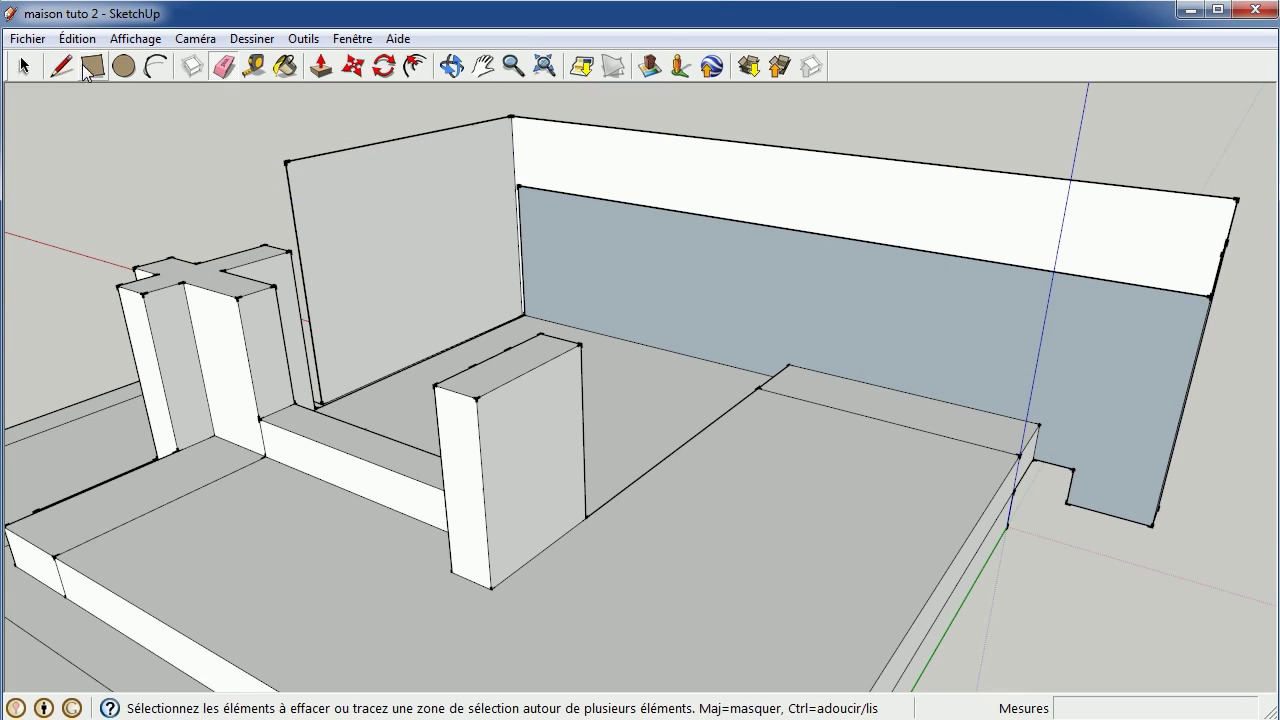
left_click(61, 66)
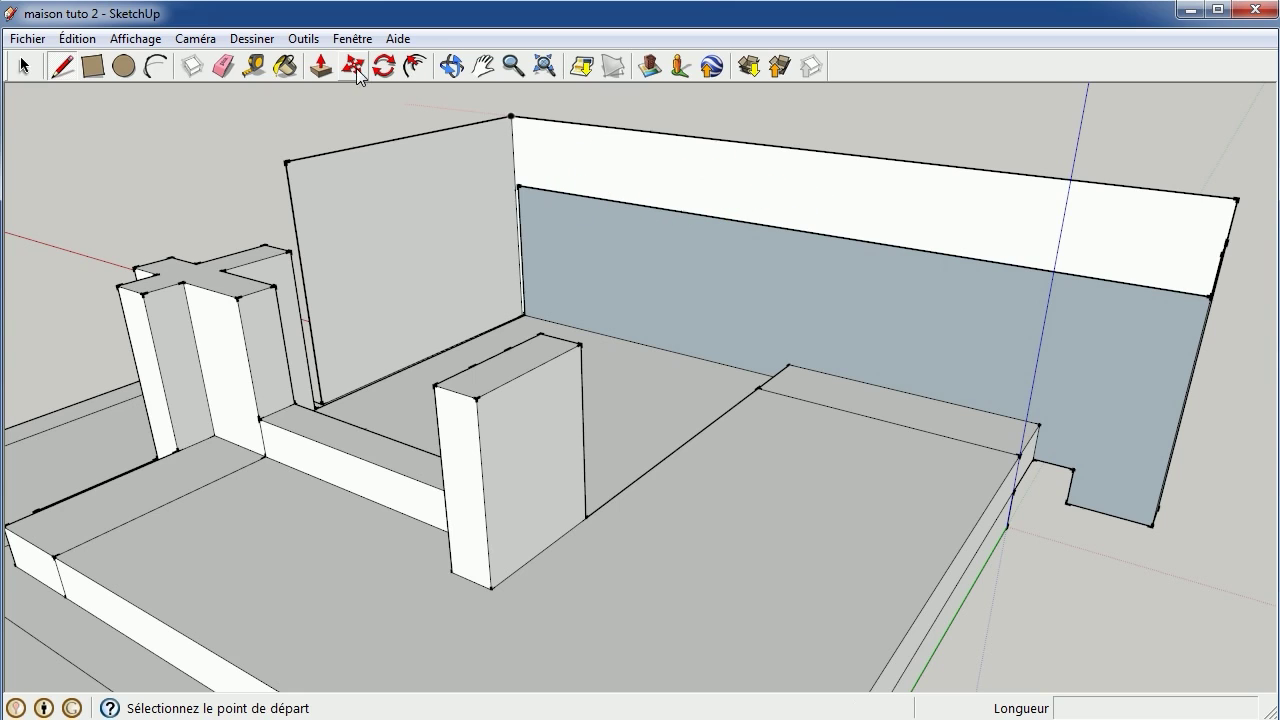
Orbit the model to look at the walls from above
left_click(451, 66)
mouse_move(523, 194)
left_mouse_down()
mouse_move(651, 232)
mouse_move(731, 237)
mouse_move(720, 337)
left_mouse_up()
mouse_move(483, 294)
left_mouse_down()
mouse_move(514, 194)
mouse_move(503, 140)
mouse_move(417, 197)
mouse_move(947, 230)
mouse_move(711, 223)
left_mouse_up()
mouse_move(1023, 400)
left_mouse_down()
mouse_move(1207, 396)
mouse_move(780, 366)
mouse_move(1094, 403)
mouse_move(923, 403)
left_mouse_up()
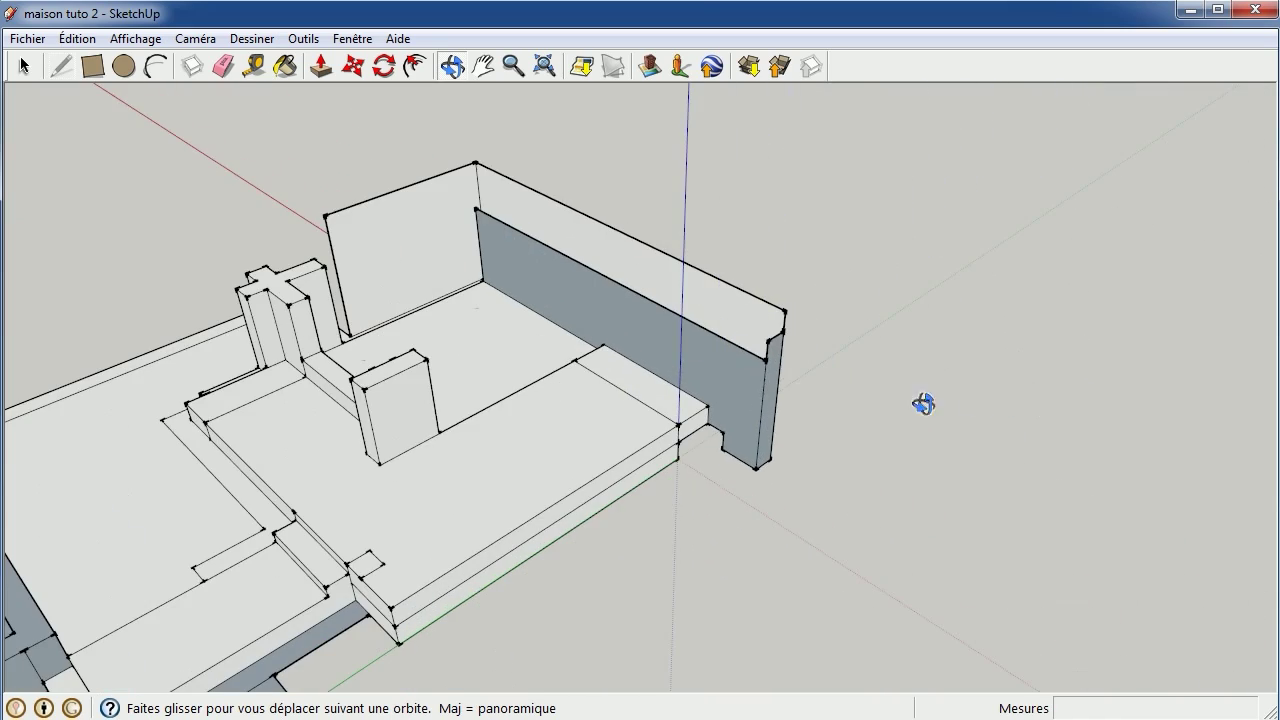
Zoomed in, draw a 1000 mm edge up the wall end and close its new top face
left_click_drag(771, 343, 606, 377)
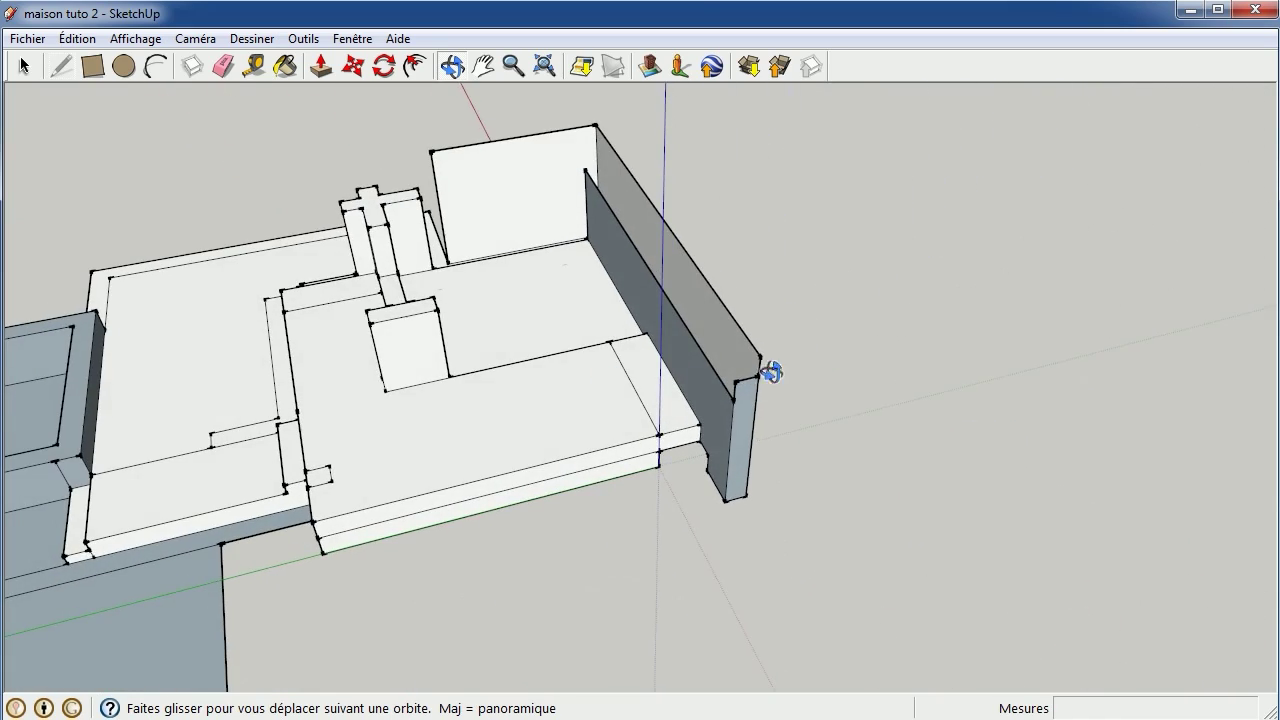
scroll(771, 372, "up", 3)
scroll(686, 463, "up", 2)
scroll(726, 460, "up", 2)
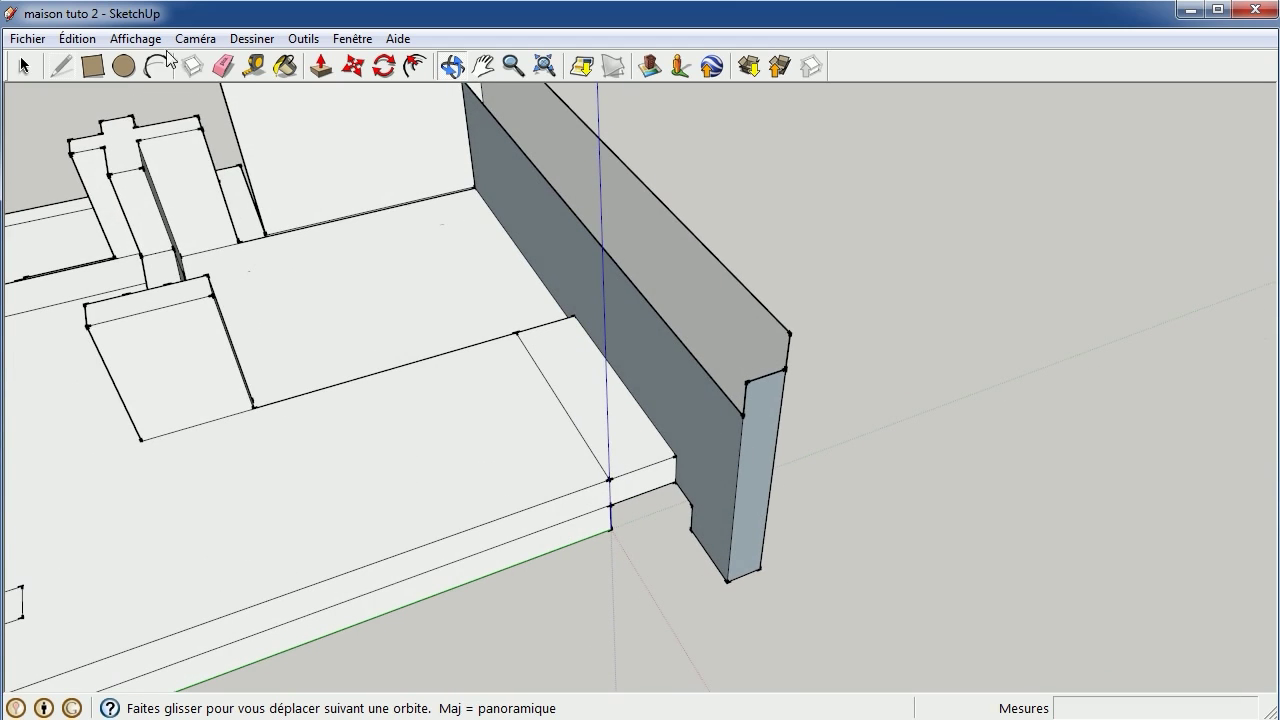
left_click(60, 66)
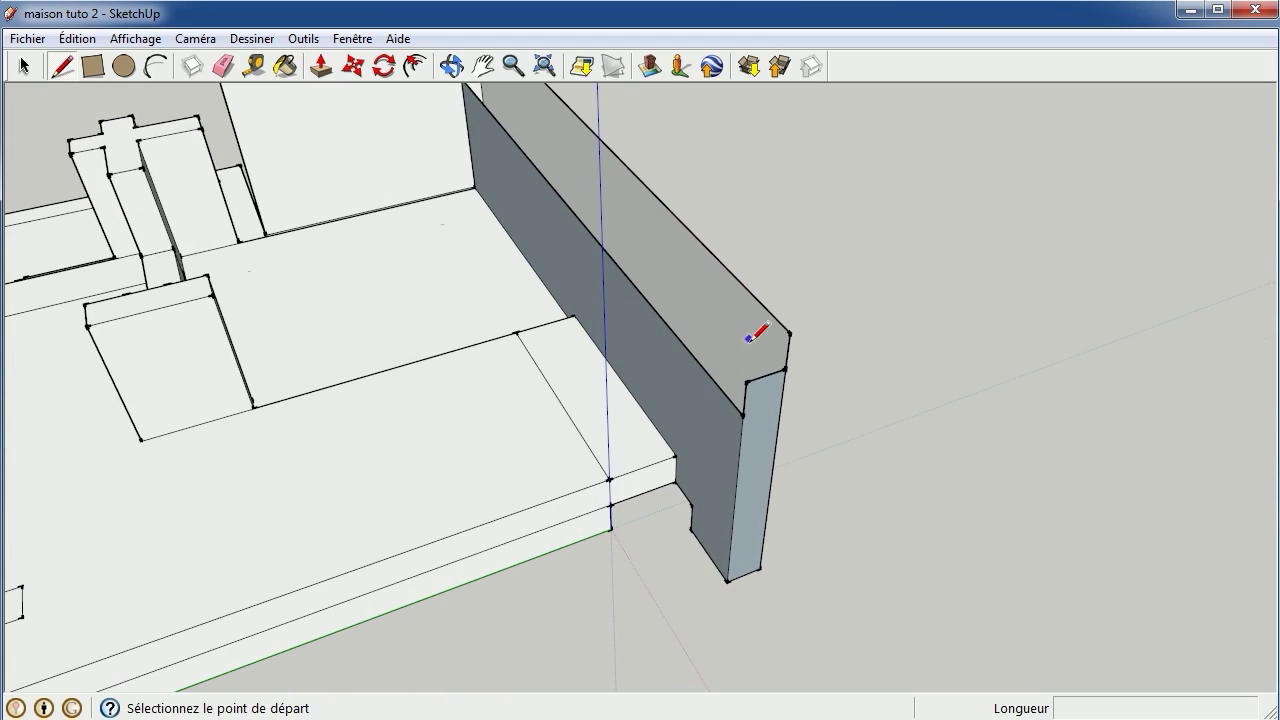
left_click(746, 380)
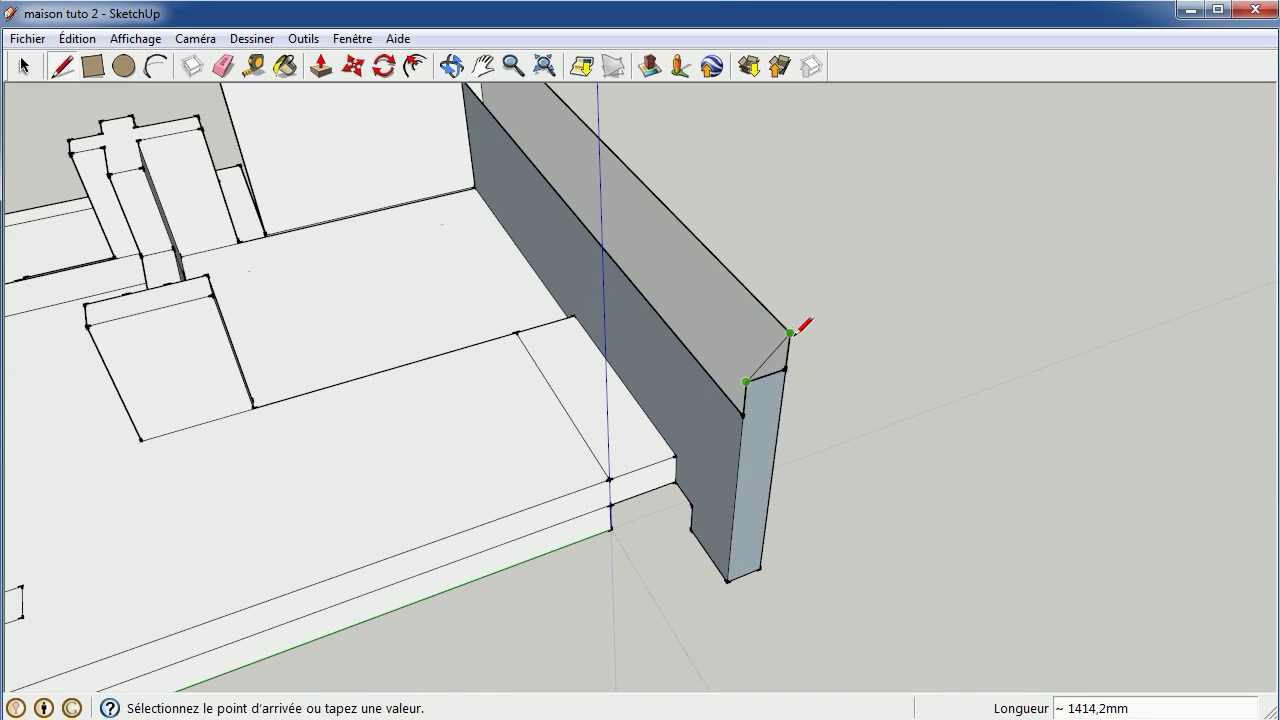
left_click(749, 345)
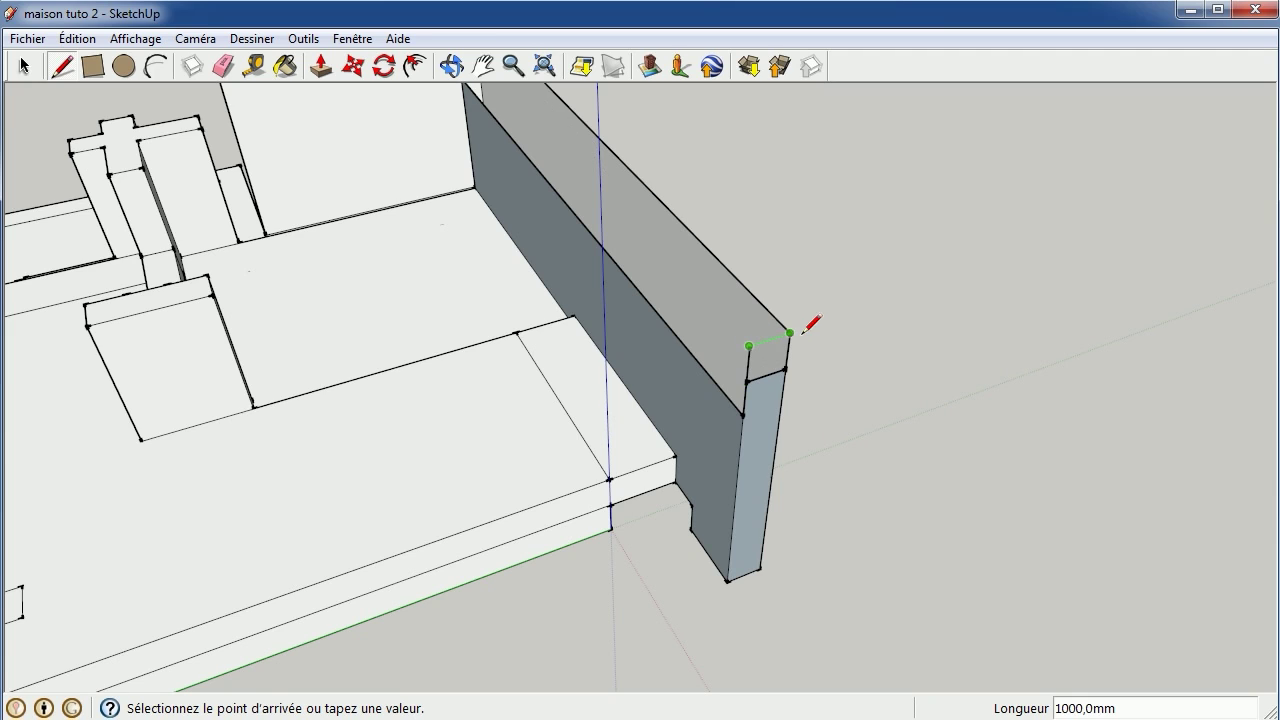
left_click(788, 331)
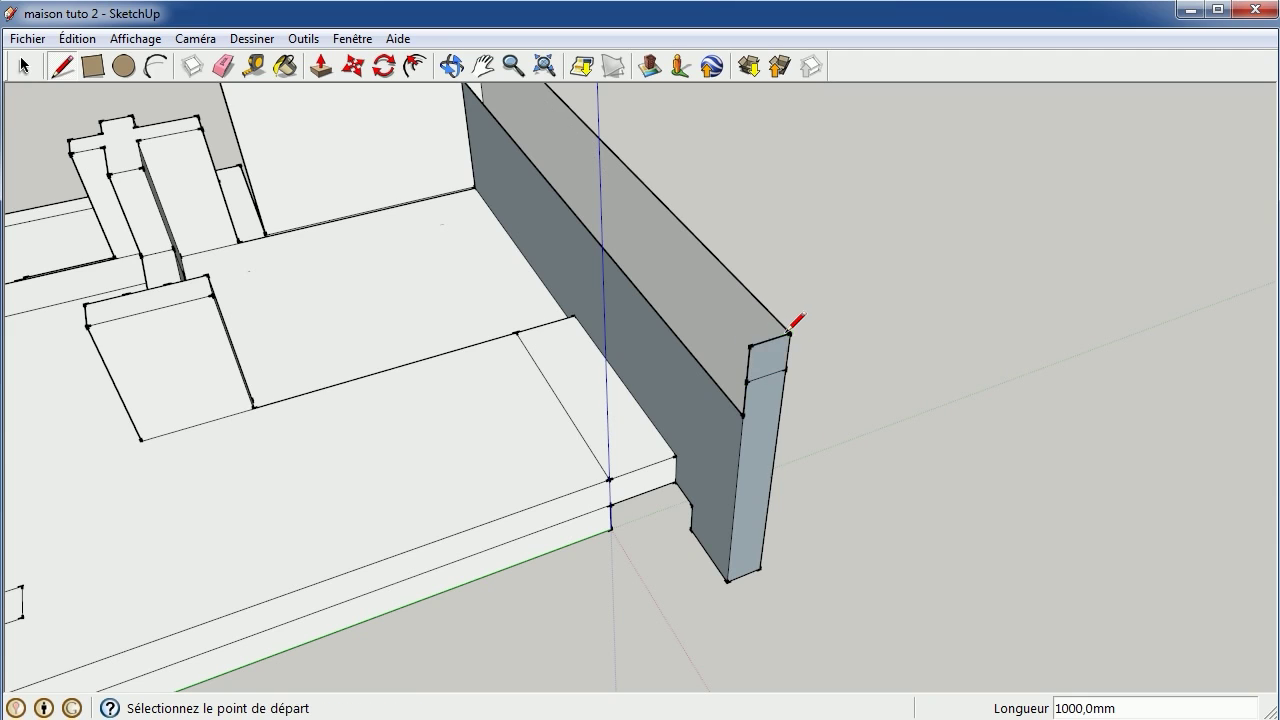
left_click(223, 66)
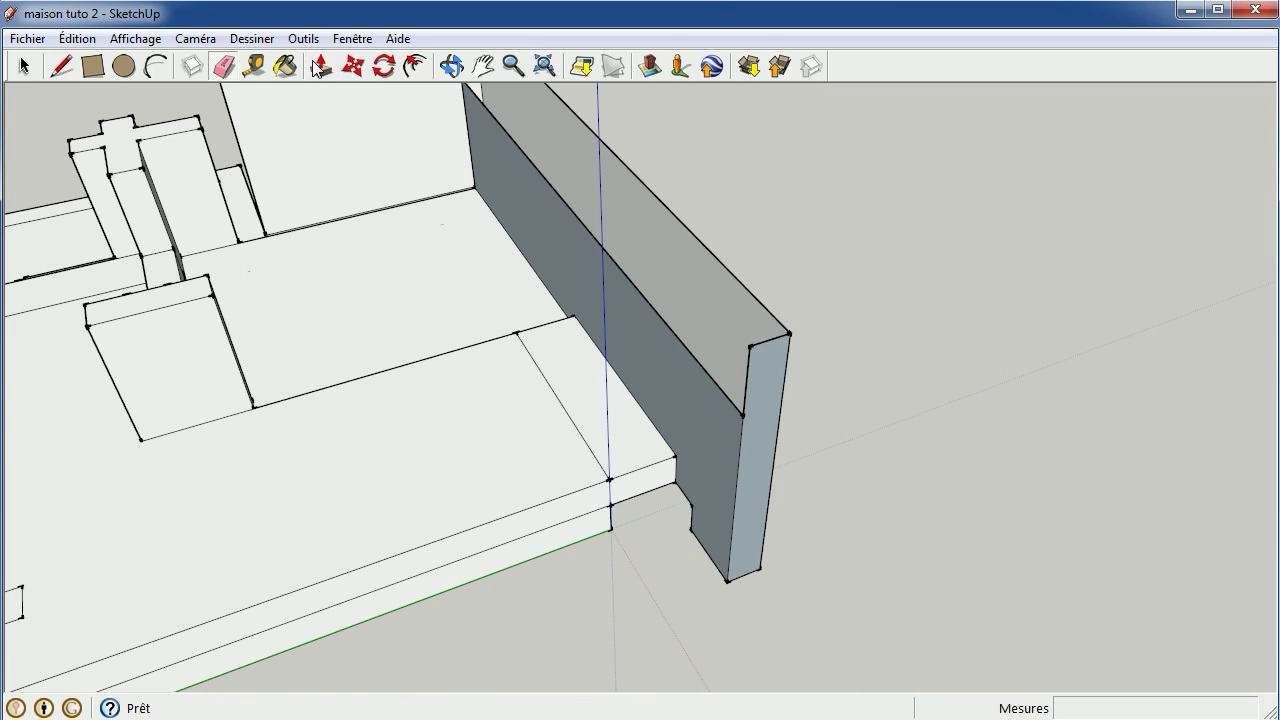
Draw an edge from the wall's lower corner to its top corner and erase the splitting edge
left_click(61, 66)
scroll(913, 451, "down", 3)
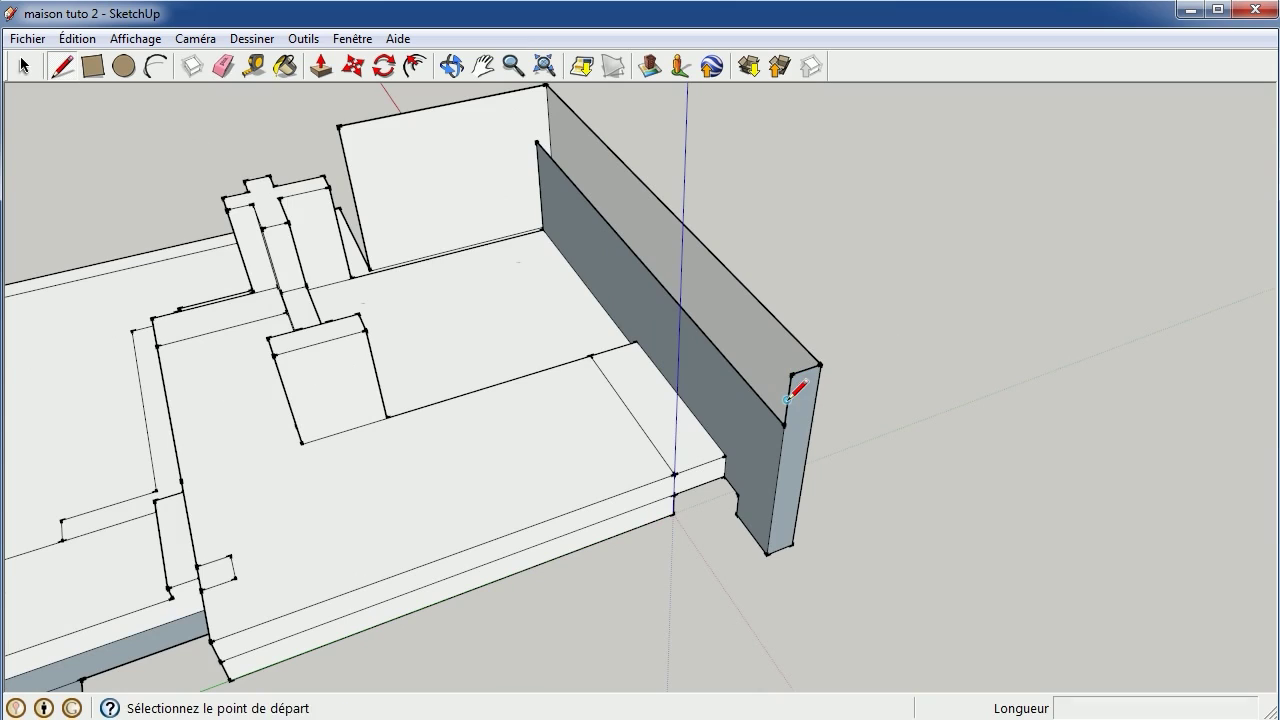
left_click(787, 398)
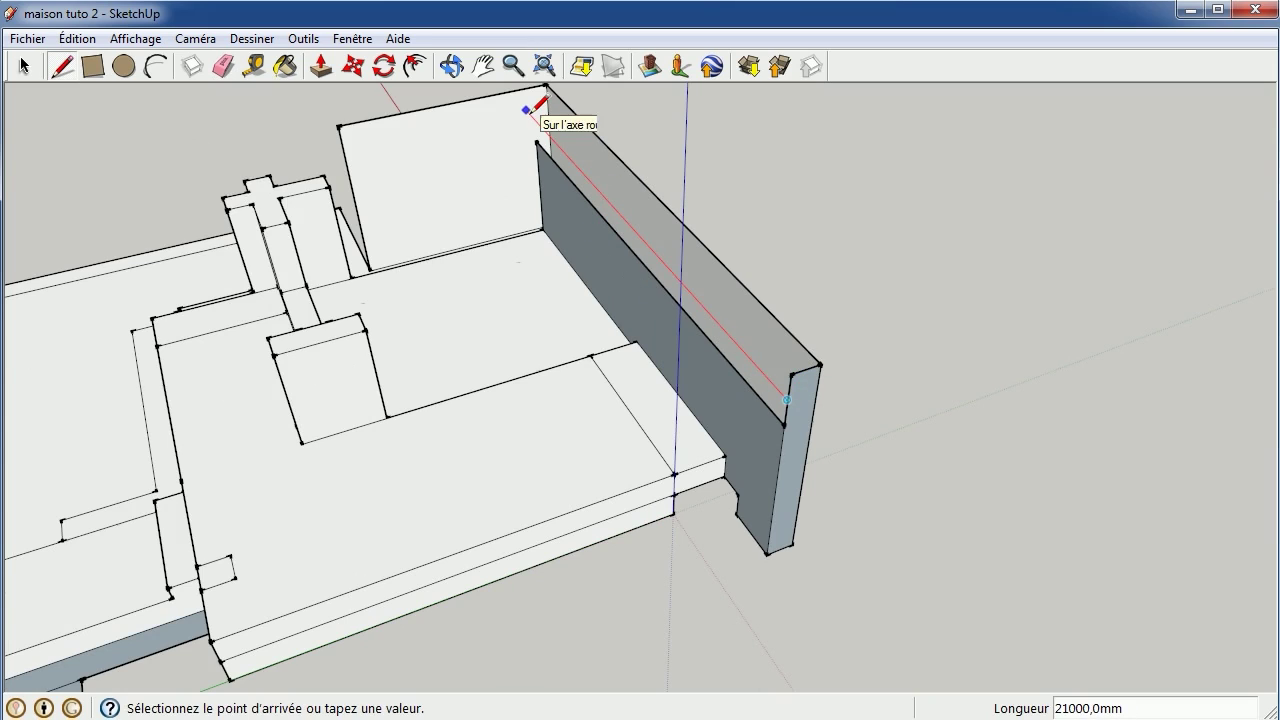
left_click(527, 110)
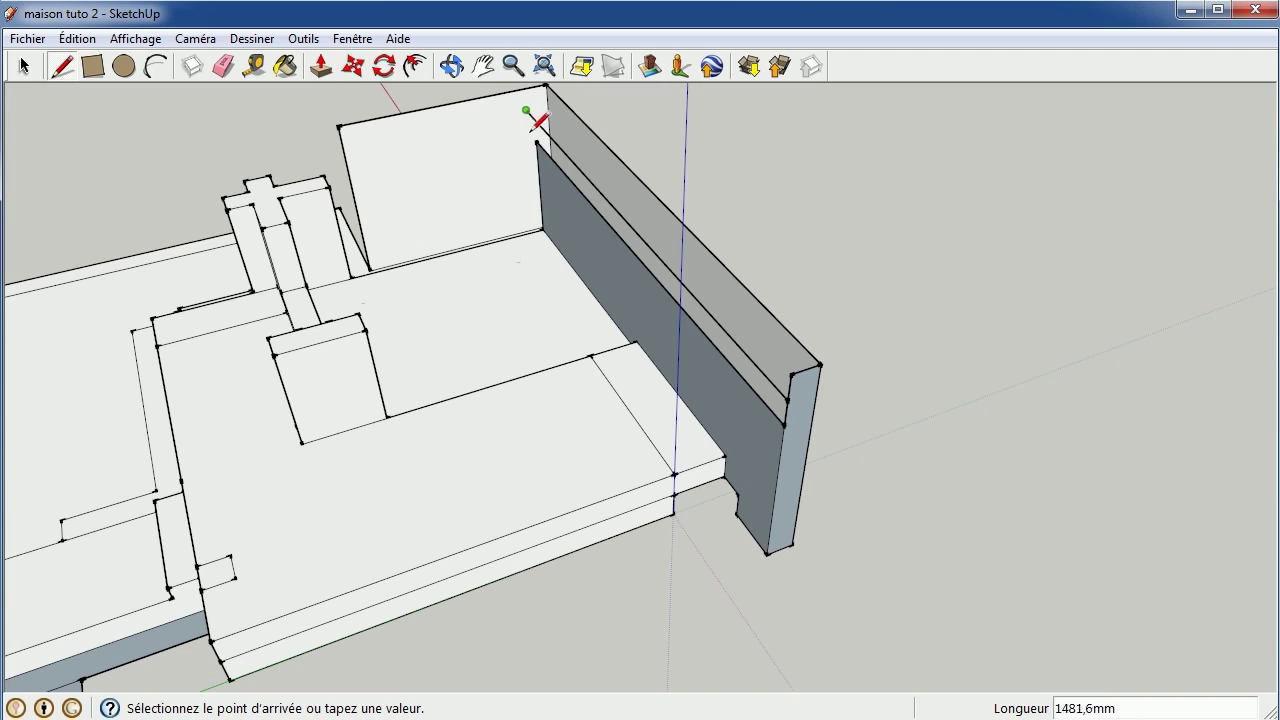
left_click(534, 131)
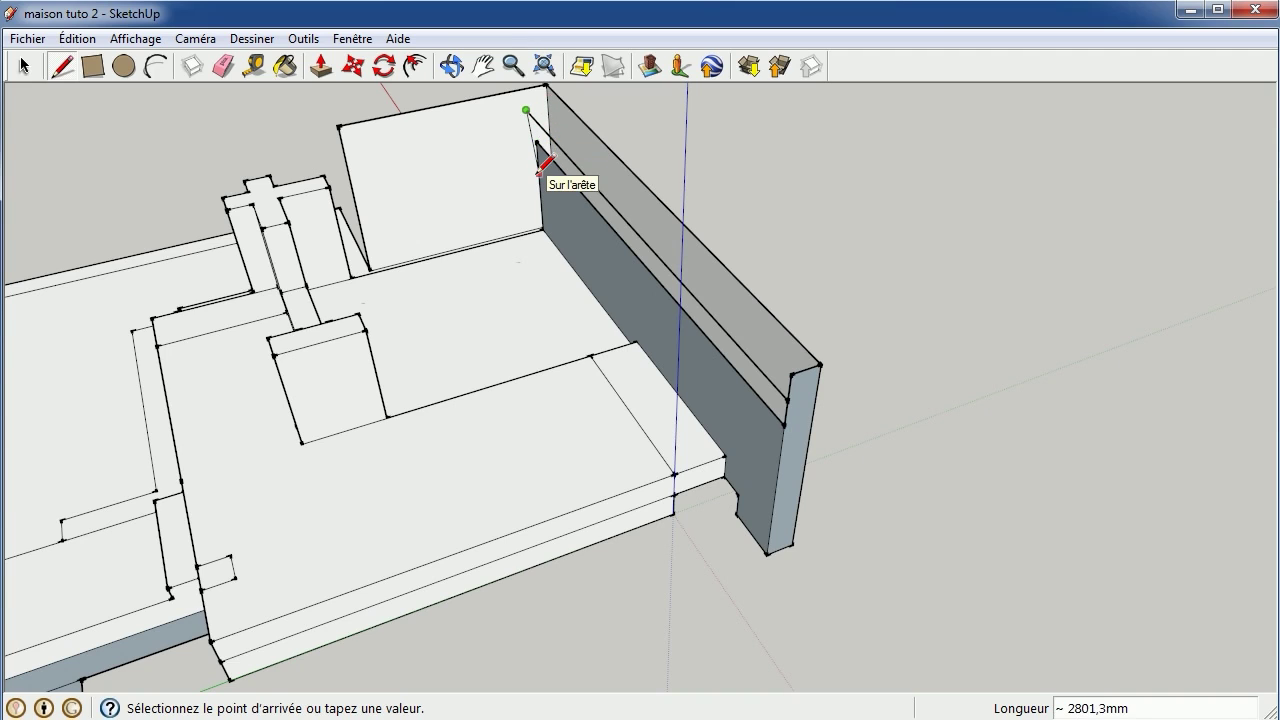
key("ctrl+z")
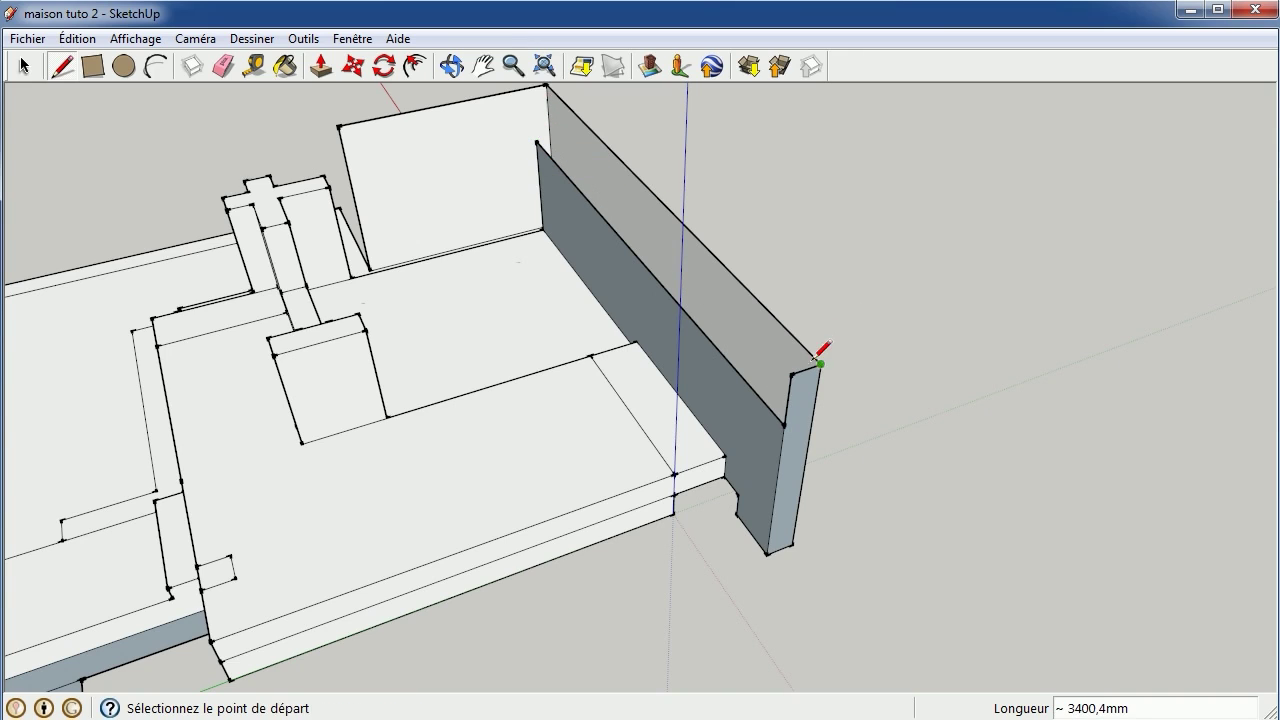
left_click(787, 399)
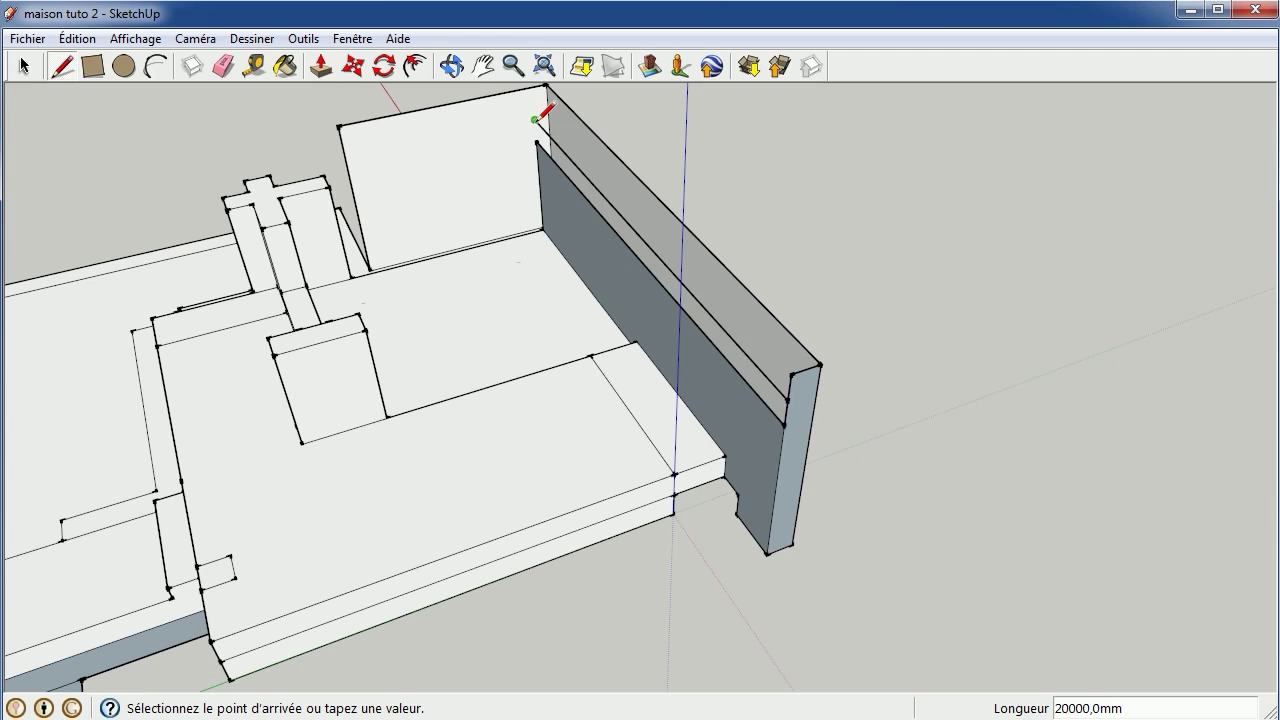
left_click(536, 120)
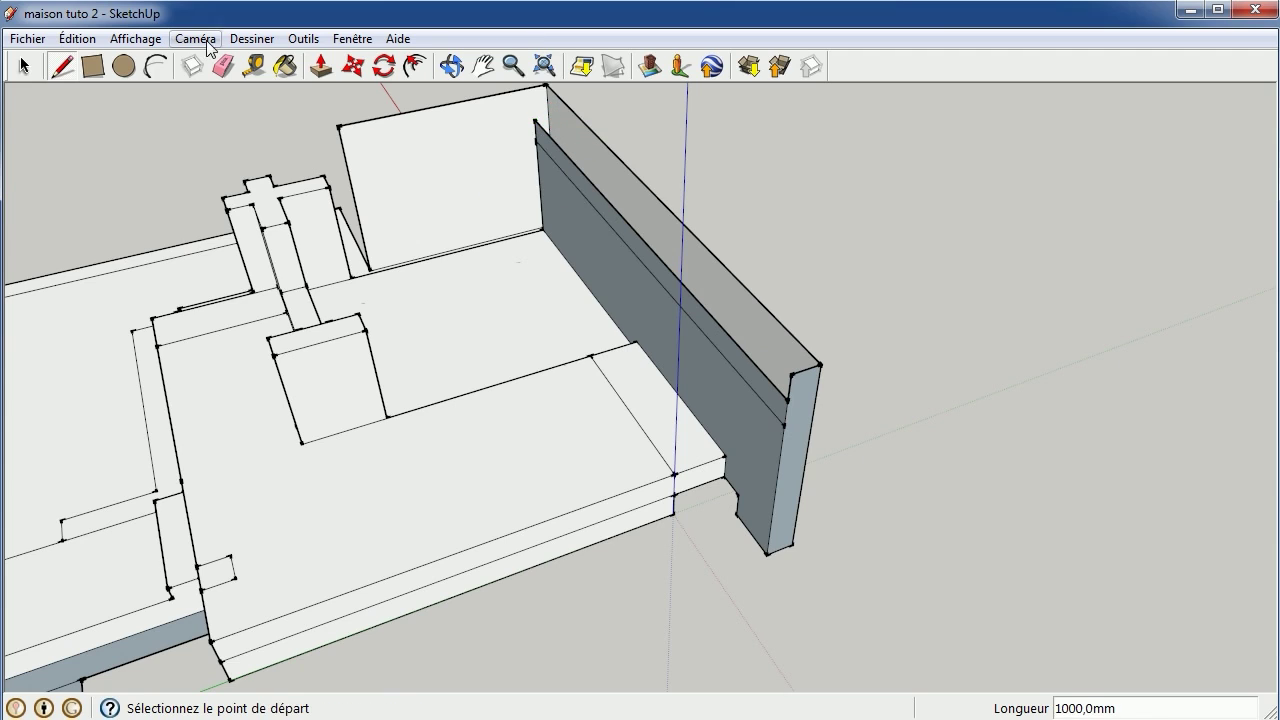
left_click(223, 65)
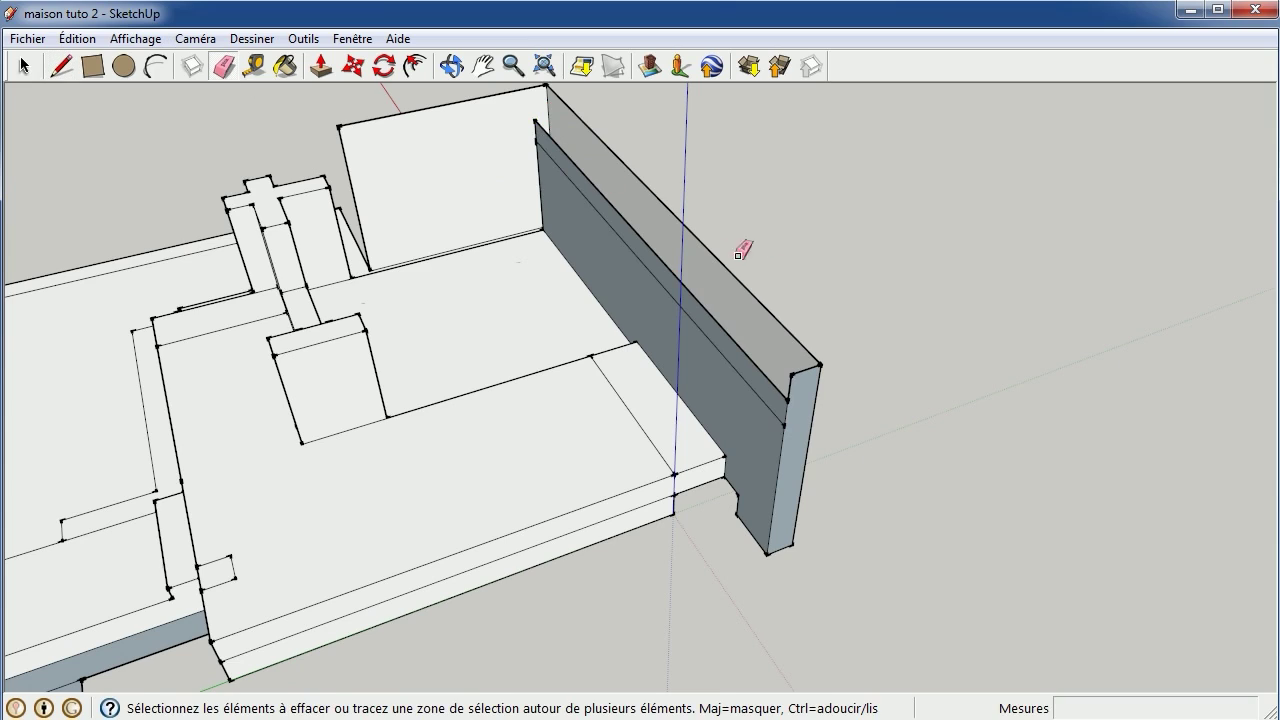
left_click(652, 272)
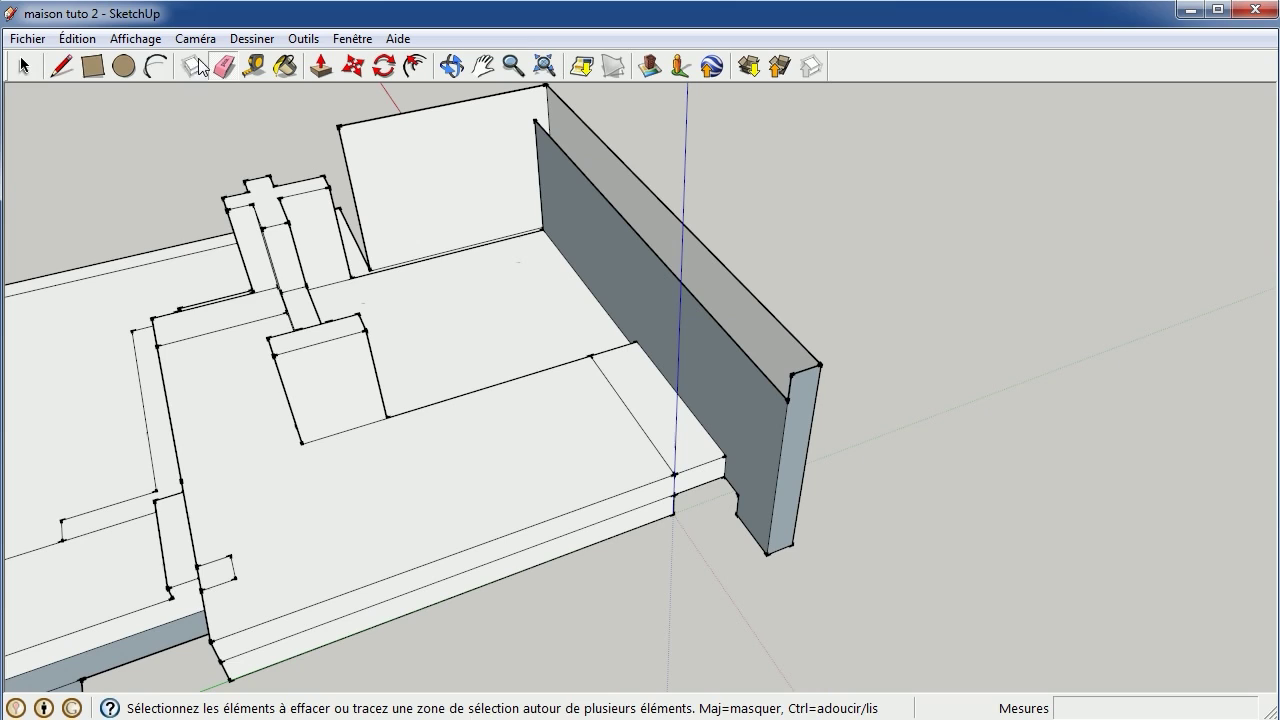
left_click(62, 66)
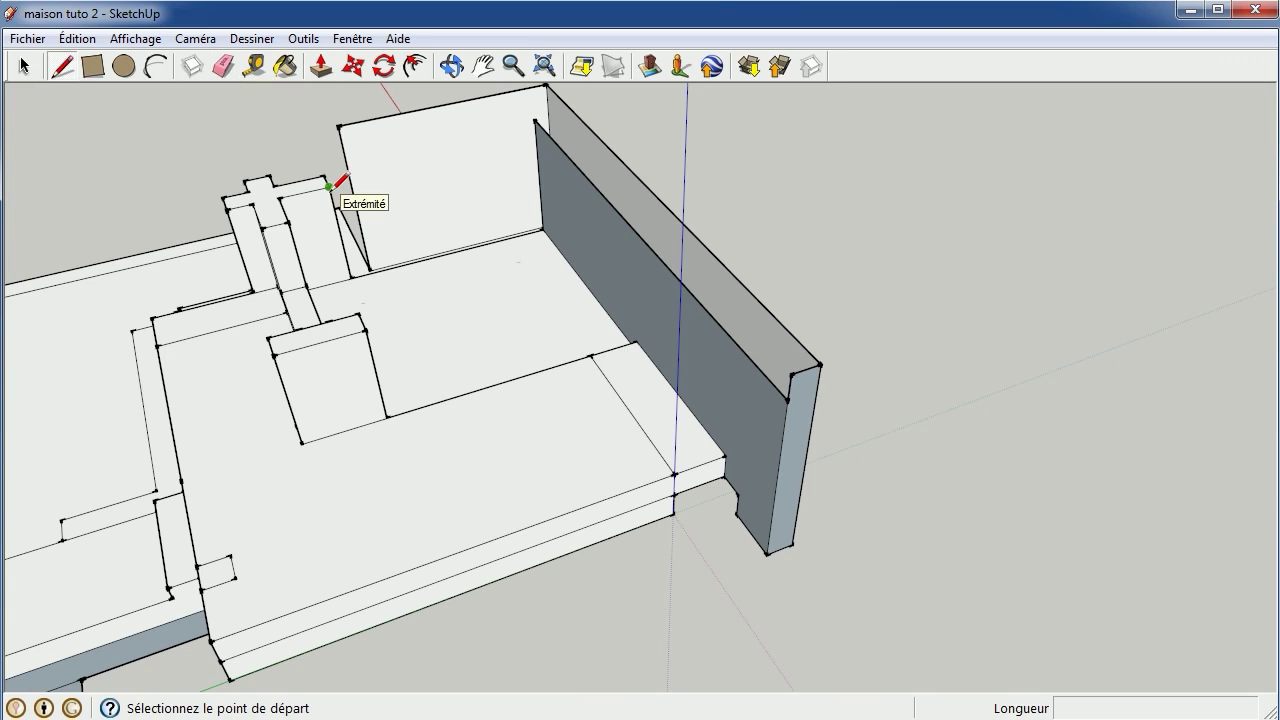
Draw edges from the pillar's top corner and the wall's lower corner up to the wall
left_click(328, 186)
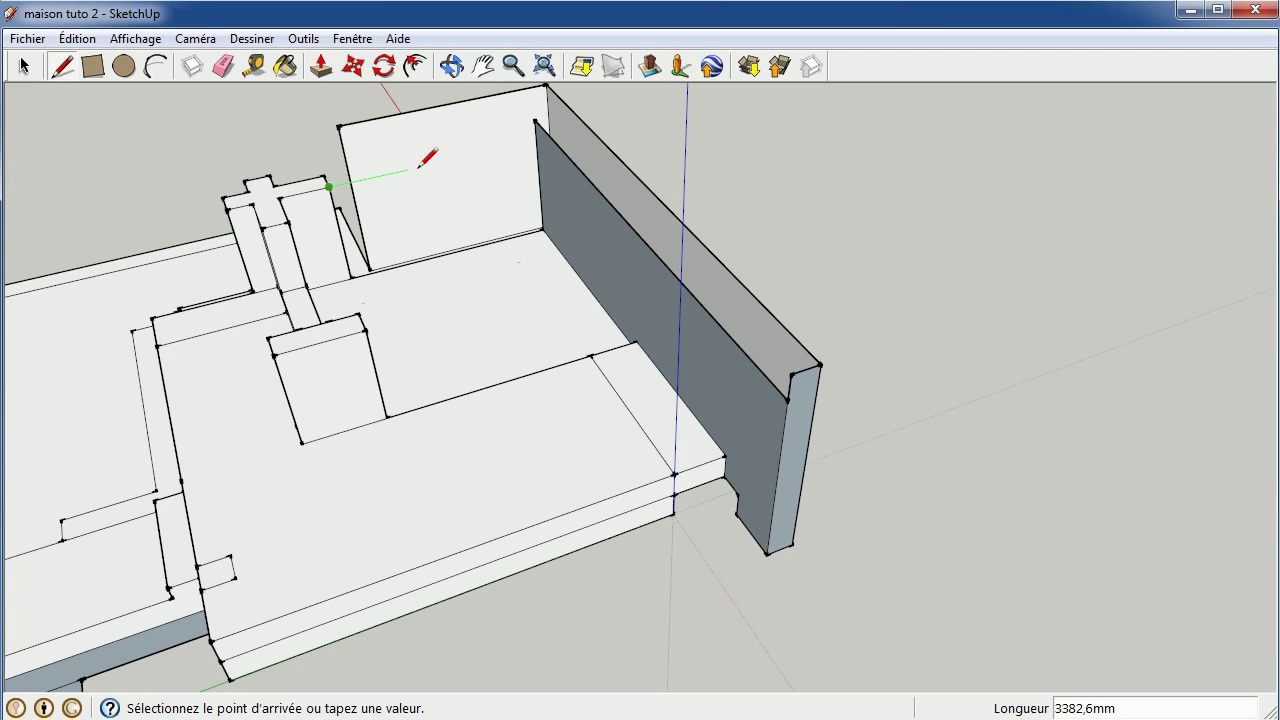
left_click(536, 140)
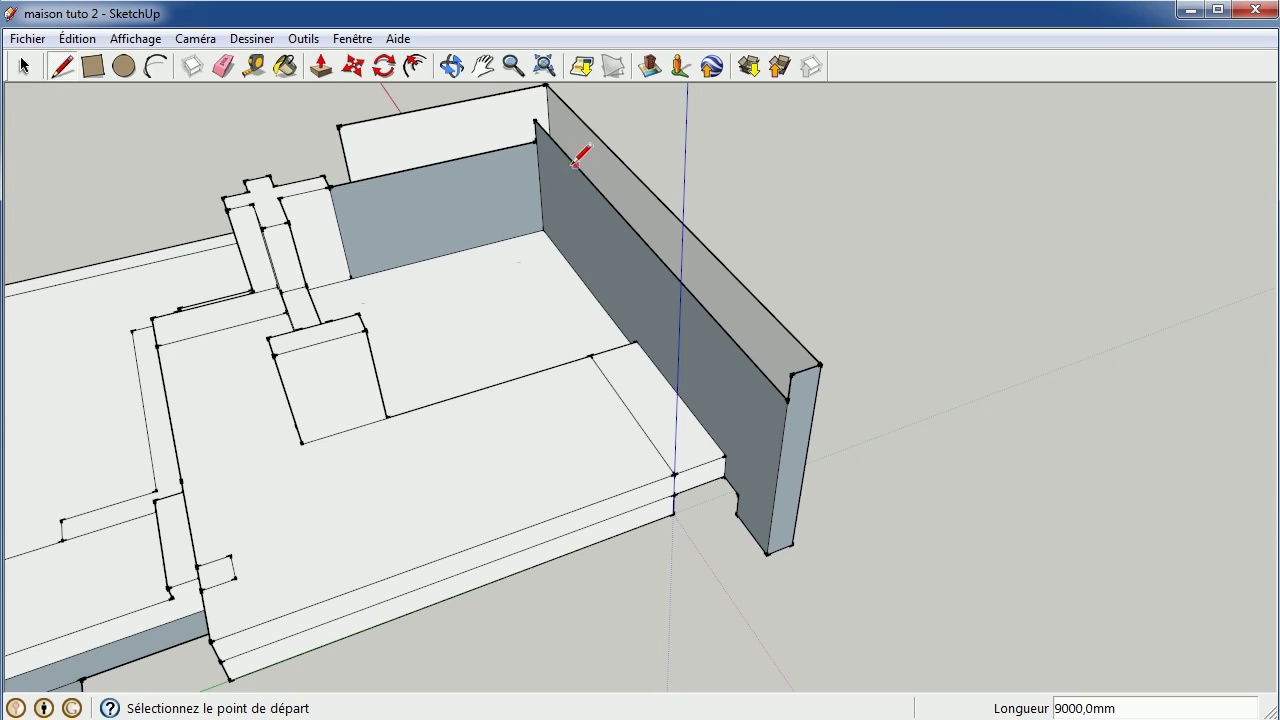
scroll(566, 168, "up", 2)
scroll(570, 160, "up", 1)
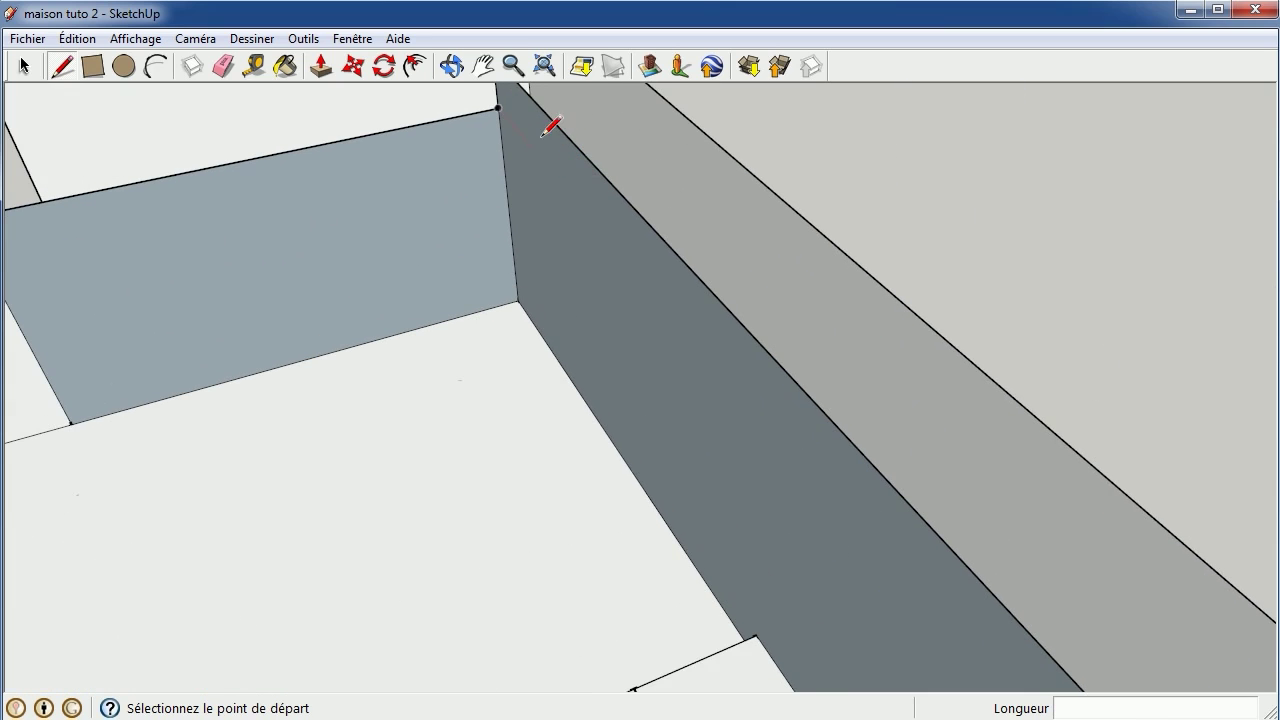
scroll(545, 128, "down", 1)
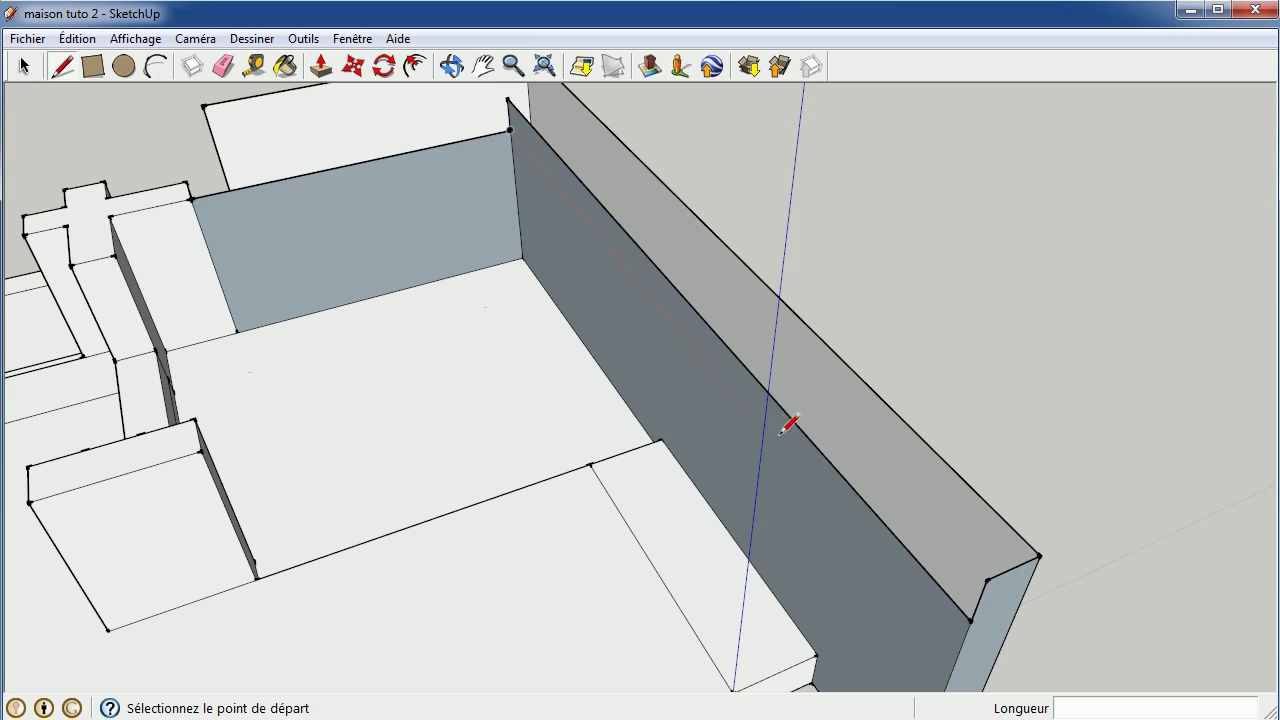
left_click(956, 657)
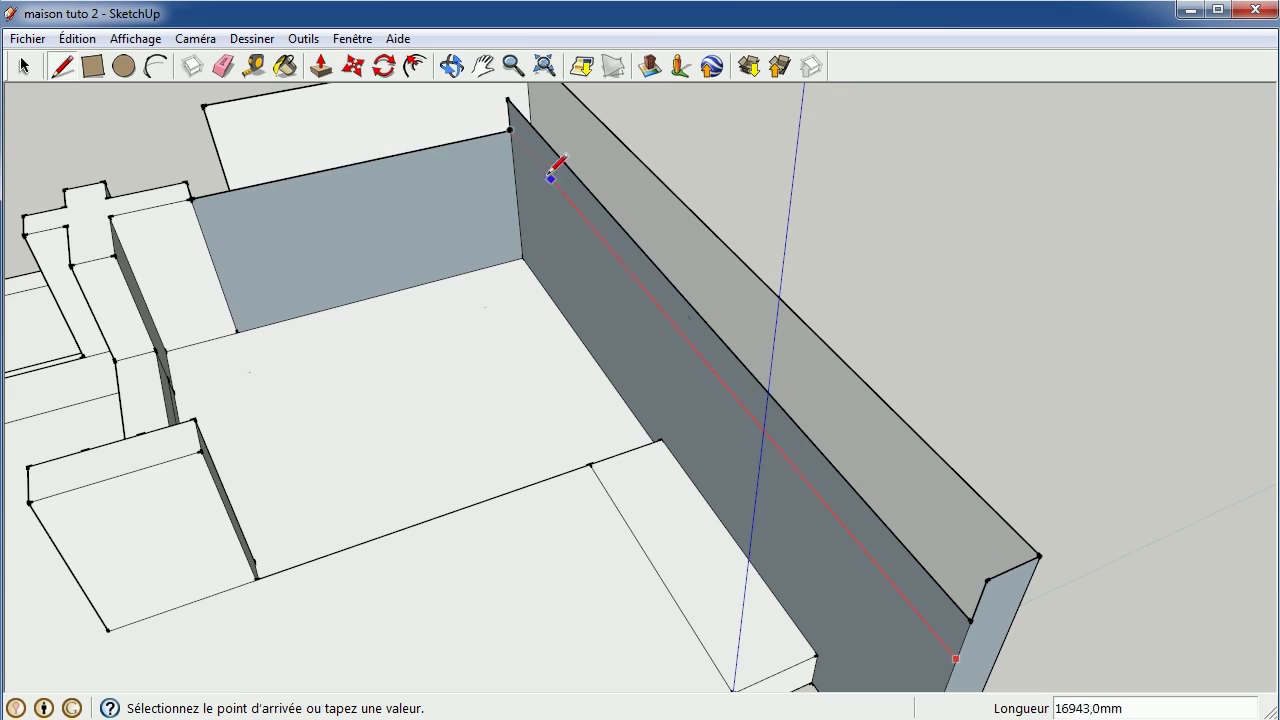
left_click(510, 131)
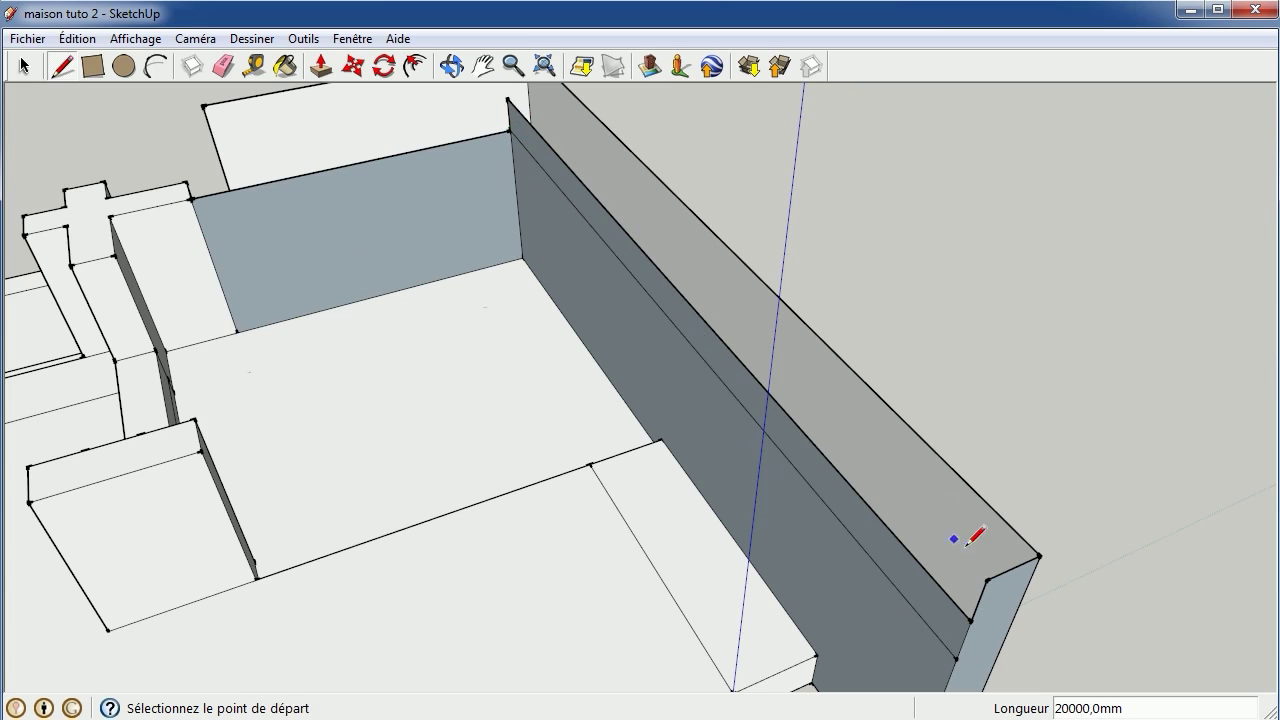
Draw an edge along the wall top and a short 1000 mm edge at its end
left_click(987, 579)
left_click(507, 98)
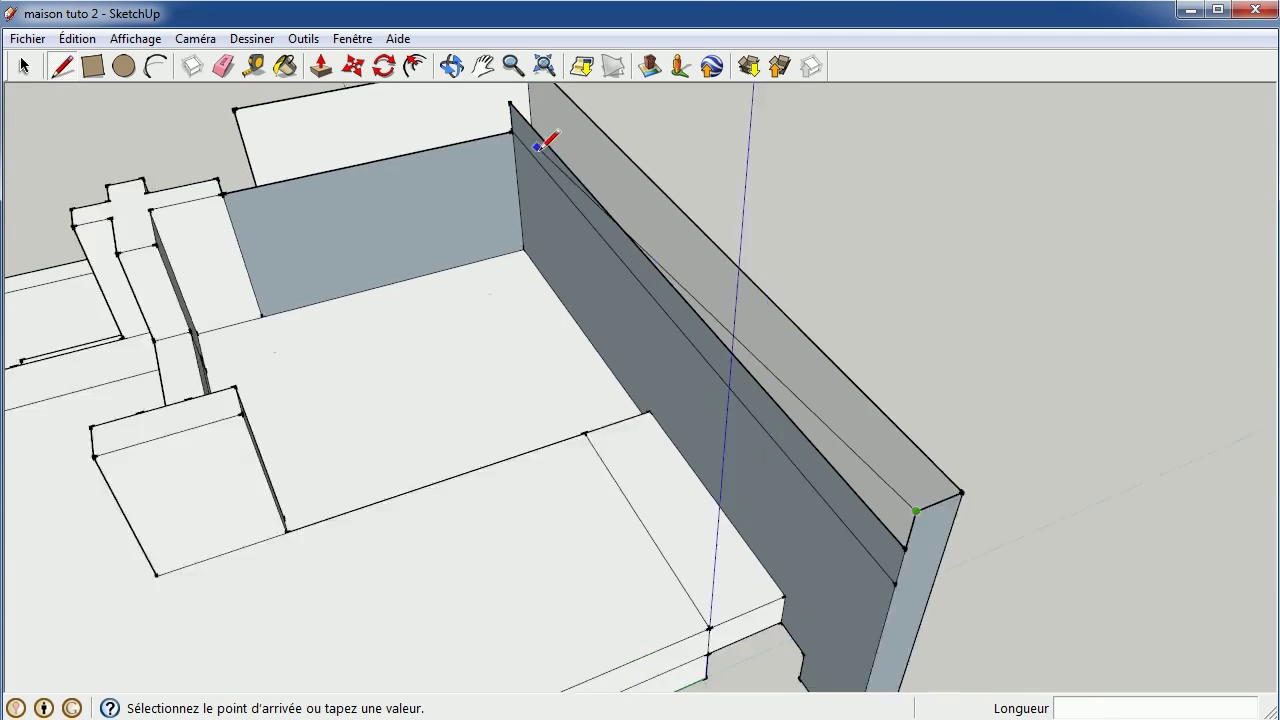
scroll(508, 92, "down", 3)
scroll(505, 85, "down", 1)
scroll(505, 82, "up", 1)
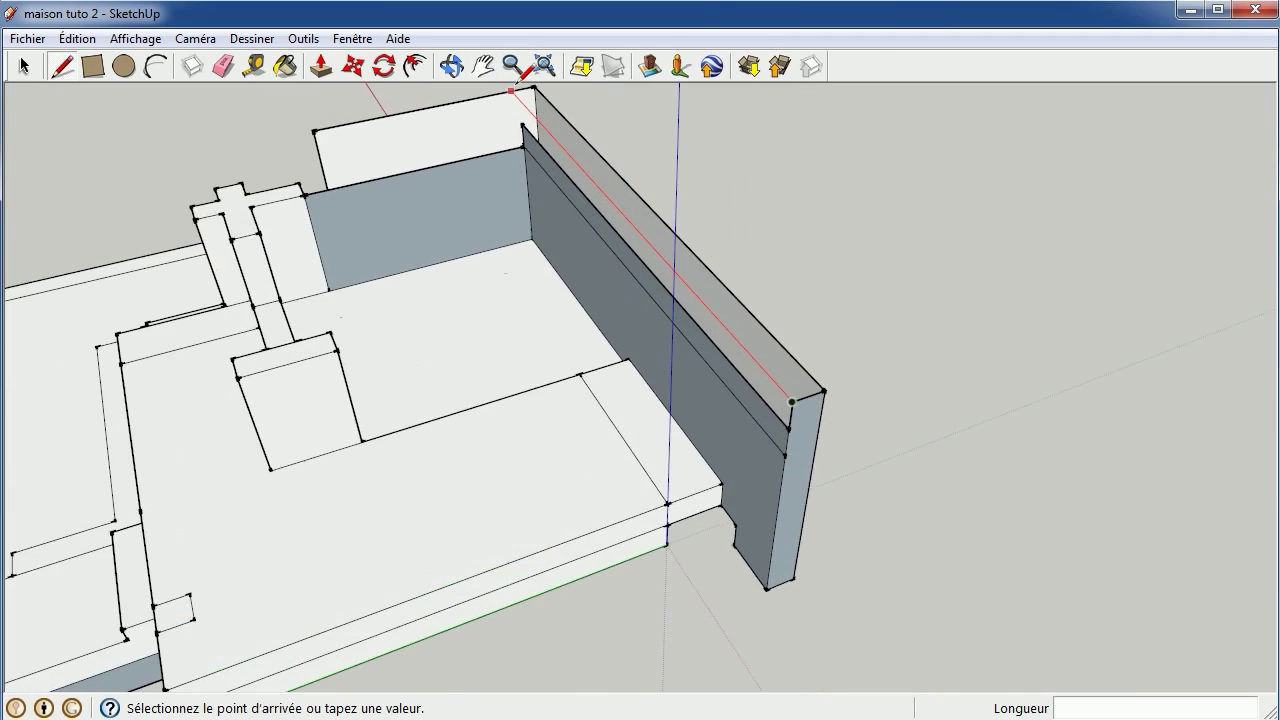
scroll(512, 88, "up", 2)
scroll(525, 95, "up", 1)
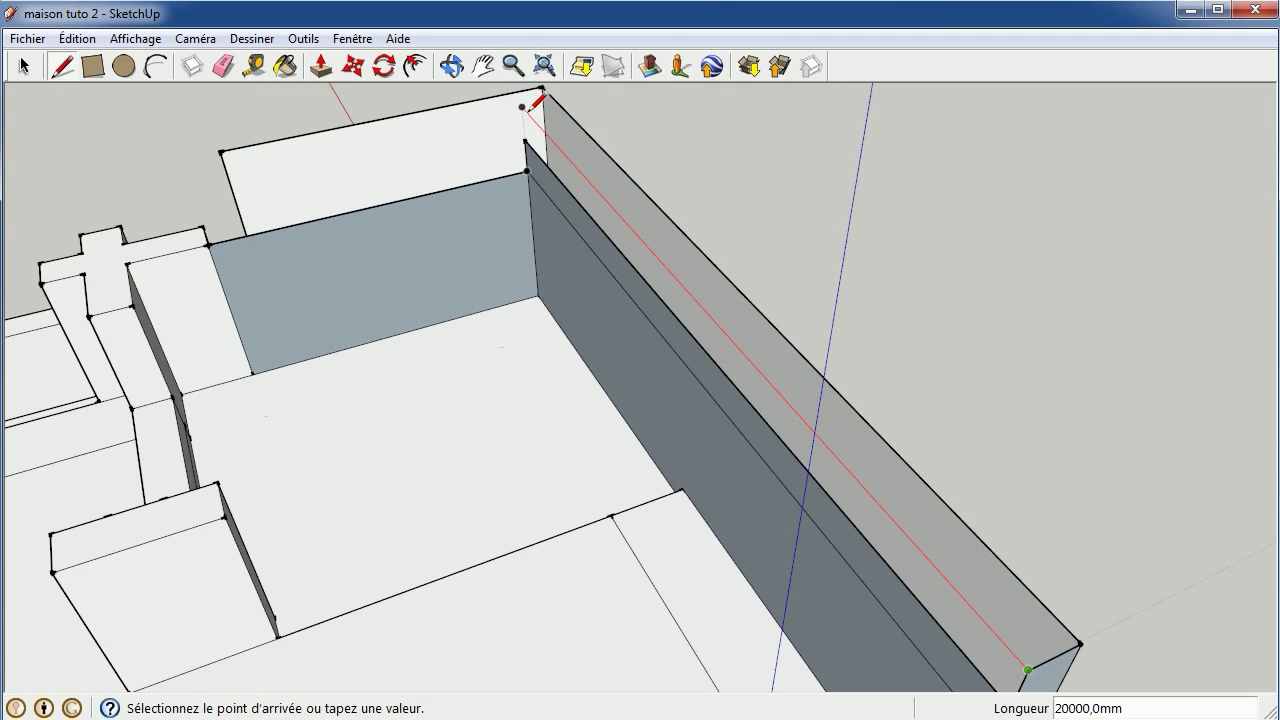
left_click(523, 108)
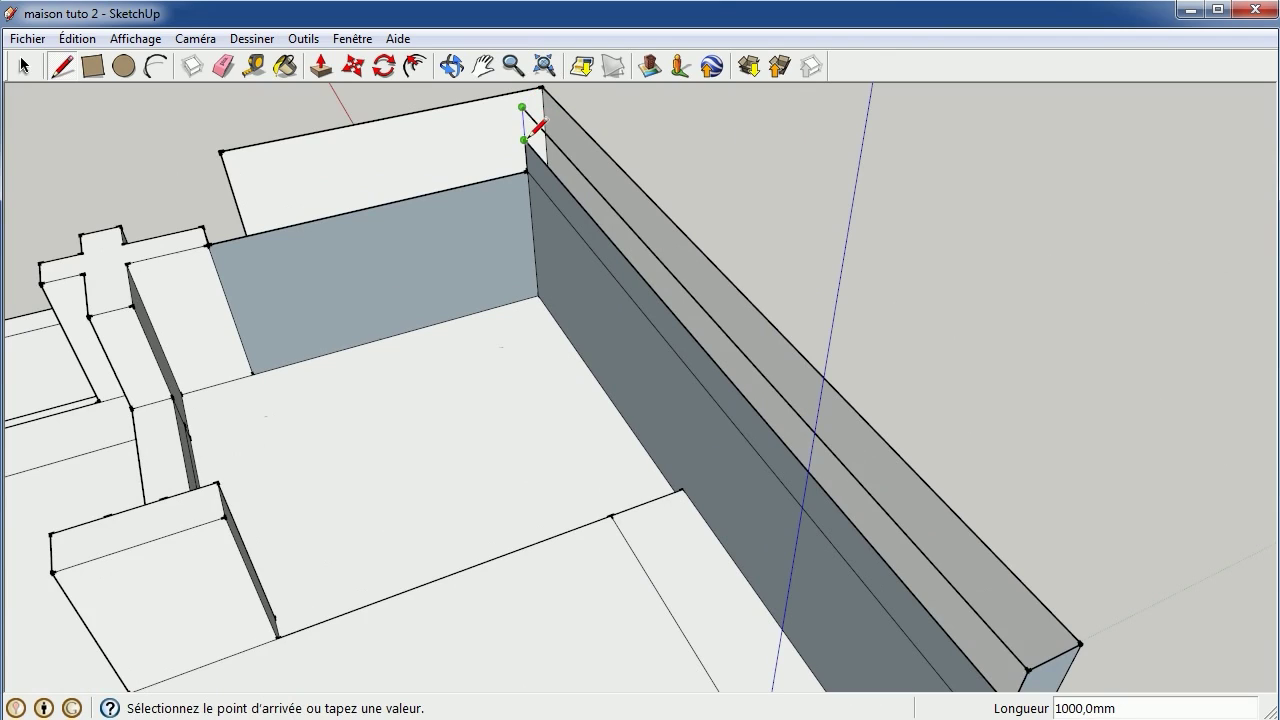
left_click(523, 139)
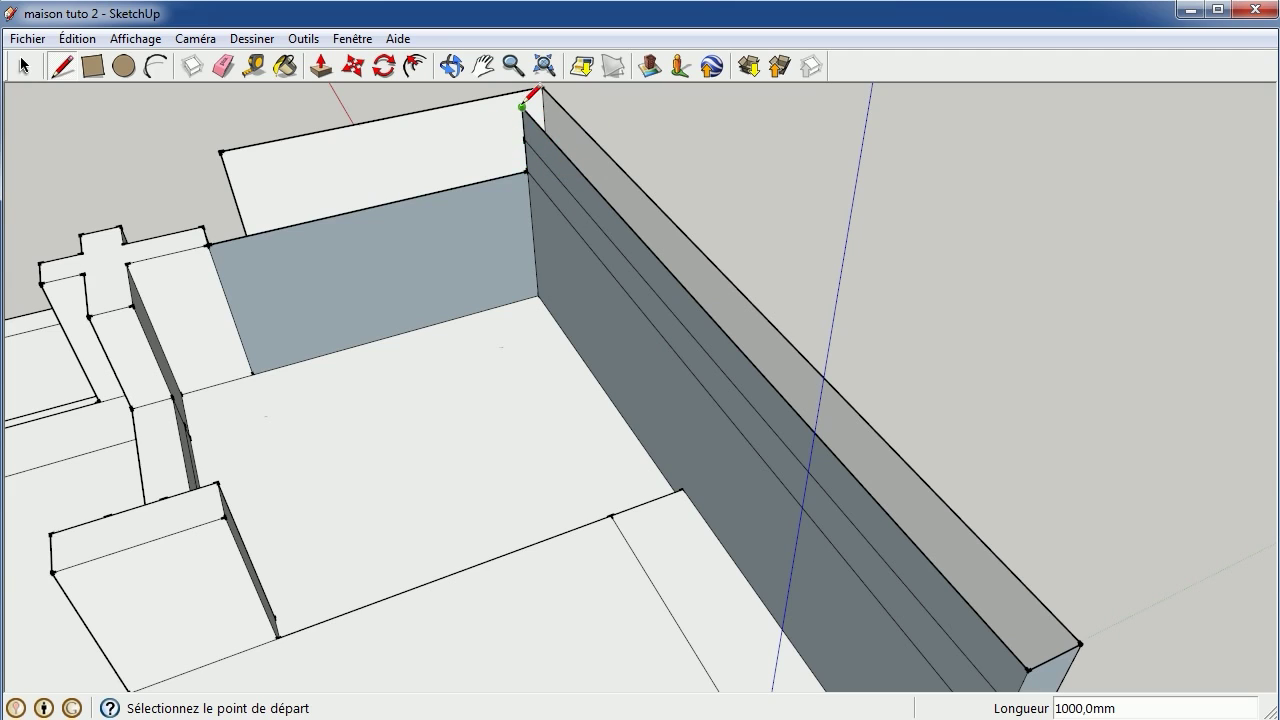
left_click(222, 152)
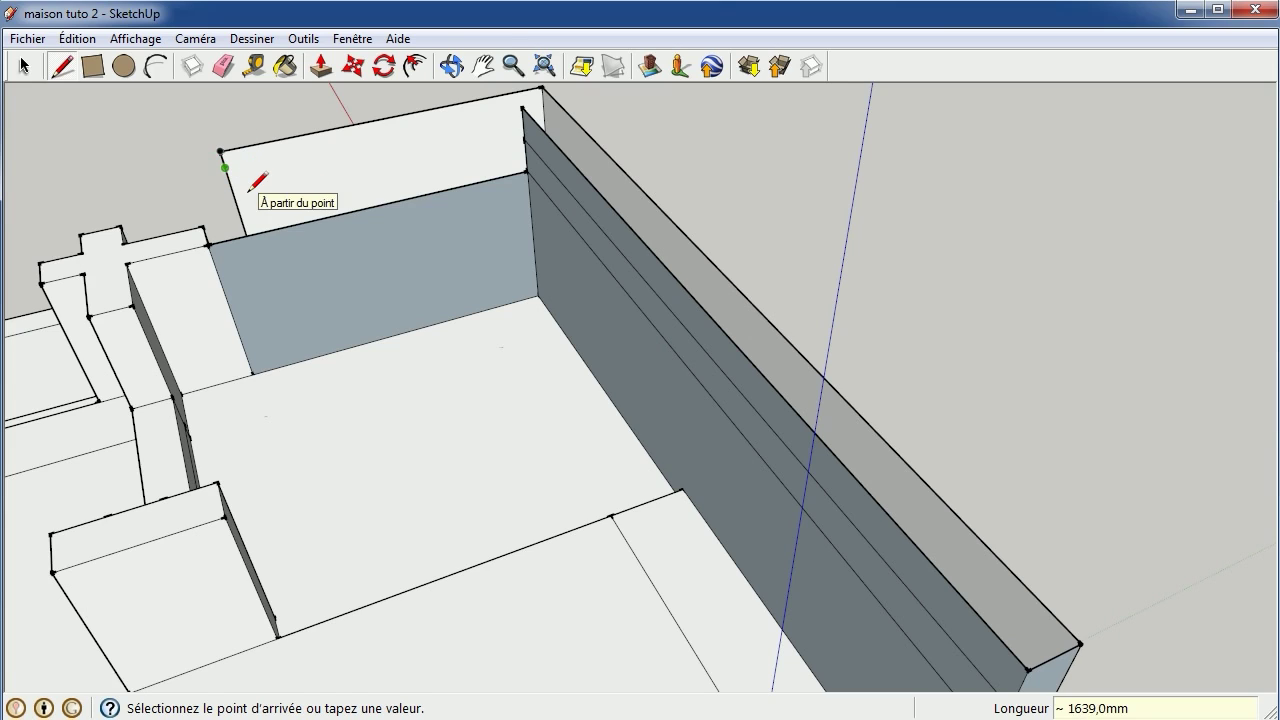
key("Escape")
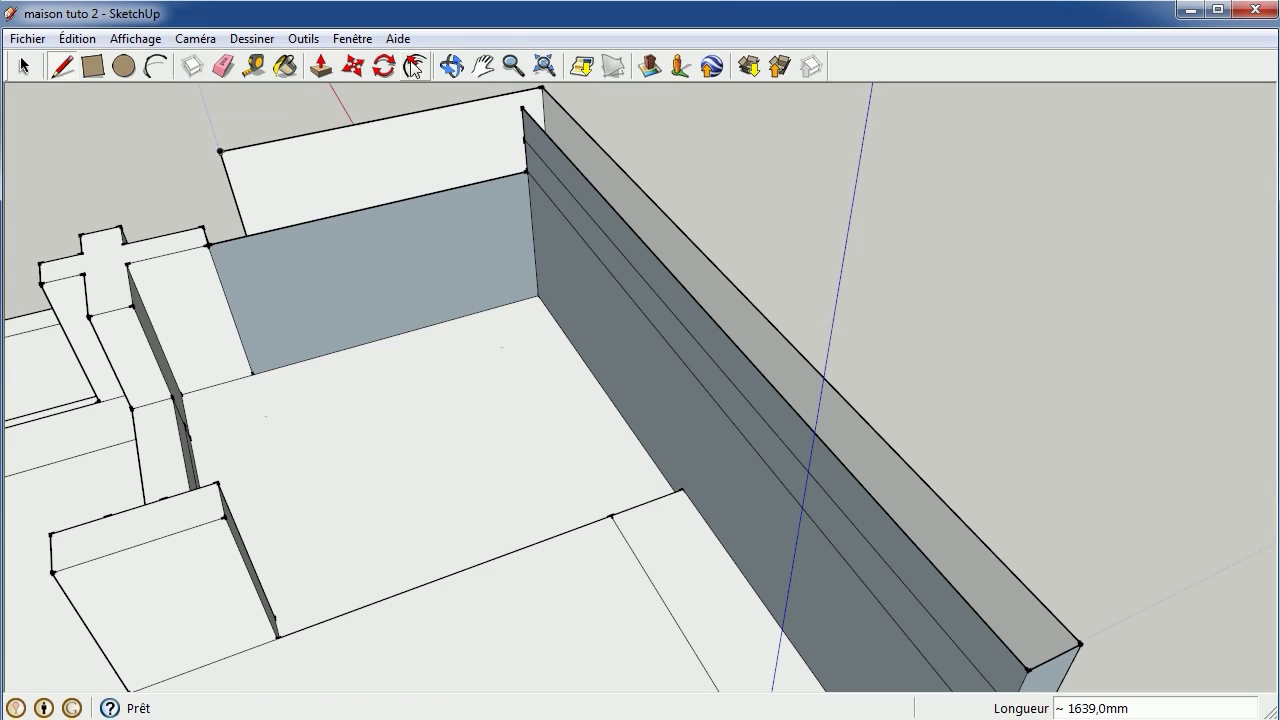
Orbit to a low frontal view of the platforms, steps, pillar blocks and back wall
left_click(452, 66)
mouse_move(457, 214)
left_mouse_down()
mouse_move(783, 309)
mouse_move(486, 266)
mouse_move(686, 308)
mouse_move(617, 289)
mouse_move(329, 403)
mouse_move(297, 403)
mouse_move(435, 404)
mouse_move(700, 286)
mouse_move(511, 417)
mouse_move(823, 440)
mouse_move(840, 409)
mouse_move(916, 390)
mouse_move(280, 486)
mouse_move(89, 469)
mouse_move(166, 354)
mouse_move(89, 351)
mouse_move(303, 394)
mouse_move(251, 413)
mouse_move(266, 366)
left_mouse_up()
mouse_move(383, 323)
left_mouse_down()
mouse_move(487, 362)
mouse_move(576, 362)
left_mouse_up()
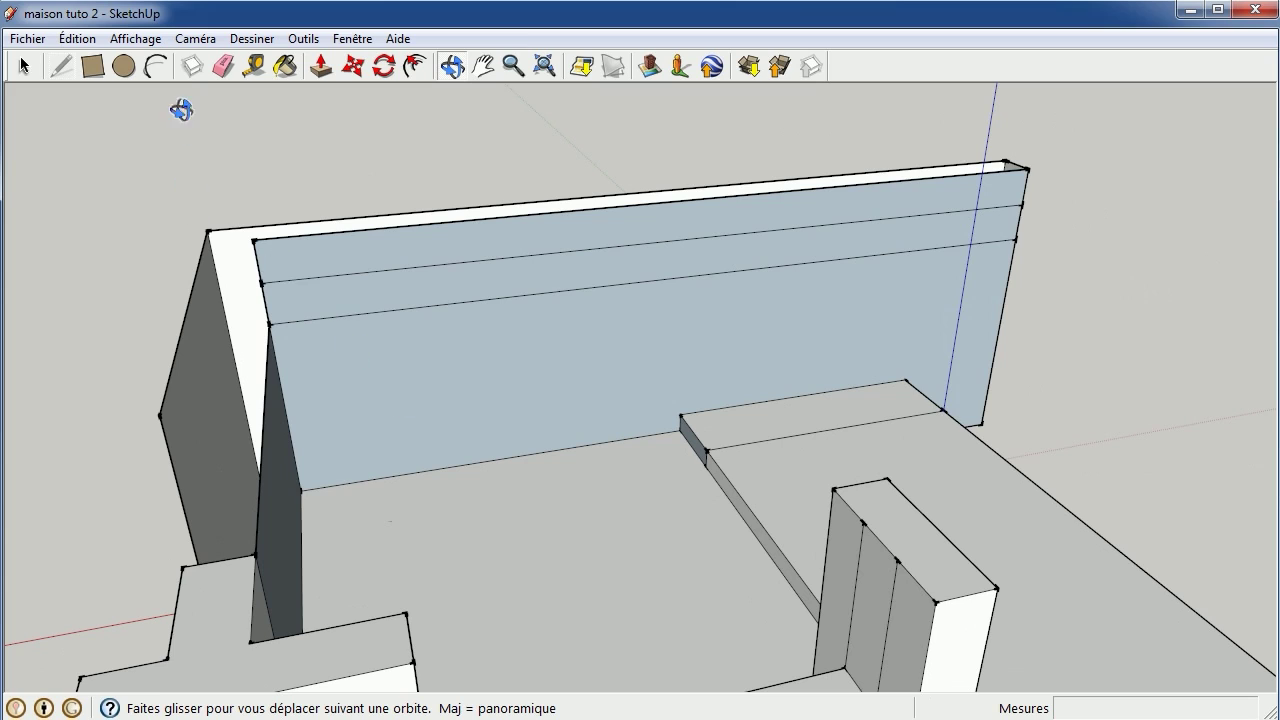
mouse_move(171, 400)
left_mouse_down()
mouse_move(486, 363)
mouse_move(746, 409)
mouse_move(785, 432)
mouse_move(771, 443)
mouse_move(760, 380)
mouse_move(631, 517)
mouse_move(297, 556)
mouse_move(875, 568)
left_mouse_up()
left_click_drag(687, 526, 654, 414)
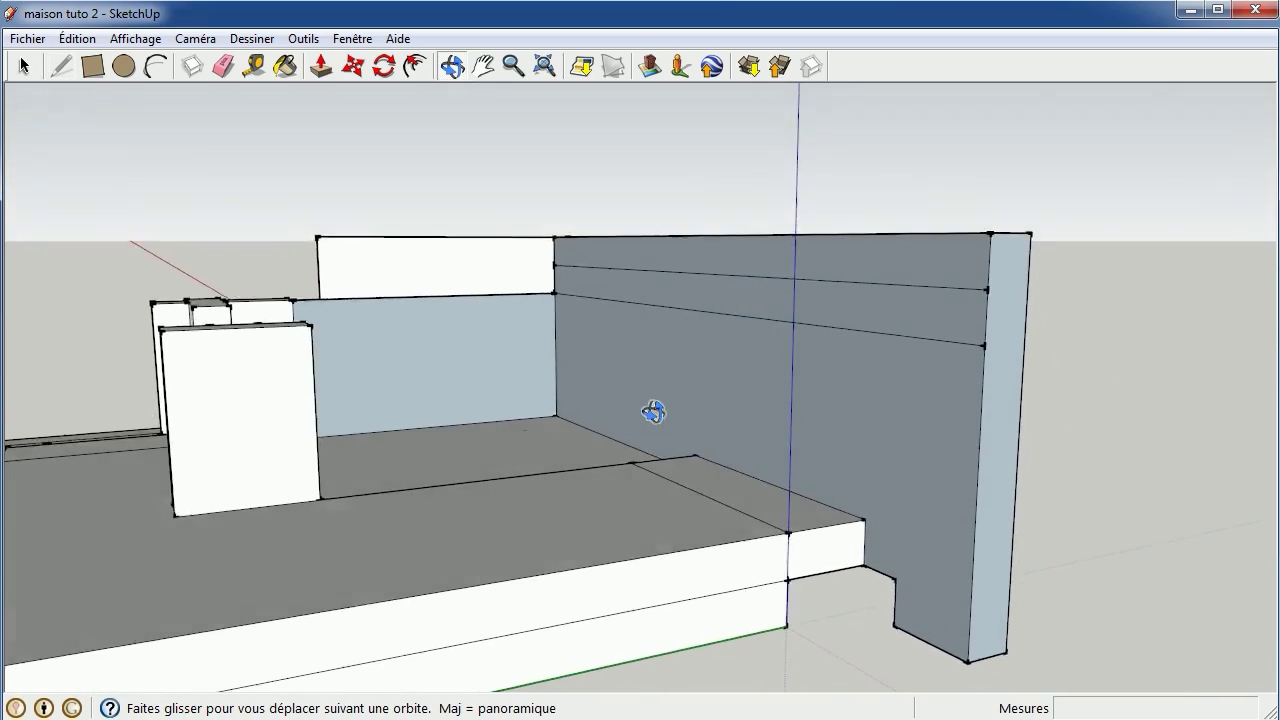
mouse_move(866, 589)
left_mouse_down()
mouse_move(786, 600)
mouse_move(585, 571)
mouse_move(560, 514)
mouse_move(426, 517)
mouse_move(729, 582)
mouse_move(594, 611)
mouse_move(821, 594)
mouse_move(483, 574)
mouse_move(629, 537)
mouse_move(656, 563)
mouse_move(663, 640)
mouse_move(549, 686)
mouse_move(470, 688)
mouse_move(401, 652)
mouse_move(513, 664)
mouse_move(543, 591)
mouse_move(597, 586)
left_mouse_up()
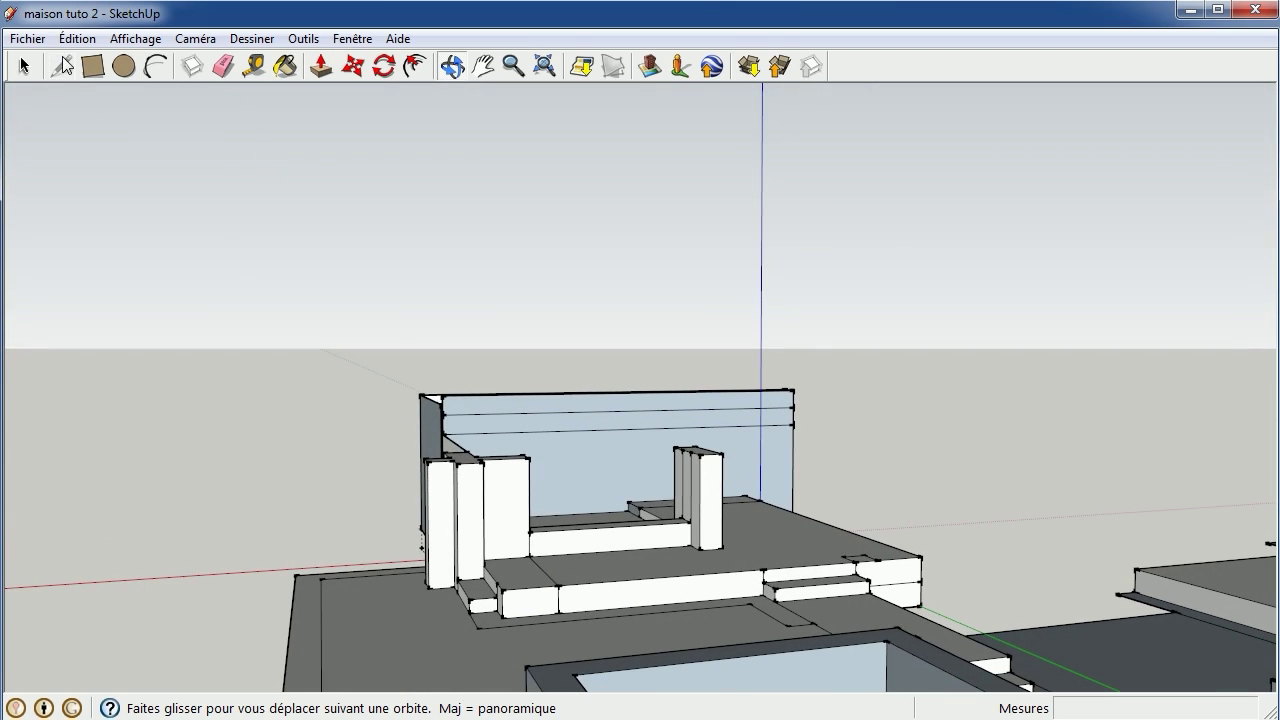
Draw a 1000 mm edge from the front step's corner down to the ground outline
left_click(62, 66)
scroll(563, 606, "up", 2)
scroll(560, 618, "up", 3)
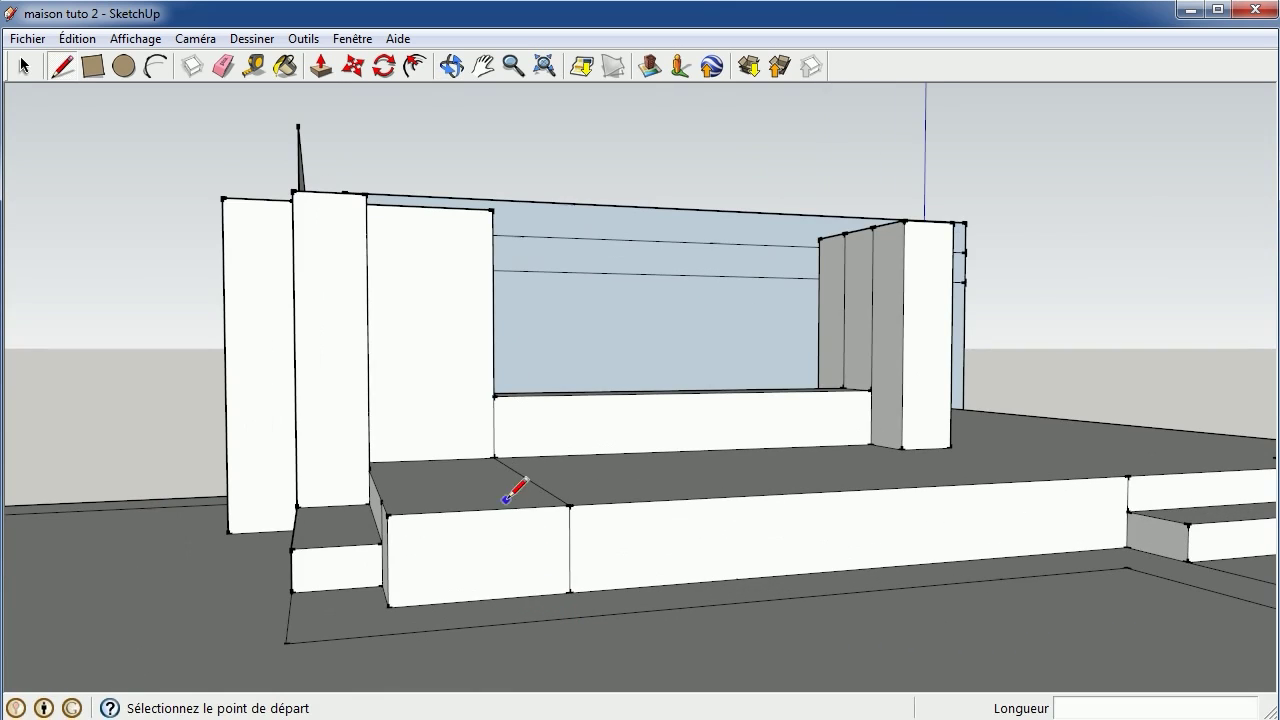
left_click(569, 592)
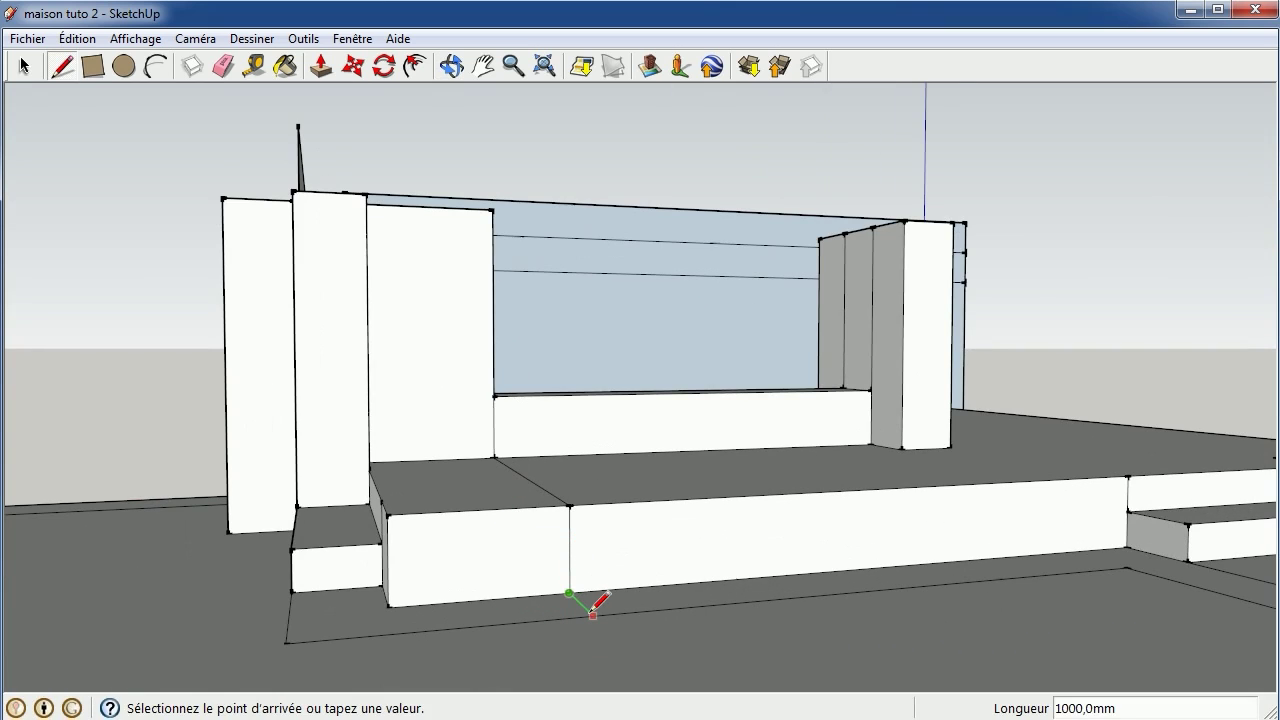
left_click(593, 614)
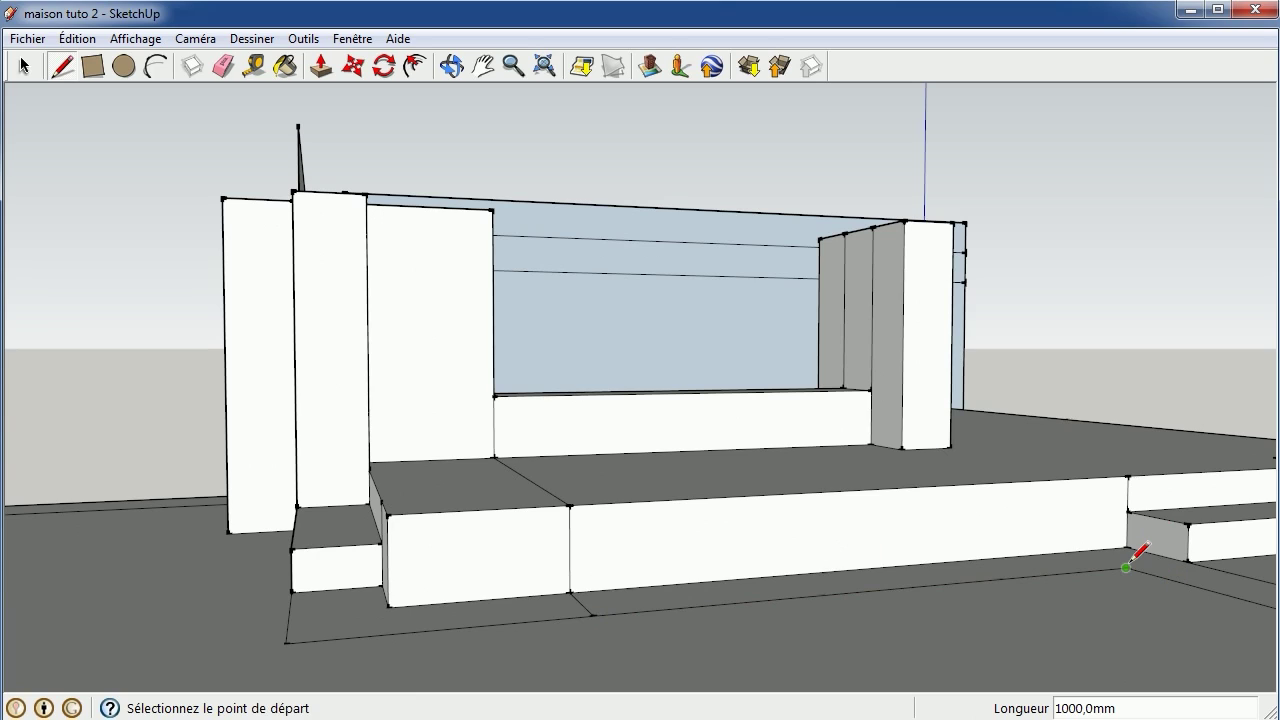
scroll(503, 406, "down", 3)
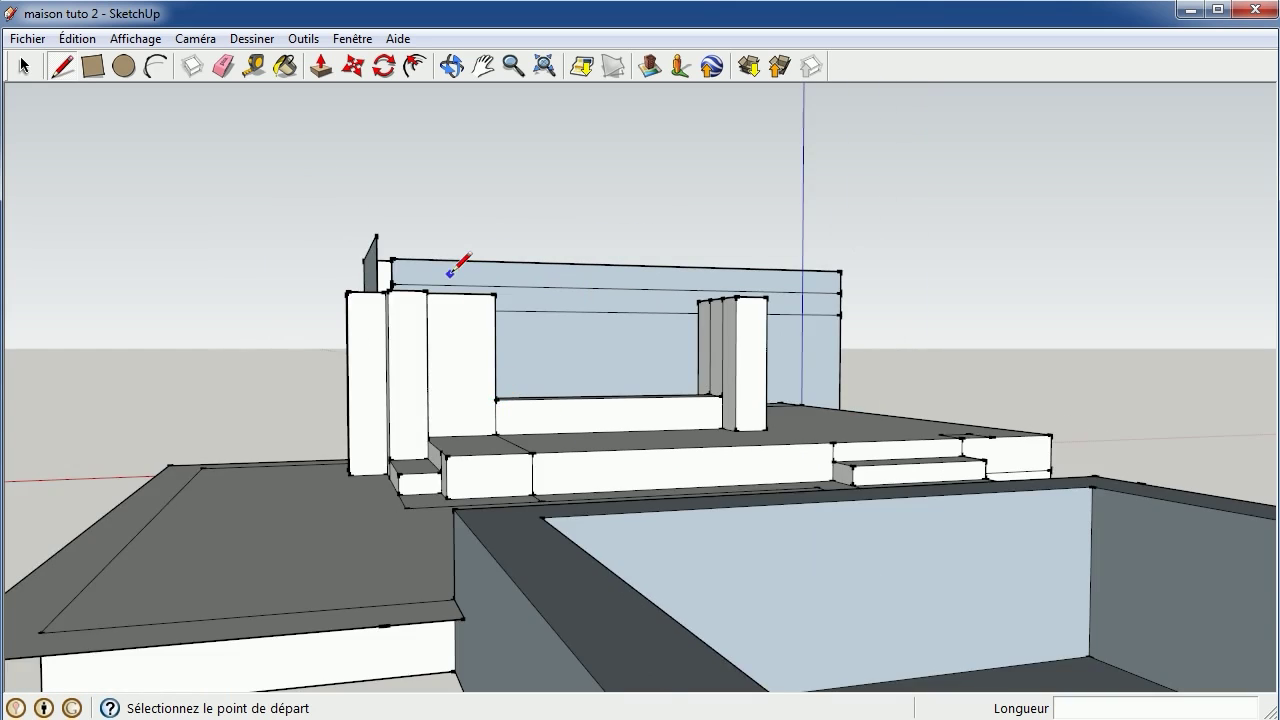
scroll(451, 271, "down", 3)
scroll(449, 285, "up", 2)
scroll(449, 284, "up", 3)
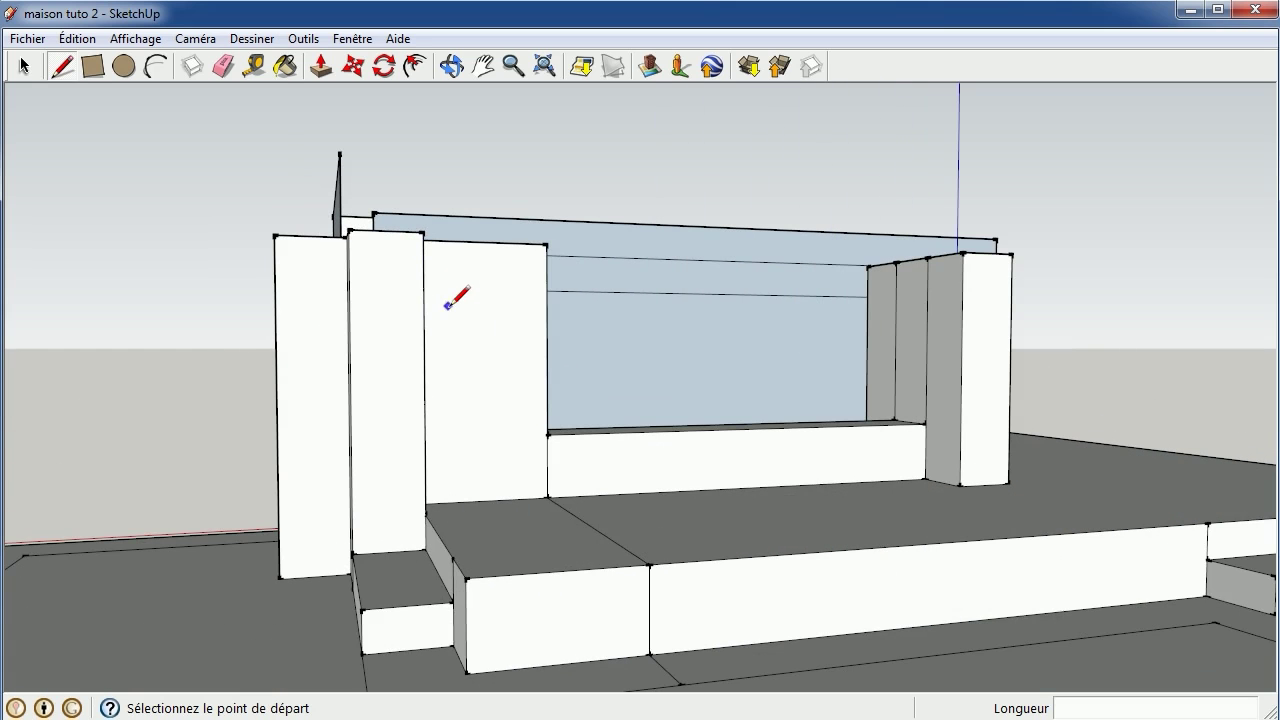
From an overhead view, draw a line across the tall block's top to split off its inner end
left_click(460, 70)
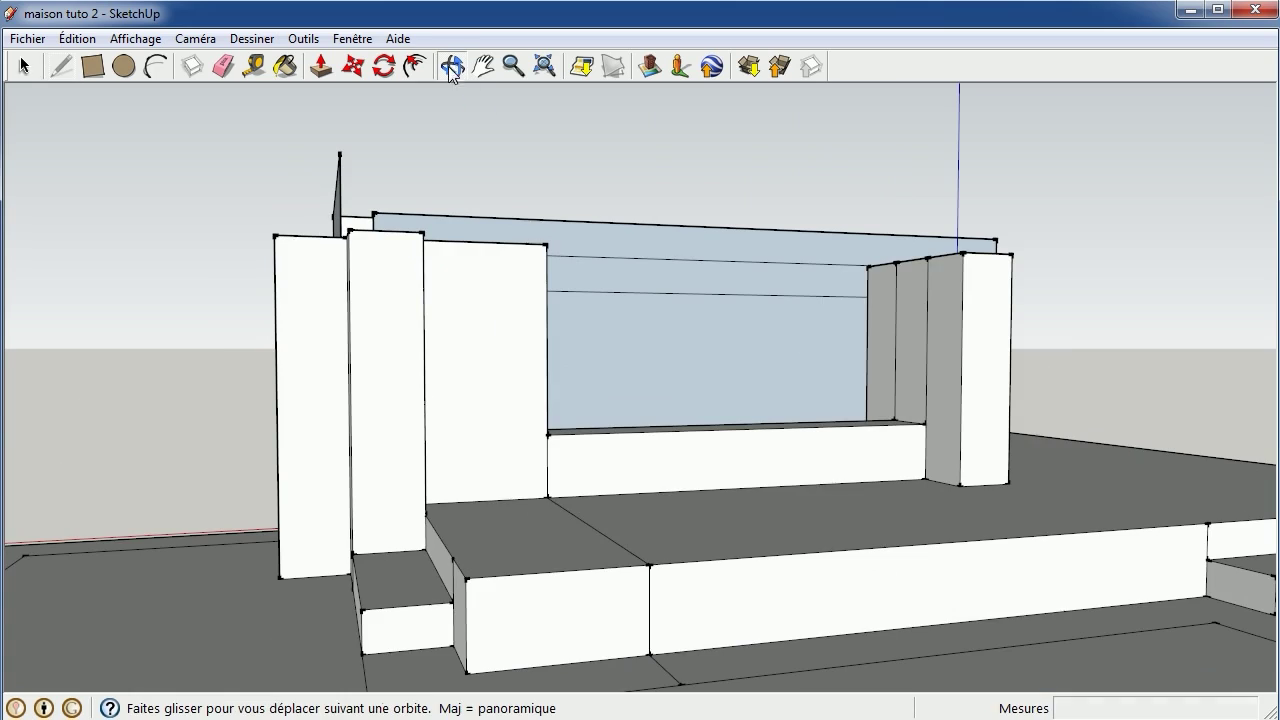
mouse_move(594, 414)
left_mouse_down()
mouse_move(480, 480)
mouse_move(649, 446)
left_mouse_up()
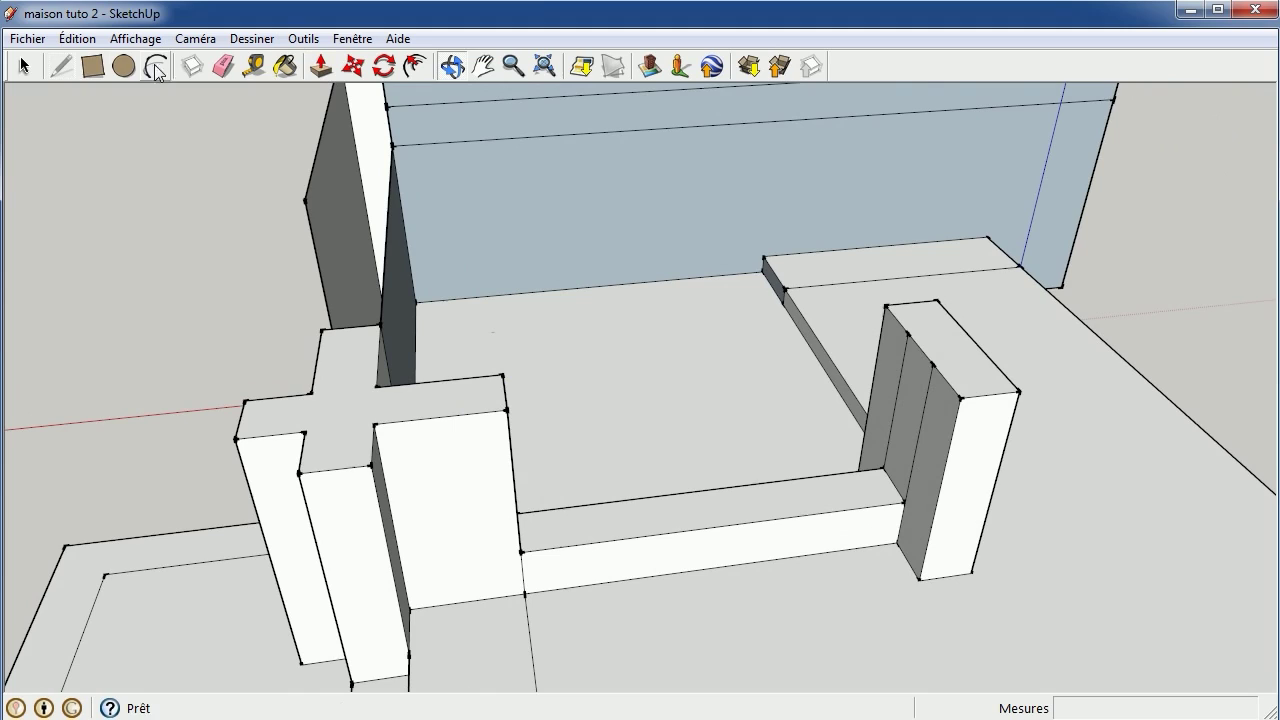
left_click(62, 66)
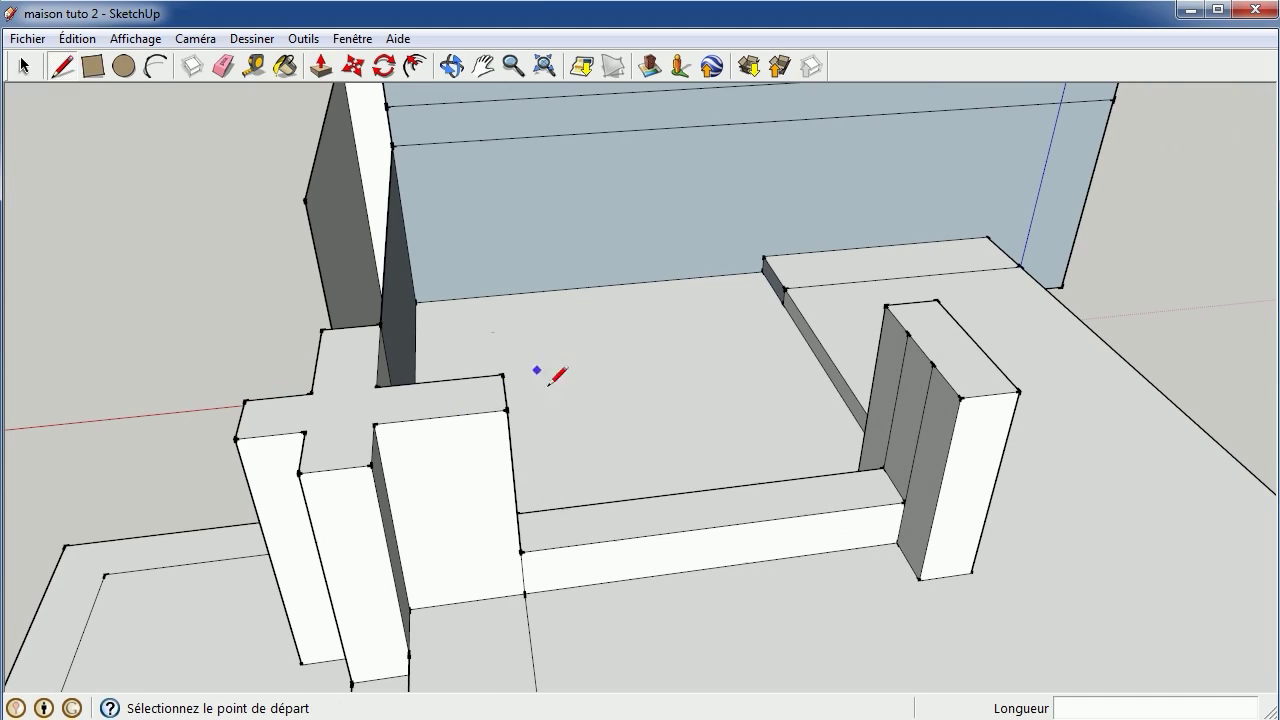
left_click(440, 381)
left_click(441, 416)
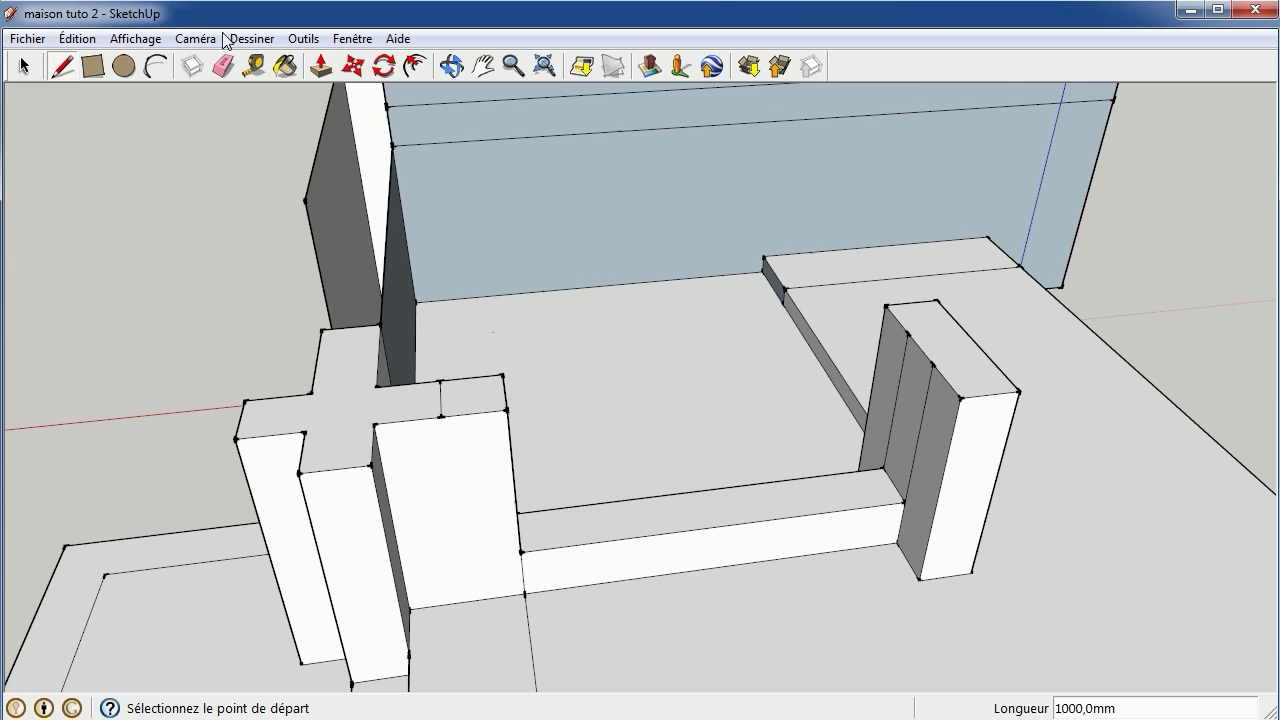
Push the split-off block end down 3000 mm, level with the low wall
left_click(322, 66)
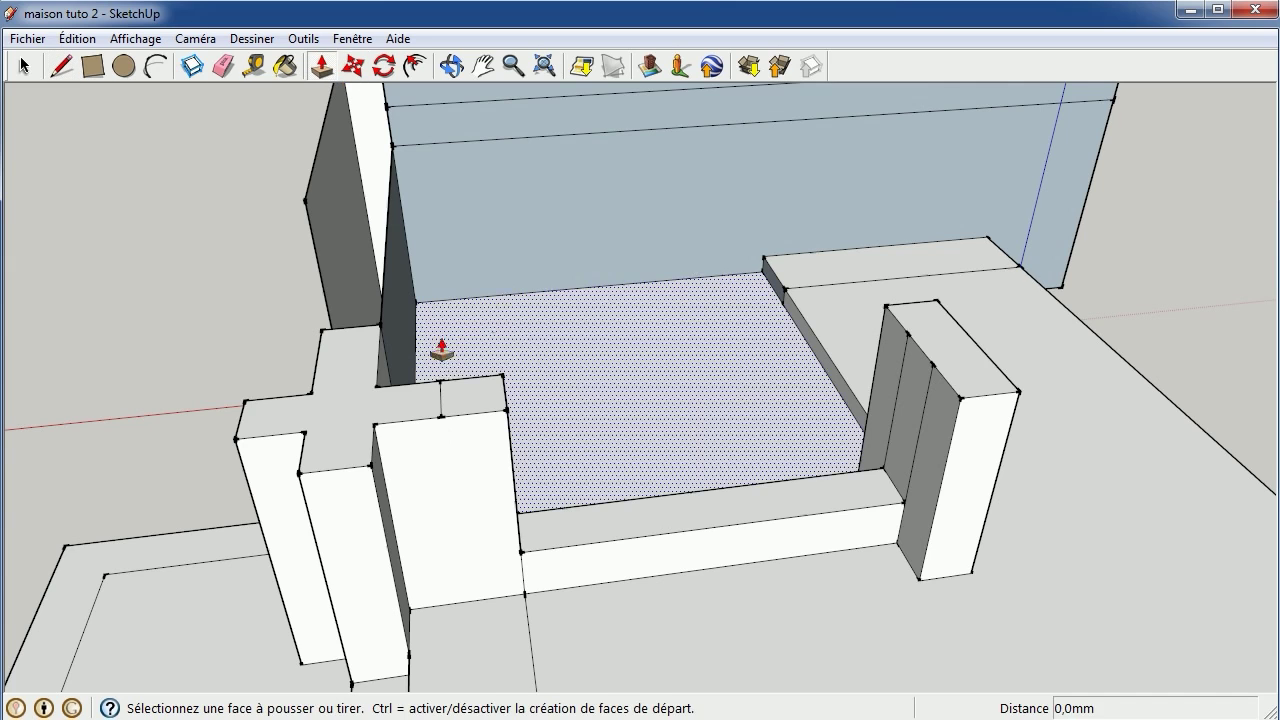
left_click(460, 405)
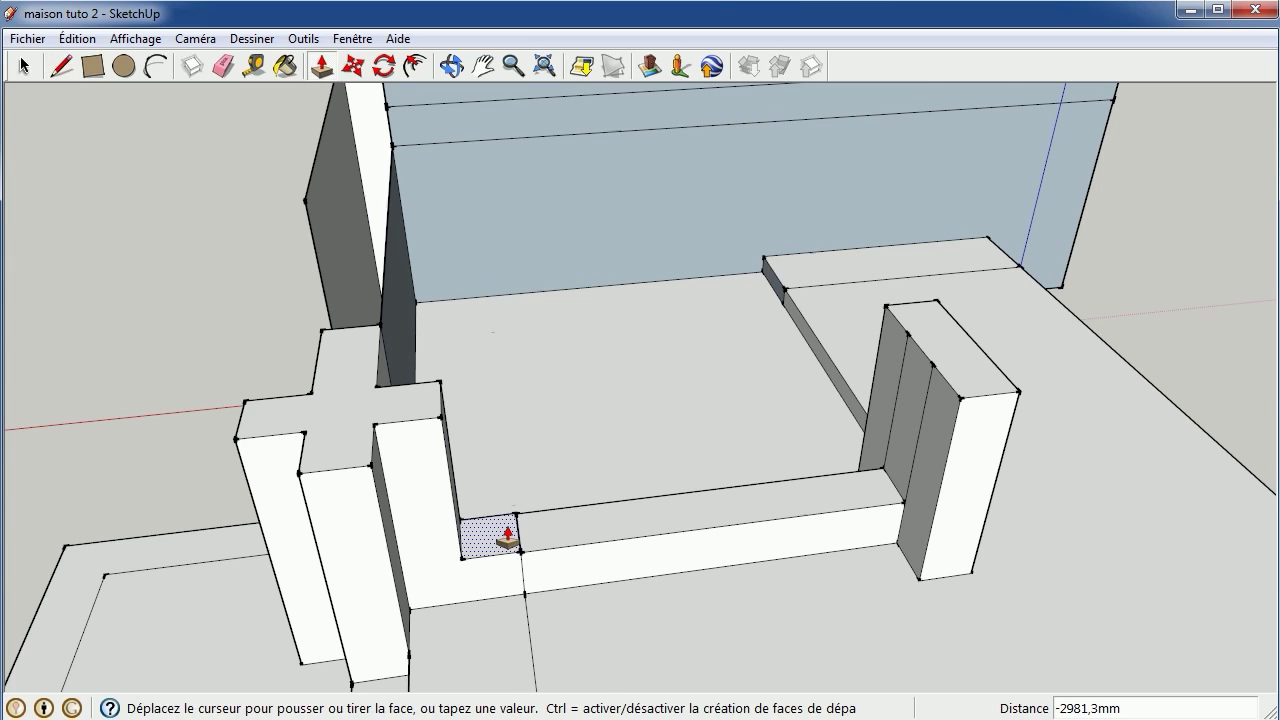
left_click(507, 538)
type("3000")
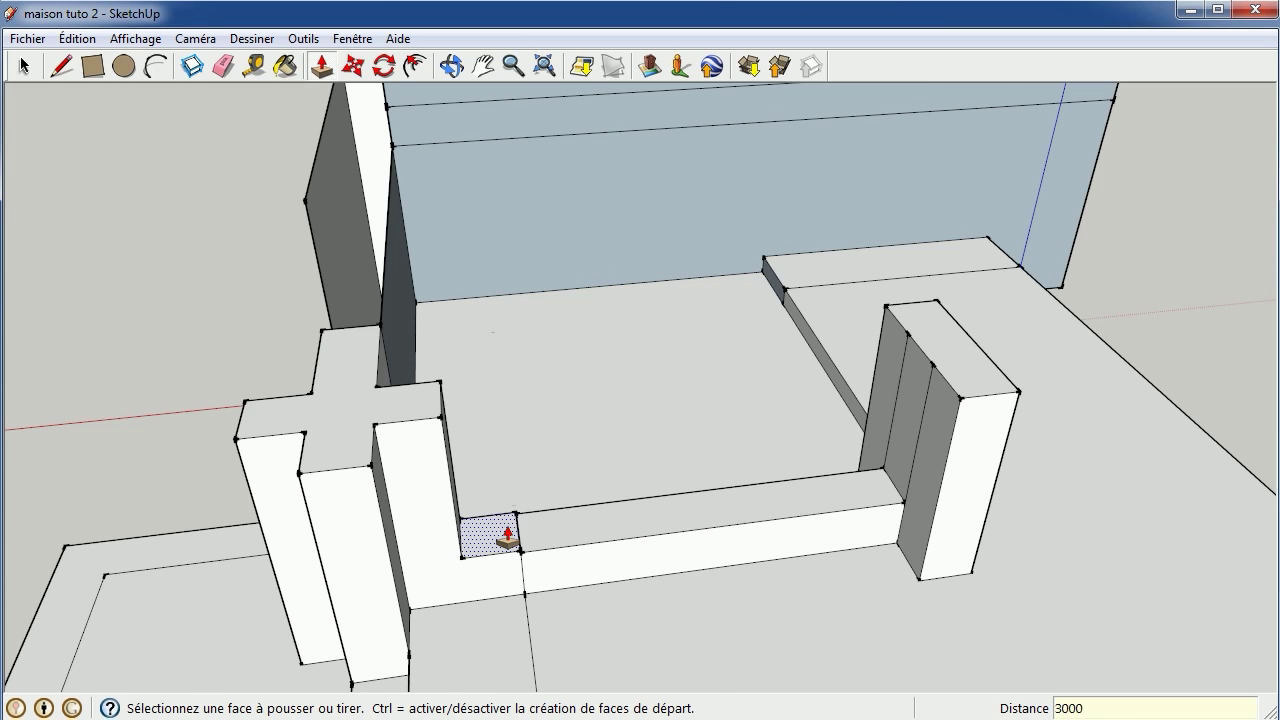
key("Return")
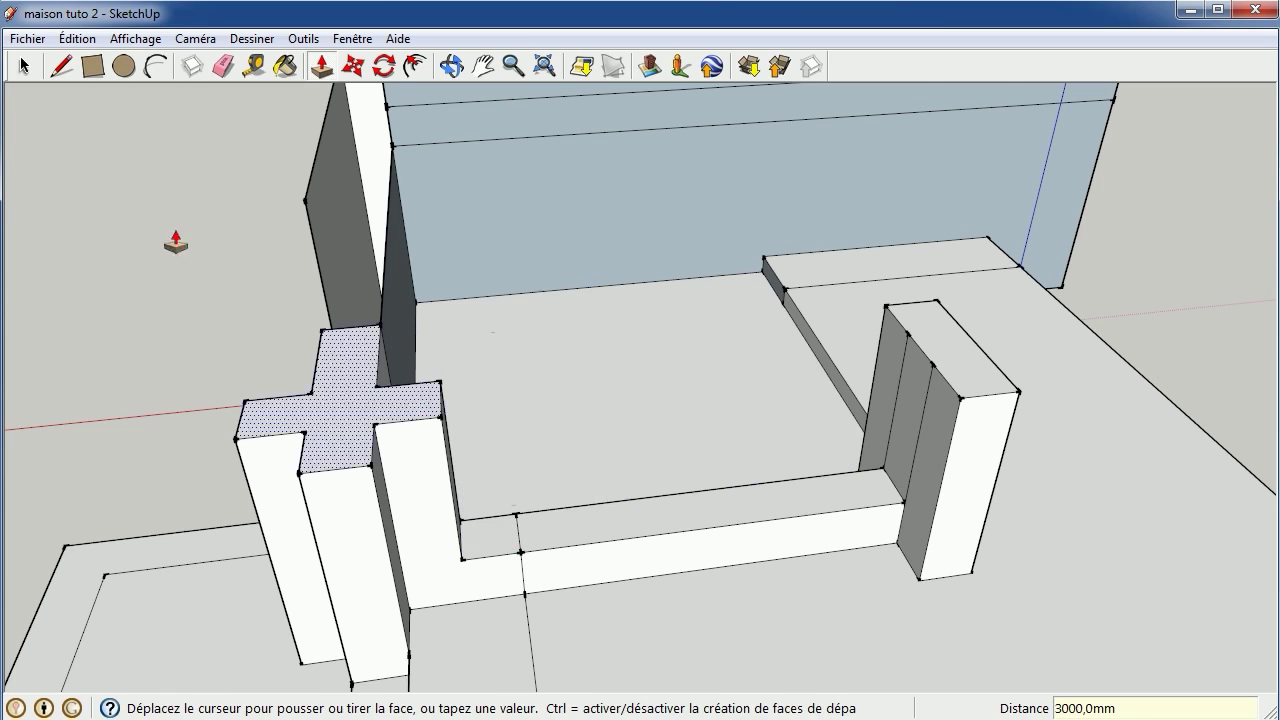
scroll(383, 286, "down", 3)
scroll(470, 400, "down", 3)
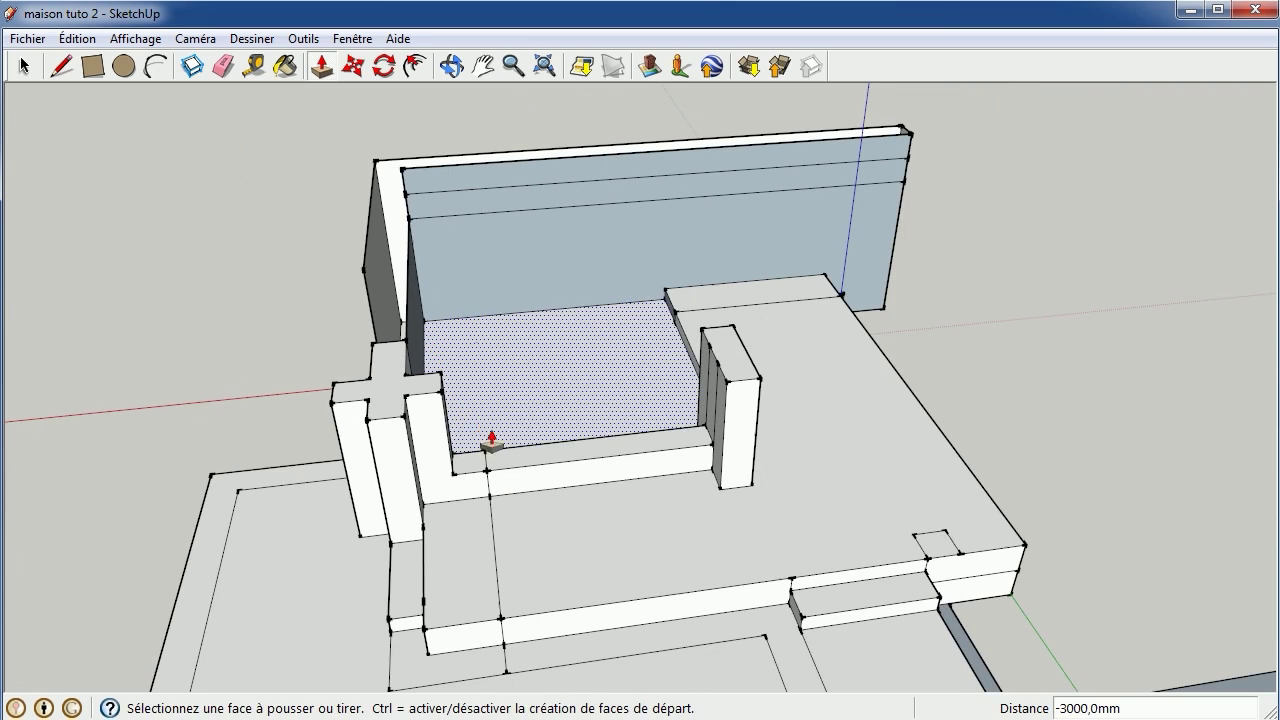
scroll(440, 512, "down", 2)
scroll(440, 500, "down", 2)
scroll(440, 460, "down", 2)
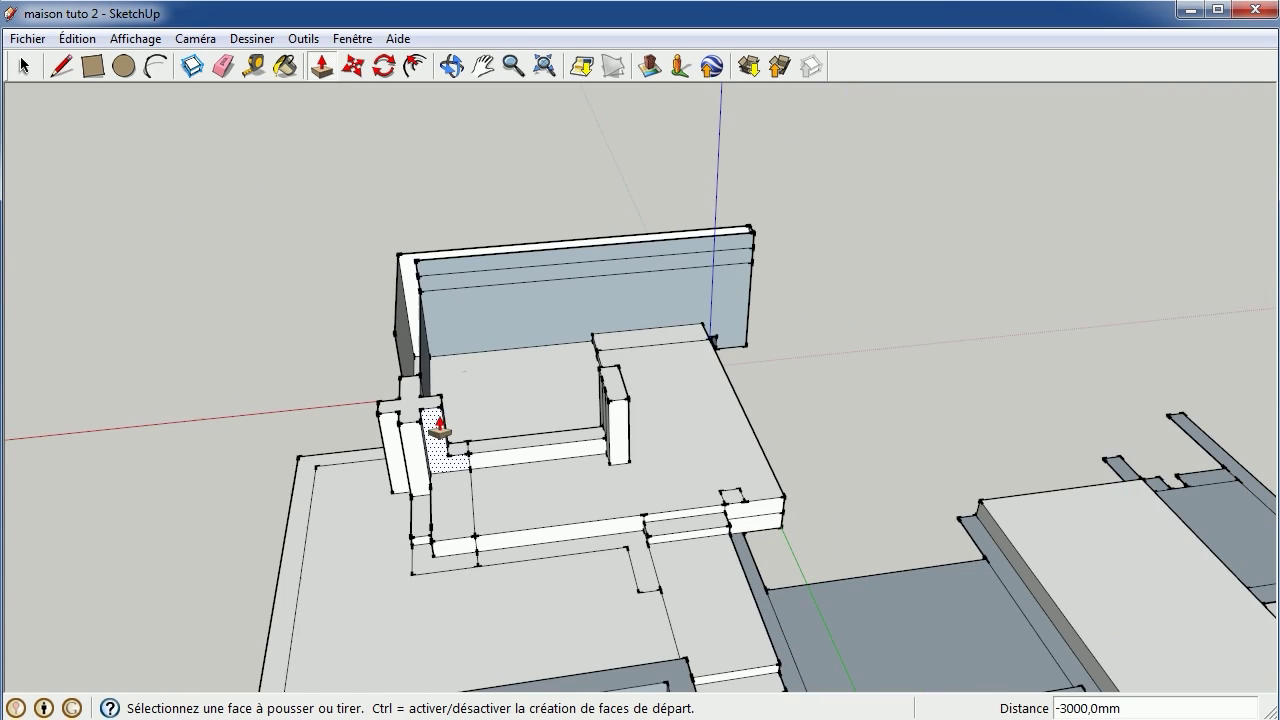
Draw a 1000 mm line from the wall base to the lower platform's edge
left_click(224, 70)
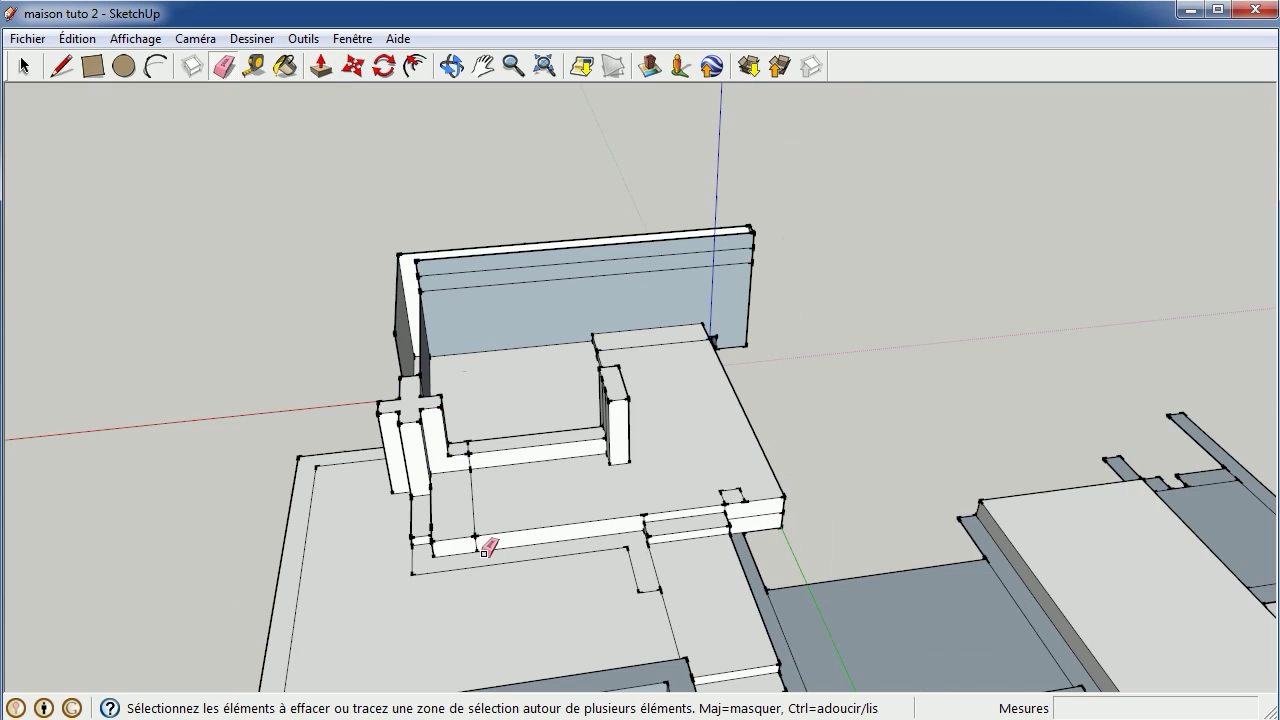
left_click(61, 66)
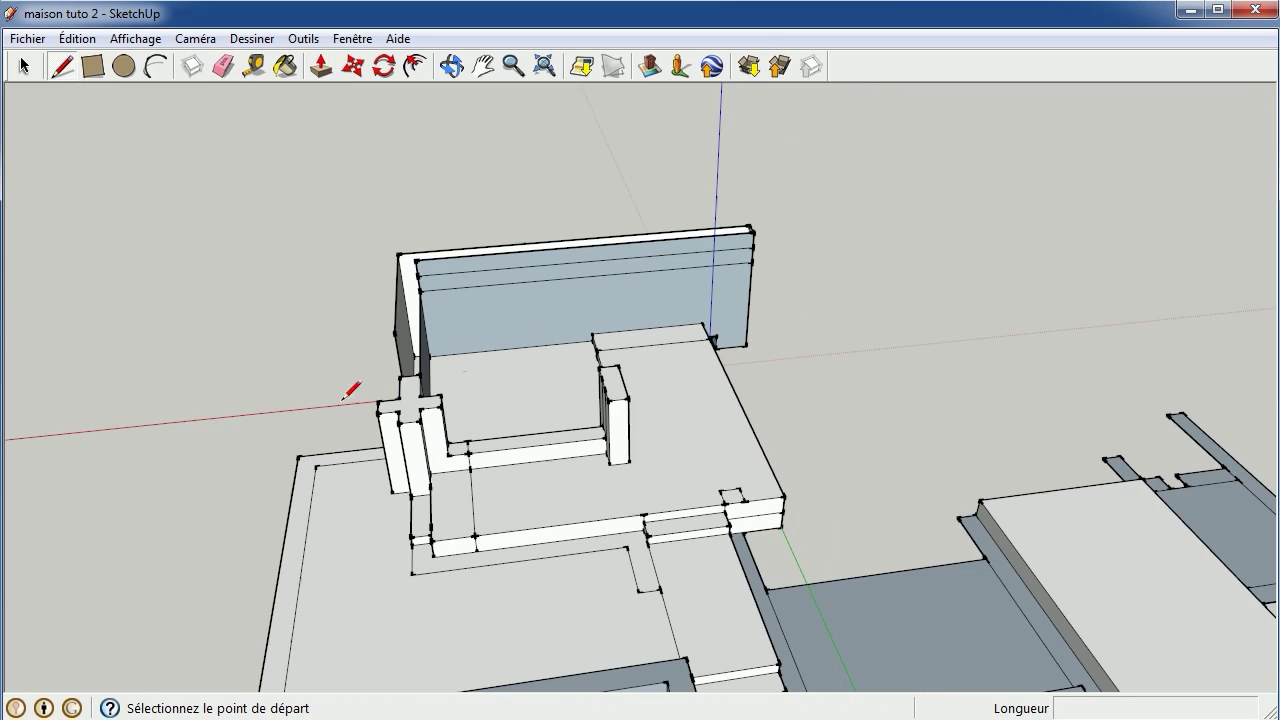
scroll(457, 571, "up", 2)
scroll(449, 543, "up", 3)
scroll(461, 494, "up", 3)
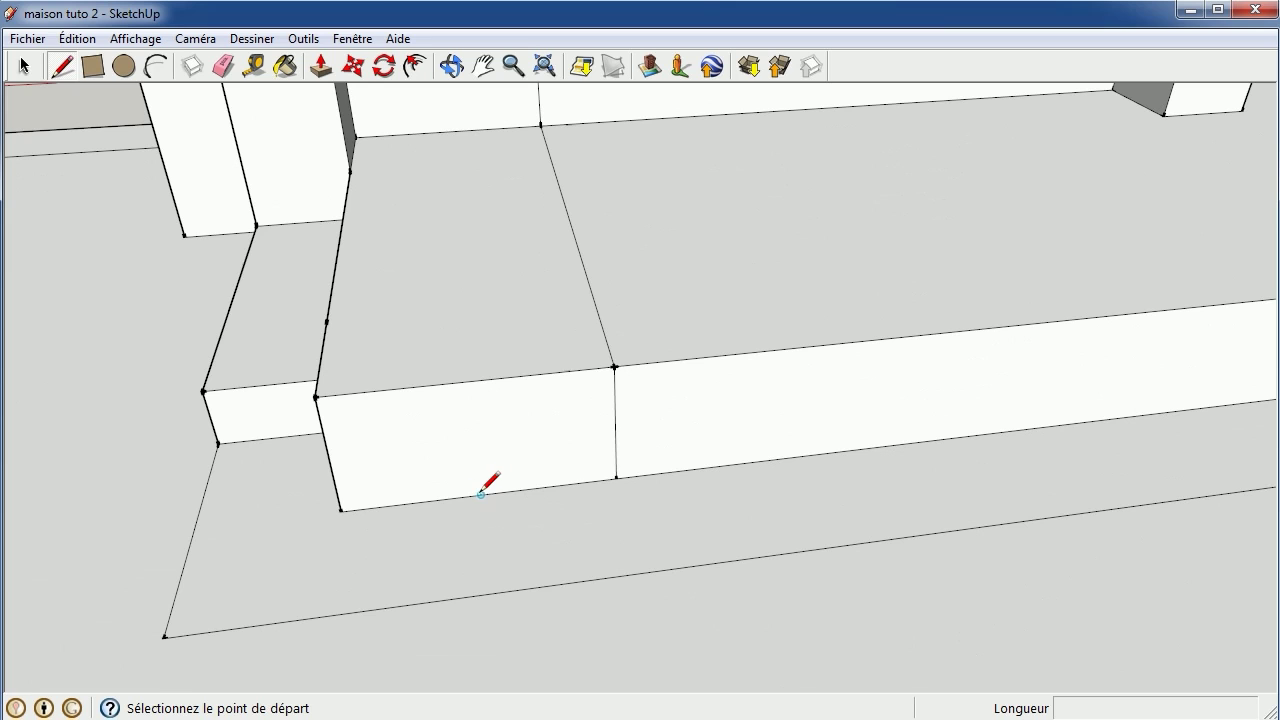
left_click(481, 494)
left_click(489, 592)
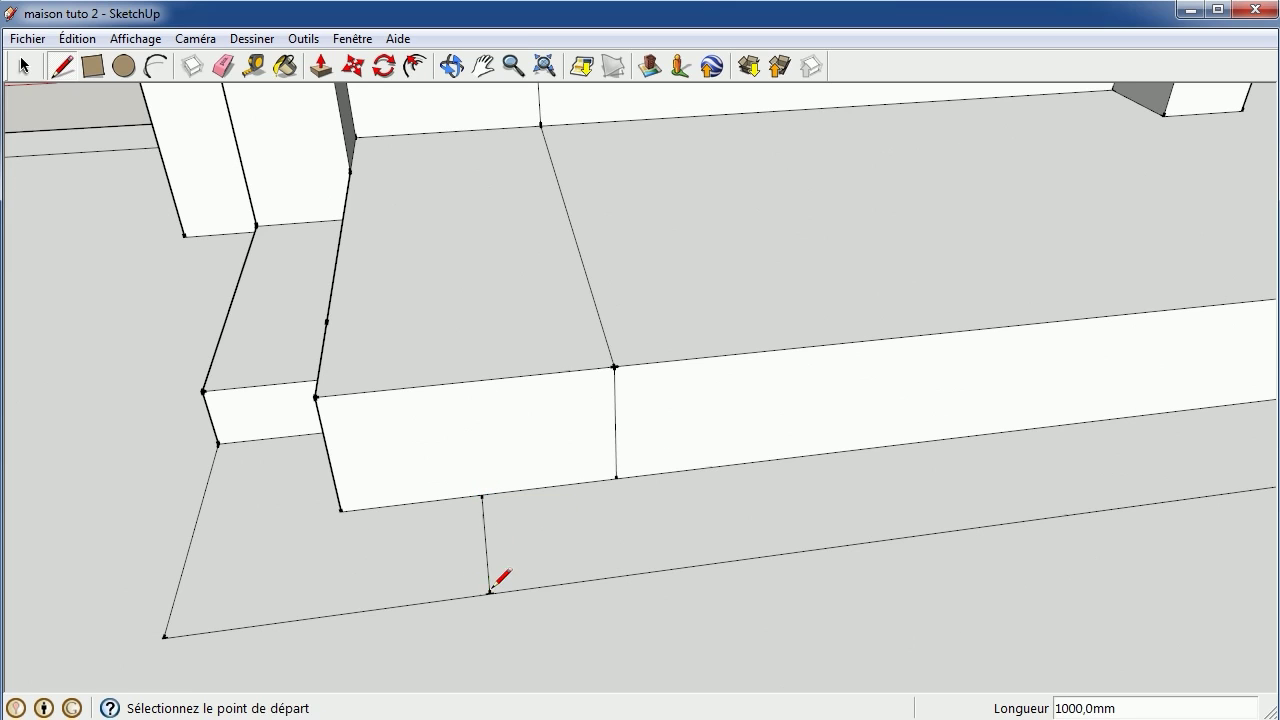
scroll(322, 388, "down", 2)
scroll(330, 372, "down", 3)
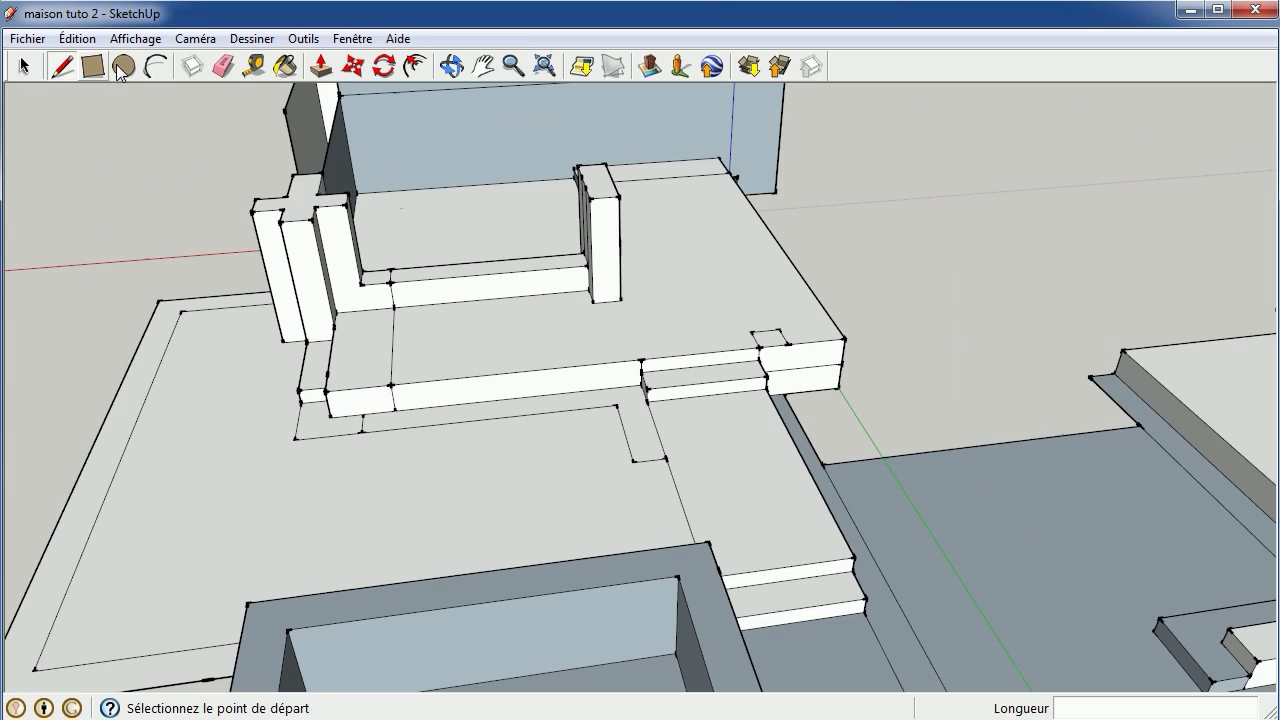
Pull the small corner face up into a 5000 mm tall pillar block beside the wall
left_click(321, 66)
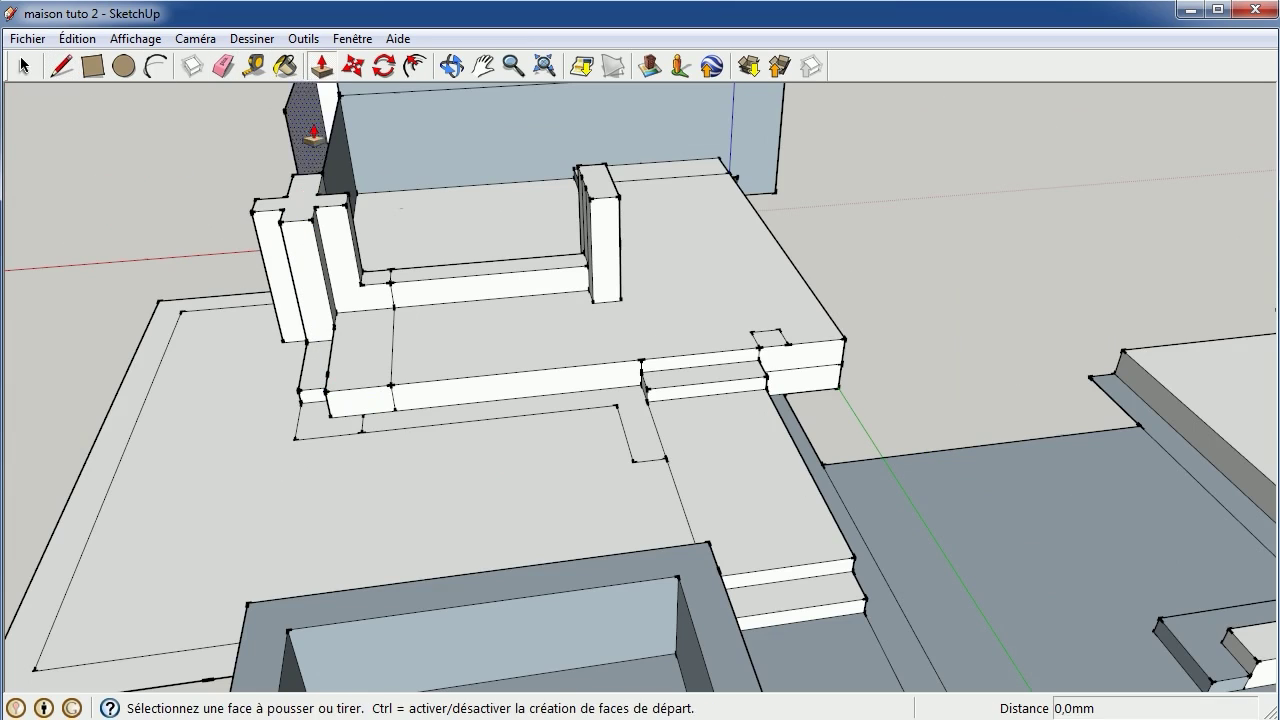
left_click(316, 425)
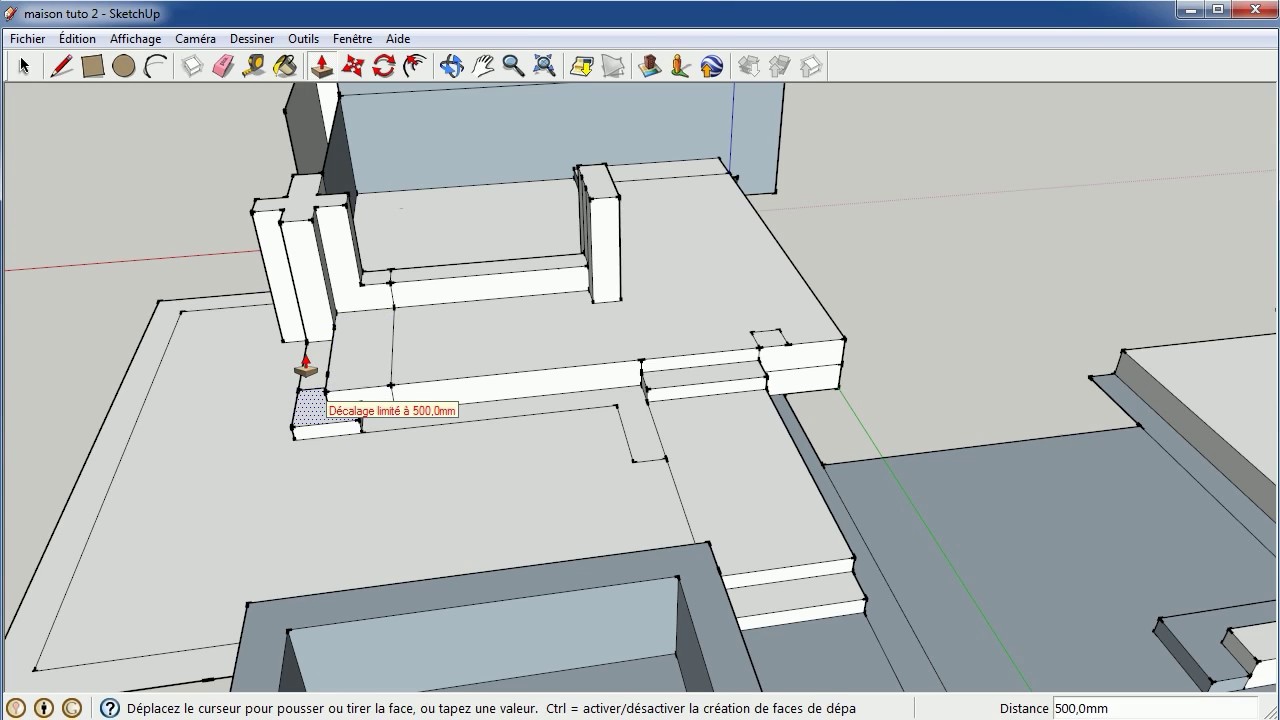
left_click(305, 368)
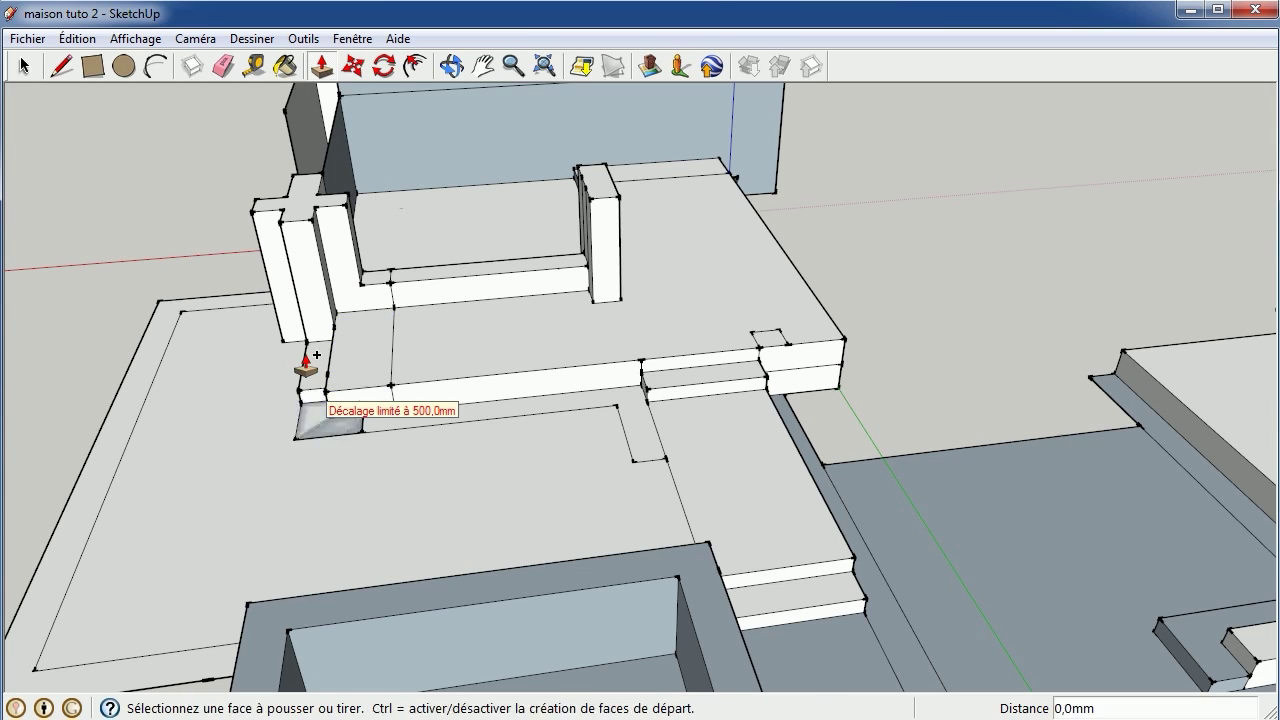
left_click(302, 366)
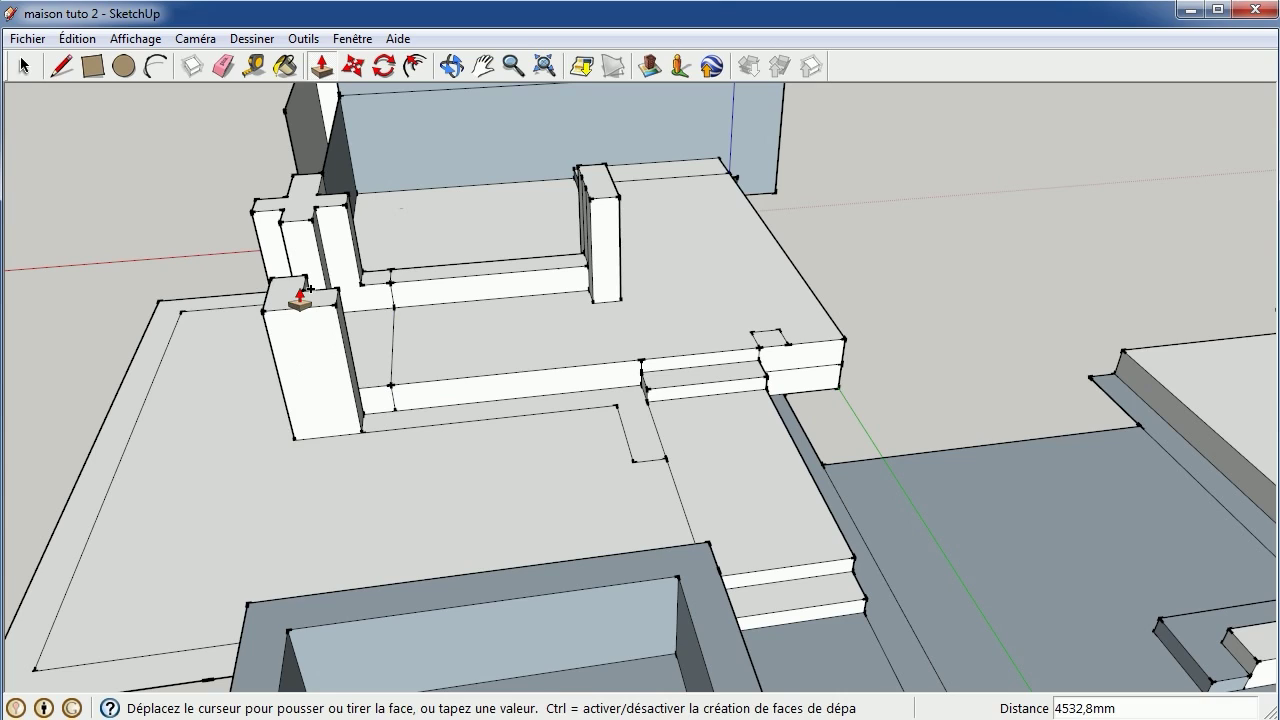
left_click(303, 293)
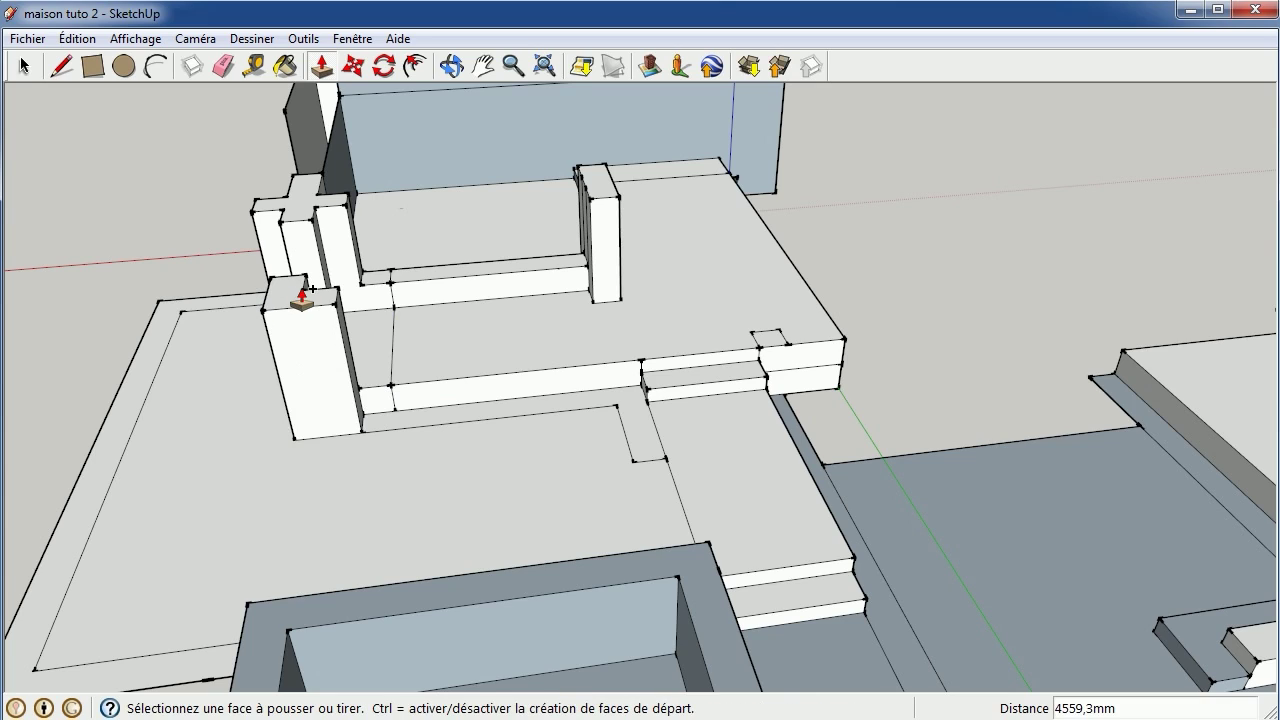
left_click(301, 299)
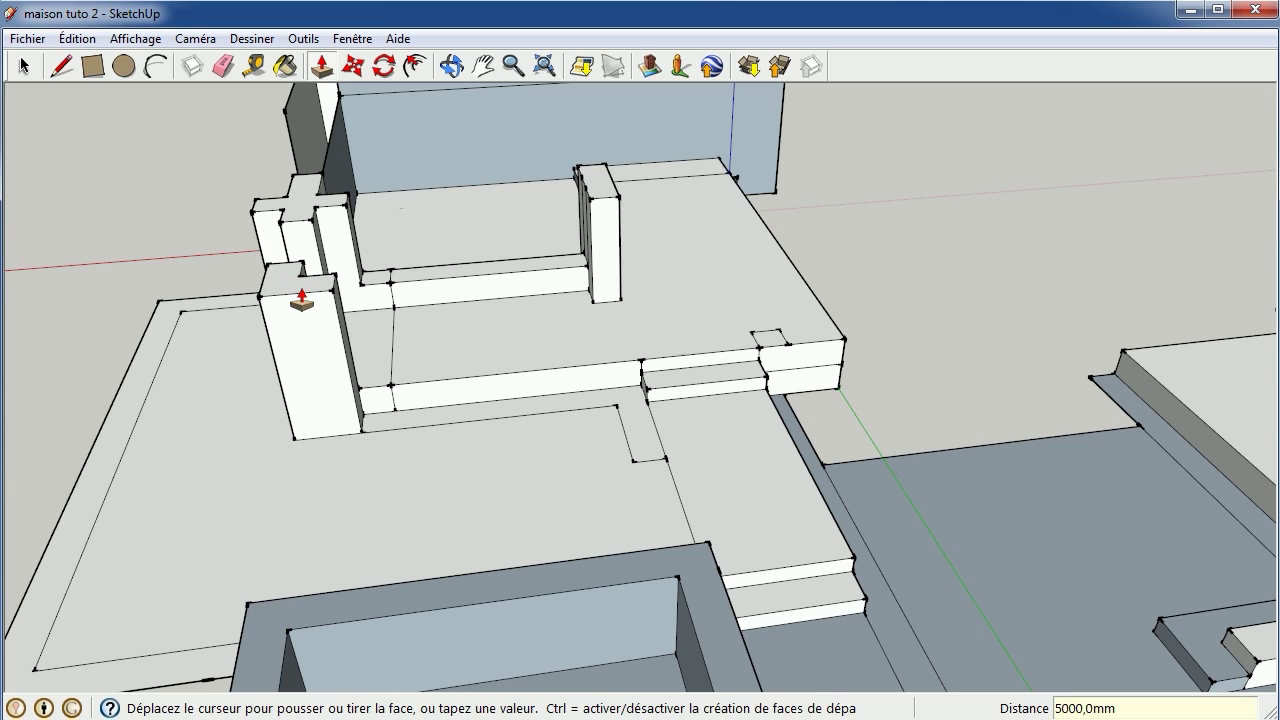
left_click(301, 299)
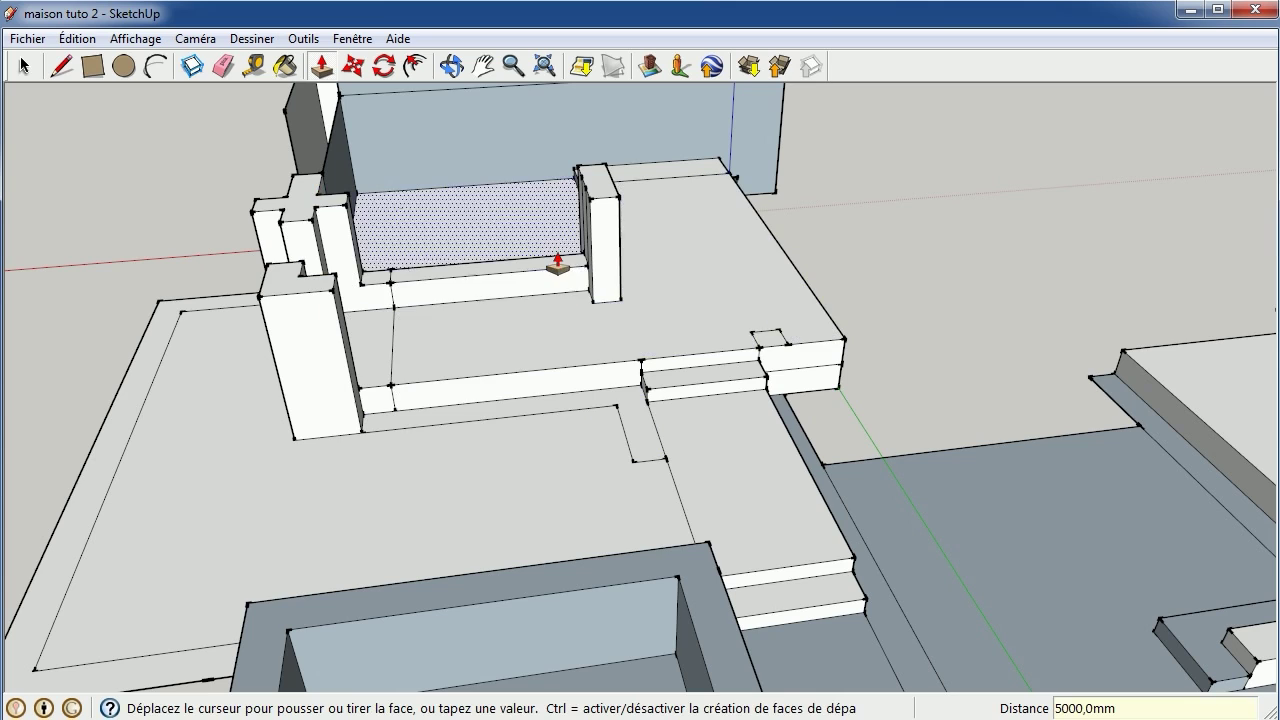
scroll(574, 268, "up", 2)
scroll(574, 268, "up", 3)
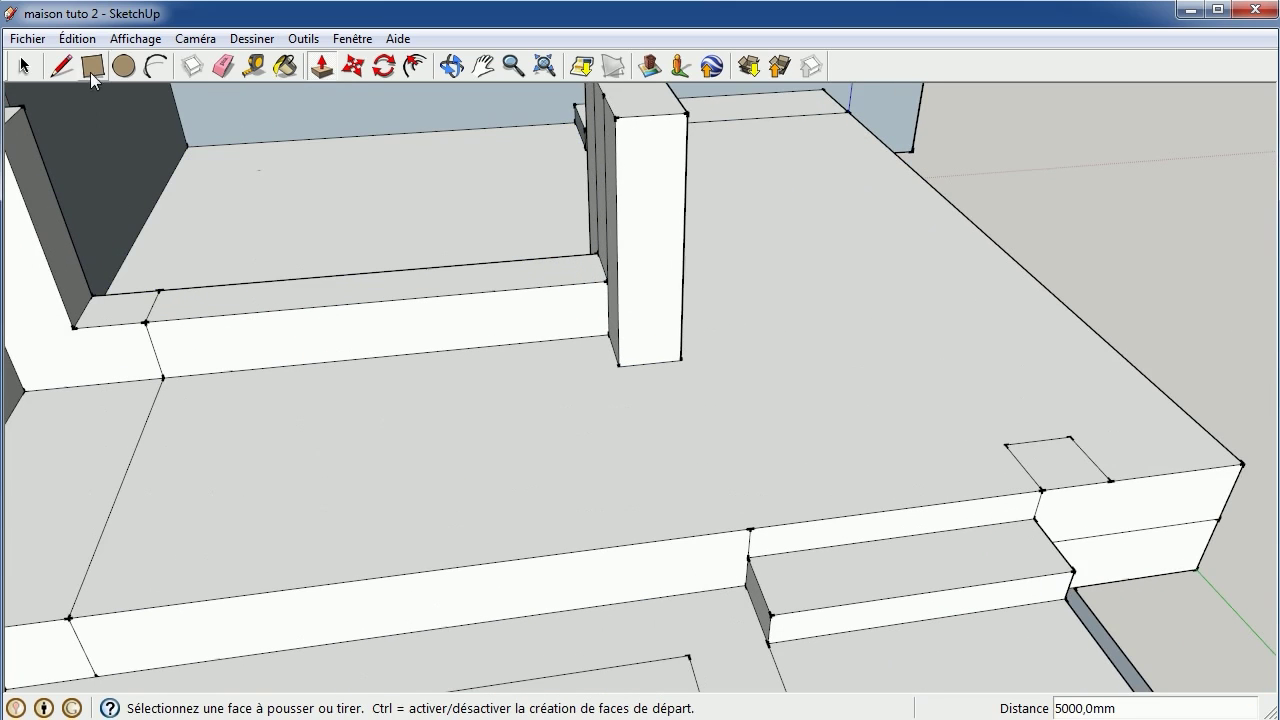
Draw a 1000 mm line and a crossing line to split off the low wall's end section
left_click(62, 66)
left_click(590, 259)
type("1000")
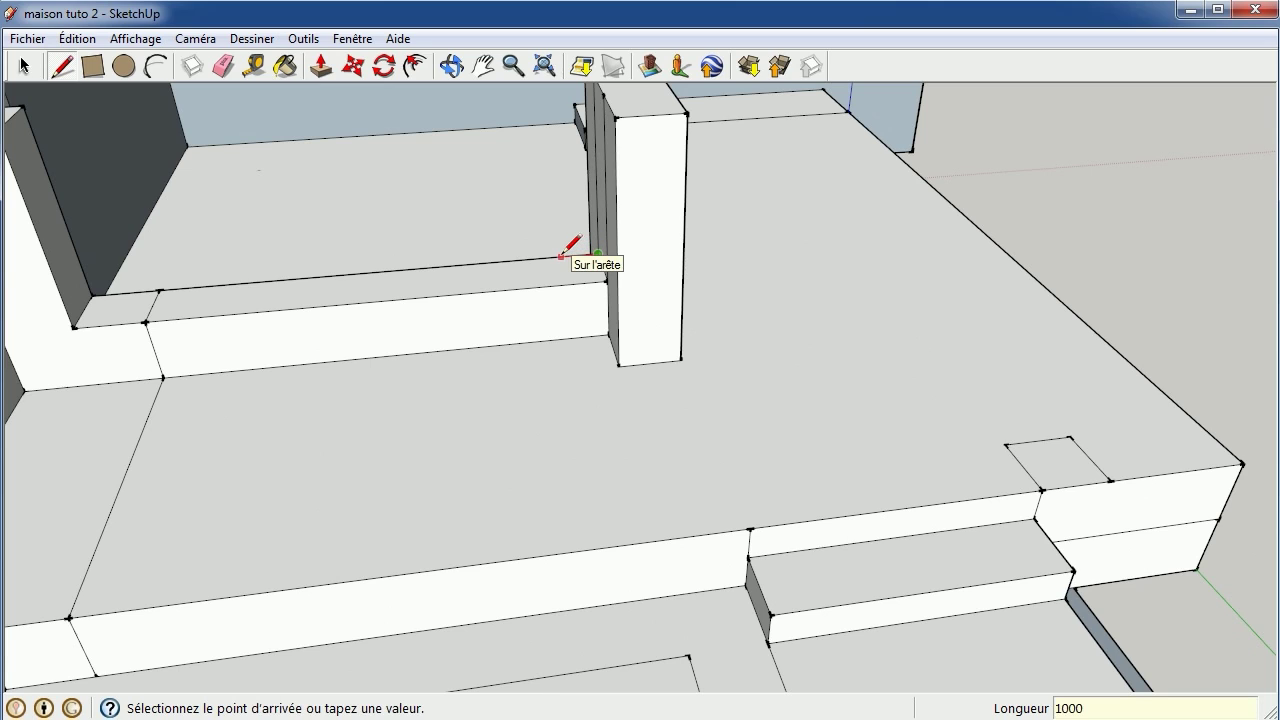
key("Return")
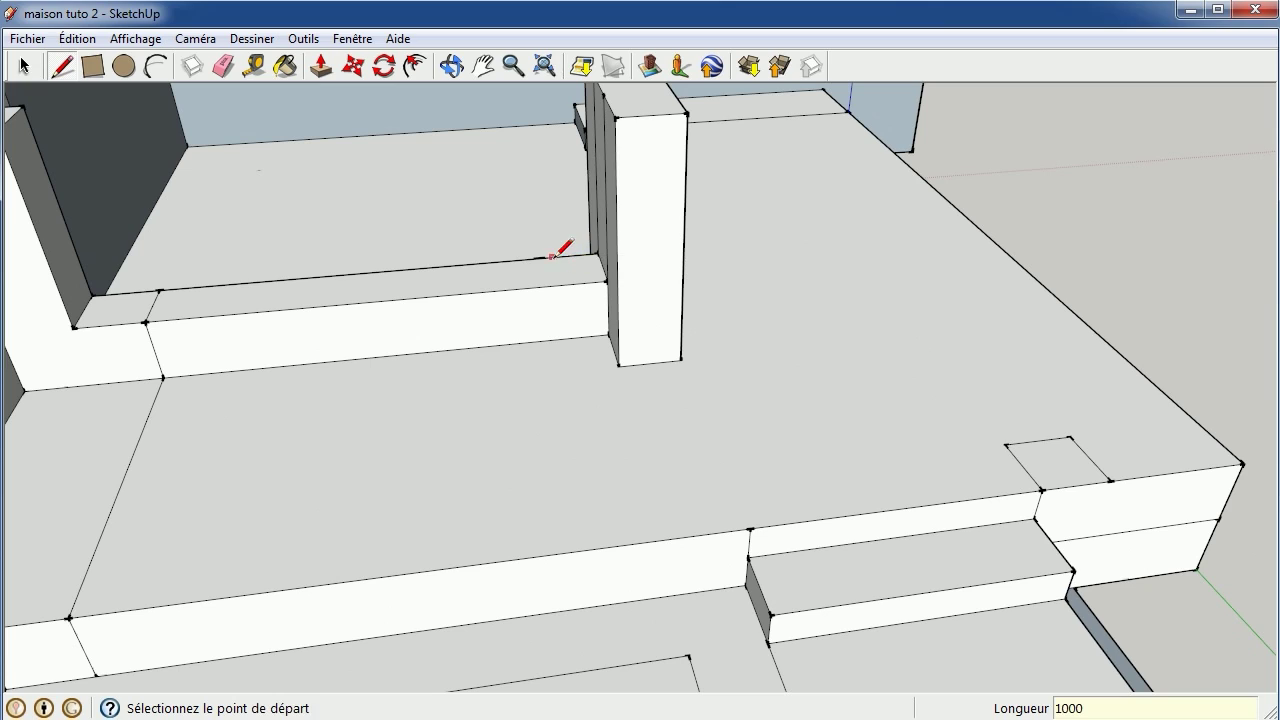
left_click(539, 258)
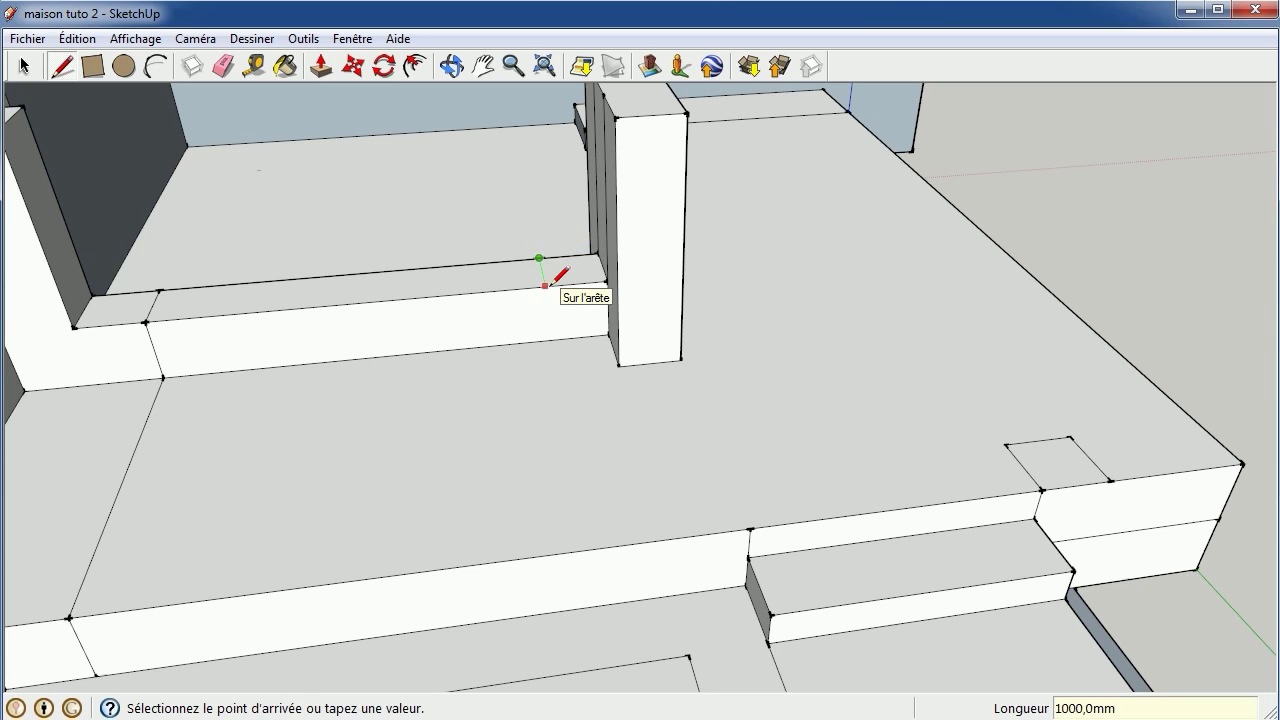
left_click(545, 286)
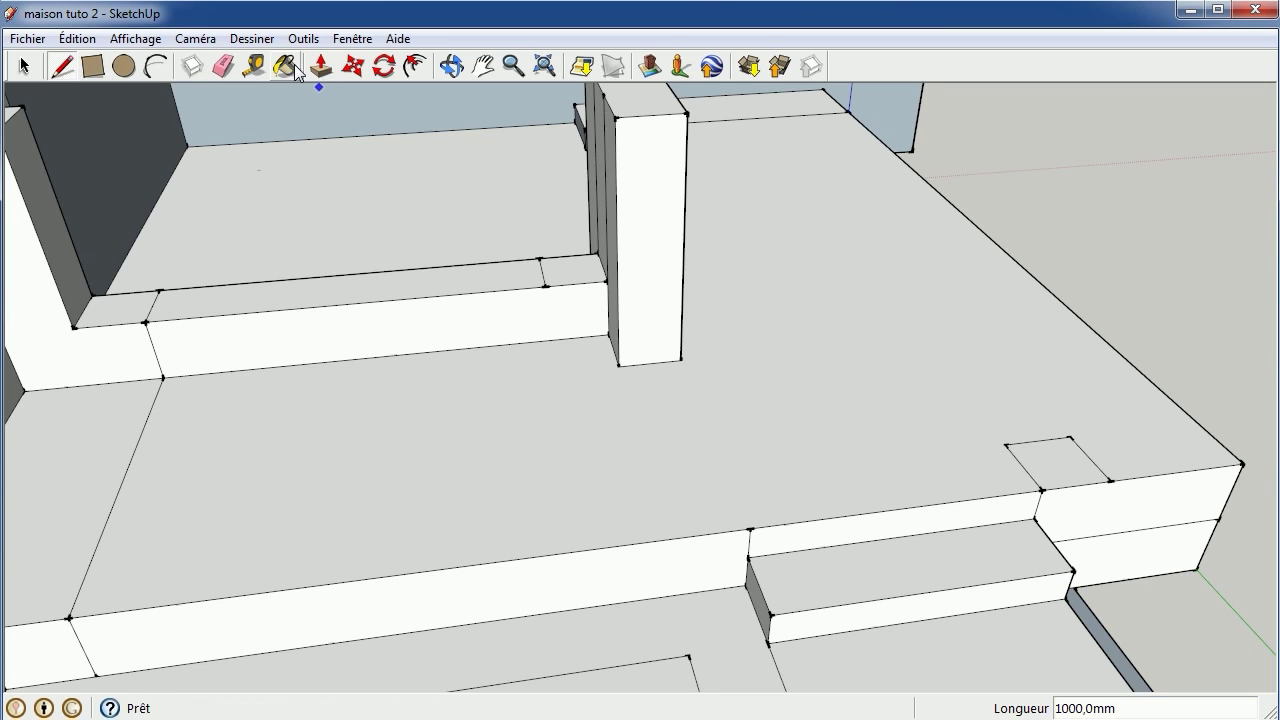
Raise the wall-end face 3000 mm against the pillar
left_click(321, 65)
left_click(590, 258)
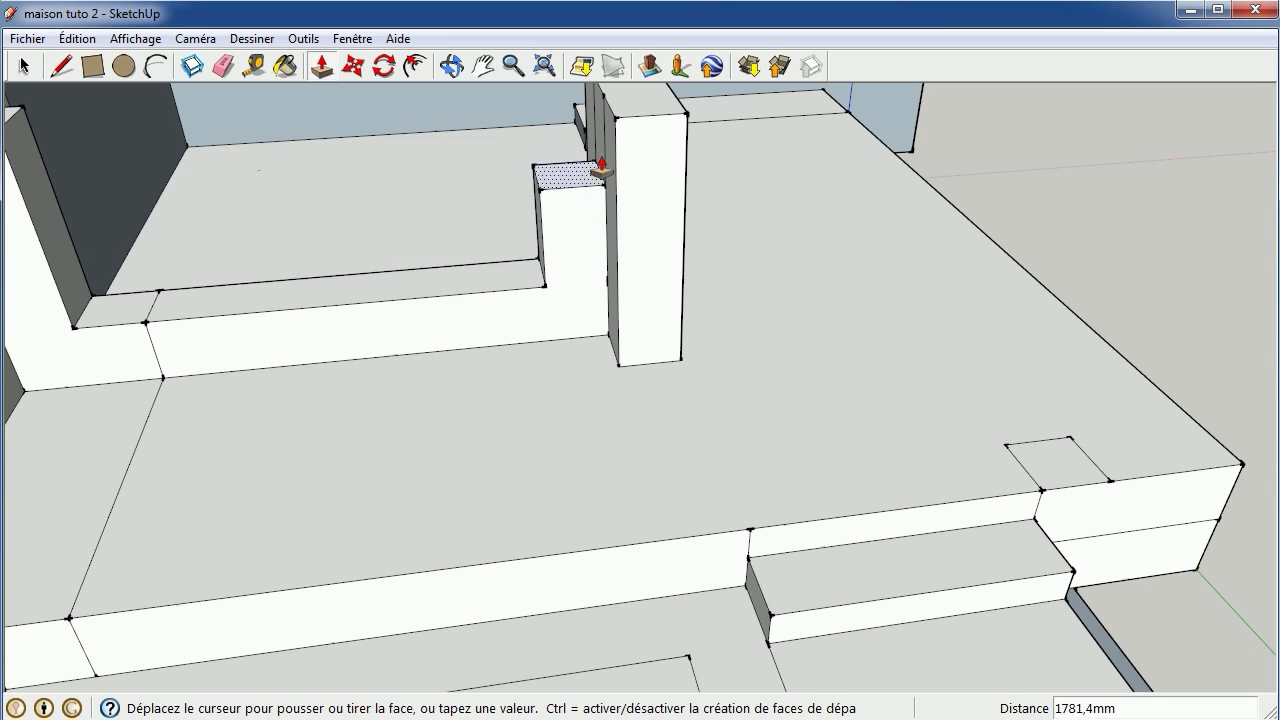
middle_click_drag(600, 166, 563, 195)
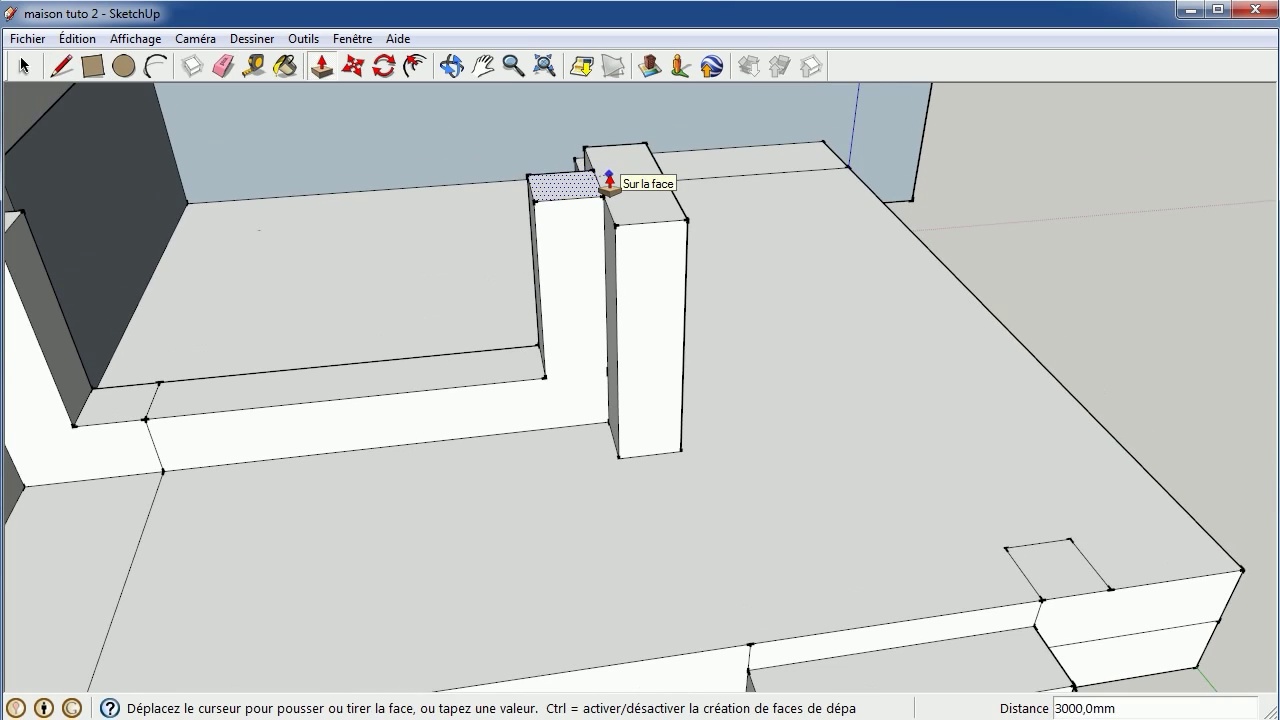
left_click(609, 183)
middle_click_drag(554, 309, 531, 357)
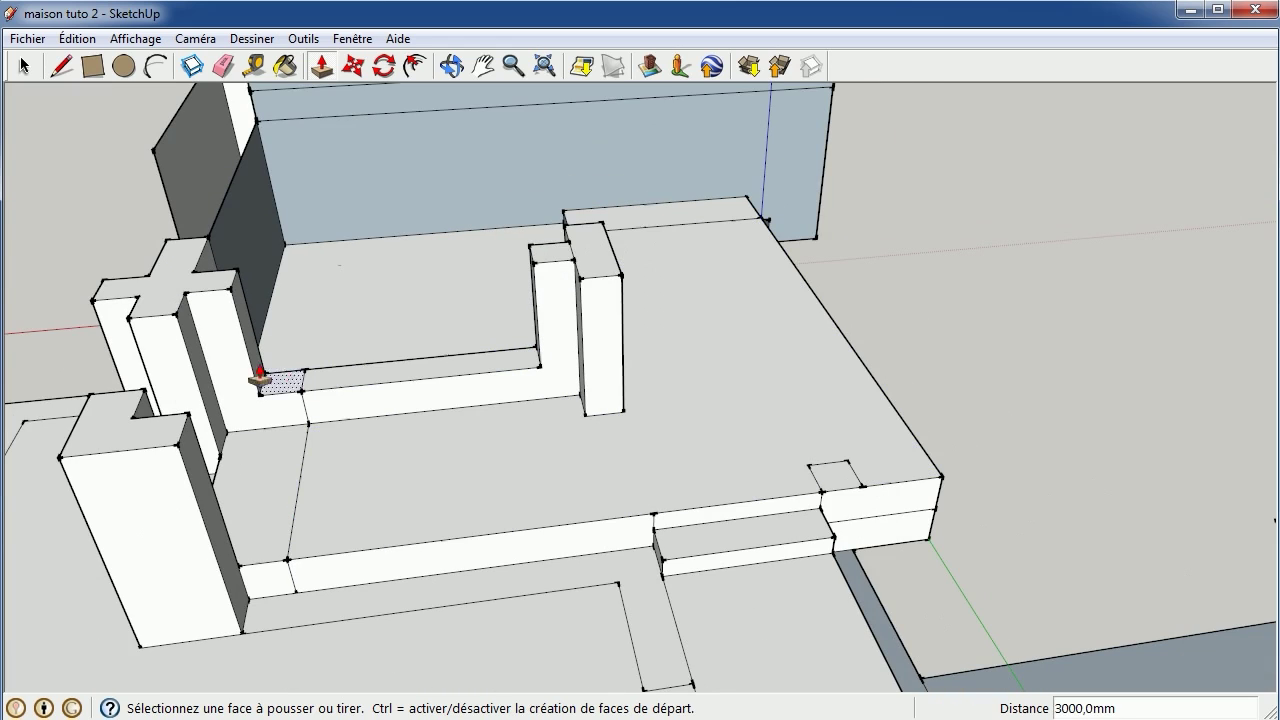
Erase the short edge across the wall top, then orbit to the model's other side
left_click(222, 67)
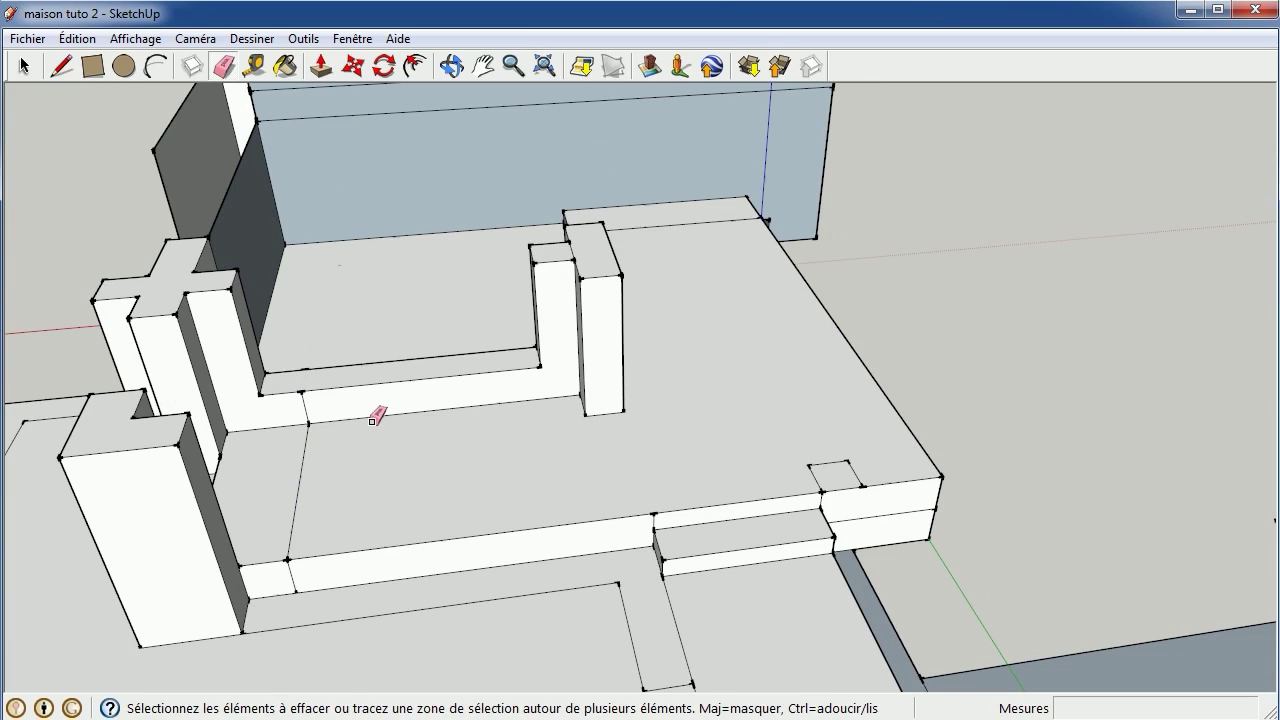
left_click(304, 403)
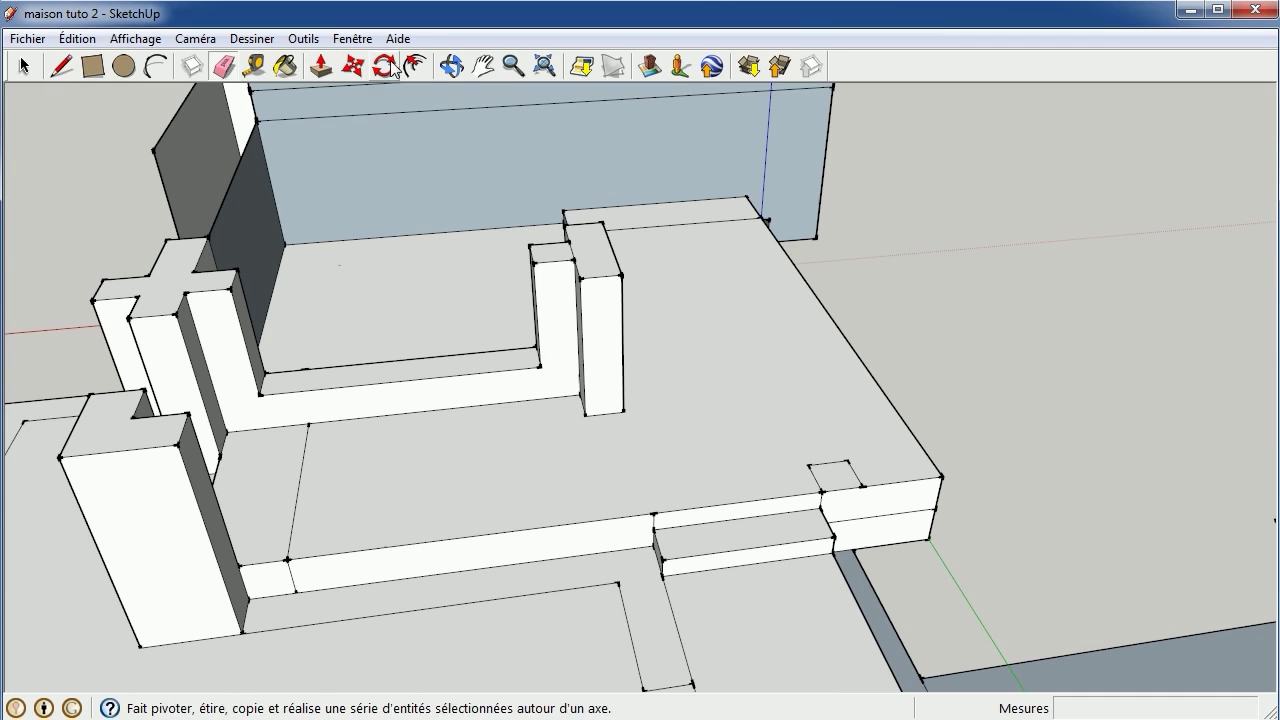
left_click(458, 66)
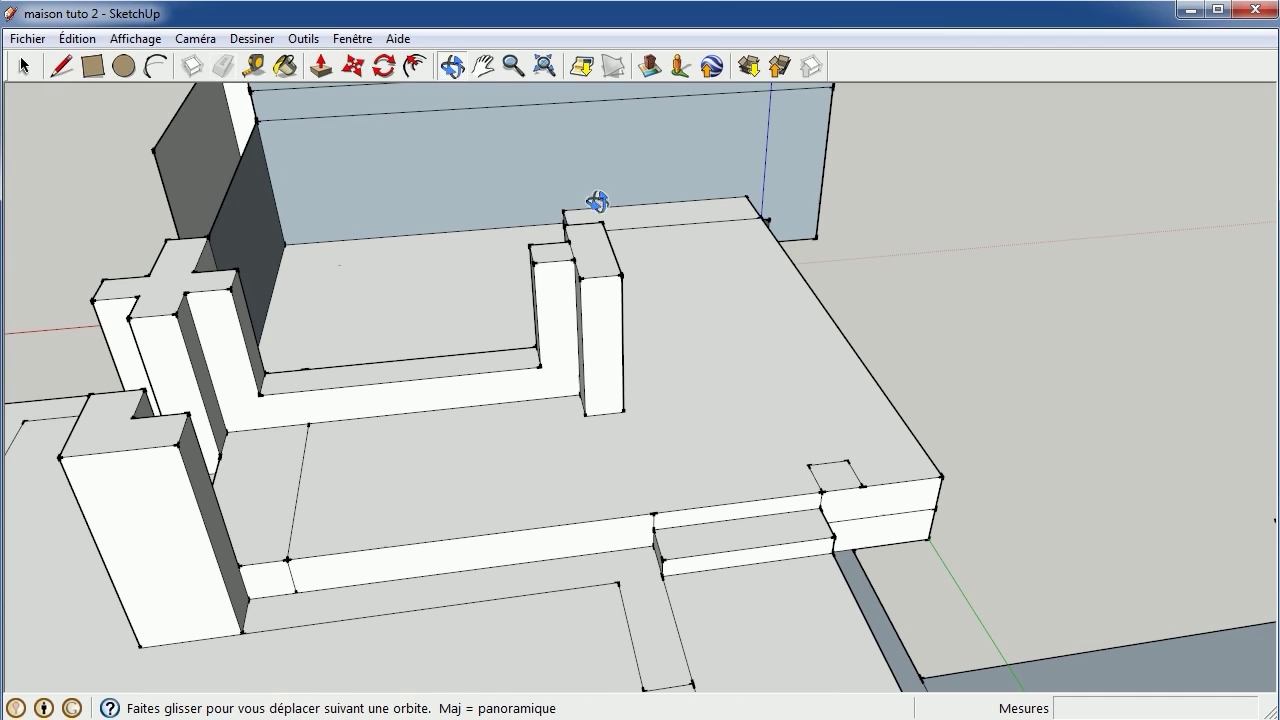
mouse_move(597, 203)
left_mouse_down()
mouse_move(334, 326)
mouse_move(204, 280)
left_mouse_up()
mouse_move(779, 260)
left_mouse_down()
mouse_move(366, 309)
mouse_move(786, 263)
mouse_move(609, 283)
mouse_move(517, 230)
mouse_move(449, 217)
left_mouse_up()
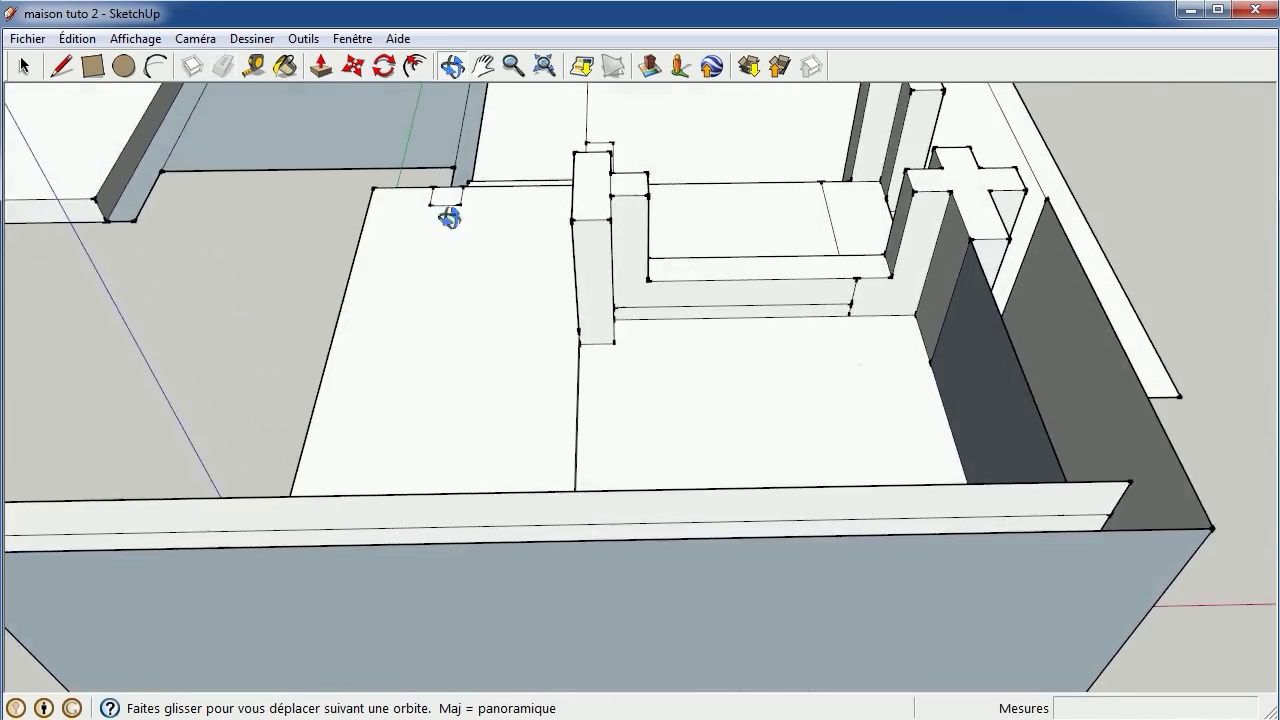
Erase the stray edges along the low wall tops and undo the accidentally deleted face
left_click(224, 67)
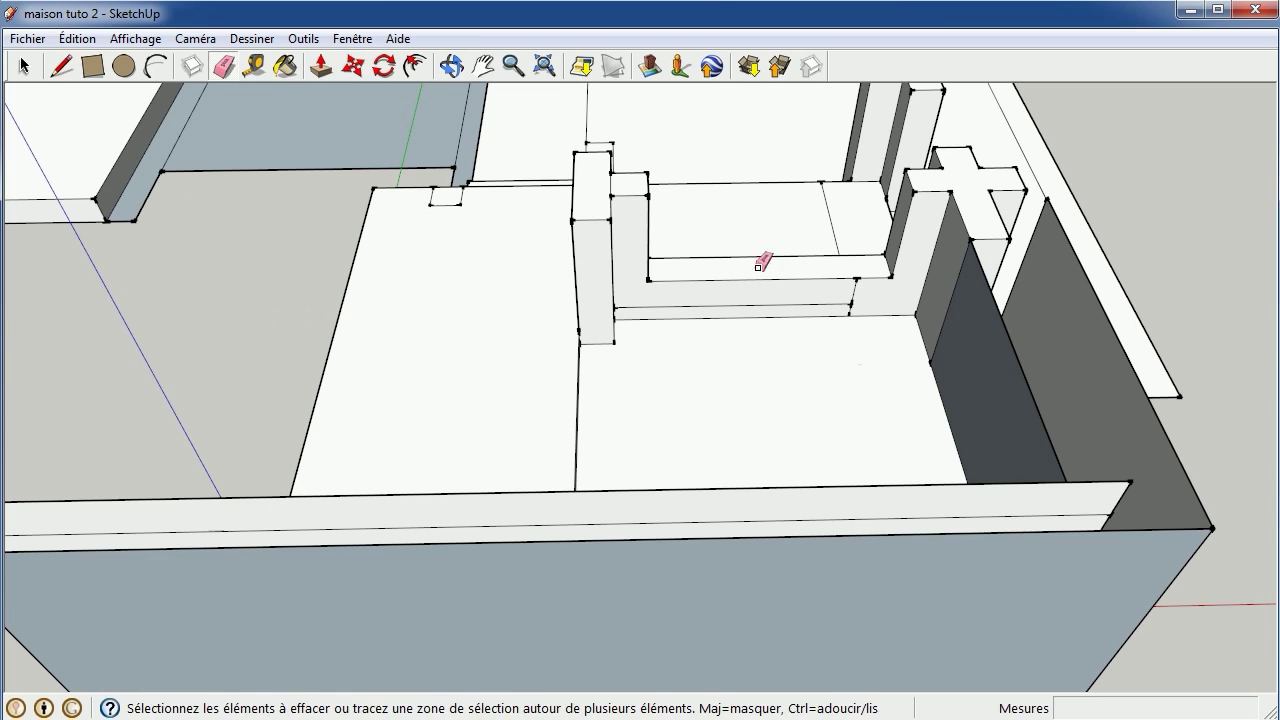
left_click(851, 306)
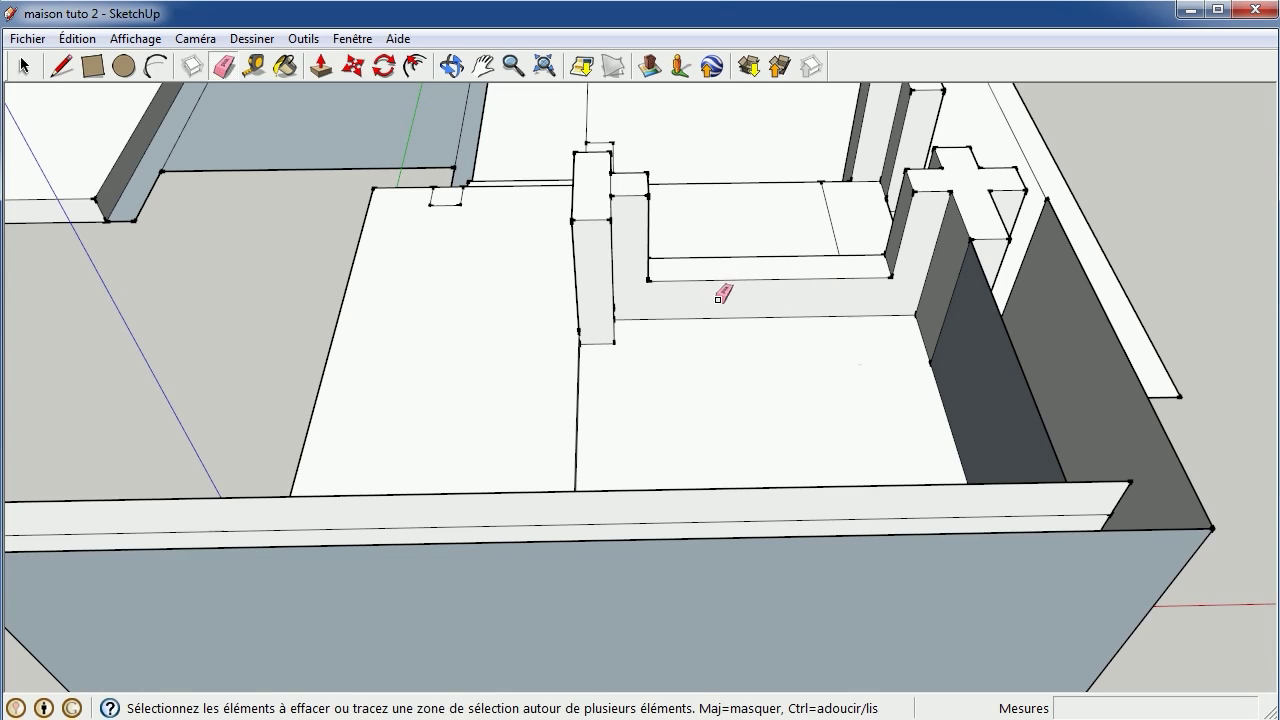
left_click(580, 385)
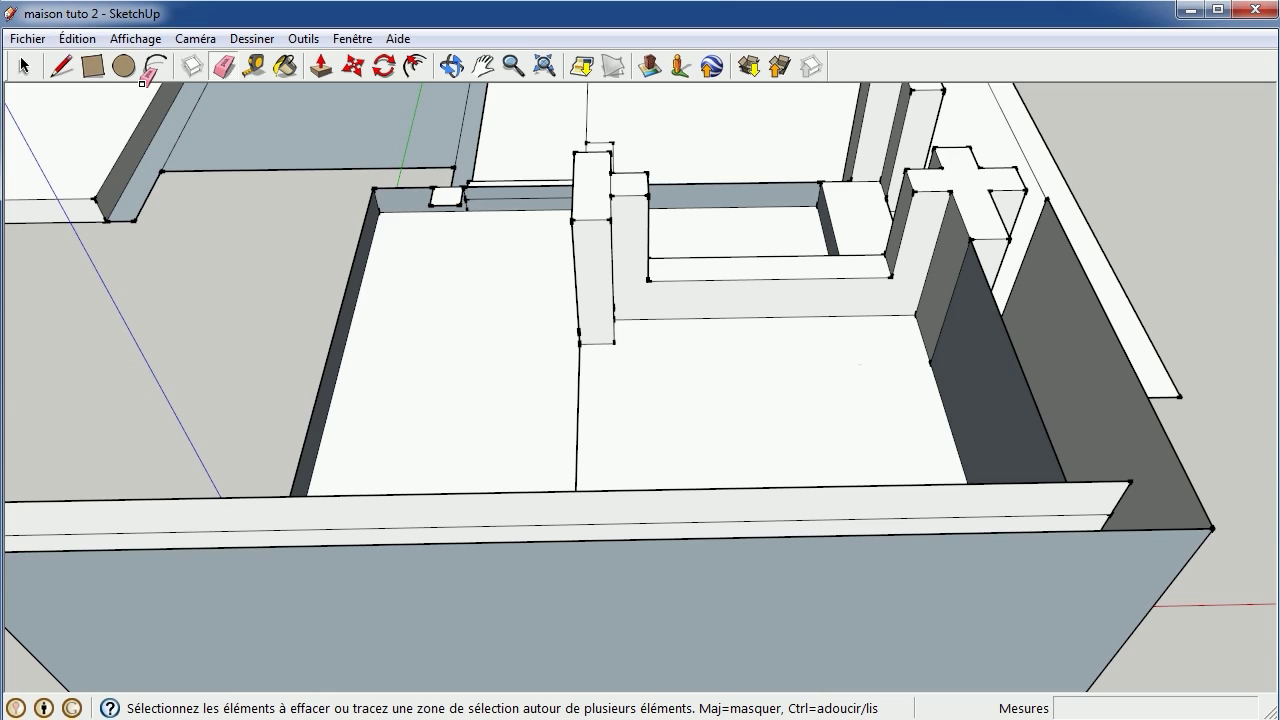
key("ctrl+z")
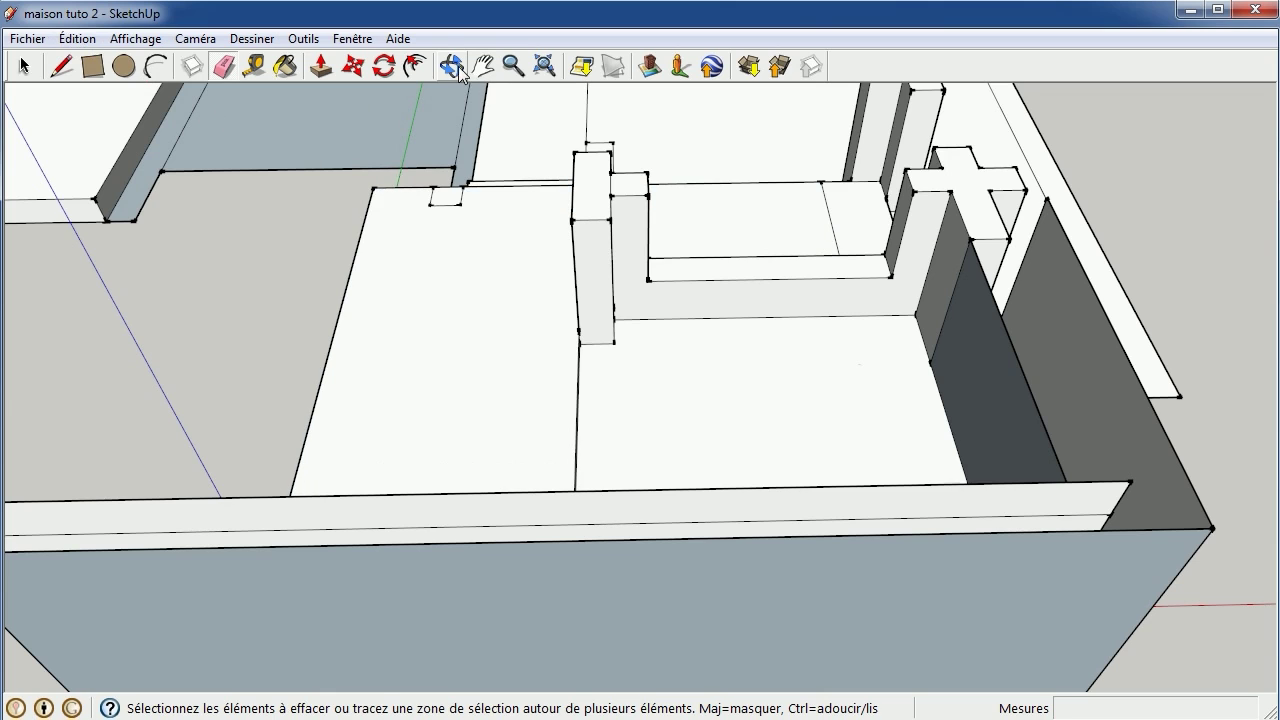
From a steeper top-down view, erase the leftover vertical edge on the platform
left_click(451, 66)
mouse_move(451, 214)
left_mouse_down()
mouse_move(997, 280)
mouse_move(971, 423)
left_mouse_up()
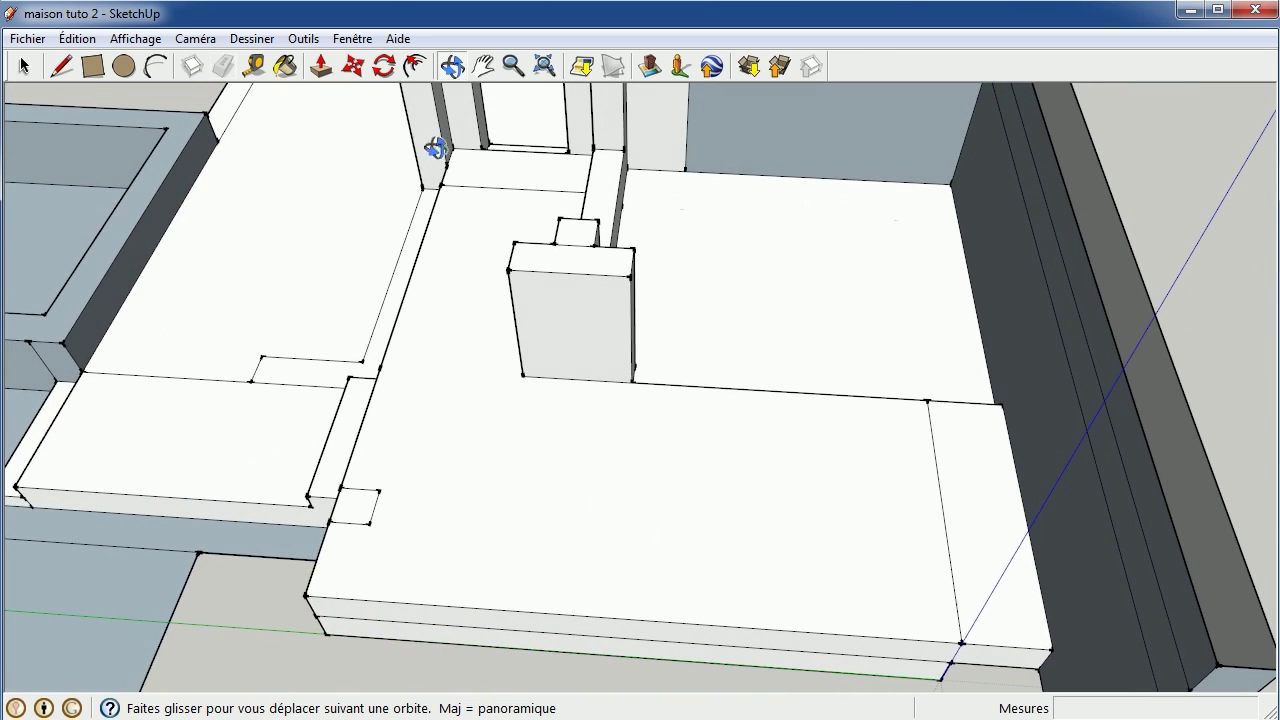
left_click(223, 66)
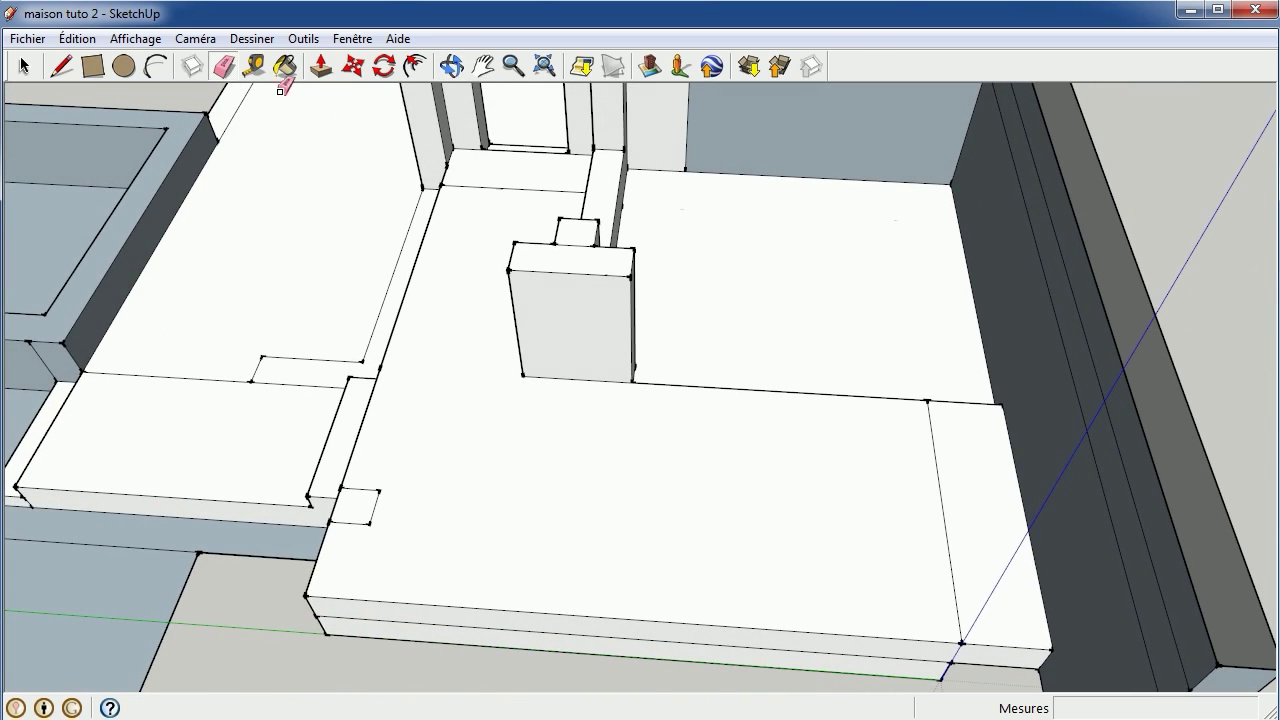
left_click(936, 465)
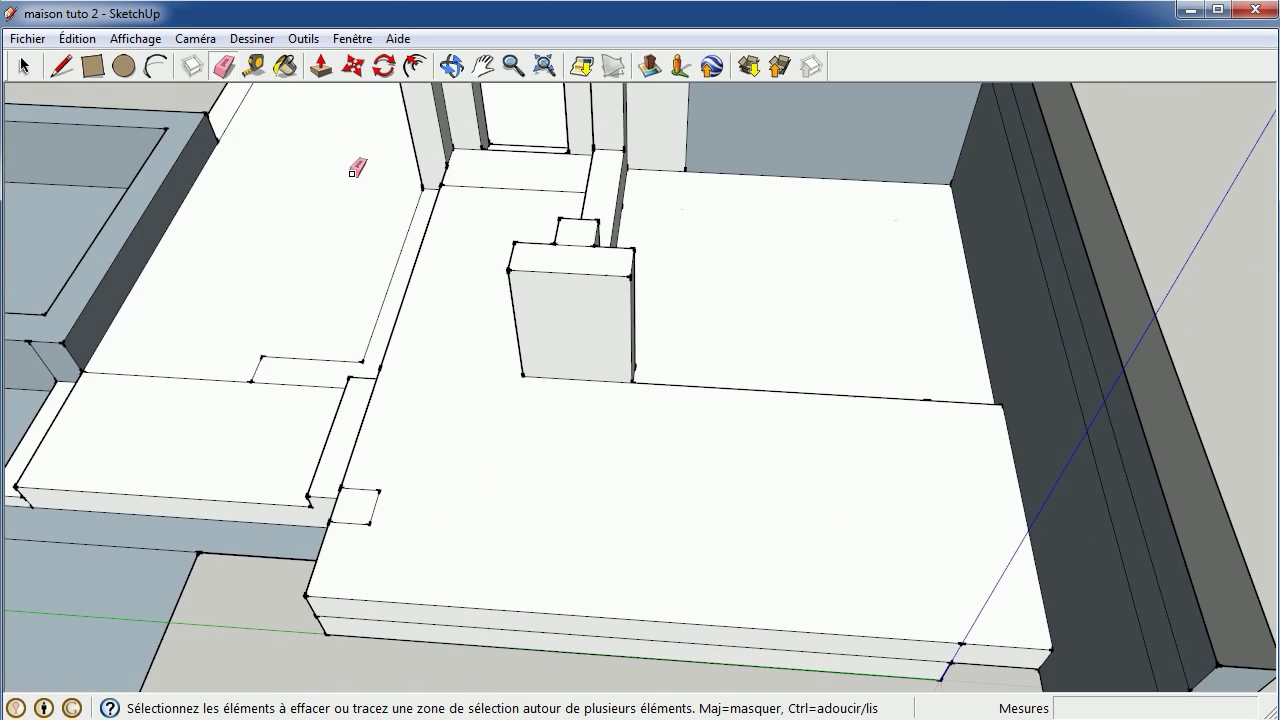
Raise the L-shaped floor strip into a 2000 mm tall wall
left_click(321, 66)
left_click(393, 300)
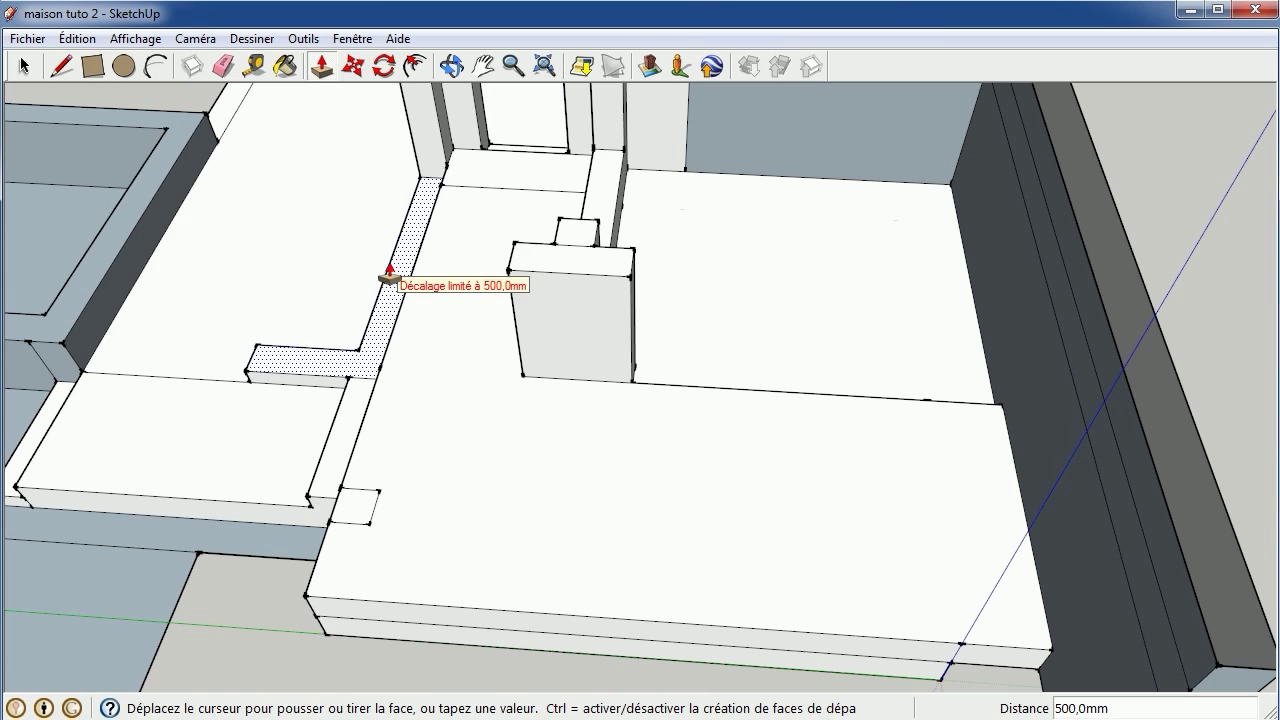
left_click(389, 258)
left_click(382, 251)
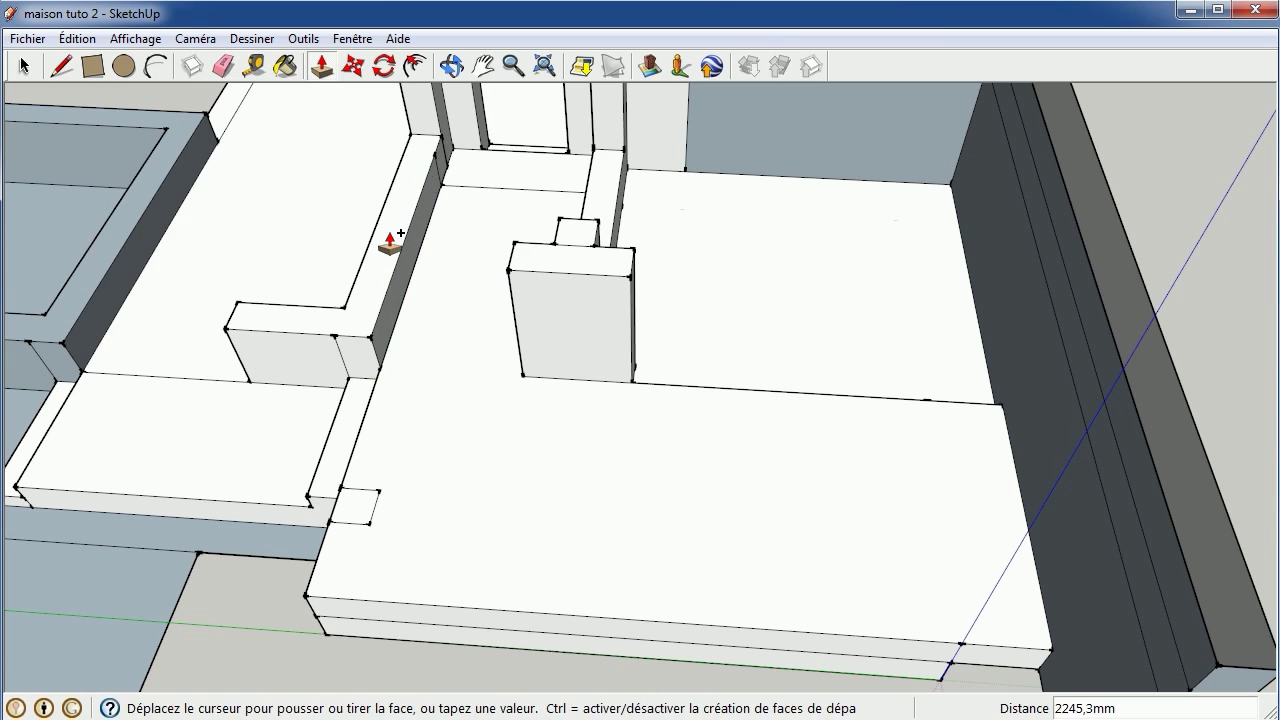
left_click(390, 243)
type("2000")
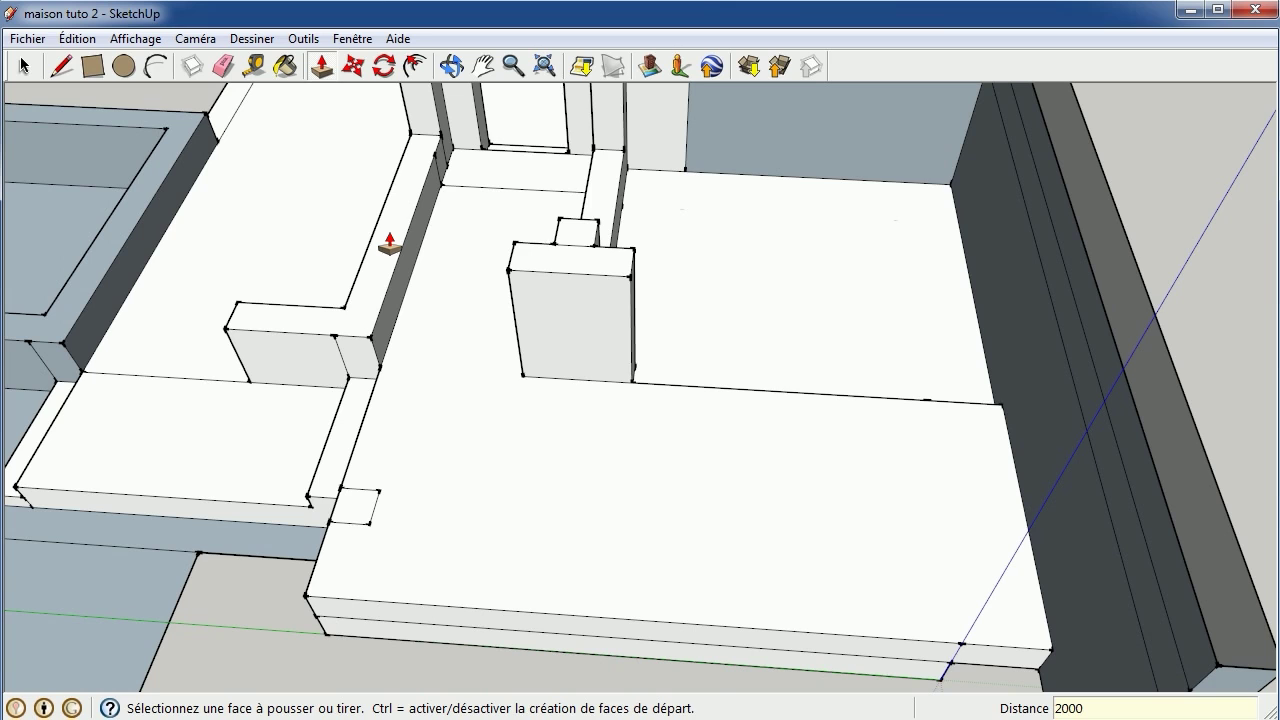
left_click(389, 245)
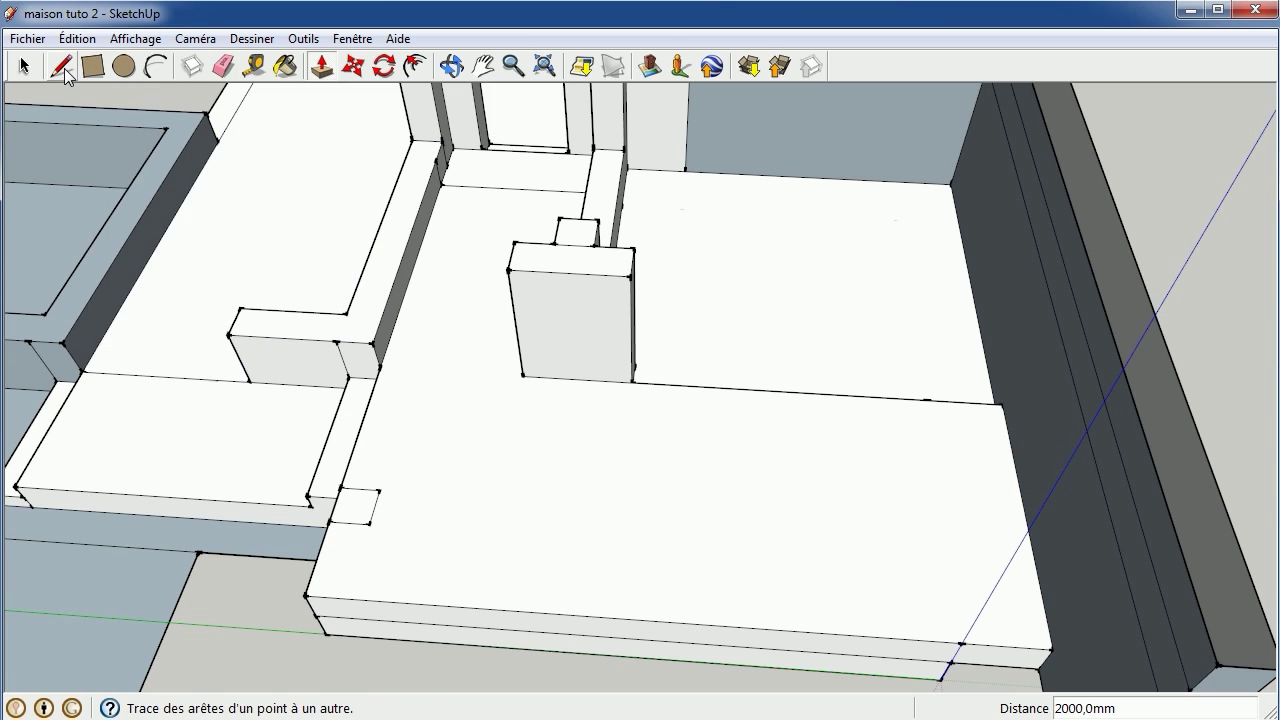
Draw short edges at the wall corner to split off a small end face
left_click(64, 68)
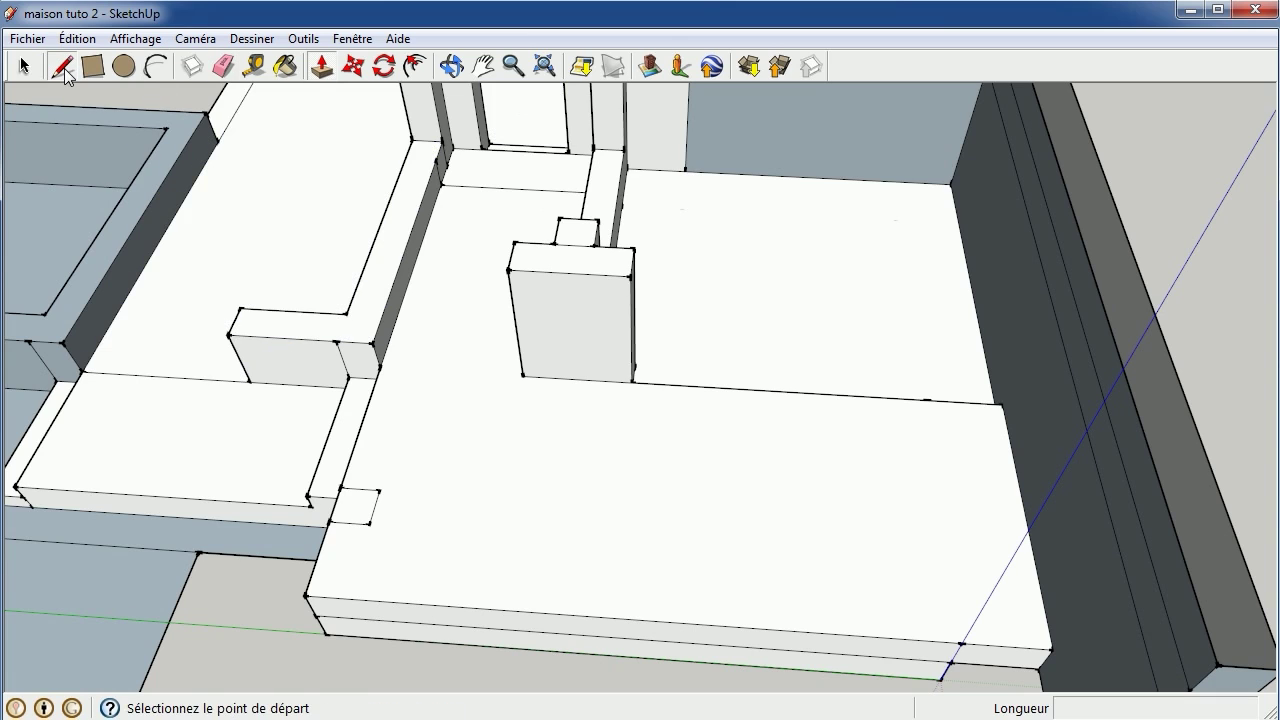
left_click(346, 313)
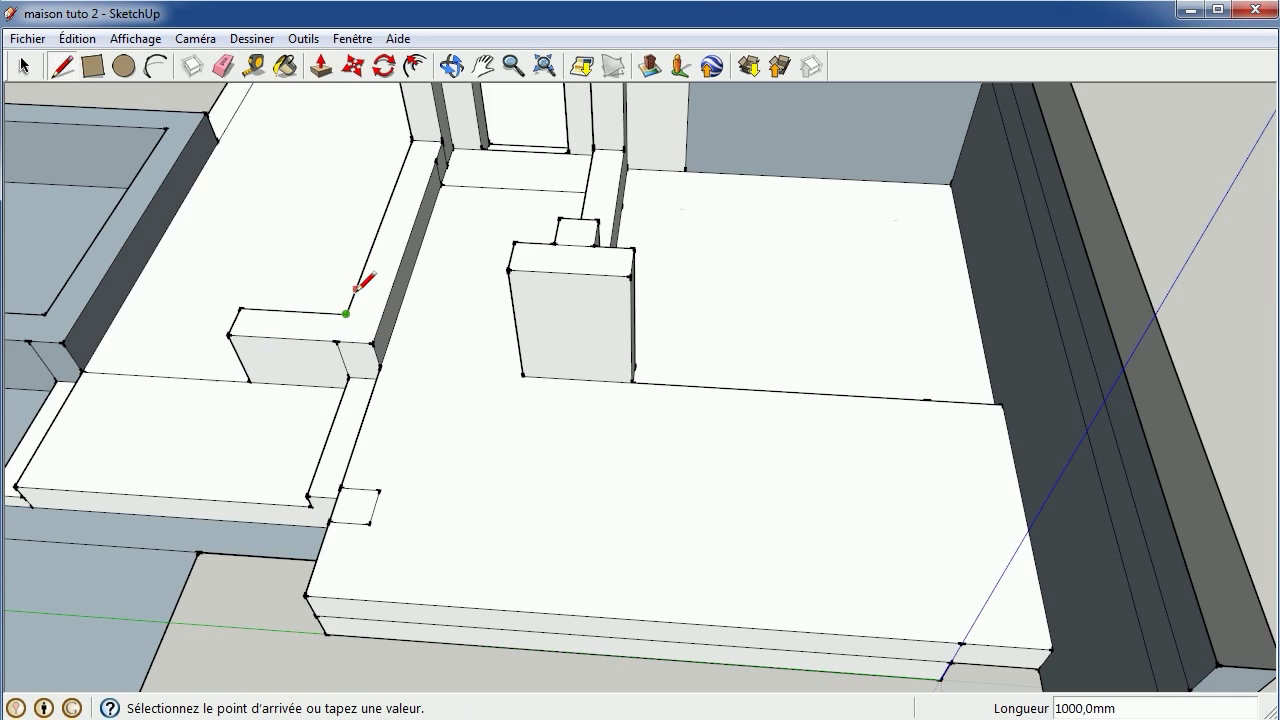
left_click(356, 289)
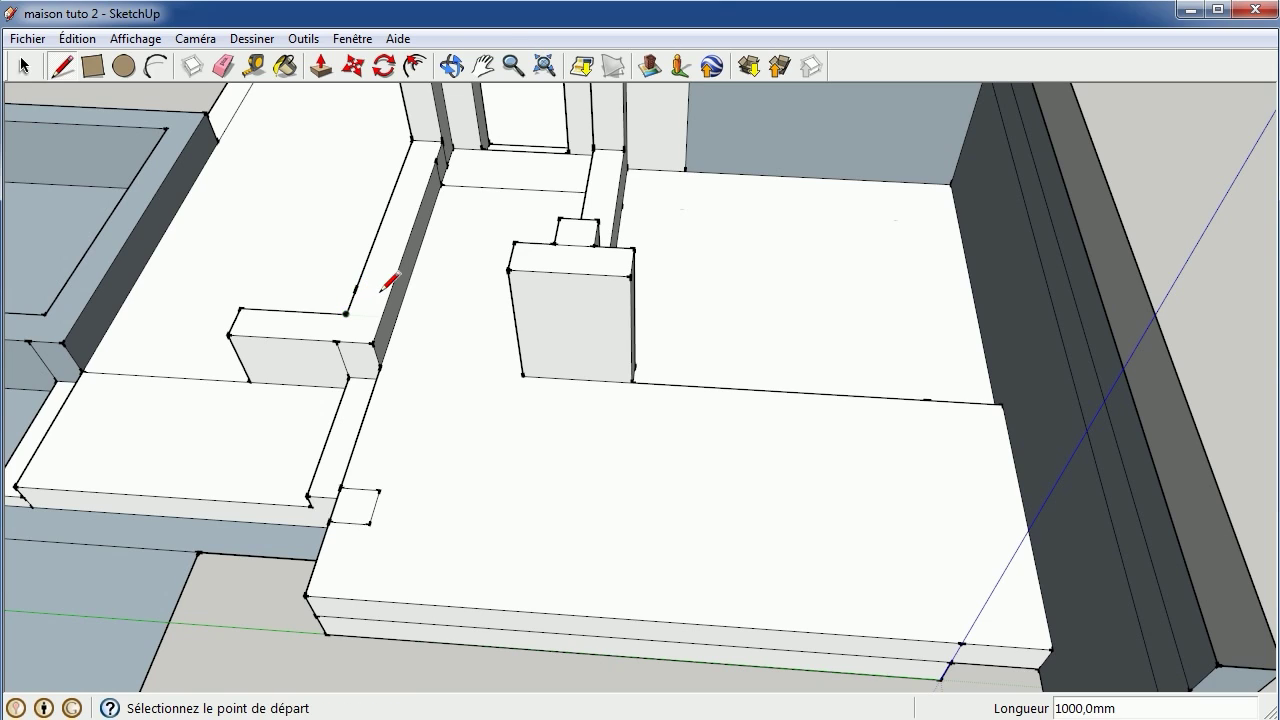
left_click(356, 289)
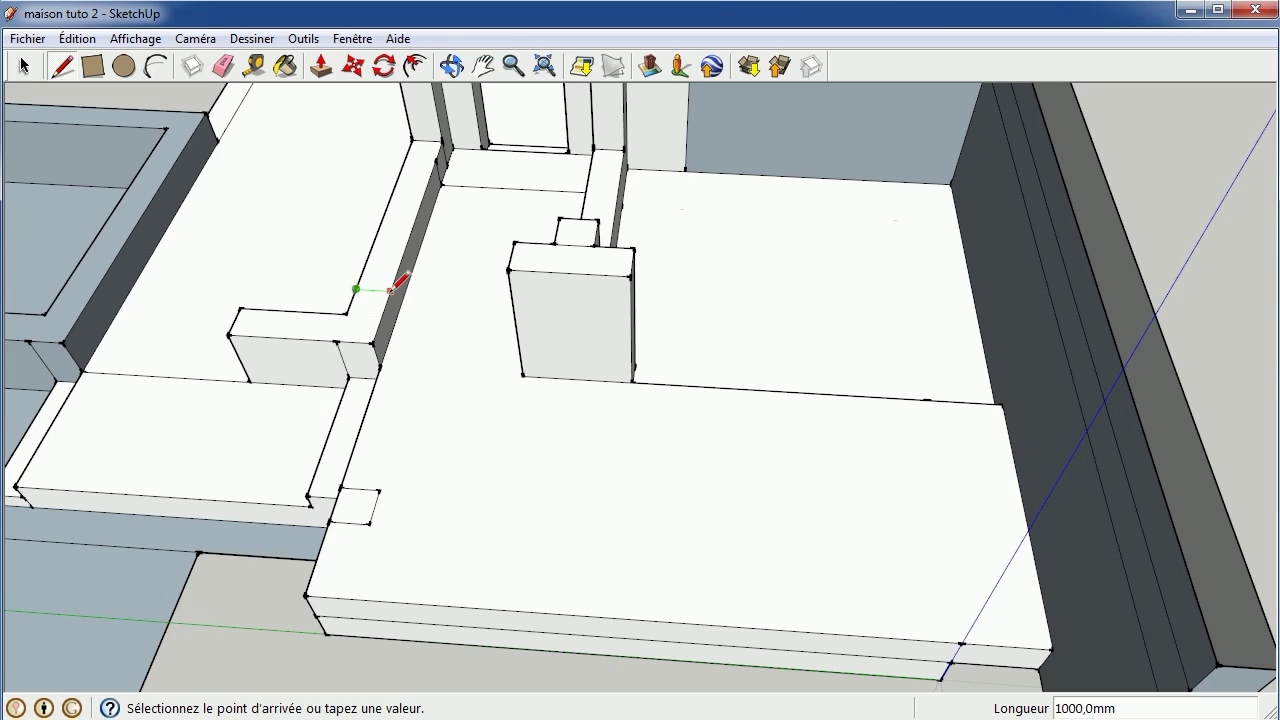
left_click(390, 290)
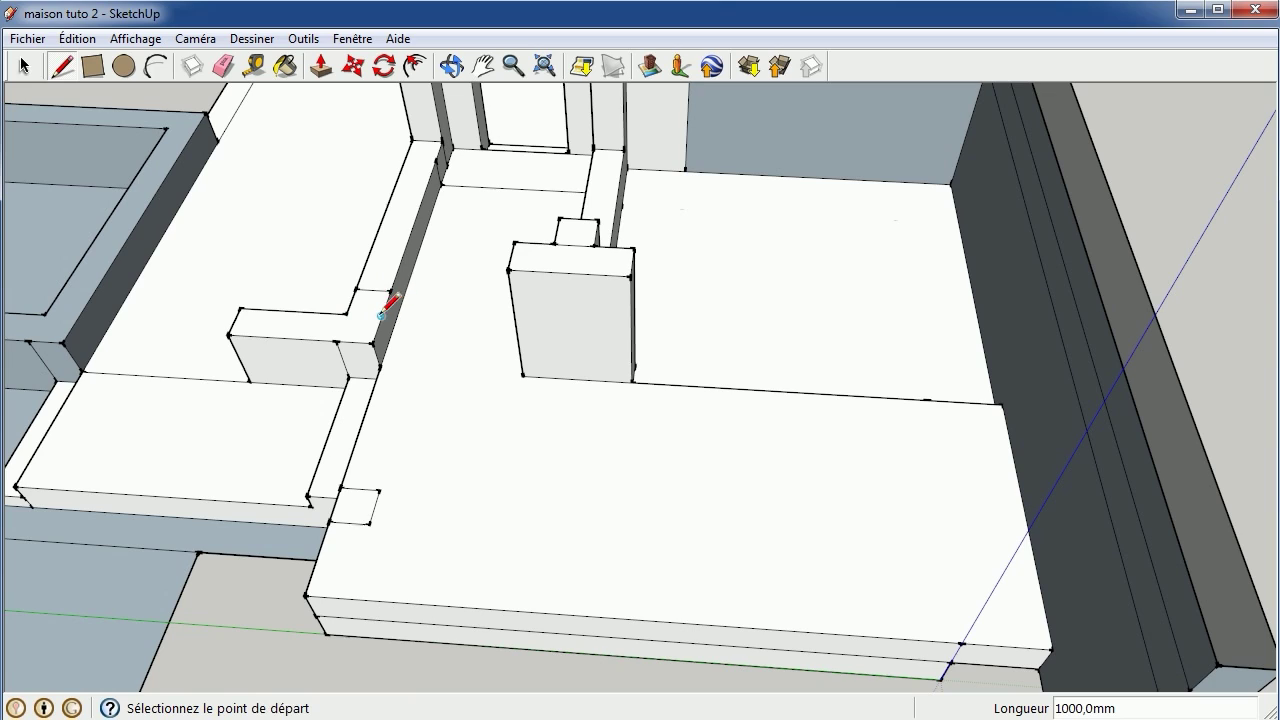
left_click(381, 315)
left_click(389, 291)
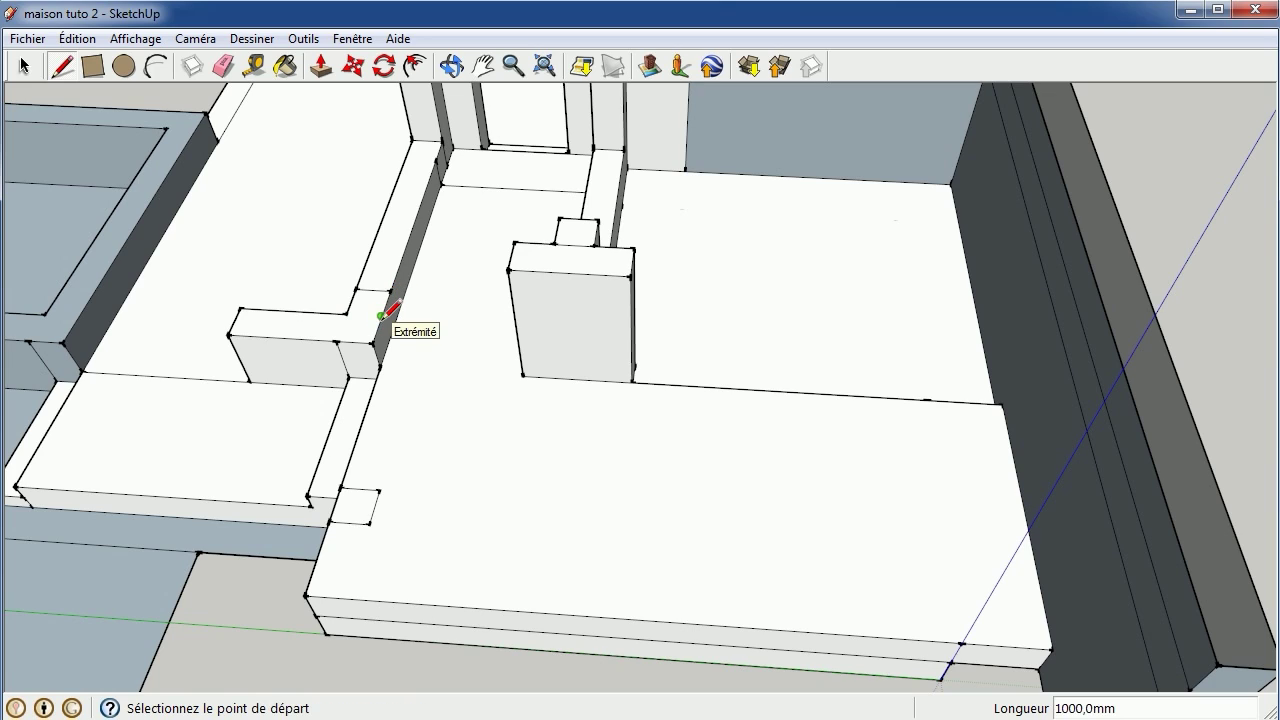
left_click(381, 316)
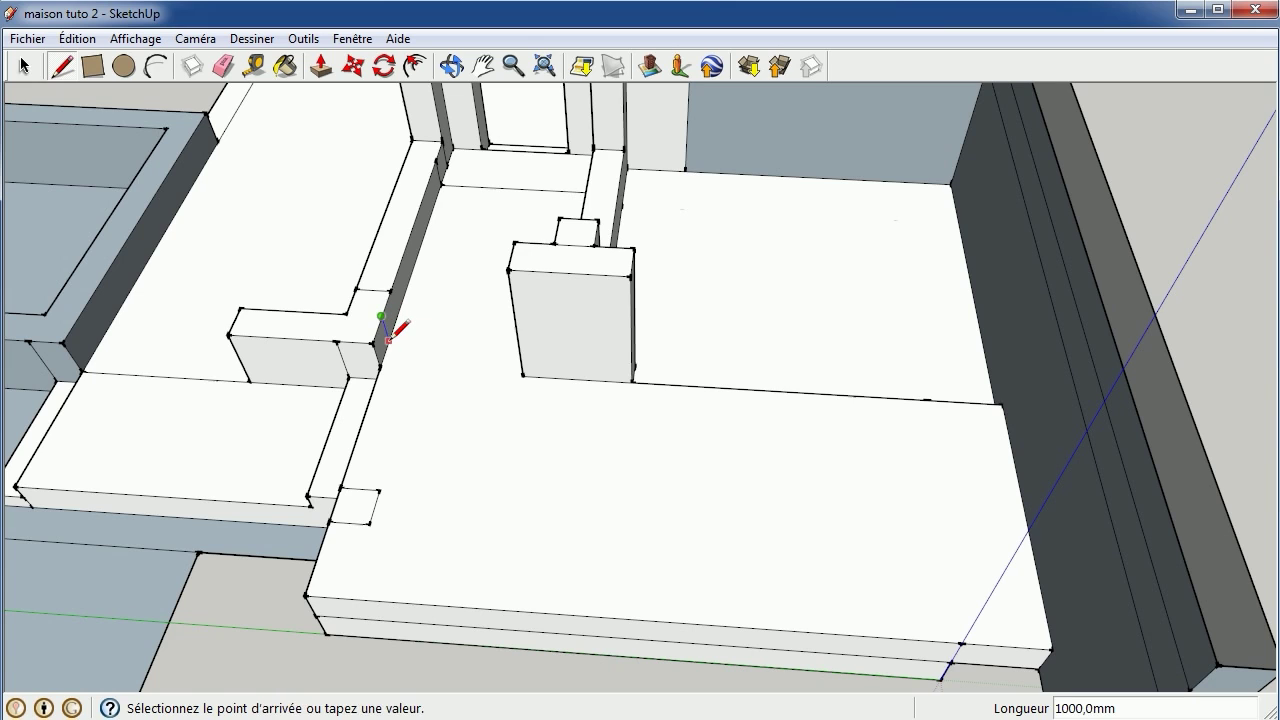
left_click(388, 340)
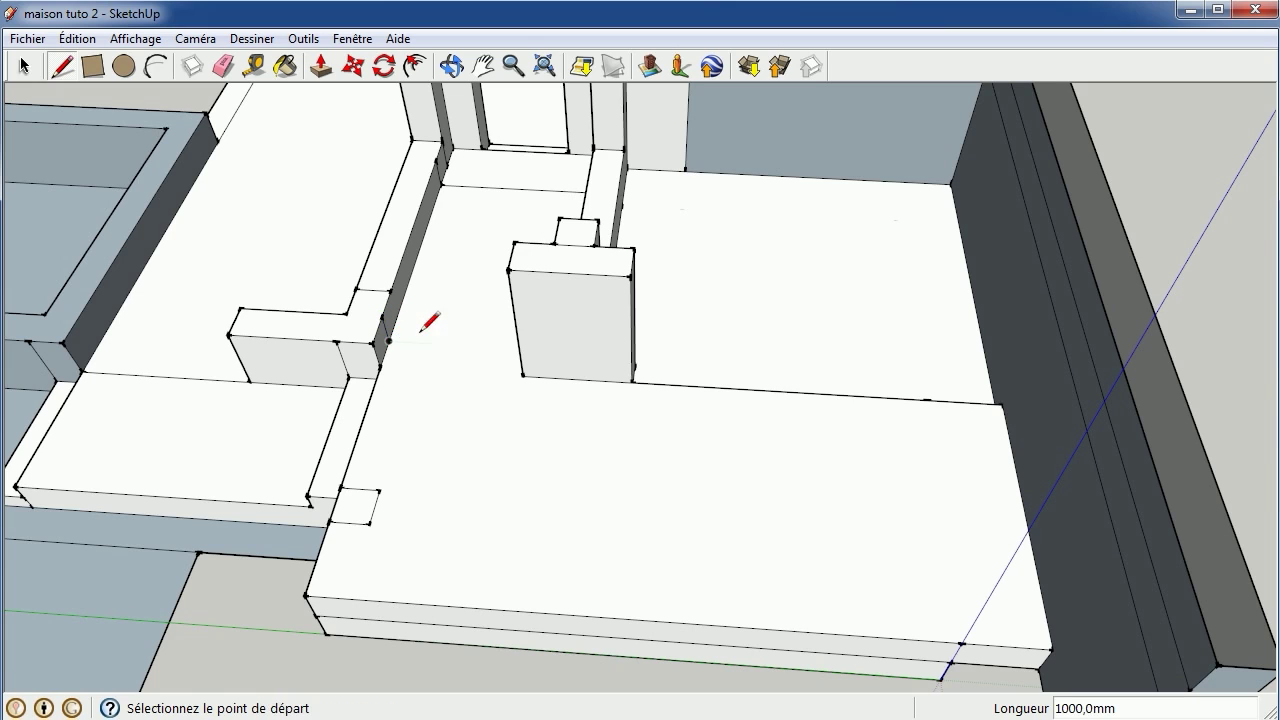
Push the small end face out 1000 mm as a stub from the wall corner
left_click(322, 66)
left_click(386, 348)
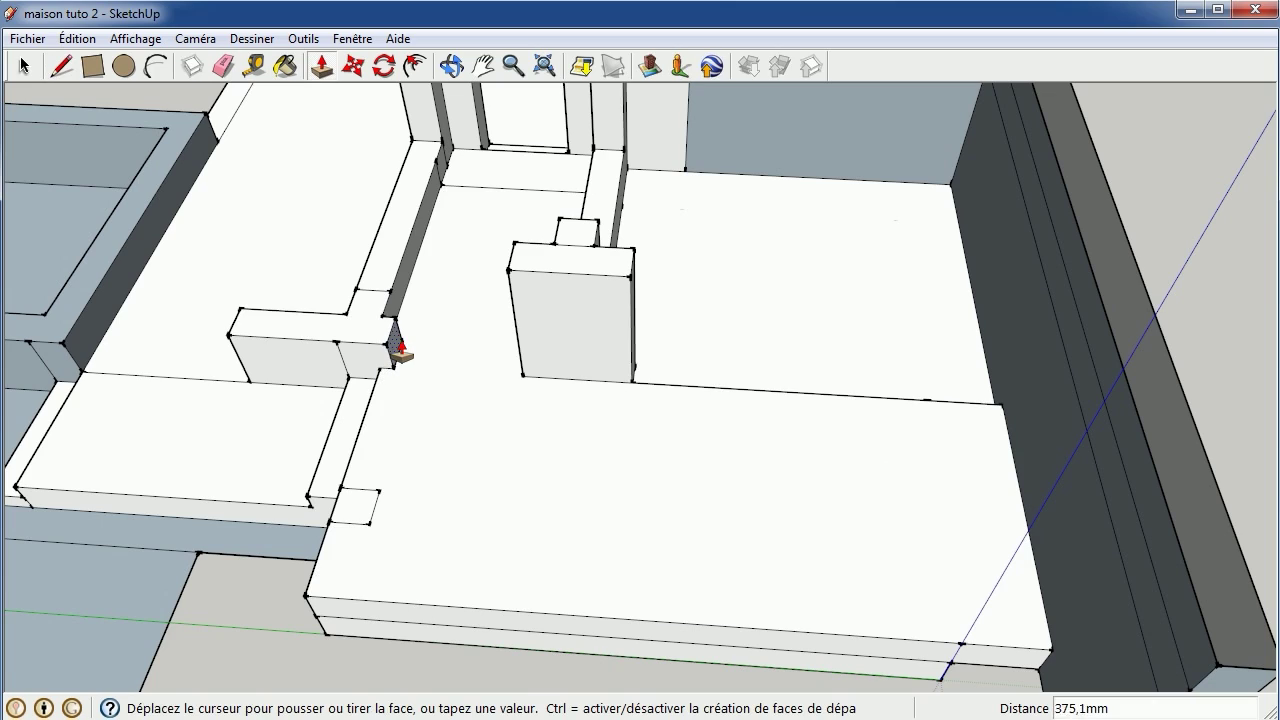
left_click(416, 351)
type("1000")
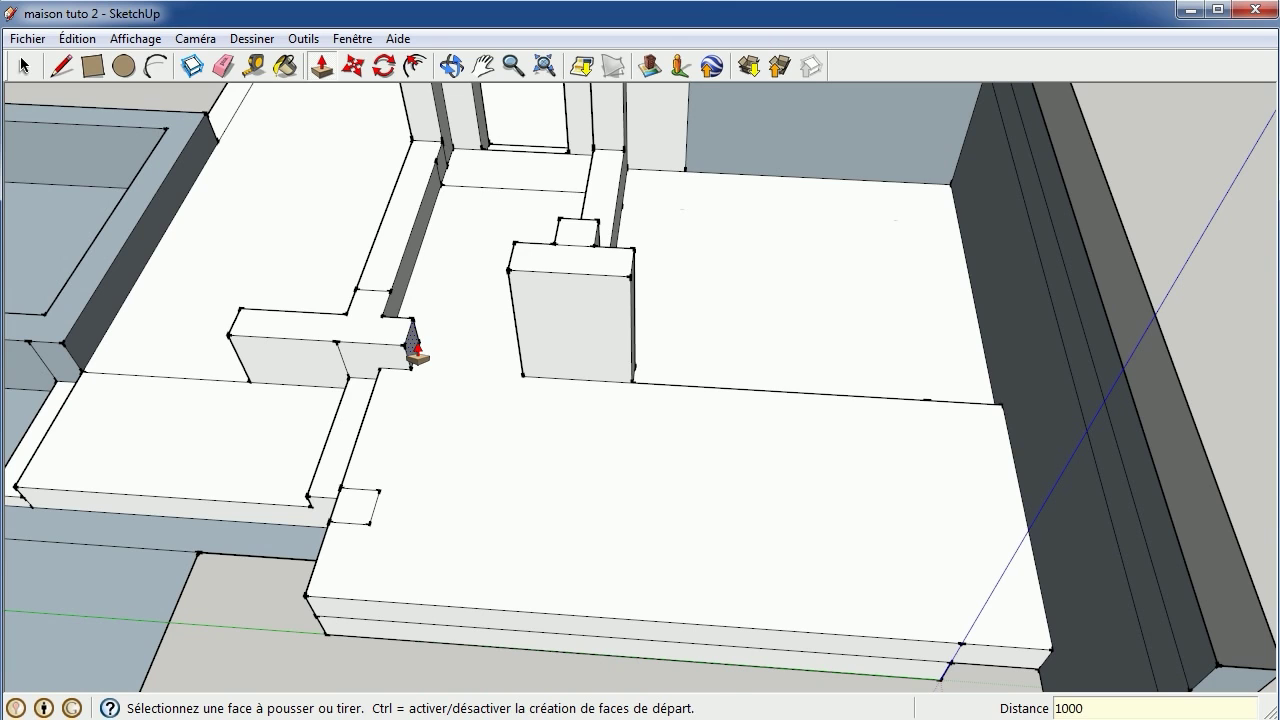
left_click(416, 352)
left_click(416, 352)
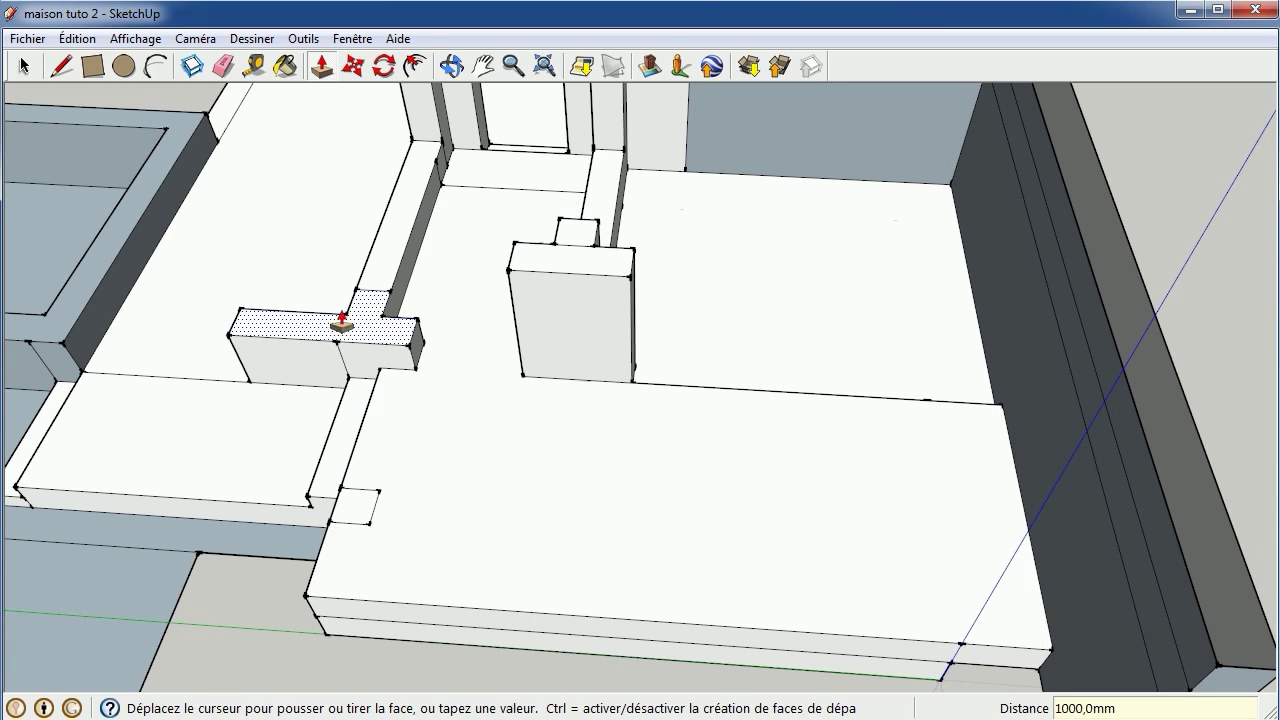
Split off a square at the wall junction and raise it into a 3000 mm pillar
left_click(62, 66)
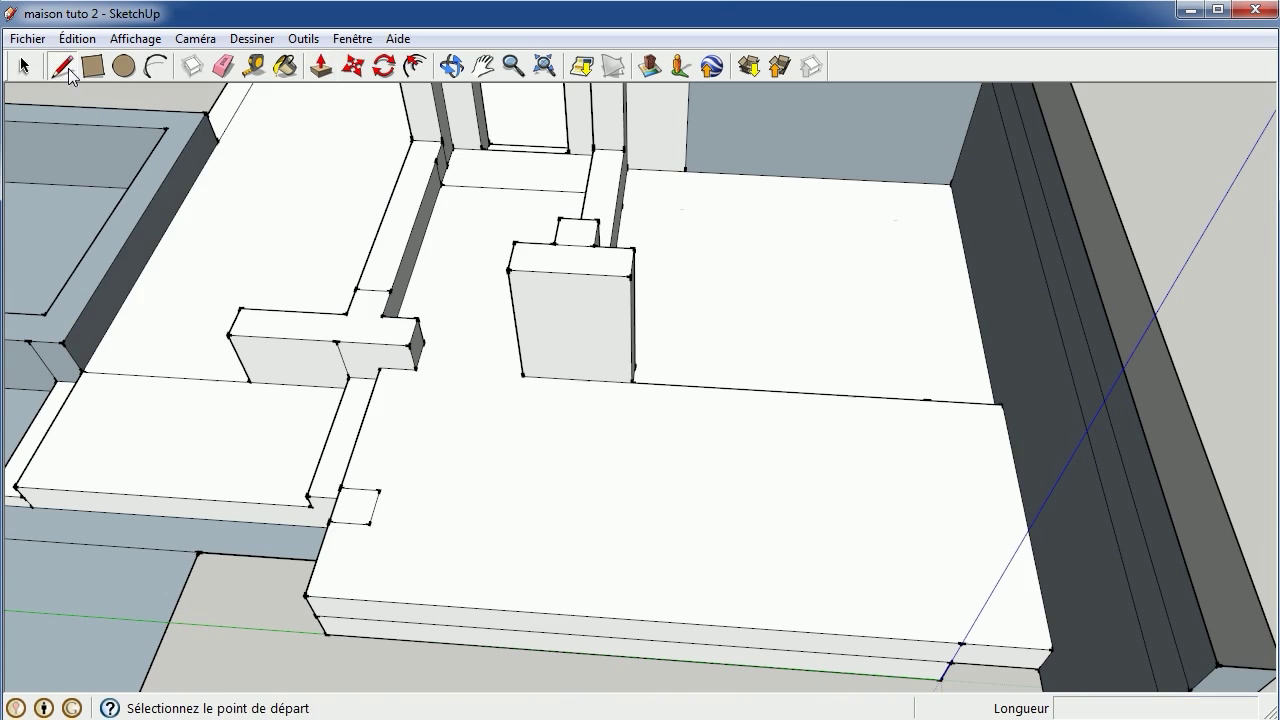
left_click(380, 315)
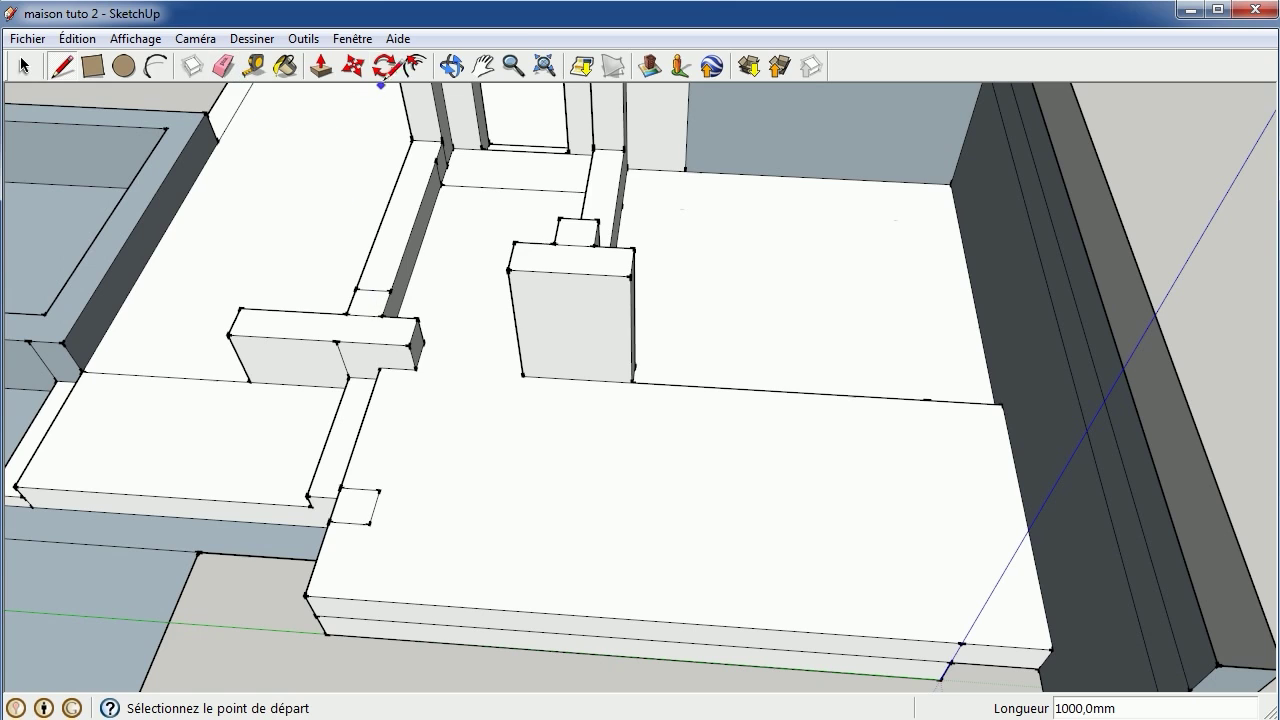
left_click(321, 65)
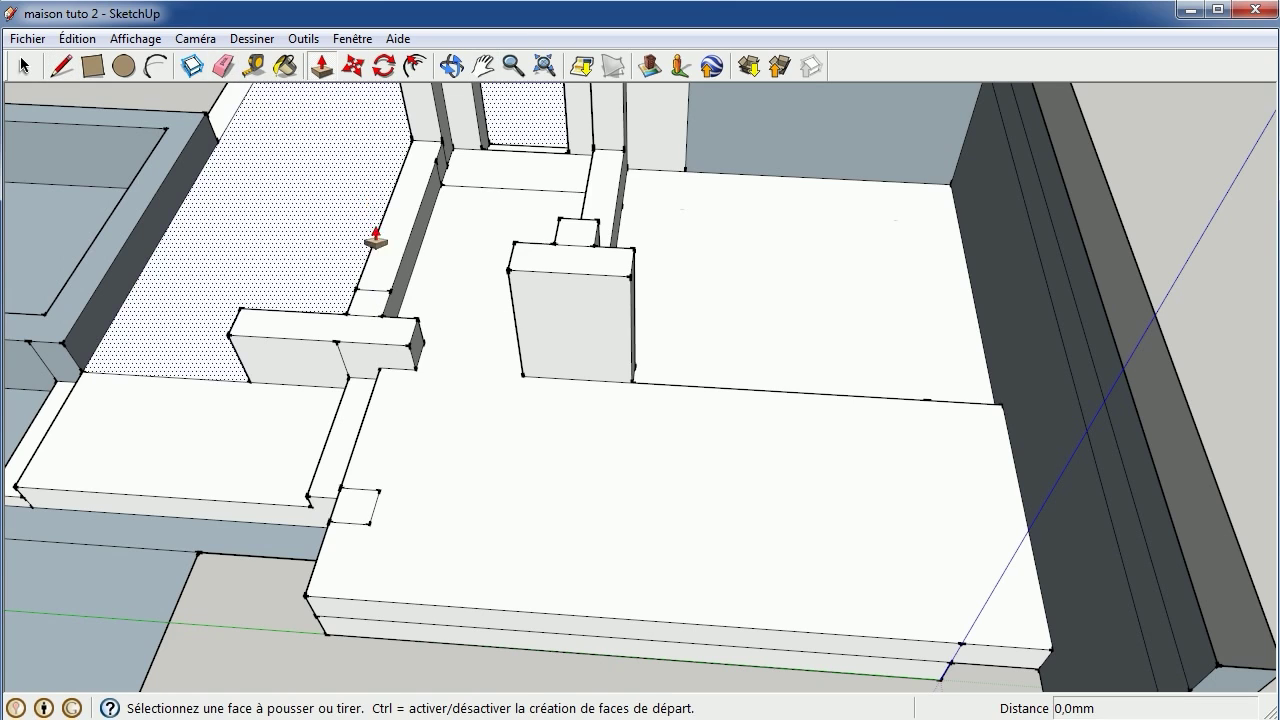
left_click(375, 305)
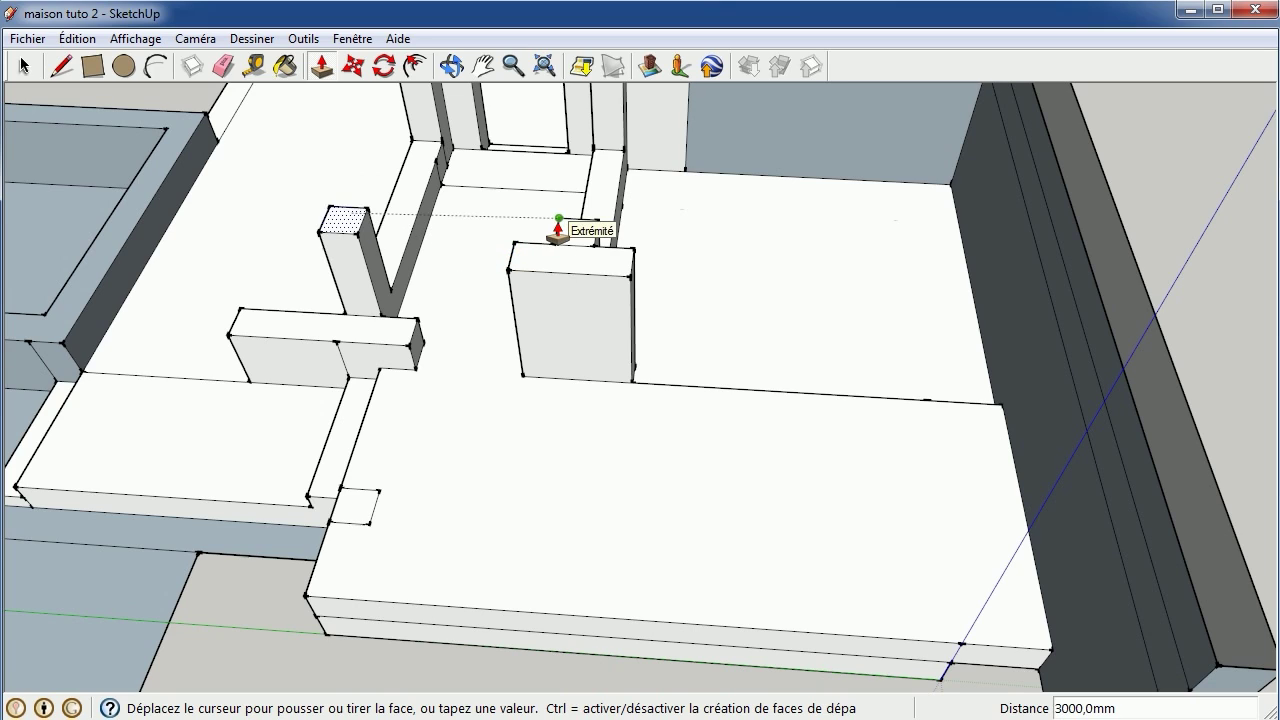
left_click(558, 231)
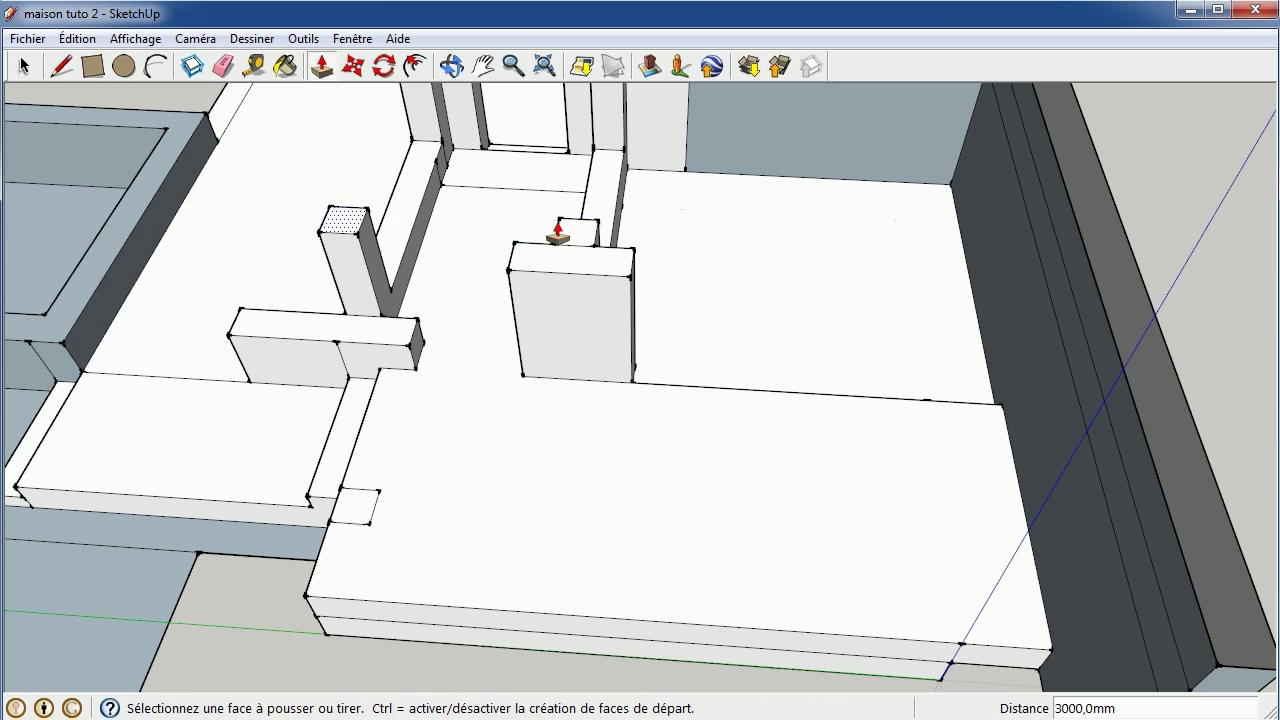
Raise the adjoining wide wall block to 3000 mm tall
left_click(390, 330)
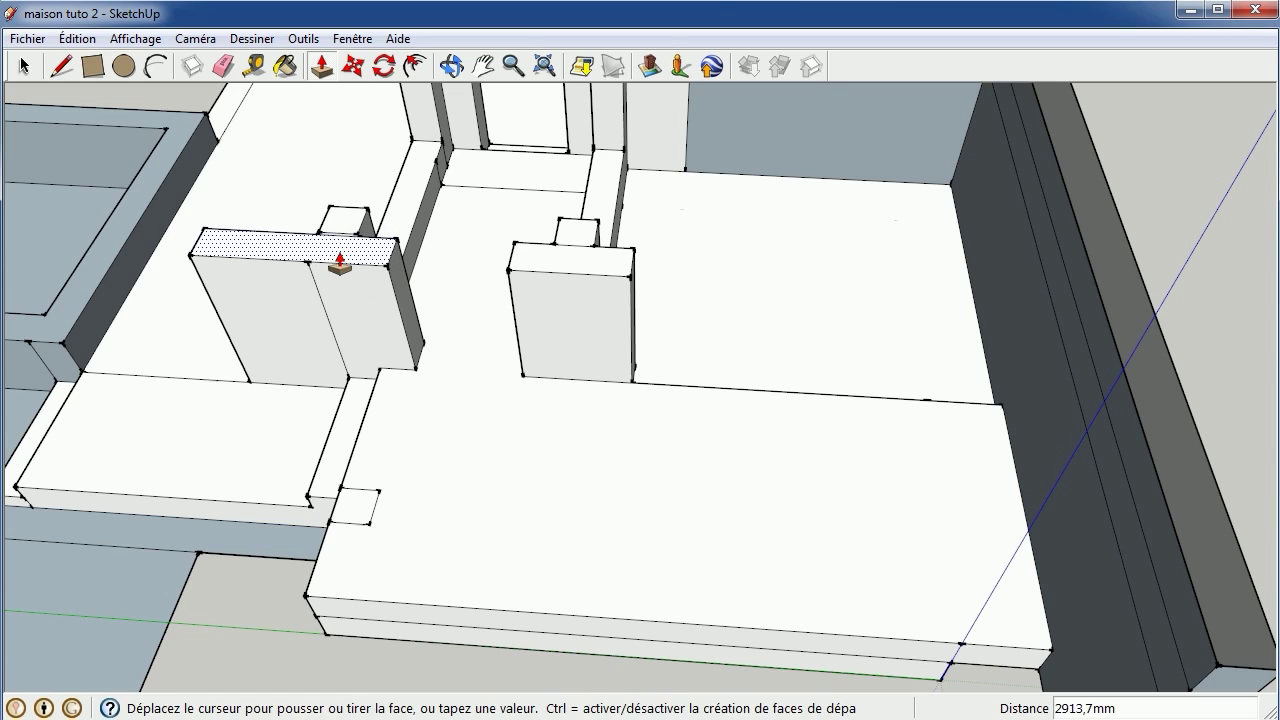
left_click(339, 262)
type("3000")
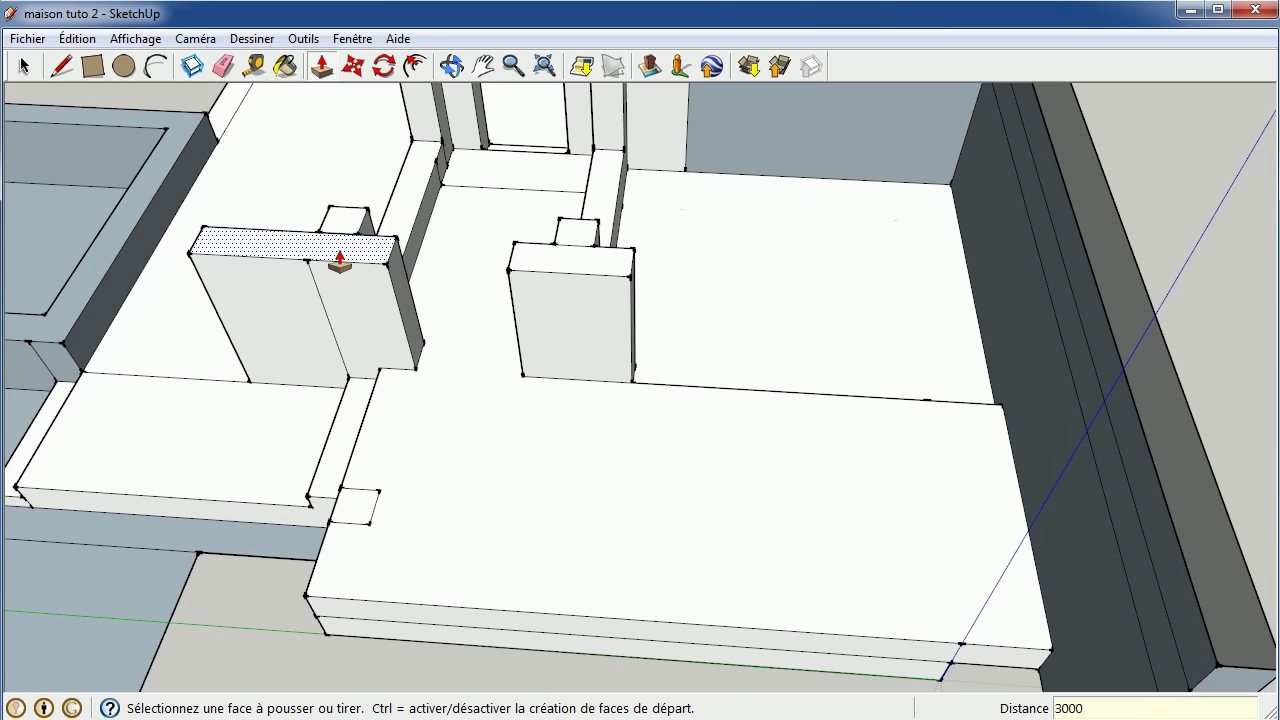
key("Return")
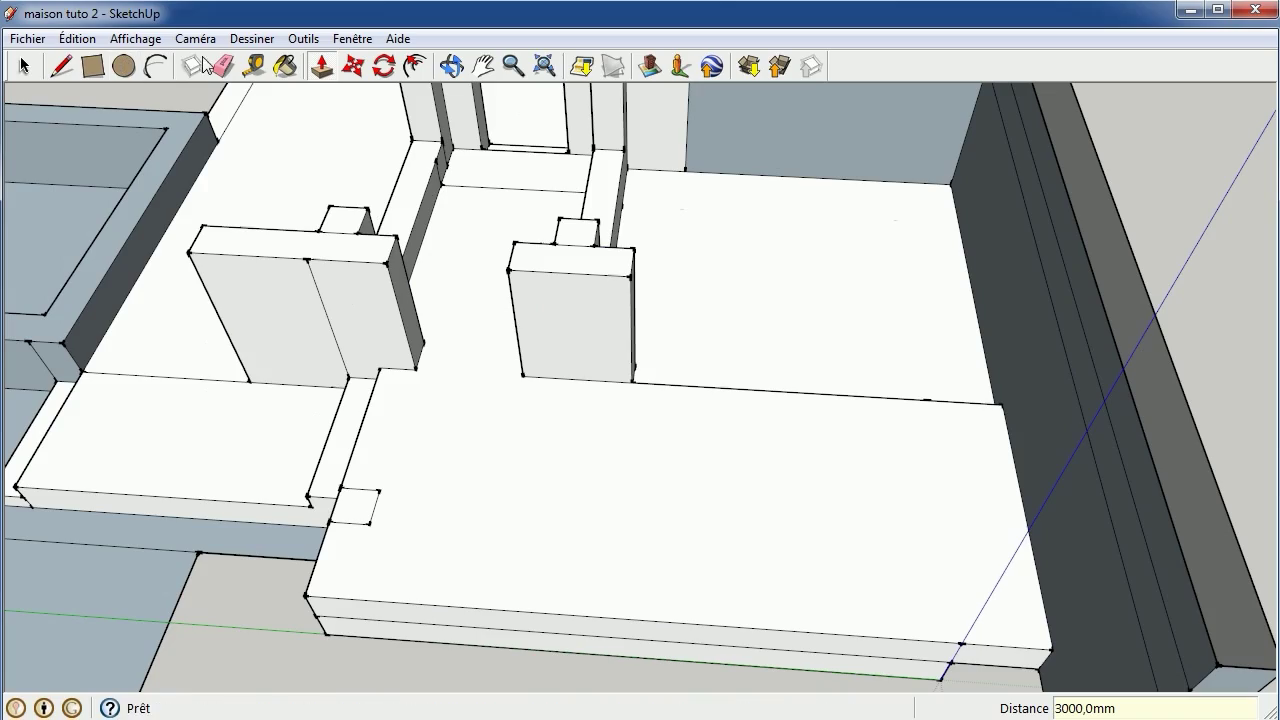
Orbit around the house to inspect the tall walls, raised platform and pillar blocks from several sides
left_click(451, 65)
mouse_move(458, 144)
left_mouse_down()
mouse_move(586, 323)
mouse_move(800, 337)
mouse_move(531, 340)
mouse_move(835, 242)
mouse_move(600, 403)
mouse_move(823, 294)
mouse_move(991, 271)
mouse_move(960, 362)
mouse_move(923, 374)
mouse_move(1000, 369)
mouse_move(743, 451)
mouse_move(712, 316)
mouse_move(686, 457)
mouse_move(526, 437)
mouse_move(391, 451)
mouse_move(783, 474)
mouse_move(376, 550)
left_mouse_up()
mouse_move(1100, 386)
left_mouse_down()
mouse_move(867, 436)
mouse_move(877, 366)
mouse_move(923, 309)
mouse_move(1041, 262)
mouse_move(1206, 257)
mouse_move(1129, 289)
mouse_move(843, 346)
mouse_move(609, 354)
mouse_move(463, 334)
mouse_move(397, 294)
mouse_move(386, 346)
mouse_move(806, 351)
mouse_move(675, 378)
mouse_move(640, 354)
mouse_move(523, 366)
mouse_move(901, 366)
left_mouse_up()
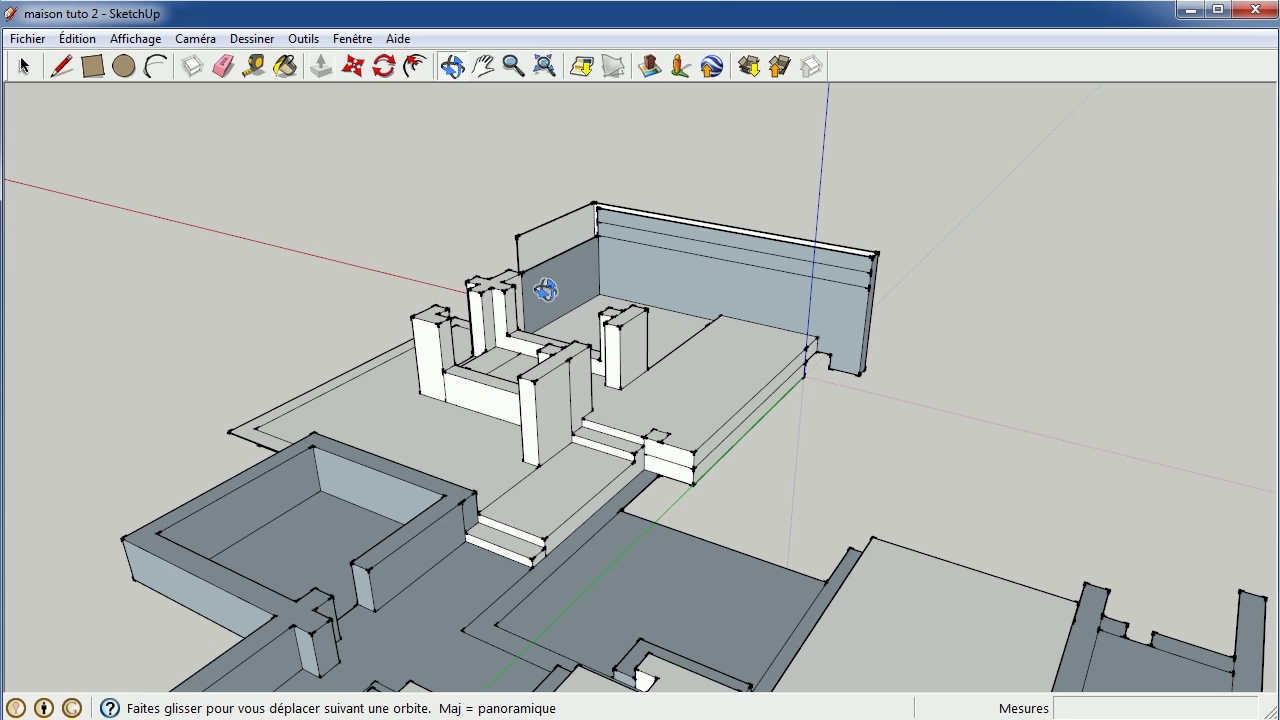
left_click_drag(709, 366, 974, 323)
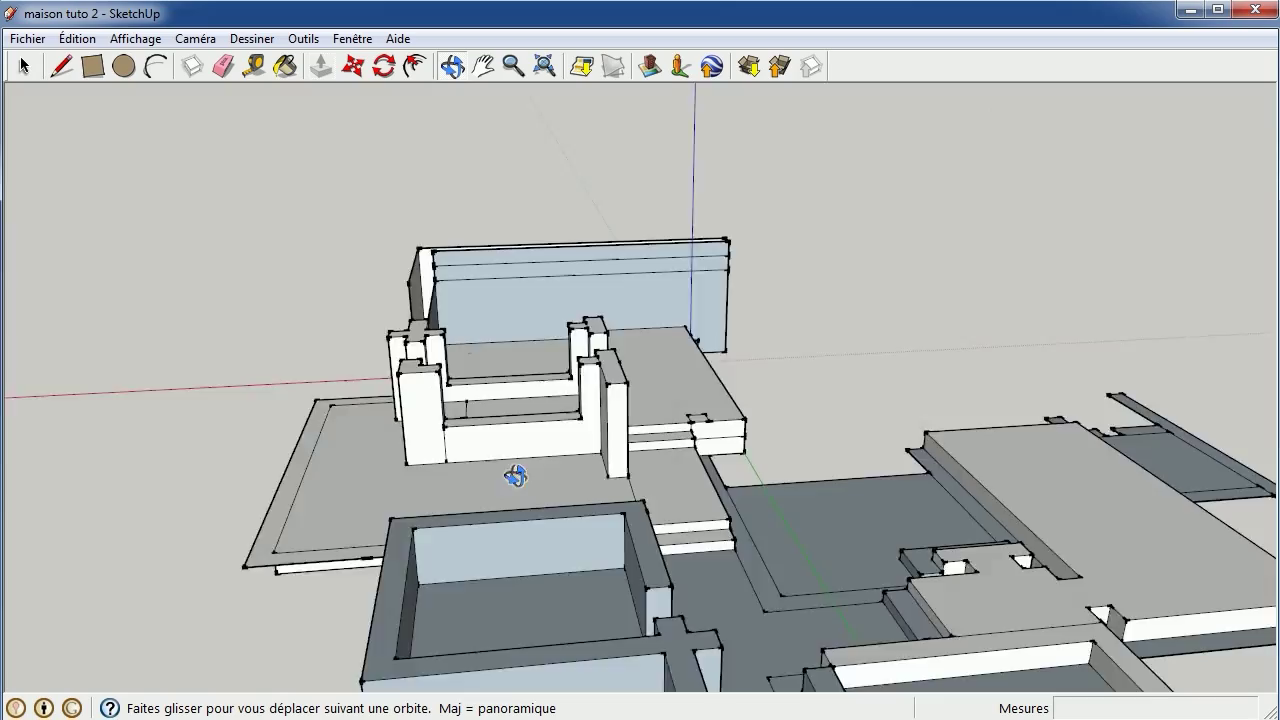
mouse_move(517, 477)
left_mouse_down()
mouse_move(823, 466)
mouse_move(649, 566)
mouse_move(436, 576)
mouse_move(723, 516)
mouse_move(808, 480)
left_mouse_up()
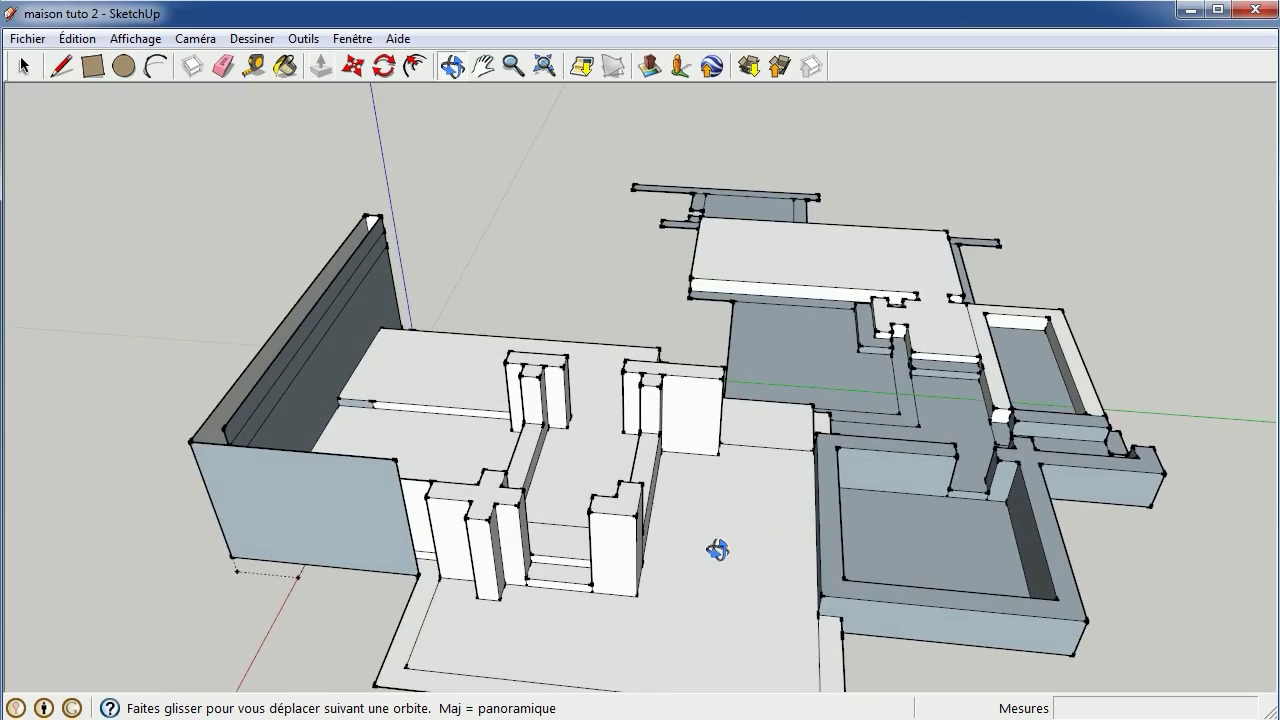
mouse_move(720, 549)
left_mouse_down()
mouse_move(480, 503)
mouse_move(694, 480)
mouse_move(806, 437)
mouse_move(509, 571)
mouse_move(897, 484)
mouse_move(563, 517)
mouse_move(257, 443)
mouse_move(808, 451)
left_mouse_up()
mouse_move(1175, 491)
left_mouse_down()
mouse_move(1246, 449)
mouse_move(780, 597)
mouse_move(403, 423)
mouse_move(1023, 432)
left_mouse_up()
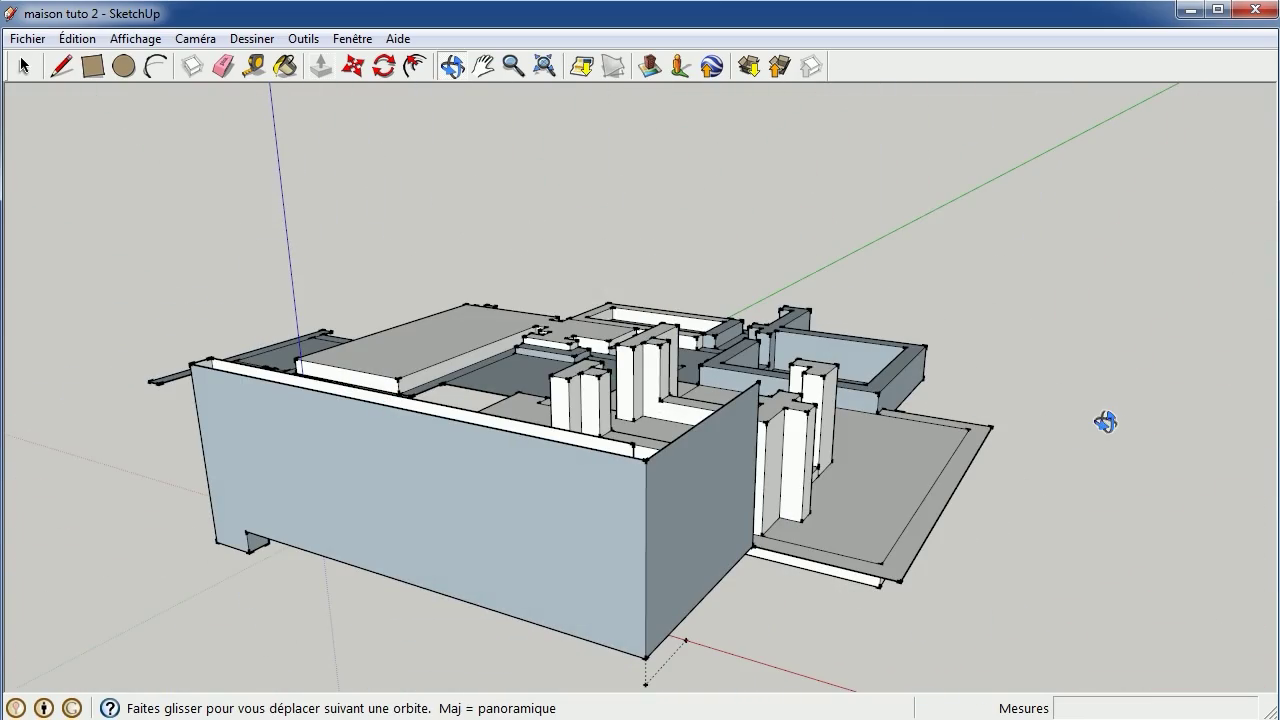